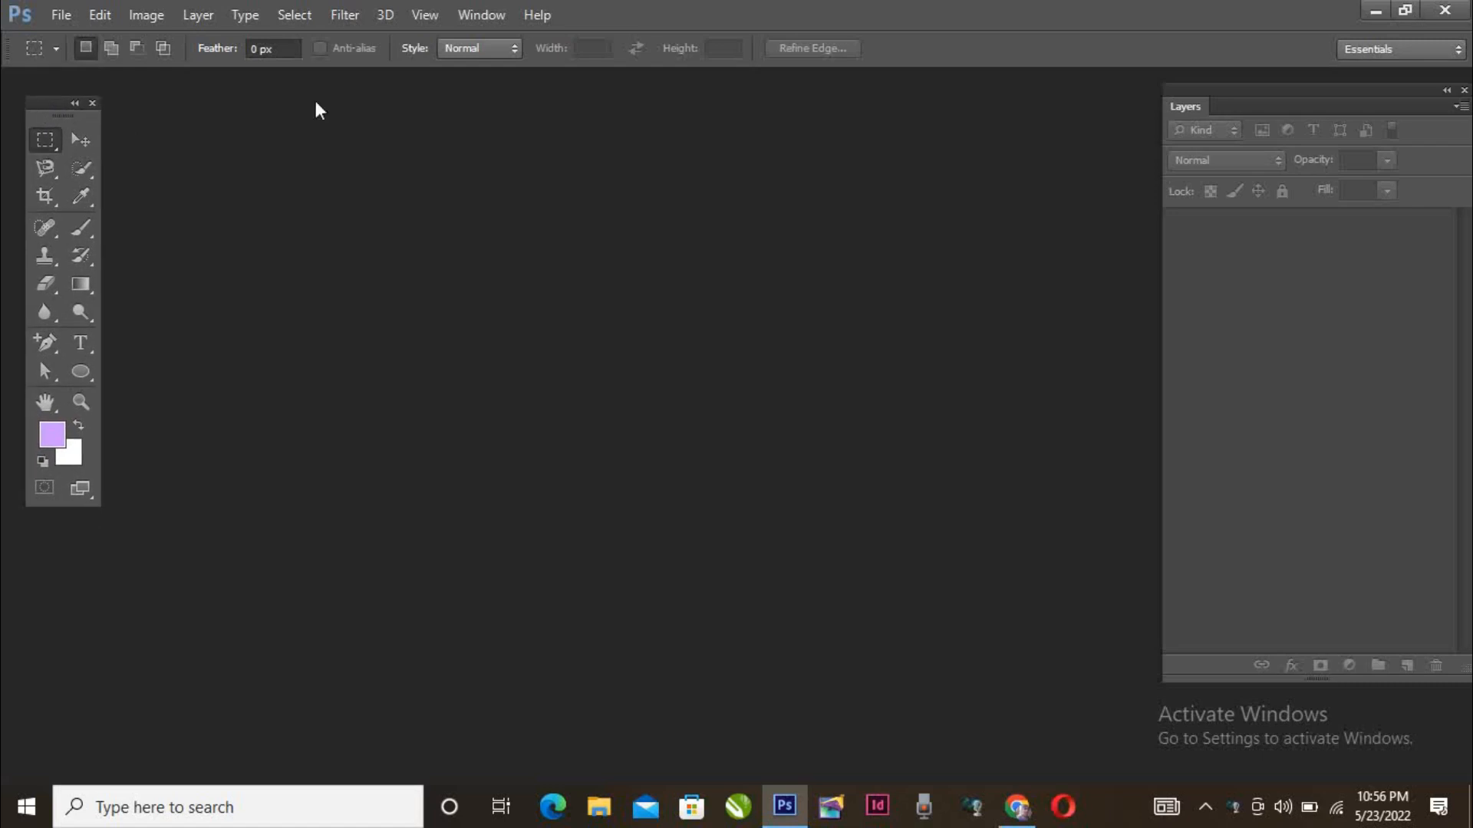
# Start a new document and name it Headphone (9in x 9in)
pyautogui.moveTo(1278, 96); pyautogui.dragTo(1278, 92)
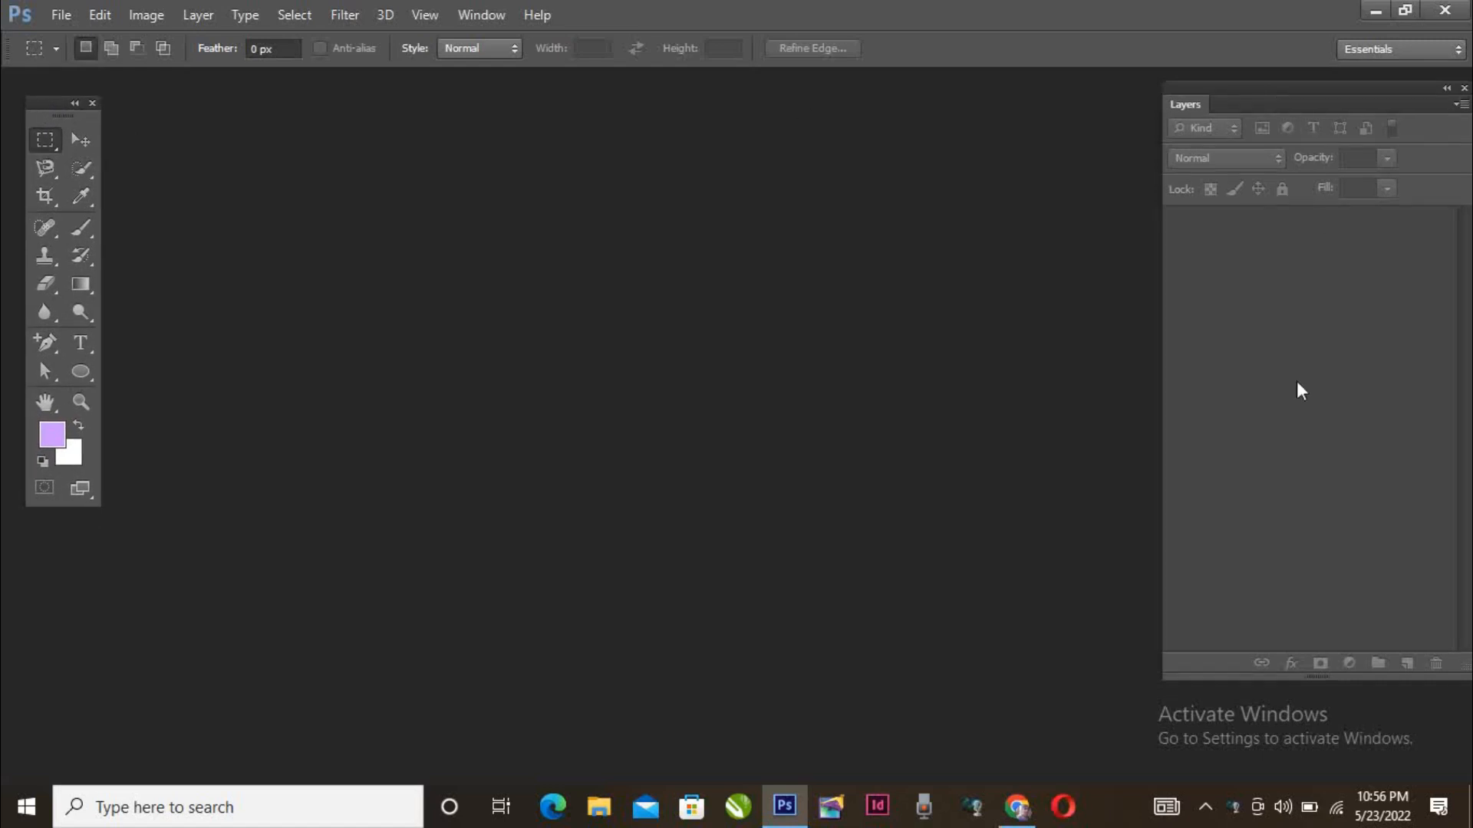
pyautogui.click(58, 16)
pyautogui.click(73, 36)
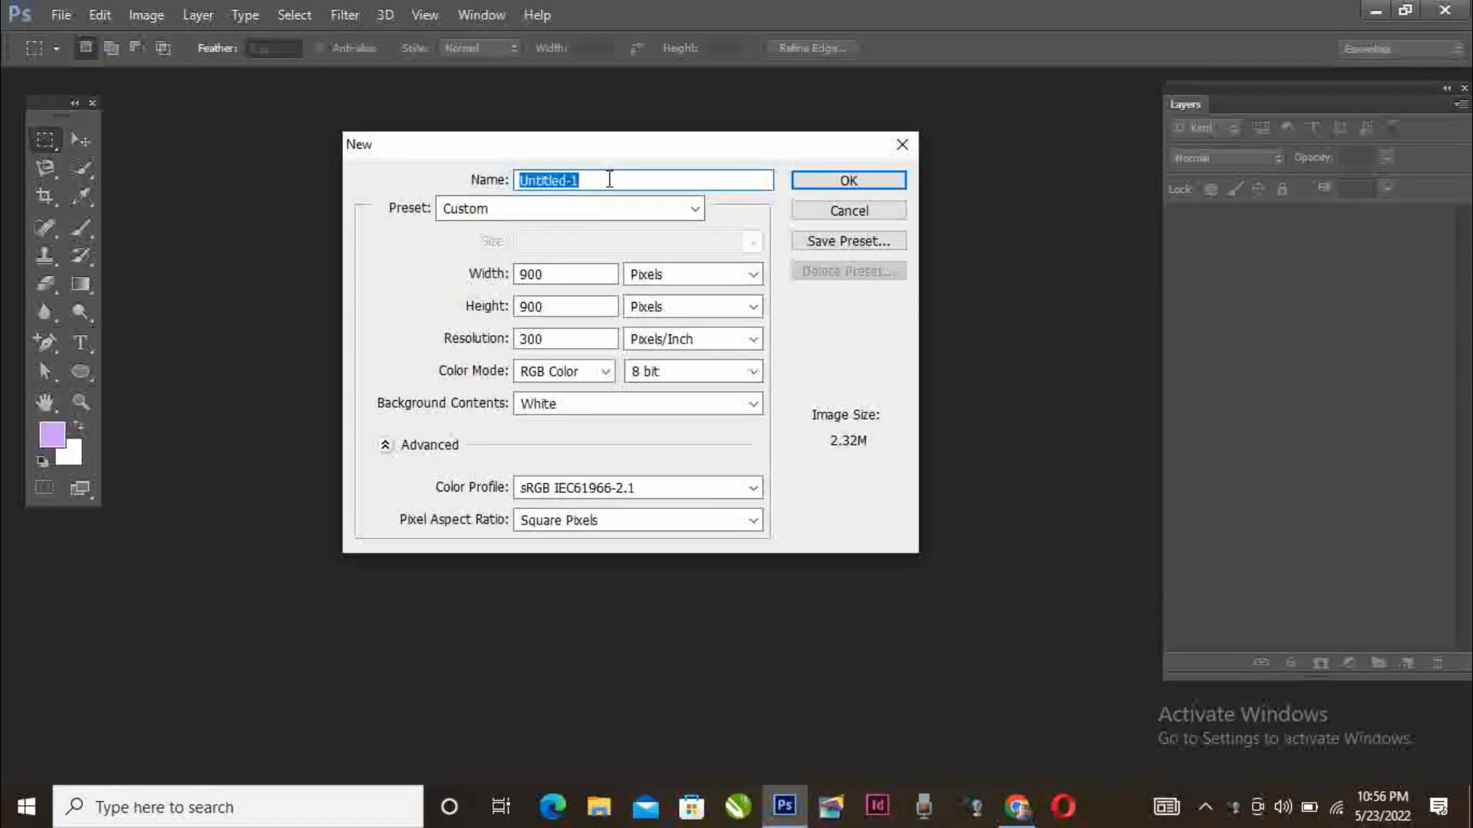
pyautogui.write('Headphon')
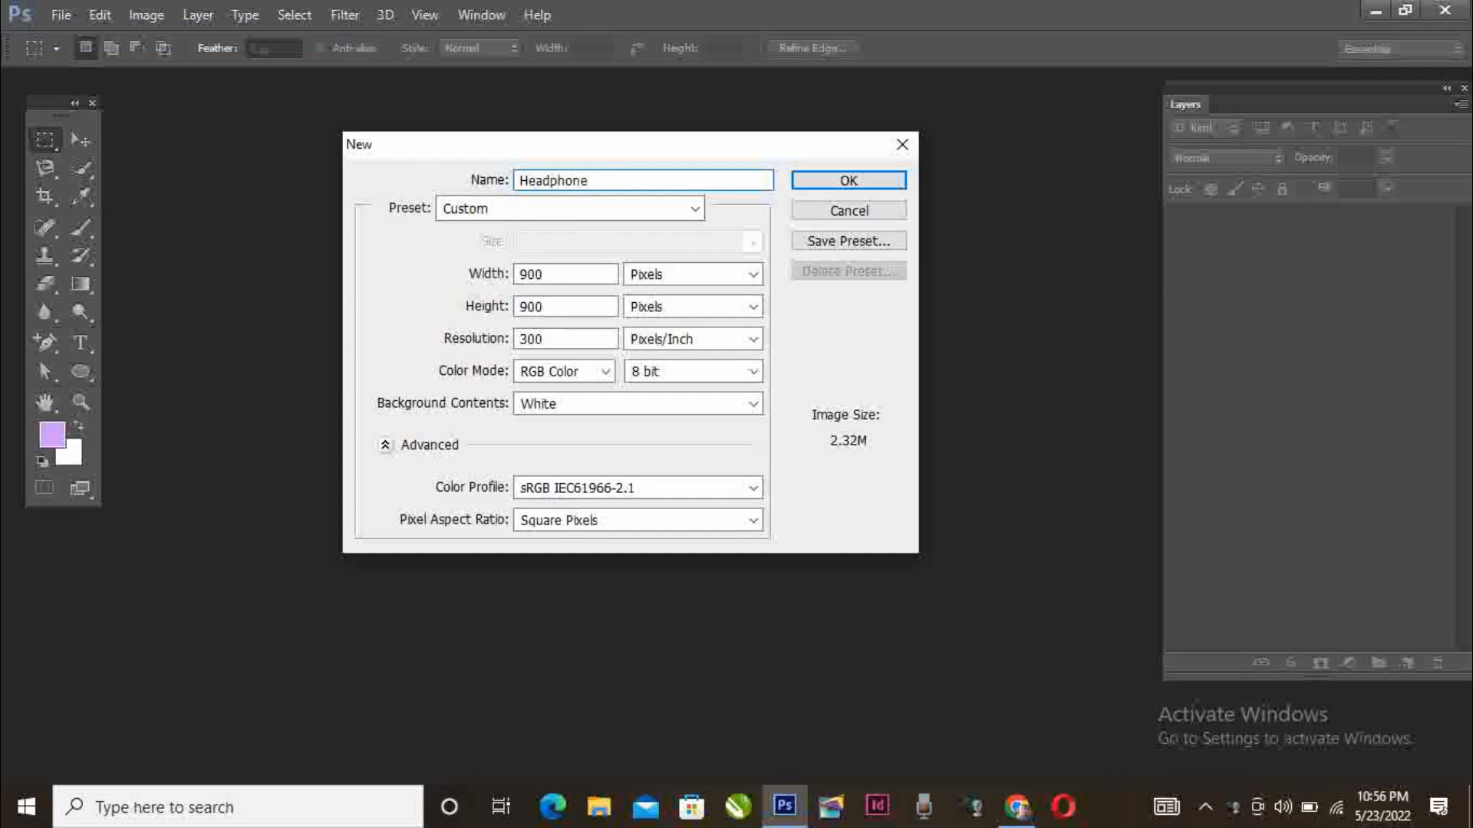
pyautogui.write('e (9in')
pyautogui.write('x 9in')
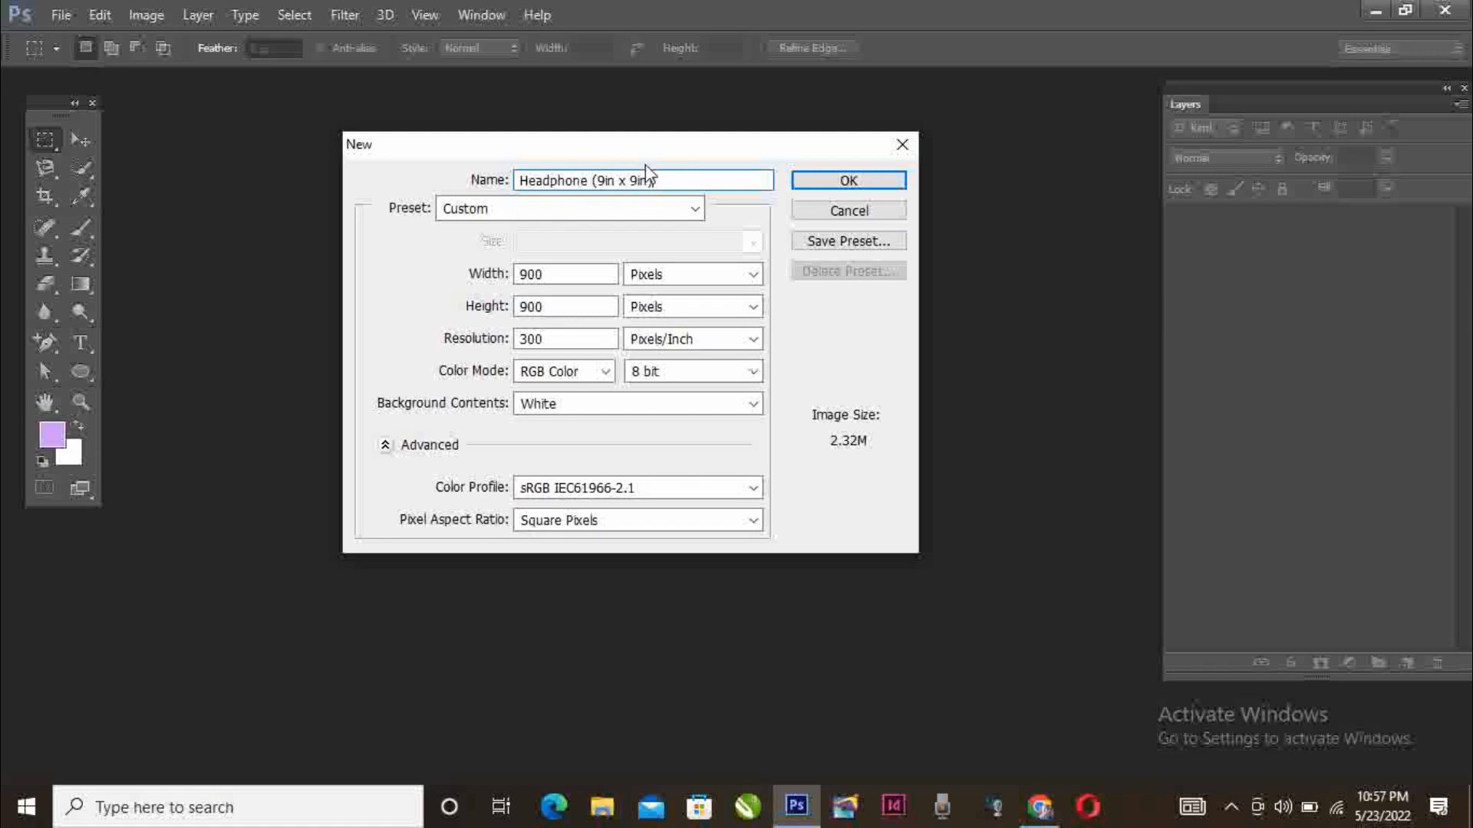
# Set the new document to 9 by 9 inches at 500 pixels/inch and create it
pyautogui.click(693, 280)
pyautogui.click(648, 314)
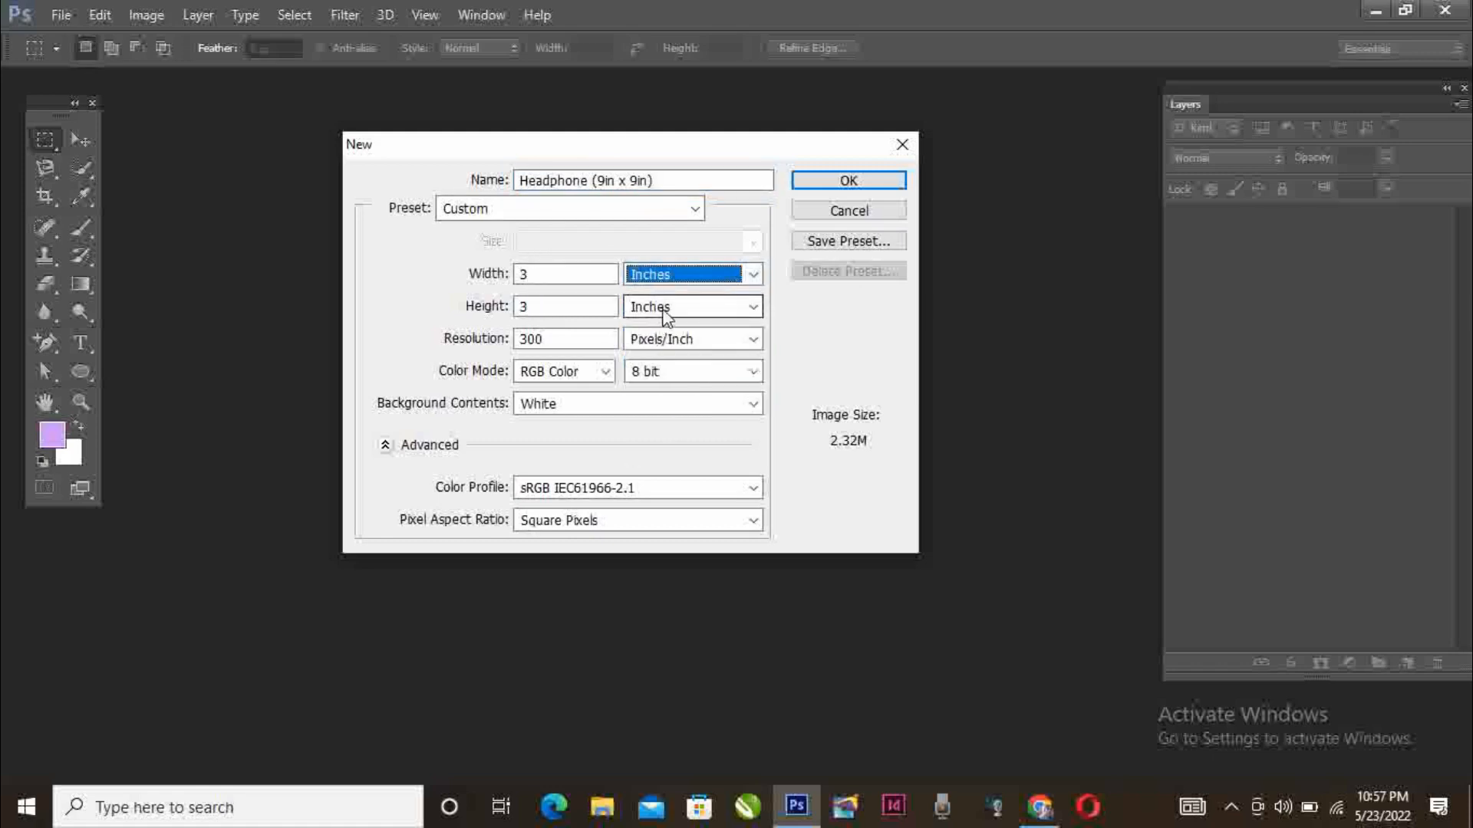
pyautogui.hotkey('shift', 'Tab')
pyautogui.write('9')
pyautogui.press('Tab')
pyautogui.write('9')
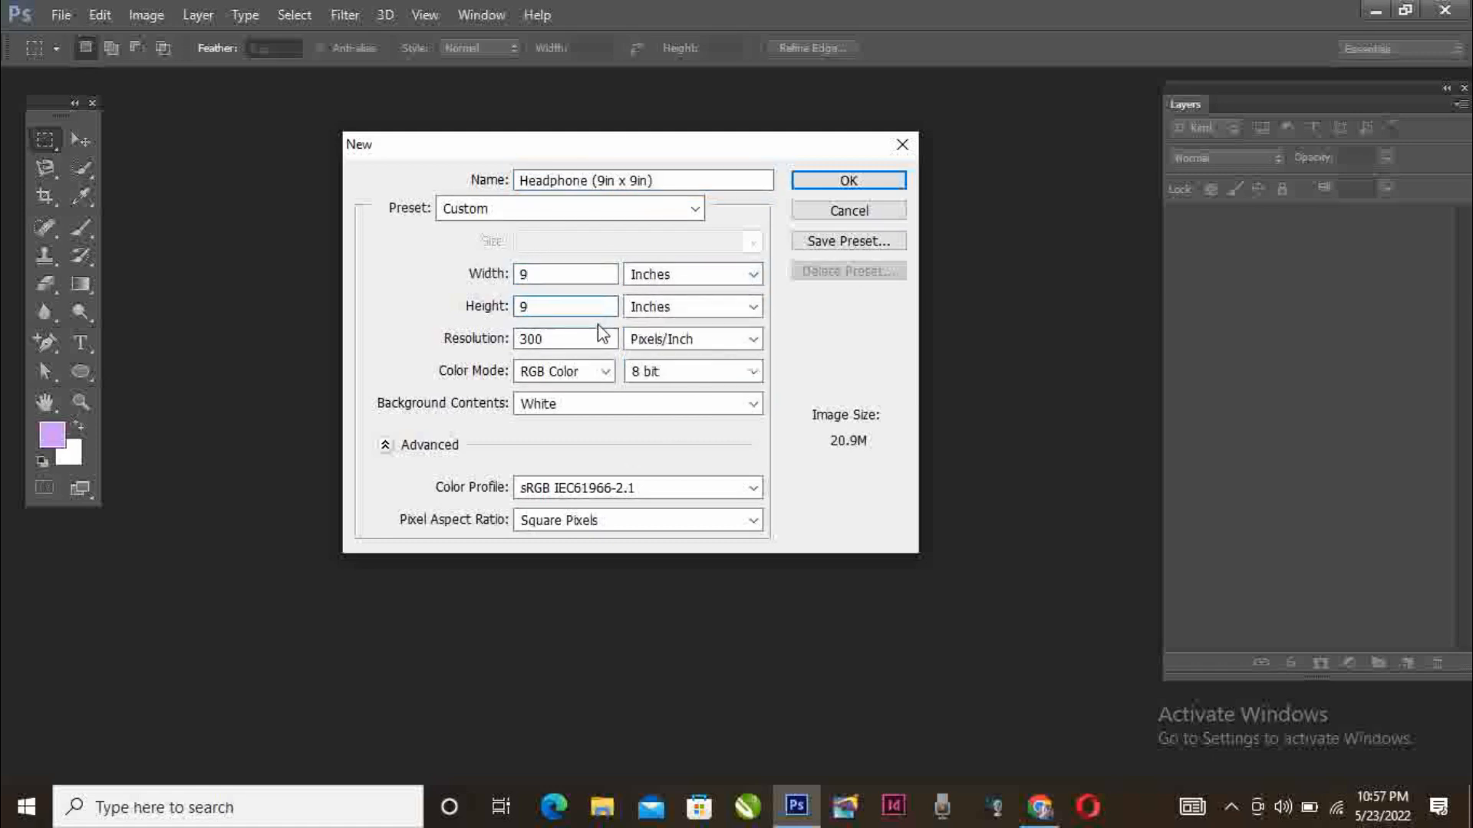
pyautogui.moveTo(565, 339); pyautogui.dragTo(512, 338)
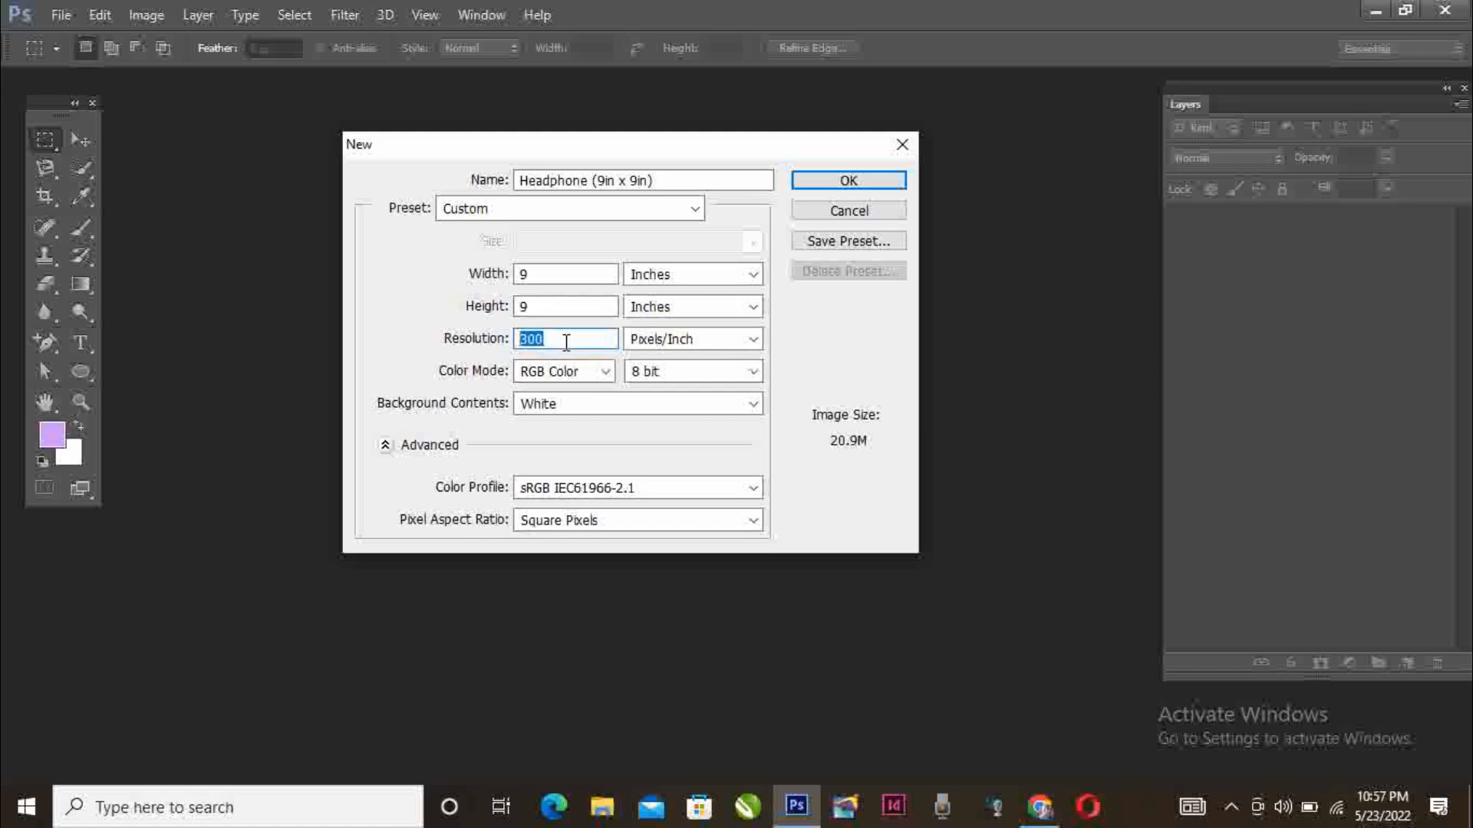
pyautogui.write('500')
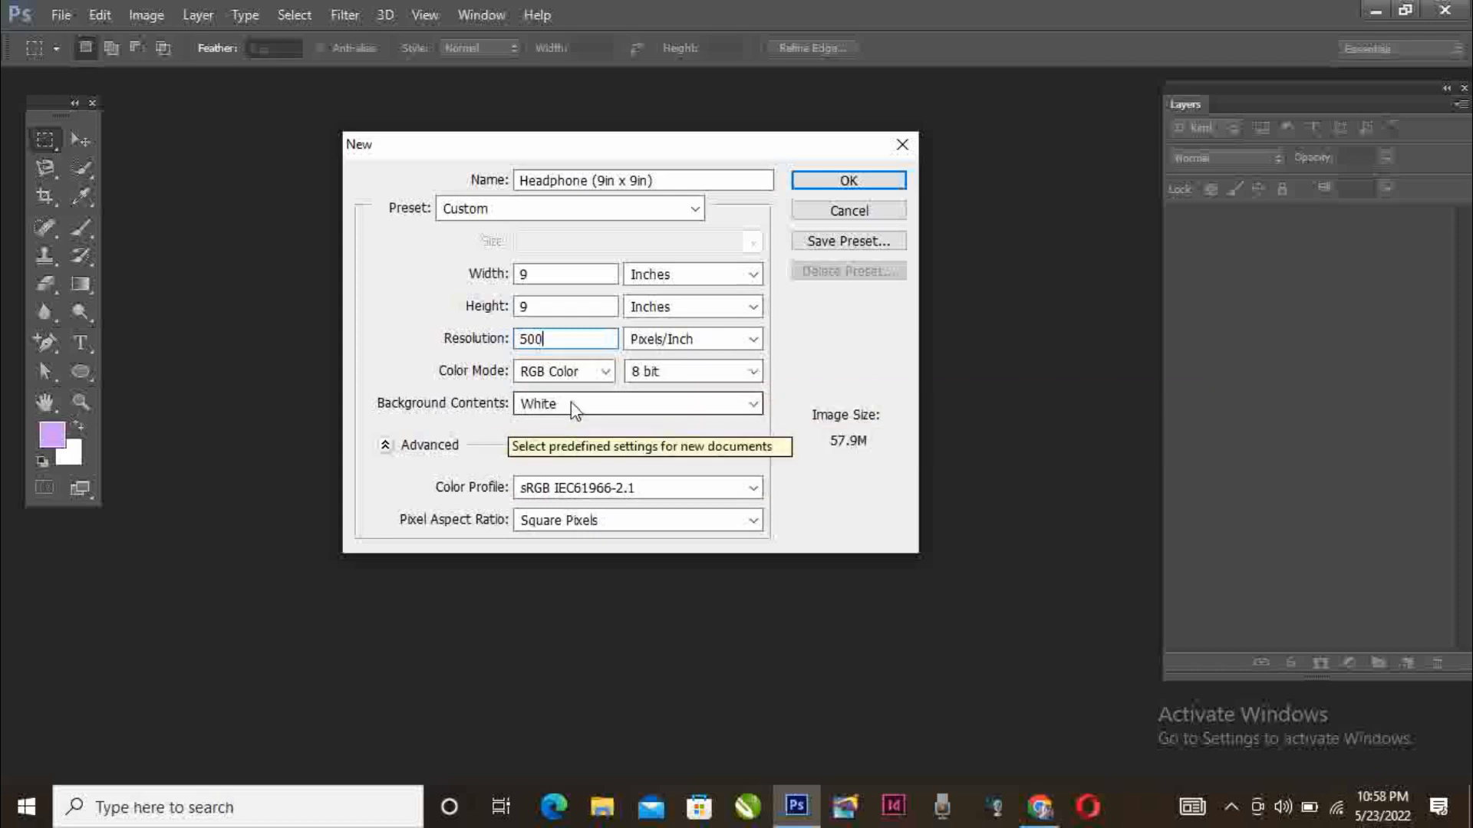
pyautogui.click(843, 182)
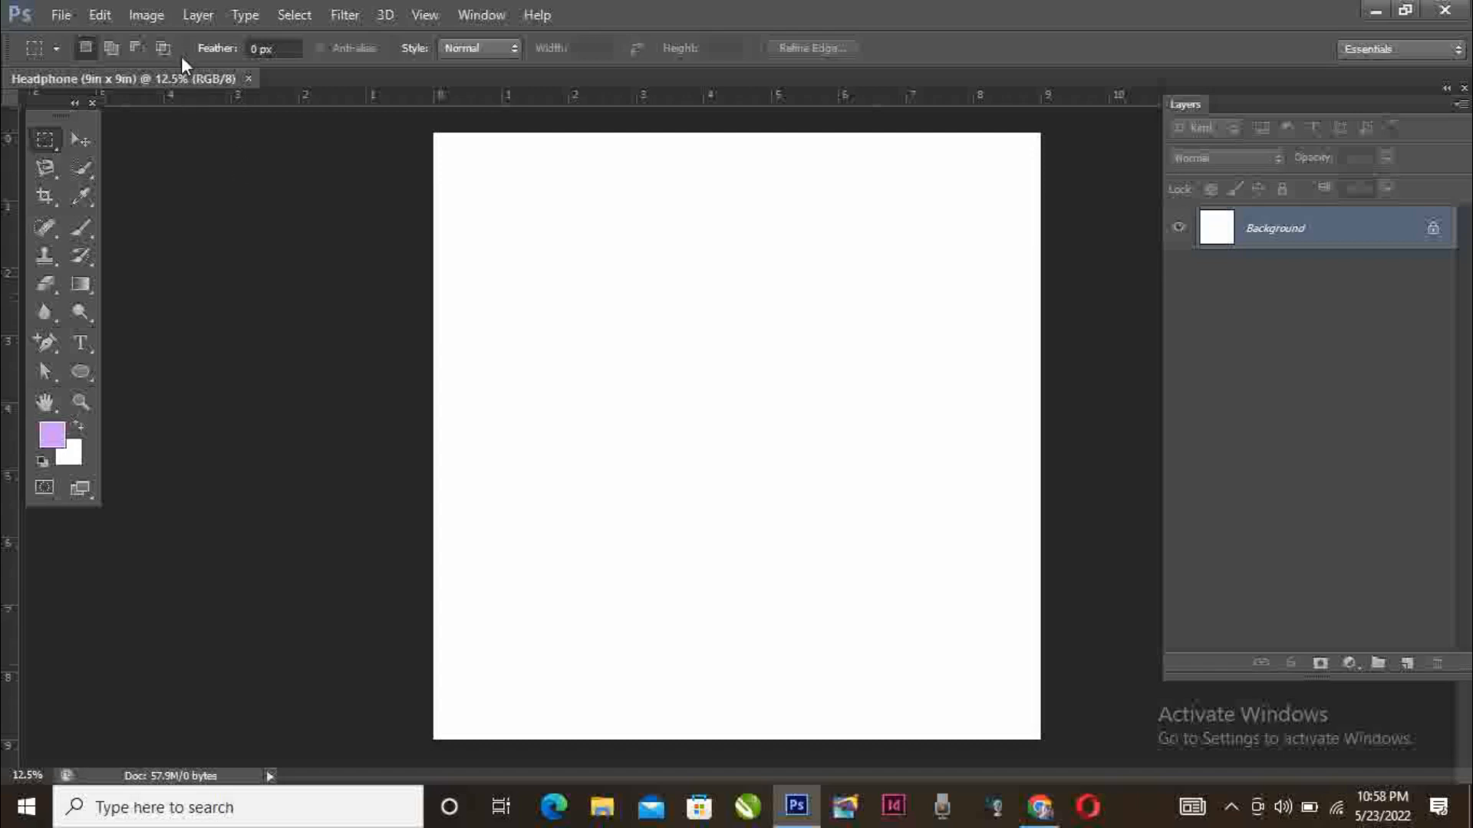
# Add a new layer named Background Design above the Background layer
pyautogui.click(201, 16)
pyautogui.moveTo(250, 42)
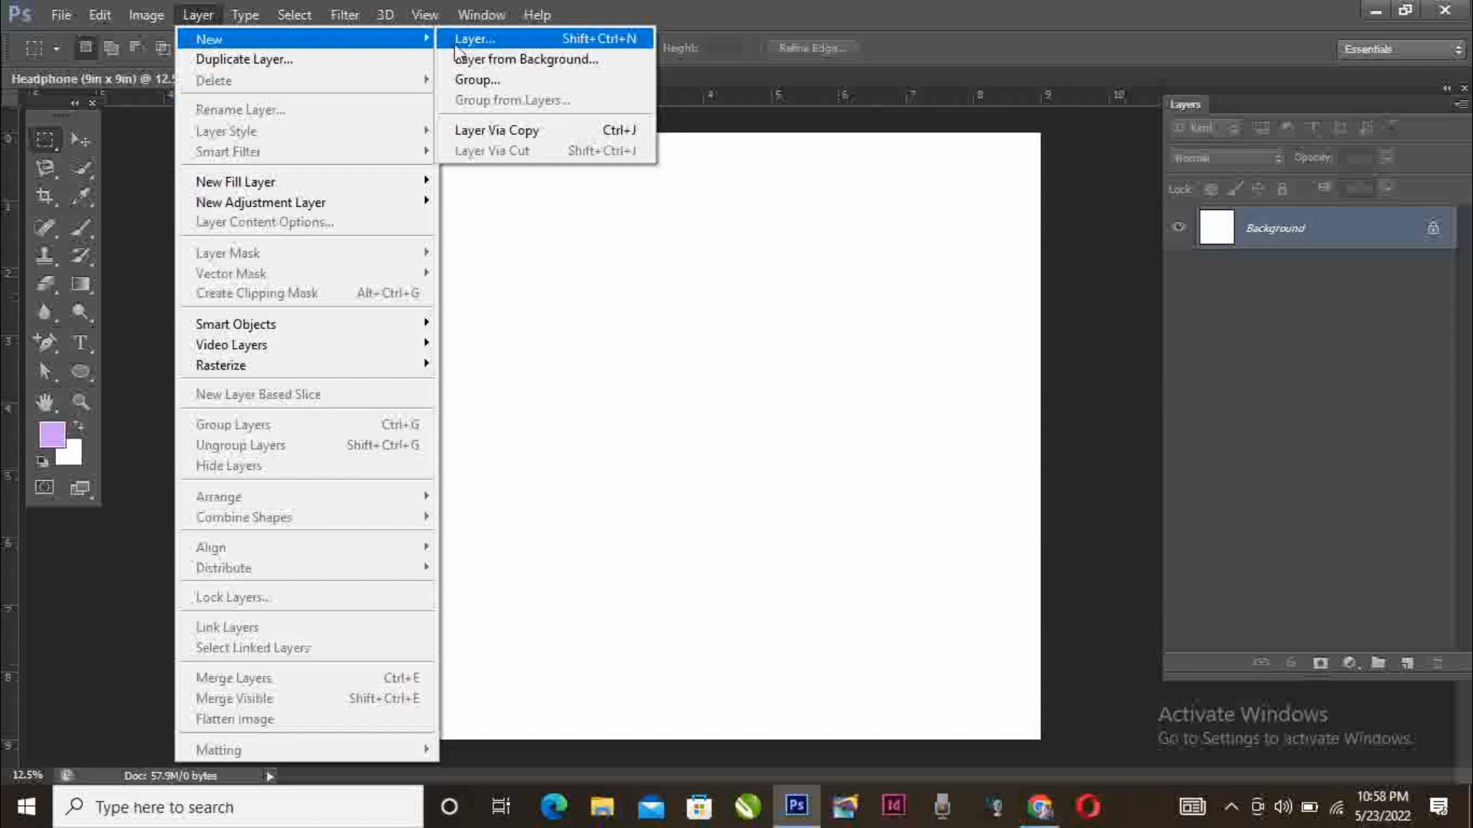
pyautogui.click(597, 43)
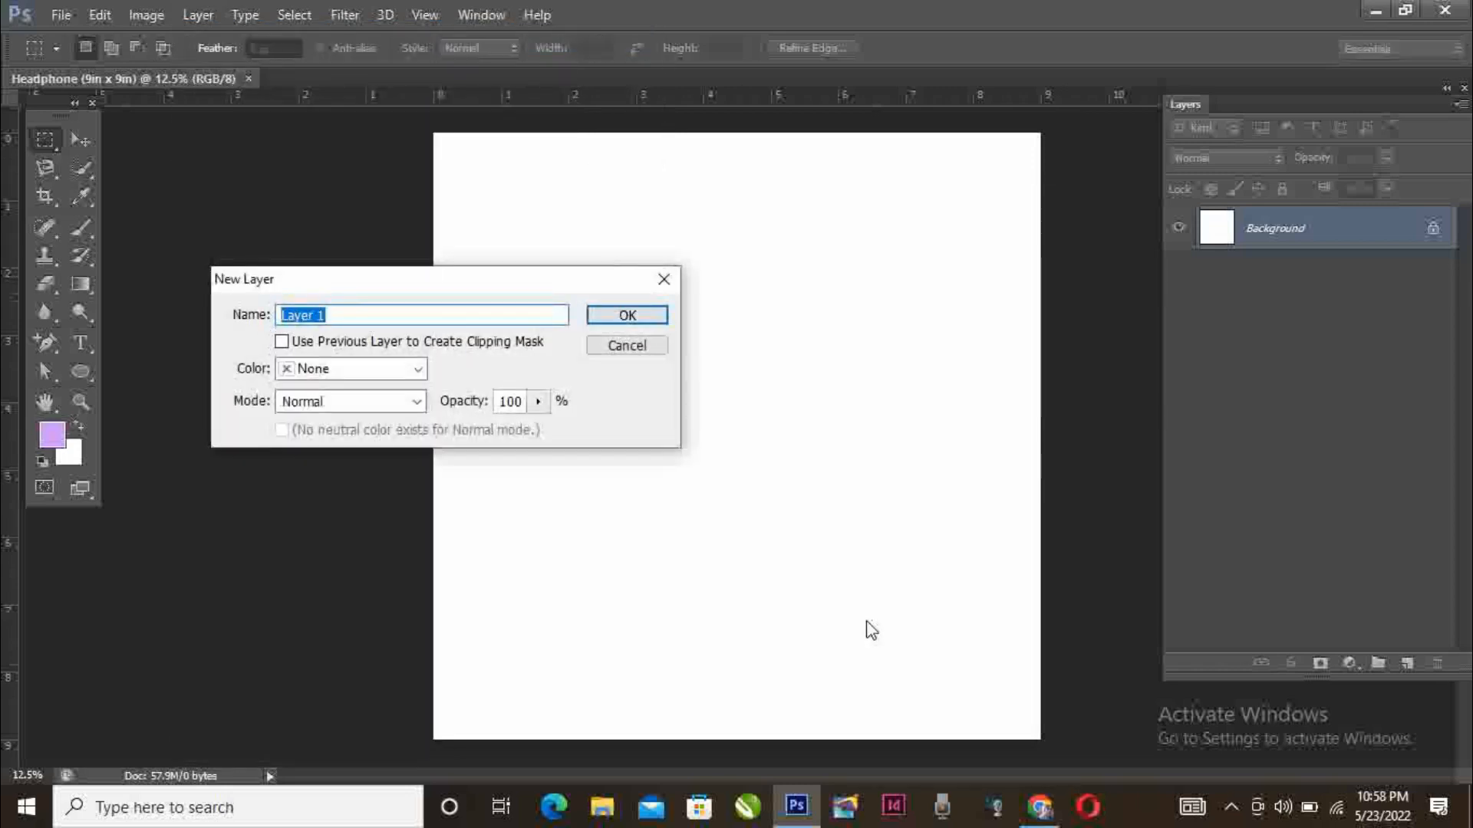
pyautogui.write('Background')
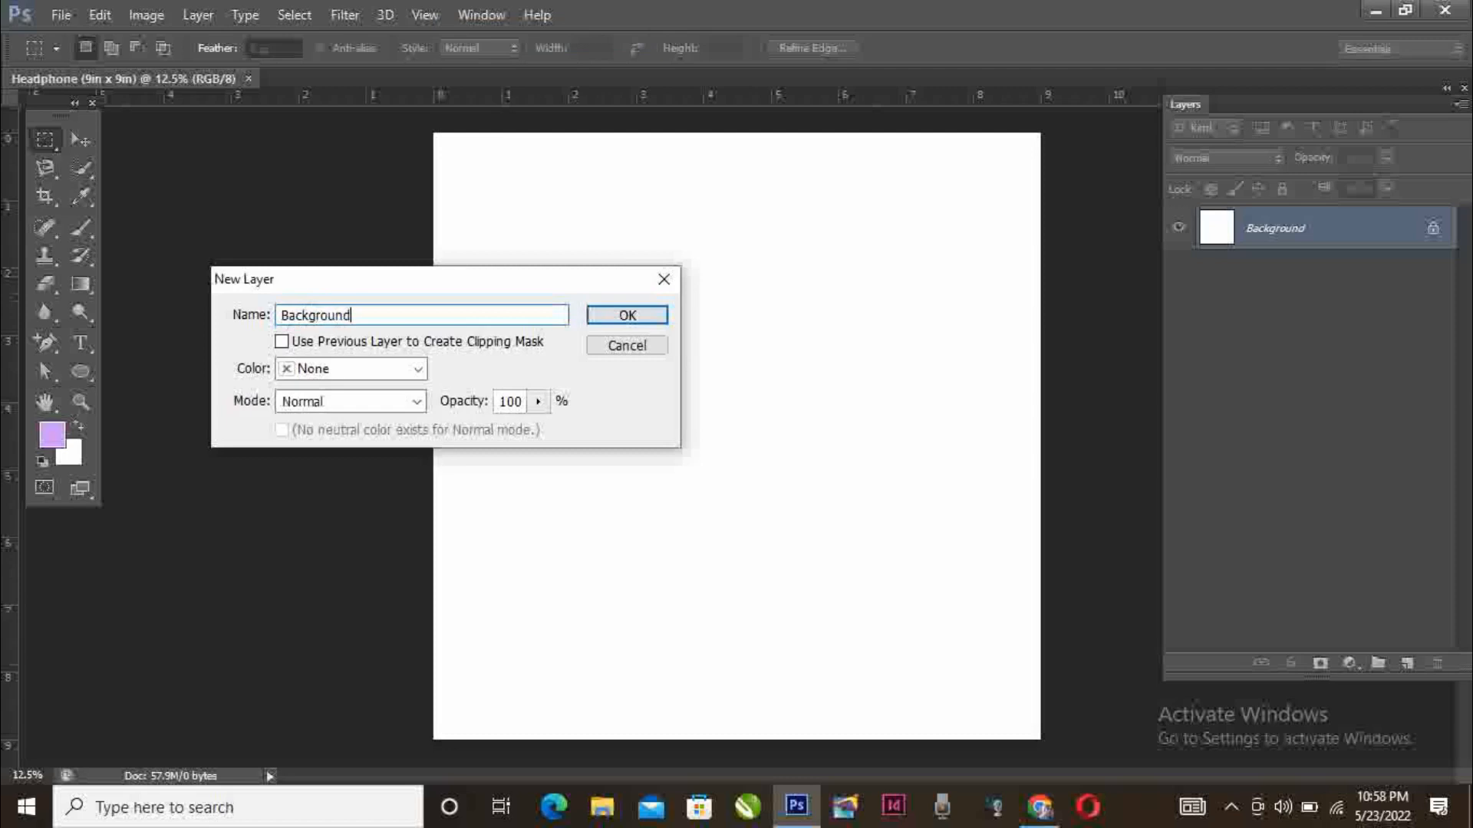
pyautogui.write(' Deisng')
pyautogui.press('BackSpace')
pyautogui.press('BackSpace')
pyautogui.press('BackSpace')
pyautogui.press('BackSpace')
pyautogui.write('sign')
pyautogui.click(626, 317)
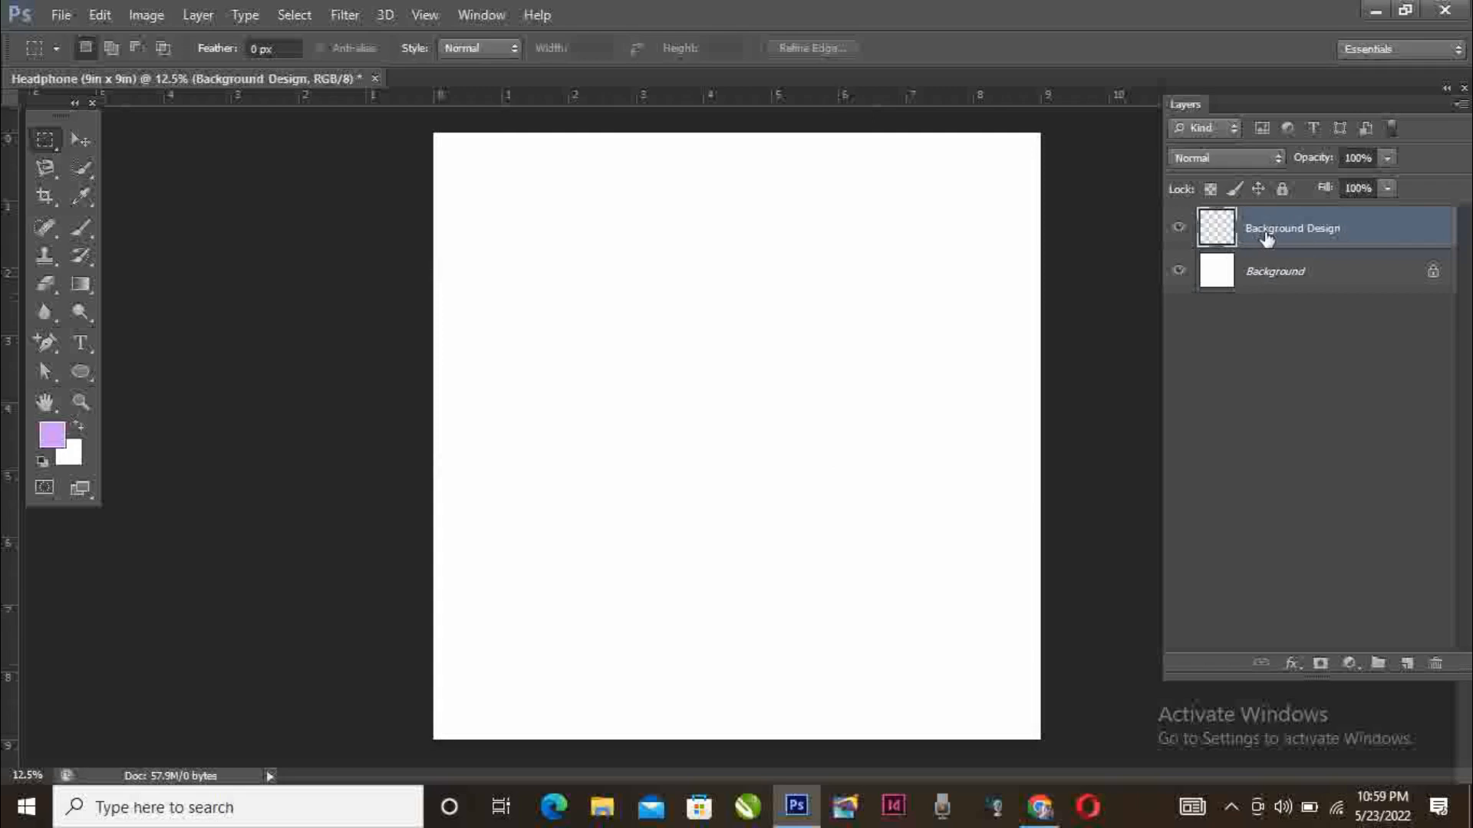
# Check the hex codes of the foreground and background colours in the Color Picker, accepting both colours
pyautogui.click(54, 440)
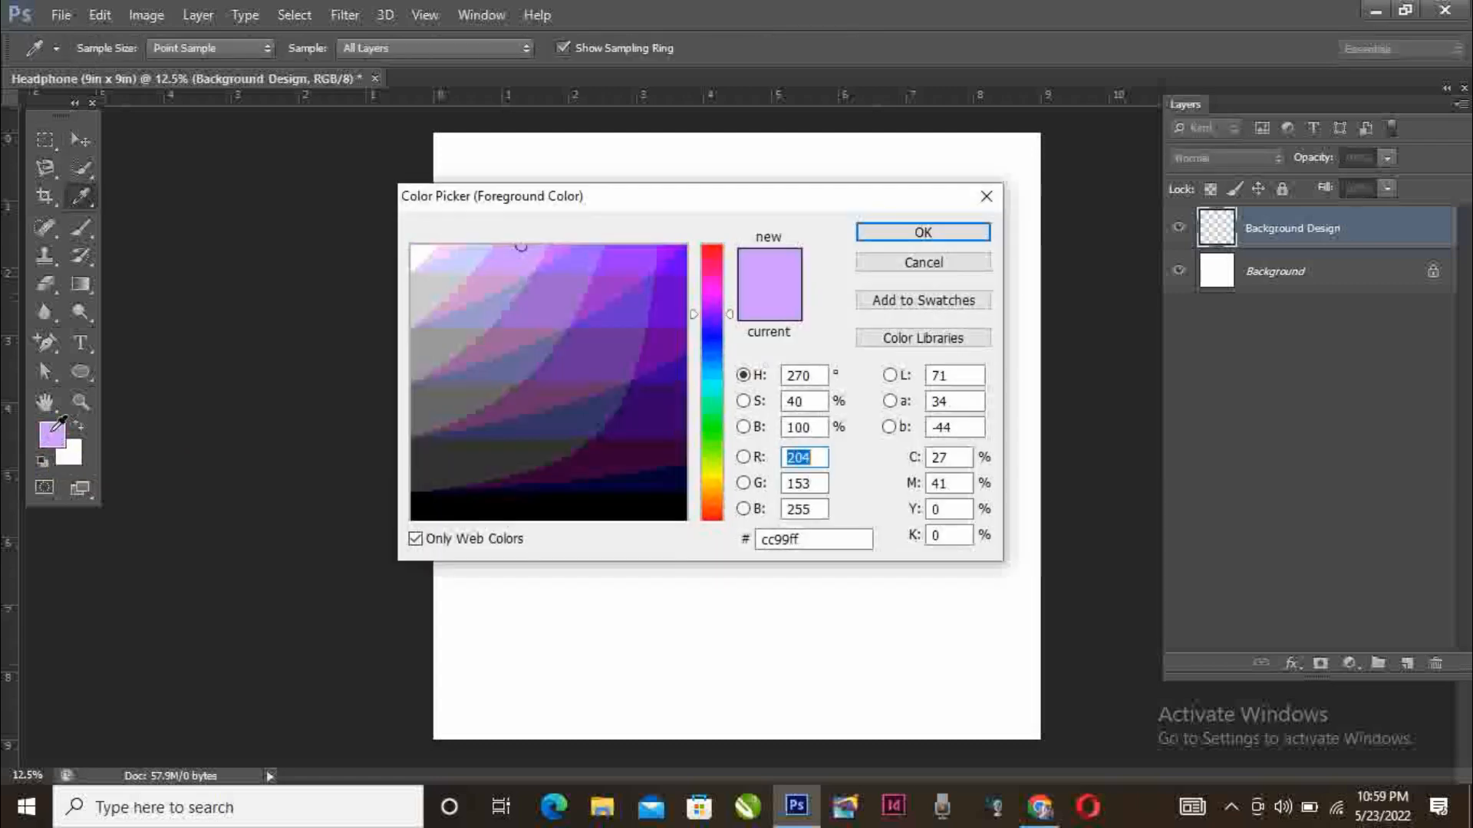
pyautogui.doubleClick(813, 540)
pyautogui.click(773, 546)
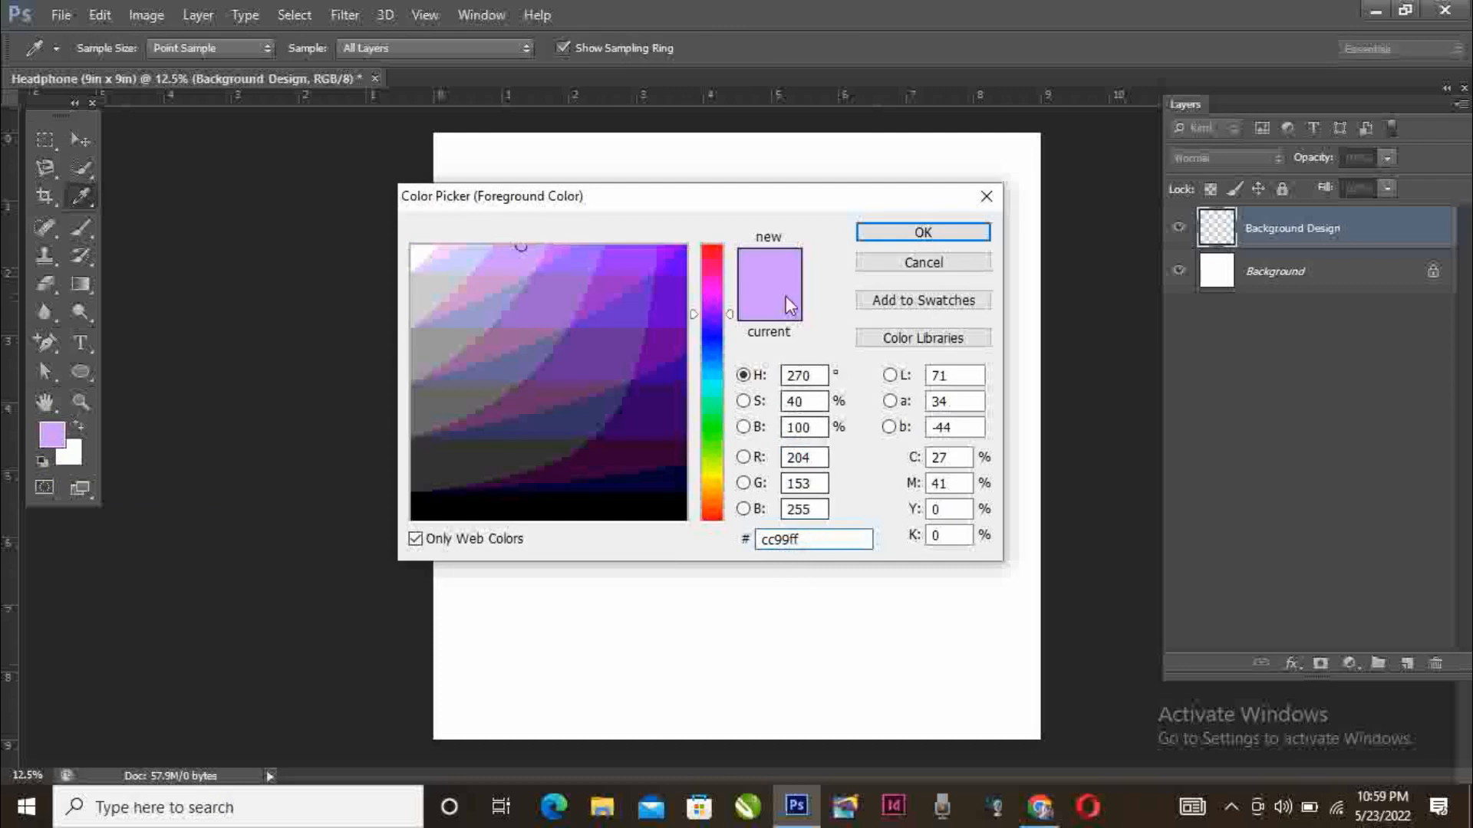
pyautogui.click(955, 233)
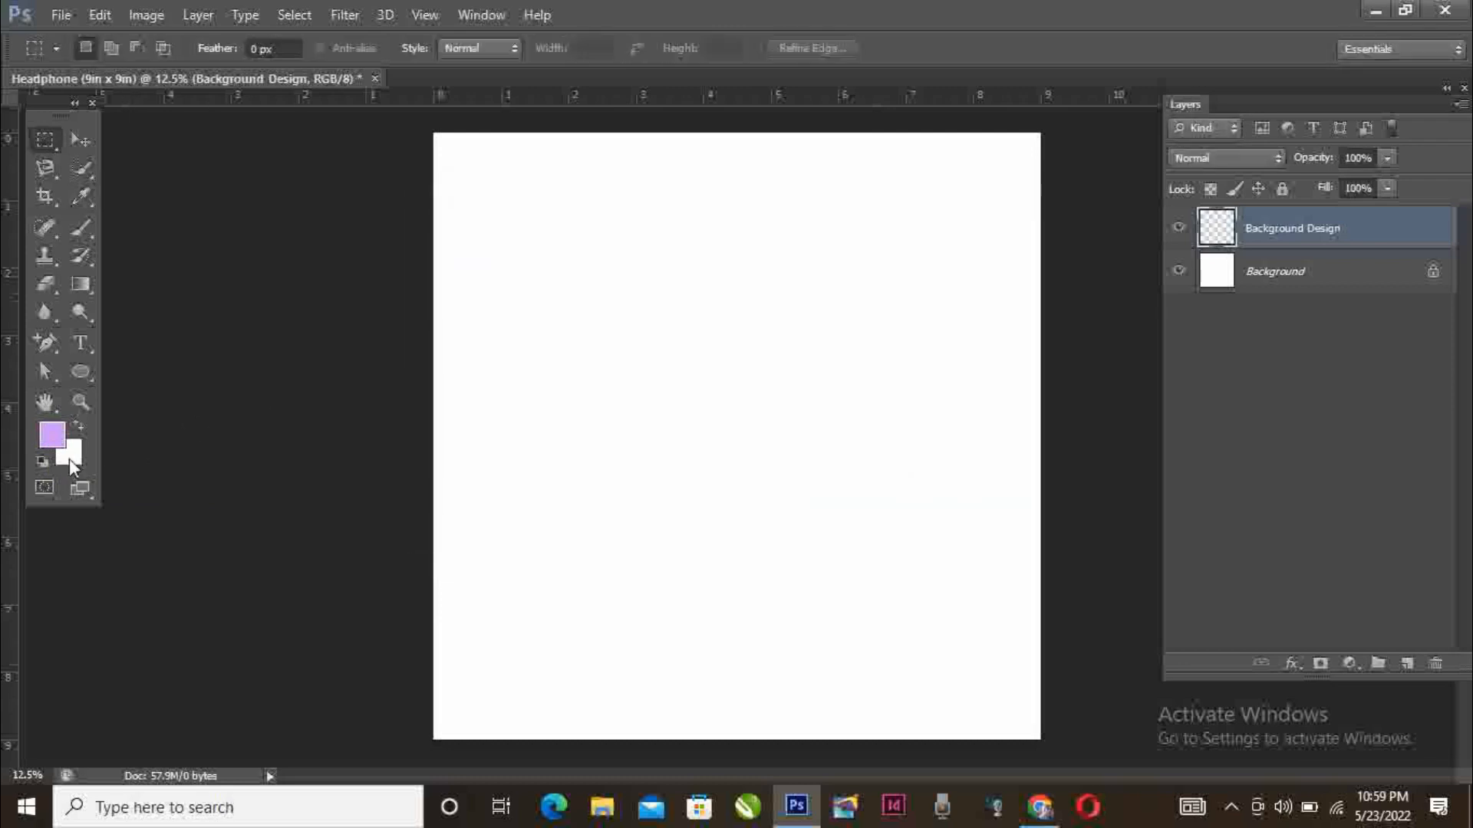
pyautogui.click(69, 459)
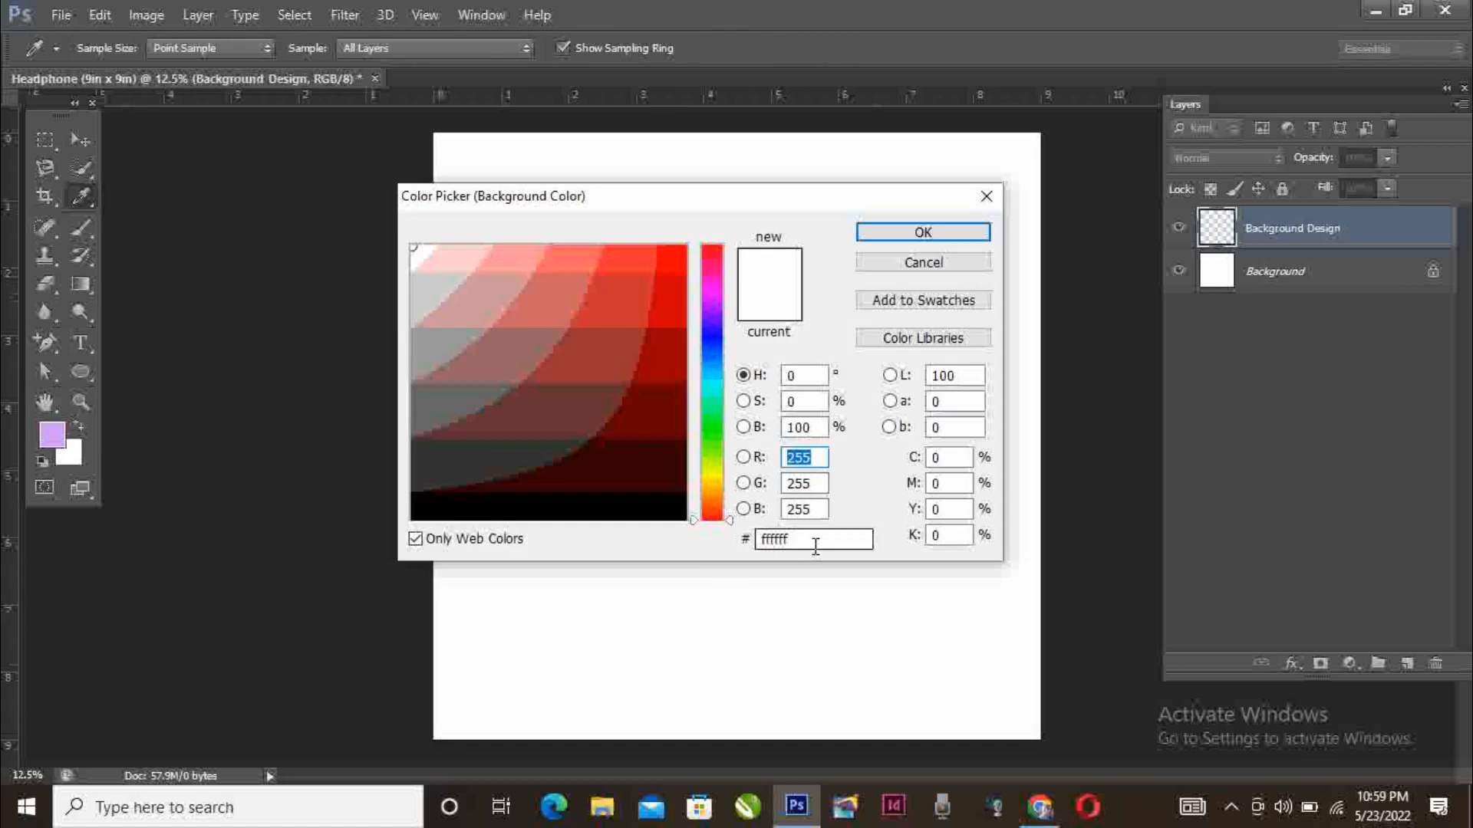
pyautogui.click(921, 232)
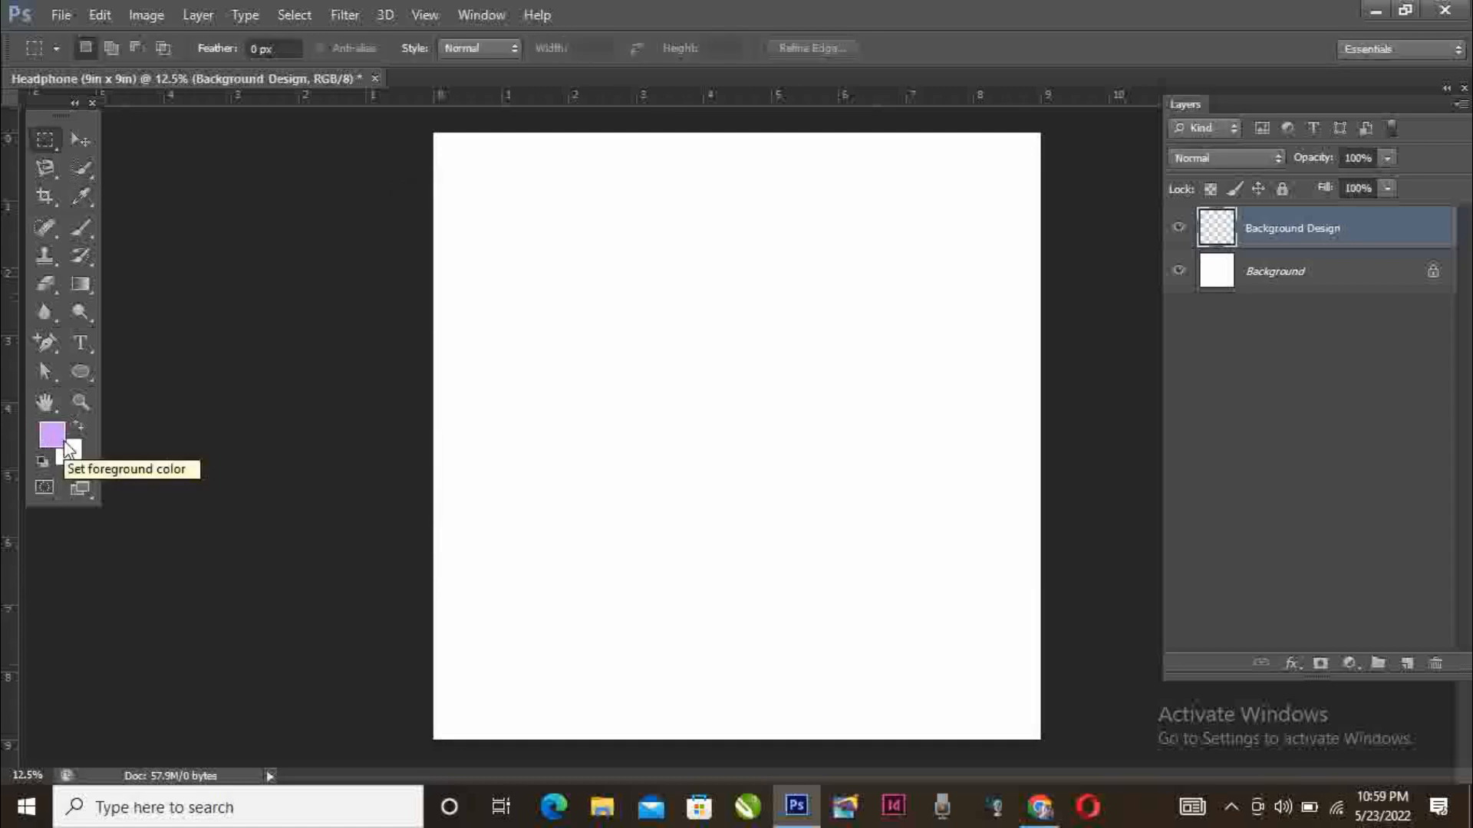
# Fill the Background Design layer with a radial gradient, white centre fading to lilac, starting slightly above and right of the canvas centre
pyautogui.click(85, 278)
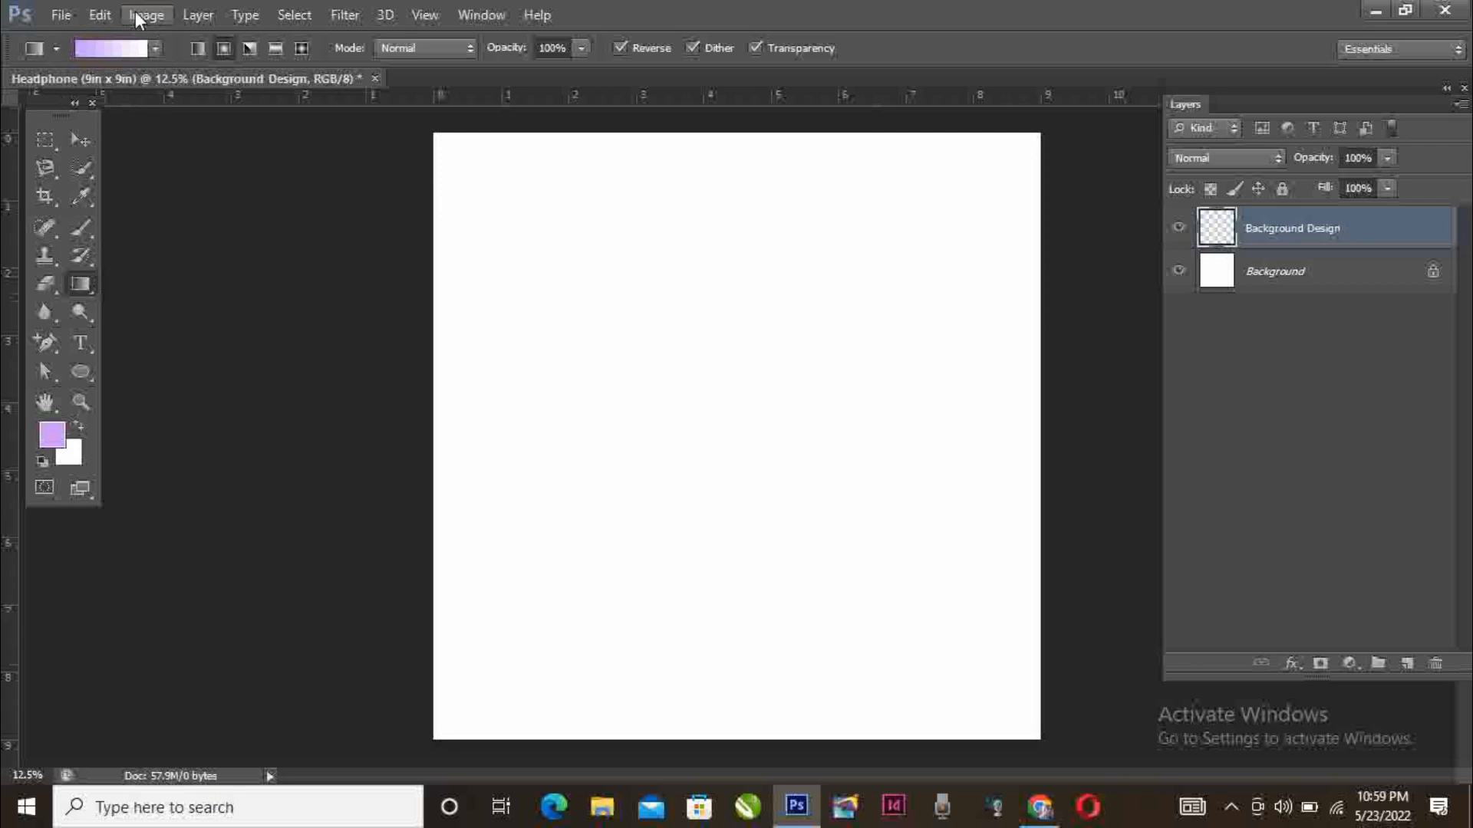
pyautogui.click(224, 48)
pyautogui.moveTo(733, 258); pyautogui.dragTo(786, 571)
pyautogui.moveTo(785, 352); pyautogui.dragTo(879, 664)
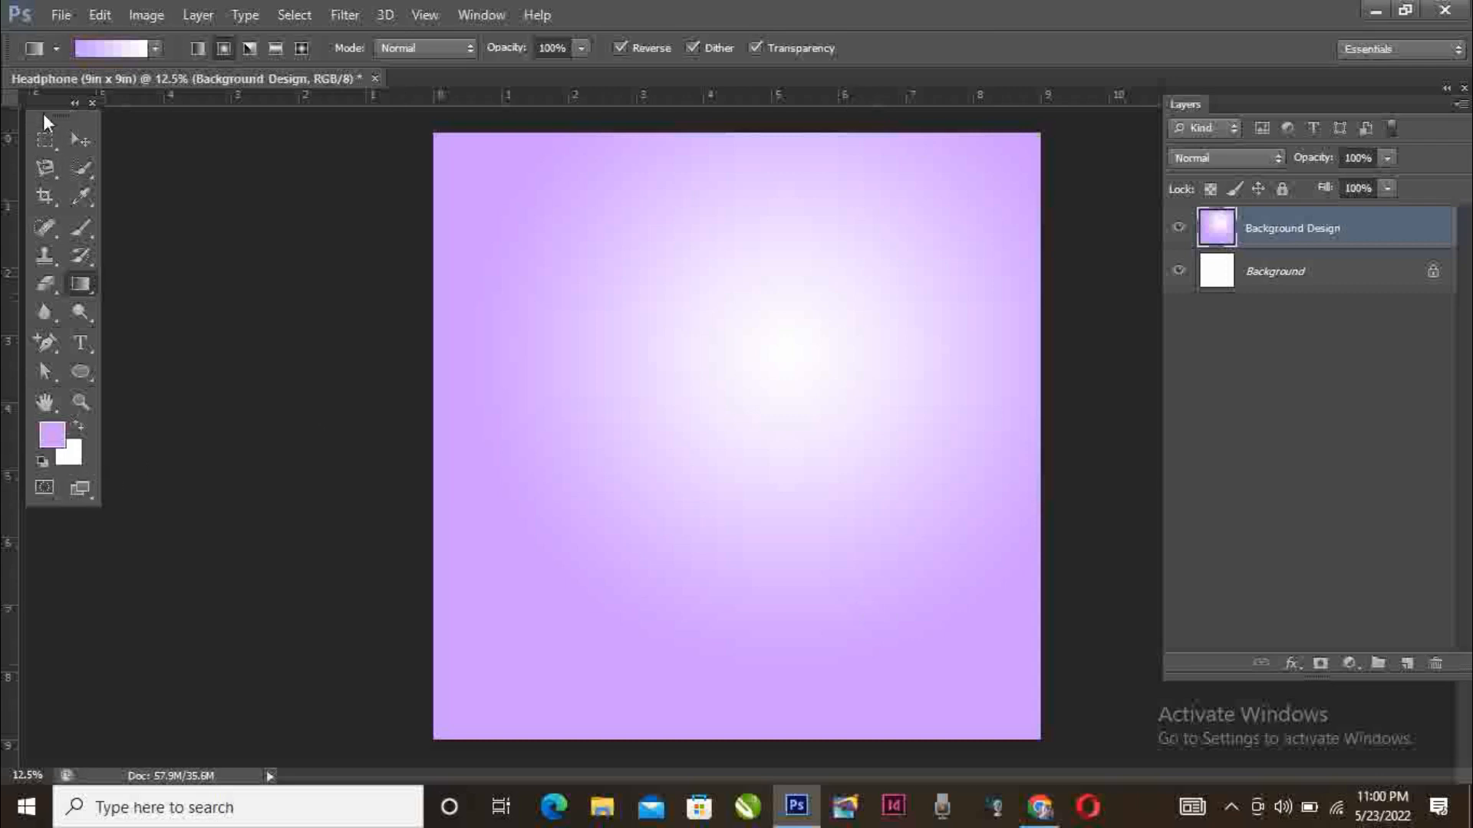
# Place a vertical guide about 0.4 inches inside the left edge of the canvas
pyautogui.moveTo(43, 113); pyautogui.dragTo(60, 151)
pyautogui.click(98, 181)
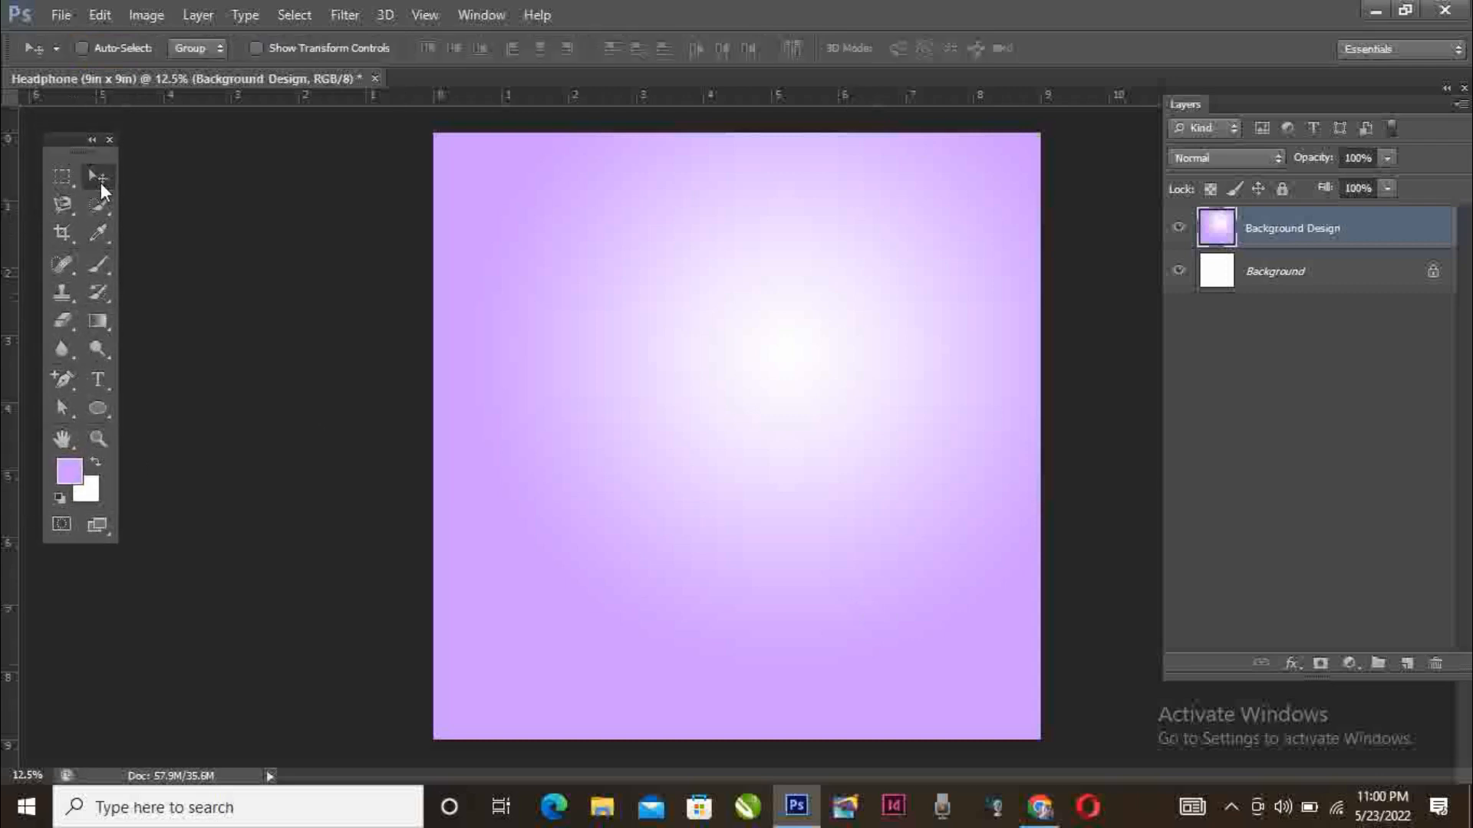
pyautogui.moveTo(16, 194); pyautogui.dragTo(459, 238)
# Float the document in its own window and enlarge that window until the whole canvas has space around it
pyautogui.moveTo(491, 82)
pyautogui.mouseDown()
pyautogui.moveTo(493, 117)
pyautogui.moveTo(466, 88)
pyautogui.mouseUp()
pyautogui.click(1405, 10)
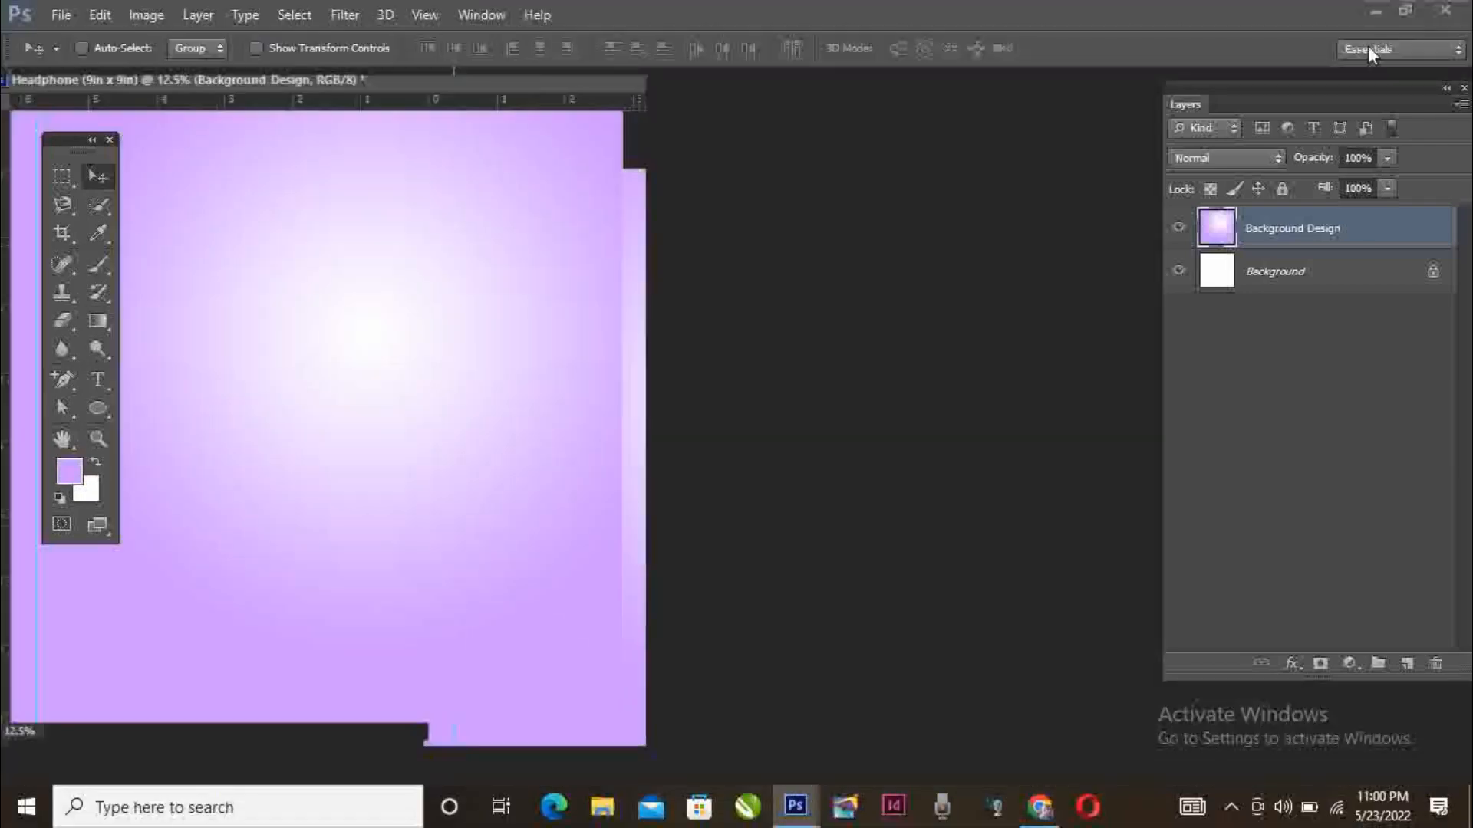
pyautogui.click(577, 84)
pyautogui.click(1406, 10)
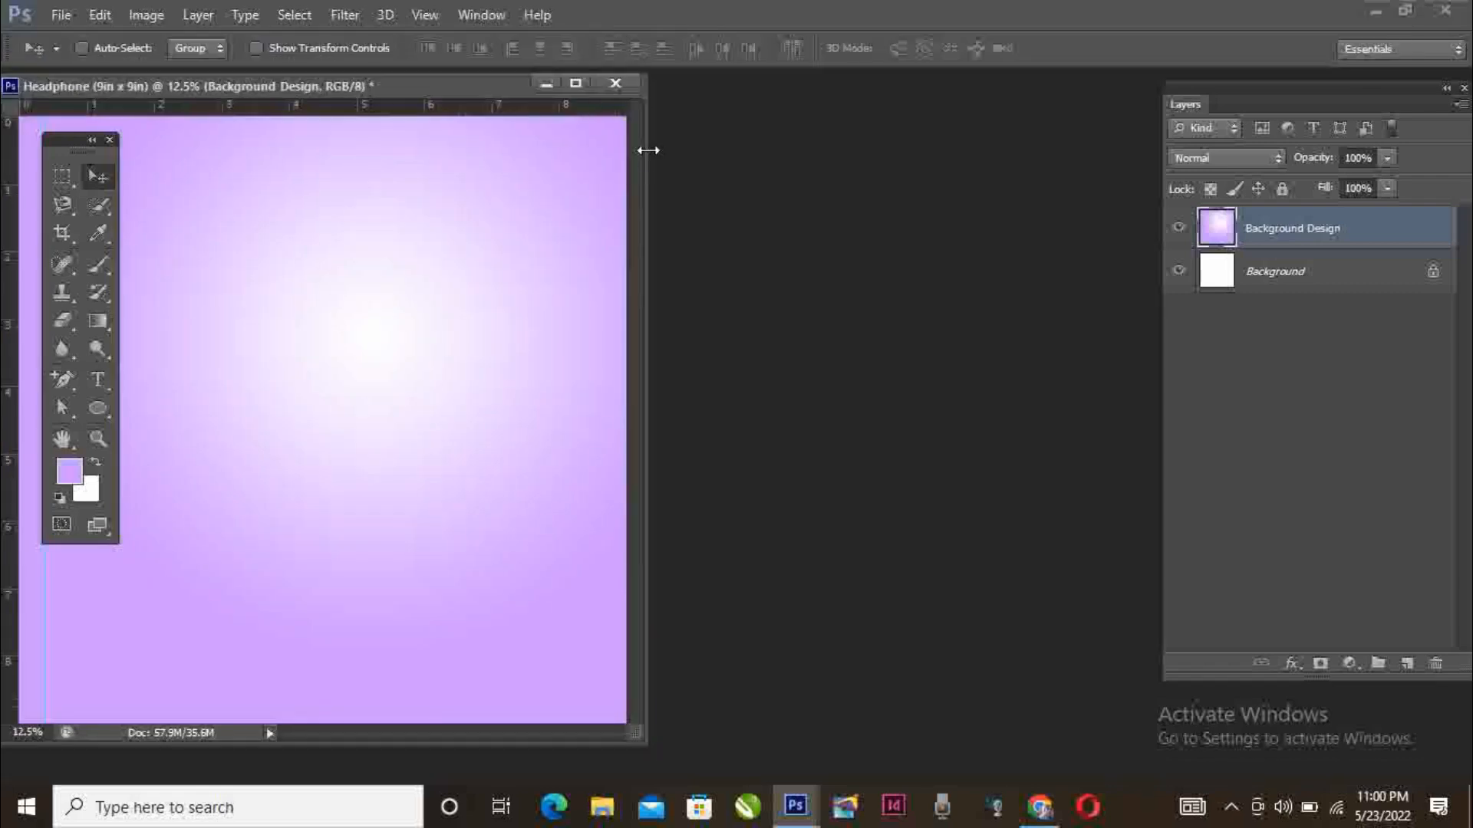
pyautogui.moveTo(647, 149); pyautogui.dragTo(1176, 395)
pyautogui.moveTo(927, 743); pyautogui.dragTo(930, 817)
# Place guides about 0.4 inches inside the top, right and bottom edges of the canvas
pyautogui.moveTo(405, 105); pyautogui.dragTo(407, 177)
pyautogui.moveTo(9, 353); pyautogui.dragTo(864, 464)
pyautogui.moveTo(694, 105); pyautogui.dragTo(707, 734)
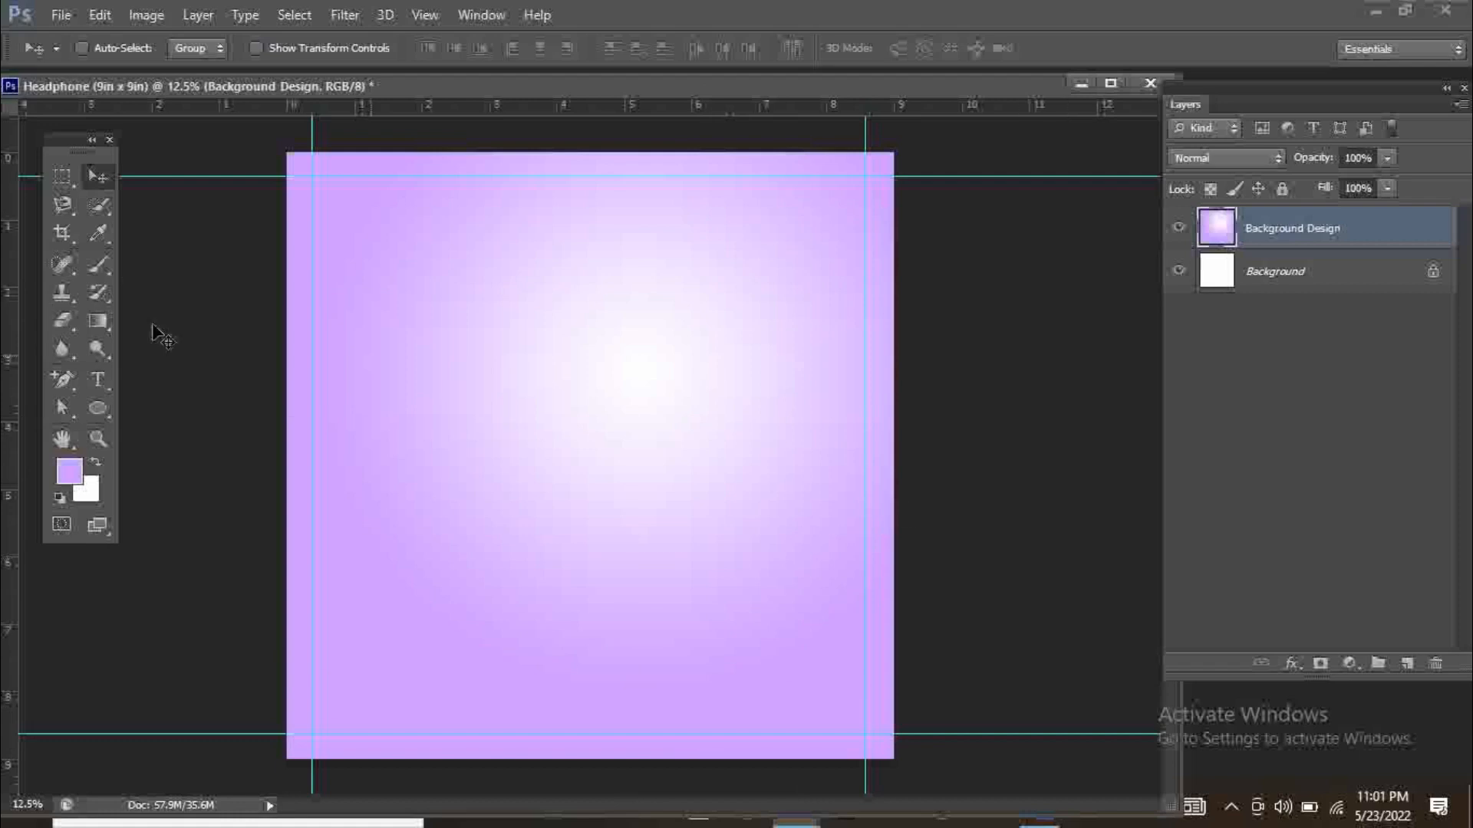
# Open headphone.jpg from the Desktop and copy its image into the middle of the Headphone document
pyautogui.click(54, 15)
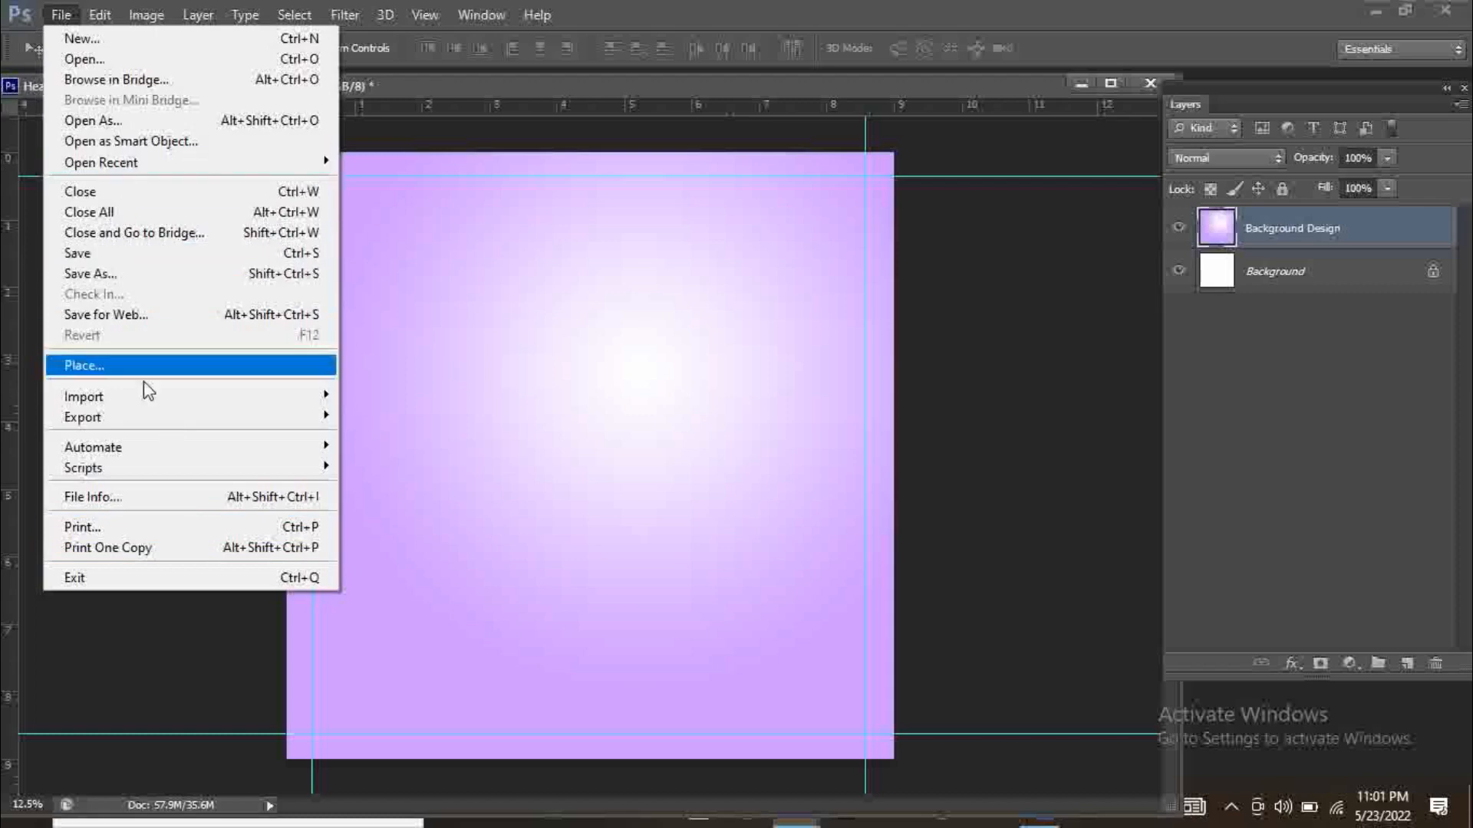
pyautogui.click(90, 58)
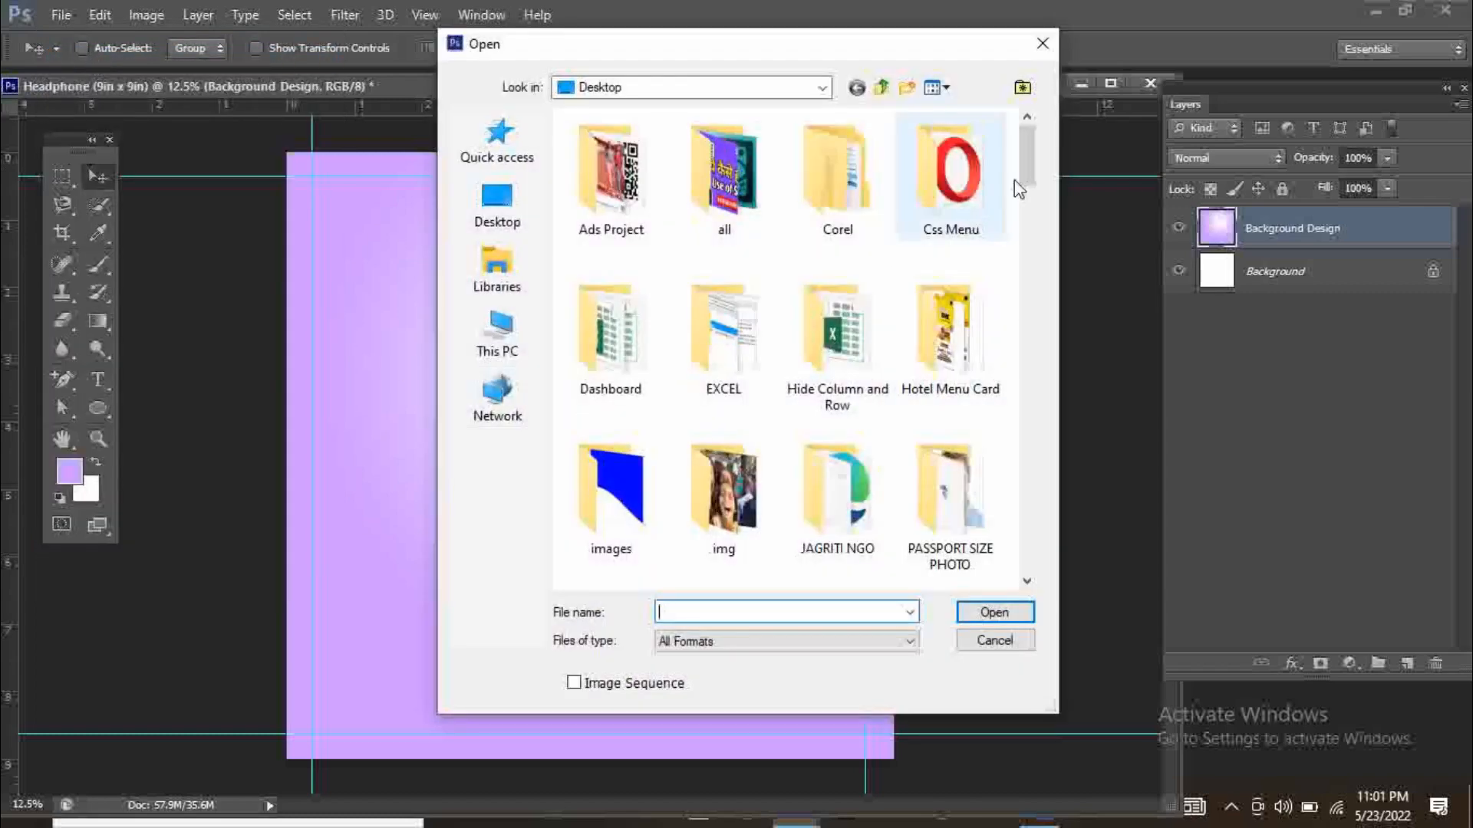
pyautogui.moveTo(1028, 166); pyautogui.dragTo(1040, 443)
pyautogui.click(837, 299)
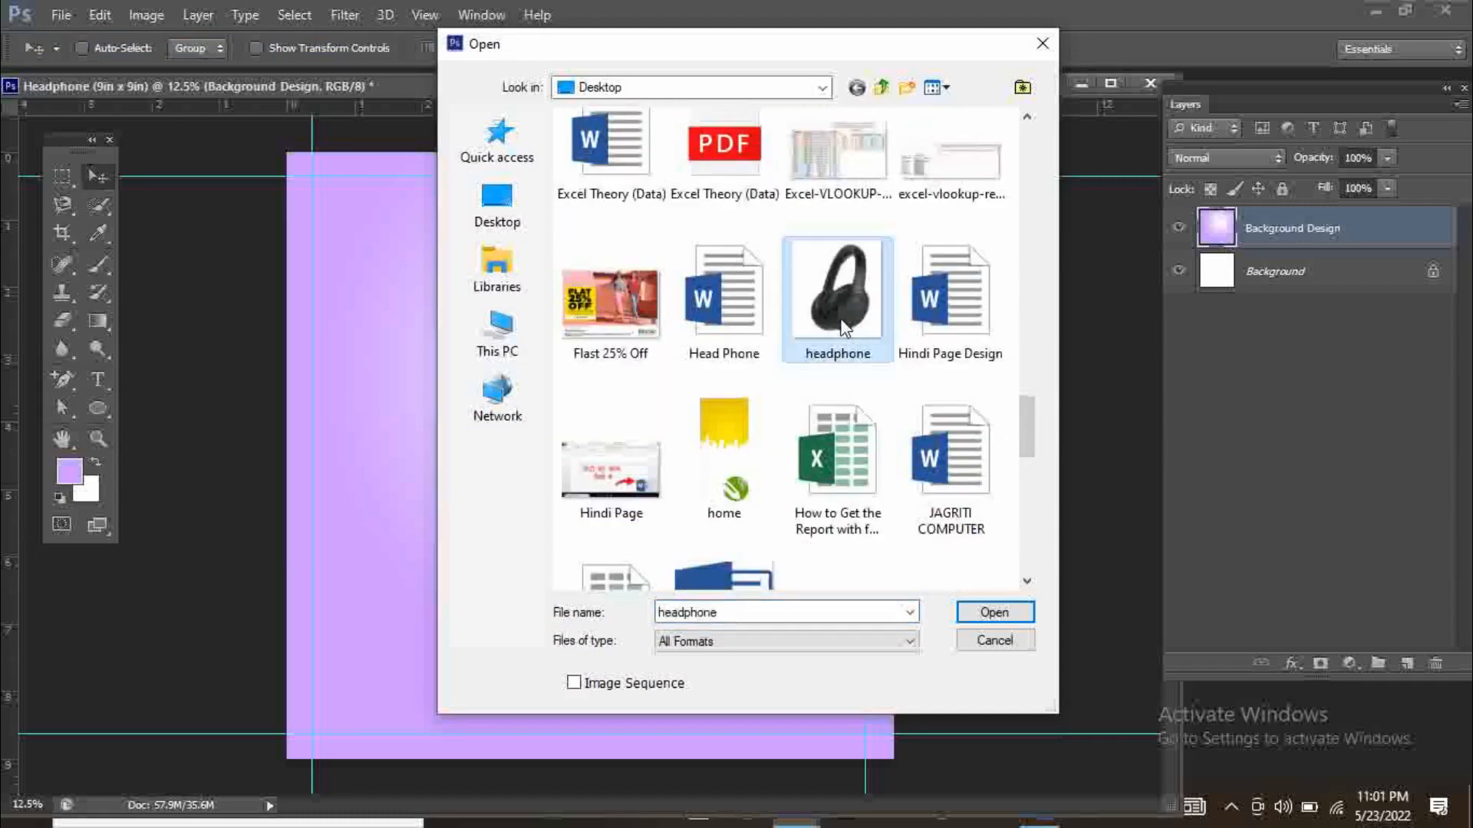
pyautogui.click(995, 613)
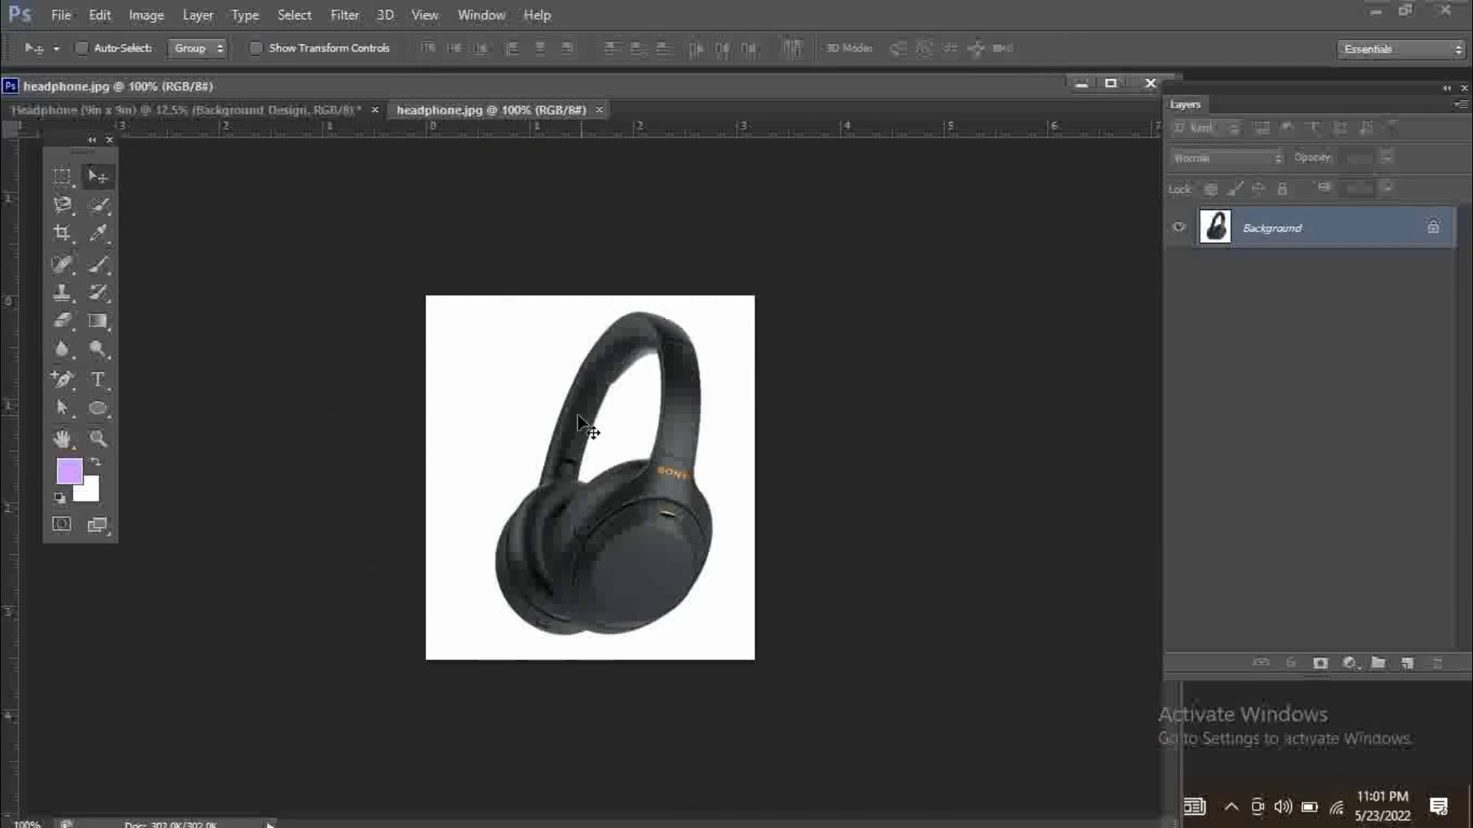
pyautogui.moveTo(577, 410); pyautogui.dragTo(362, 193)
pyautogui.moveTo(610, 438); pyautogui.dragTo(612, 440)
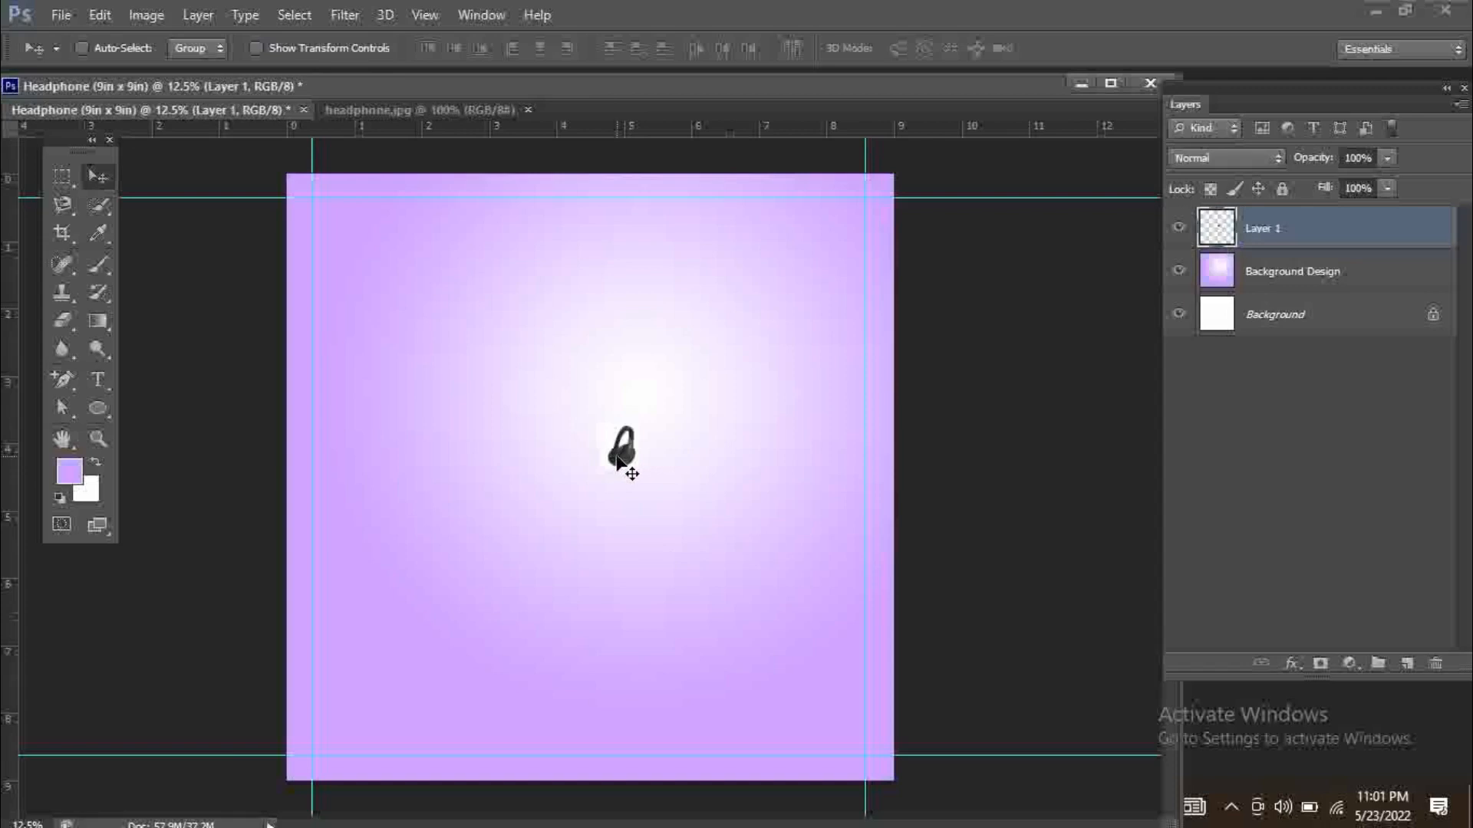
# Scale the headphone image proportionally to about 851% and position its right edge on the right vertical guide
pyautogui.hotkey('ctrl', 't')
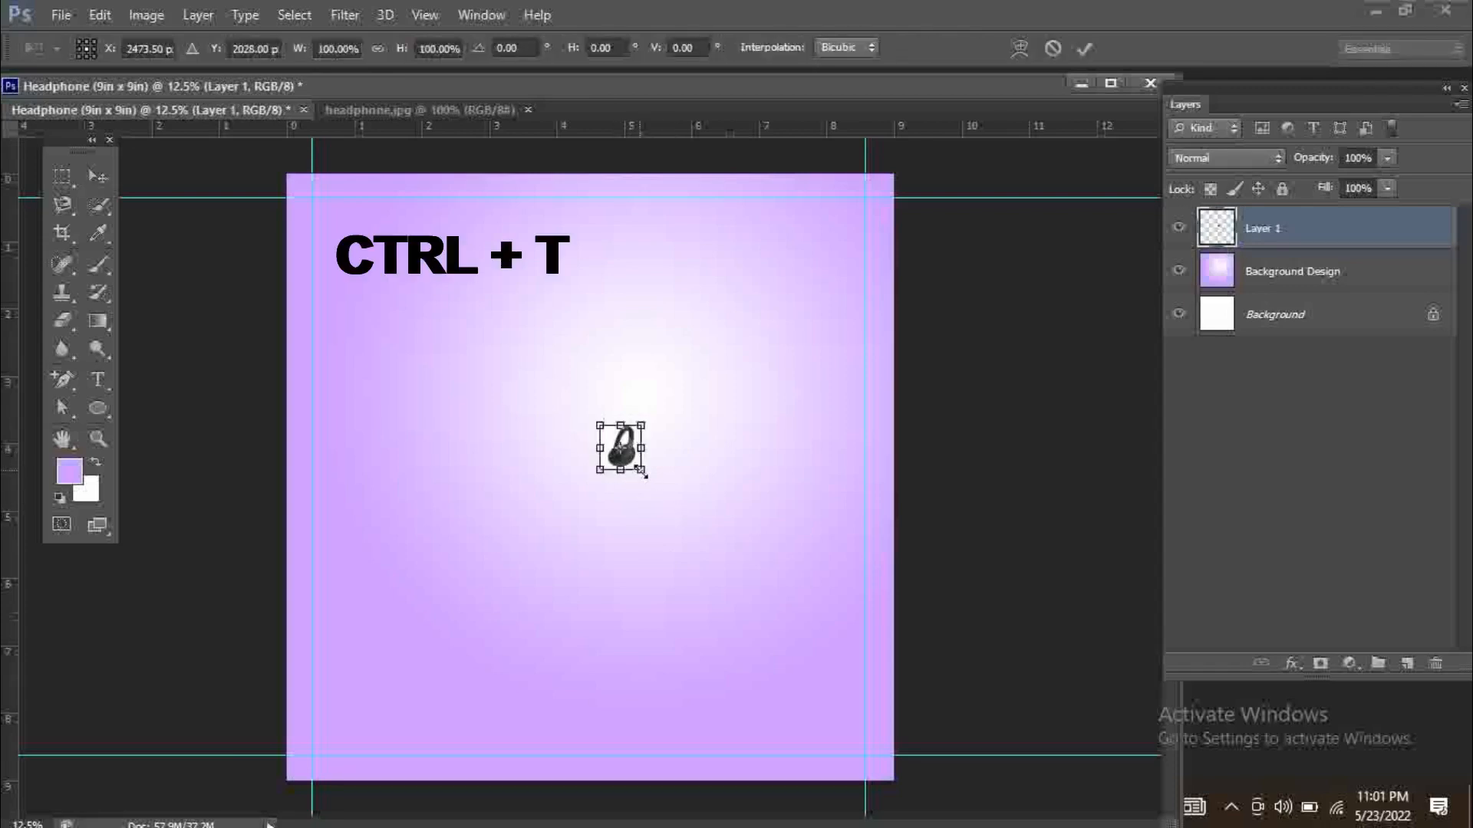
pyautogui.moveTo(639, 469); pyautogui.dragTo(861, 709)
pyautogui.moveTo(603, 426); pyautogui.dragTo(511, 304)
pyautogui.moveTo(751, 619); pyautogui.dragTo(758, 586)
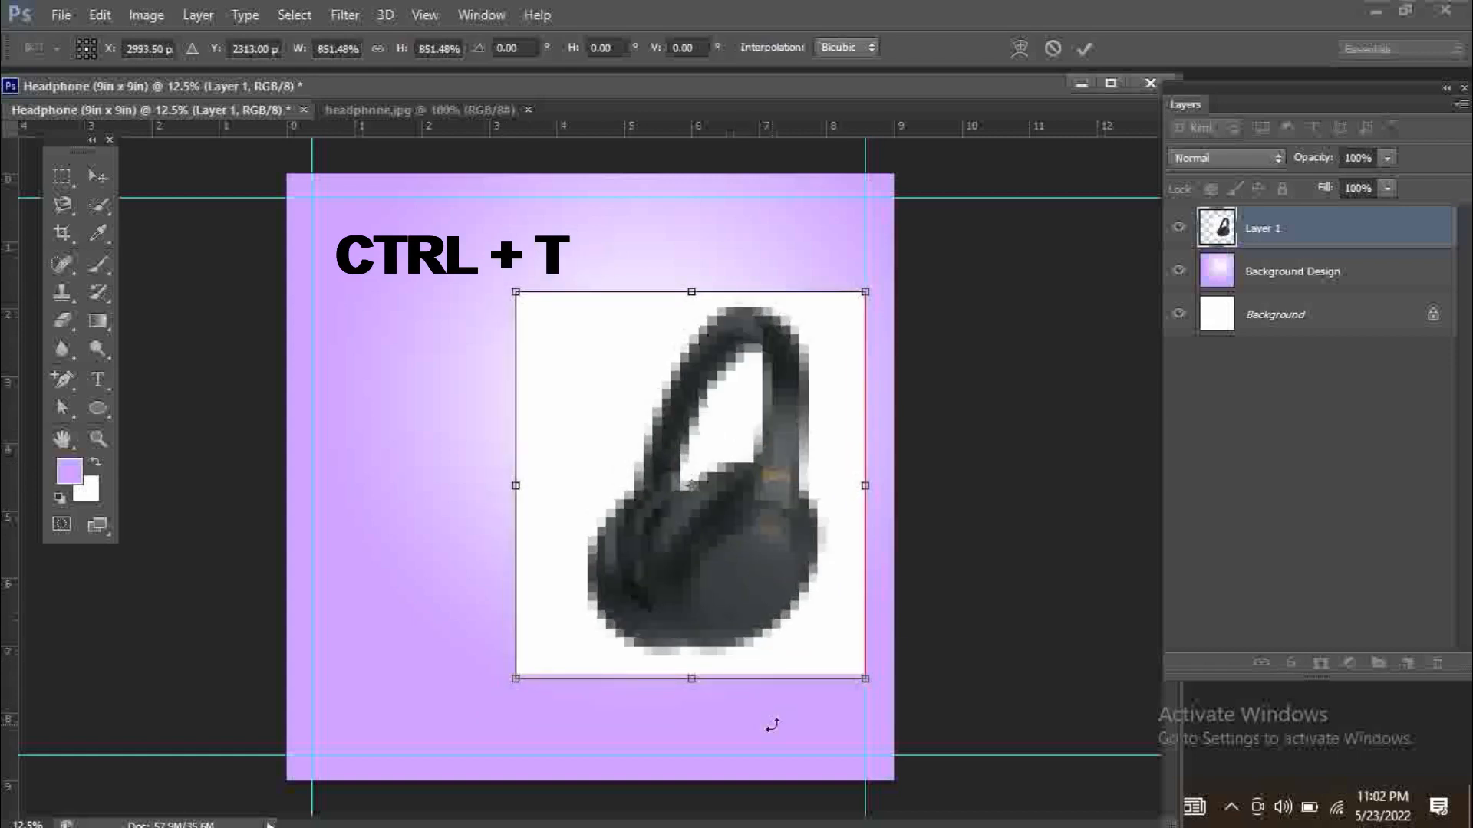
pyautogui.press('Return')
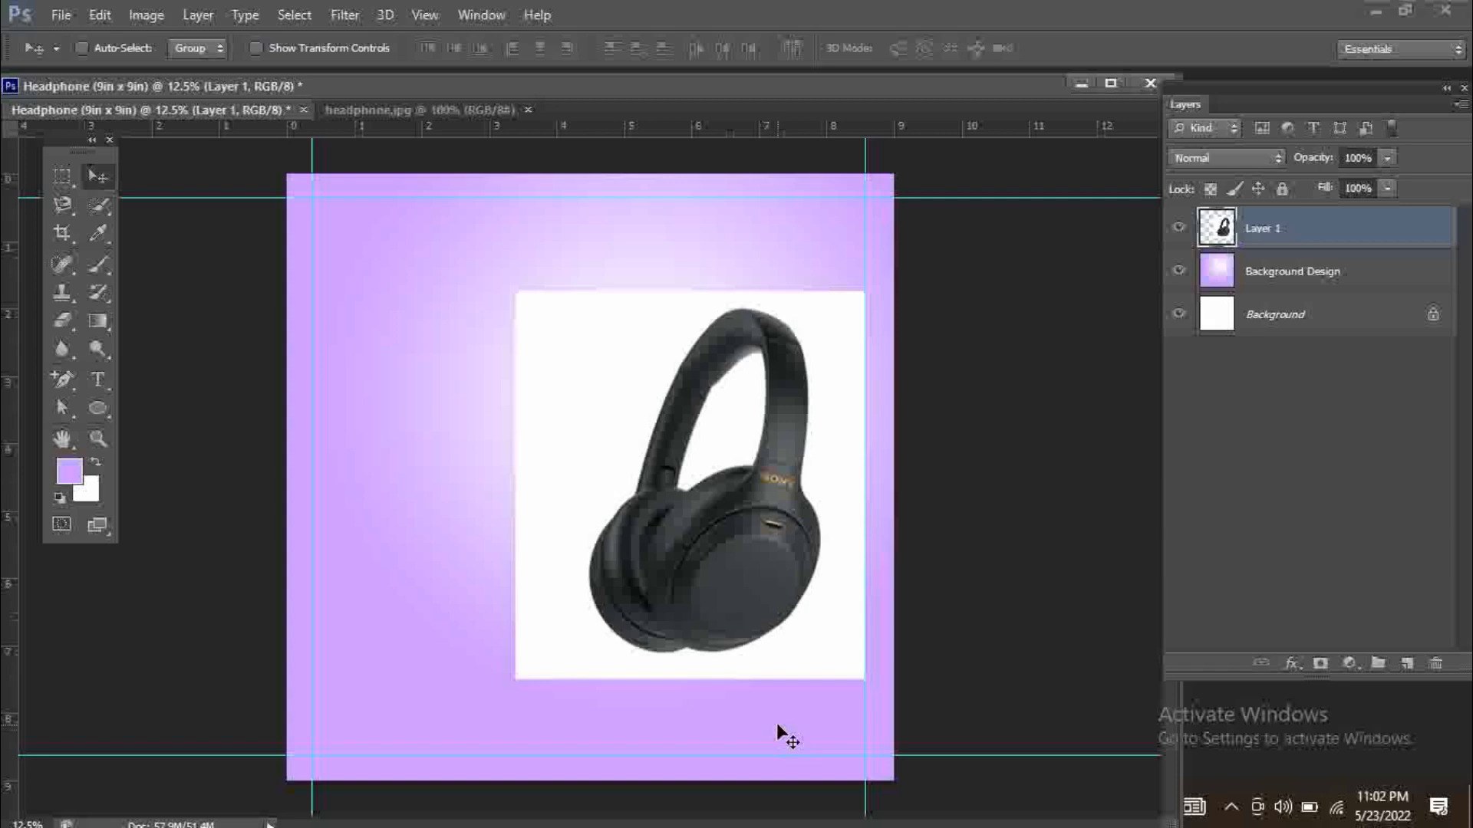
# Erase the white areas around and inside the headphone with the Magic Eraser, and move the headphone up and right to the right guide
pyautogui.moveTo(71, 329); pyautogui.dragTo(127, 356)
pyautogui.click(616, 399)
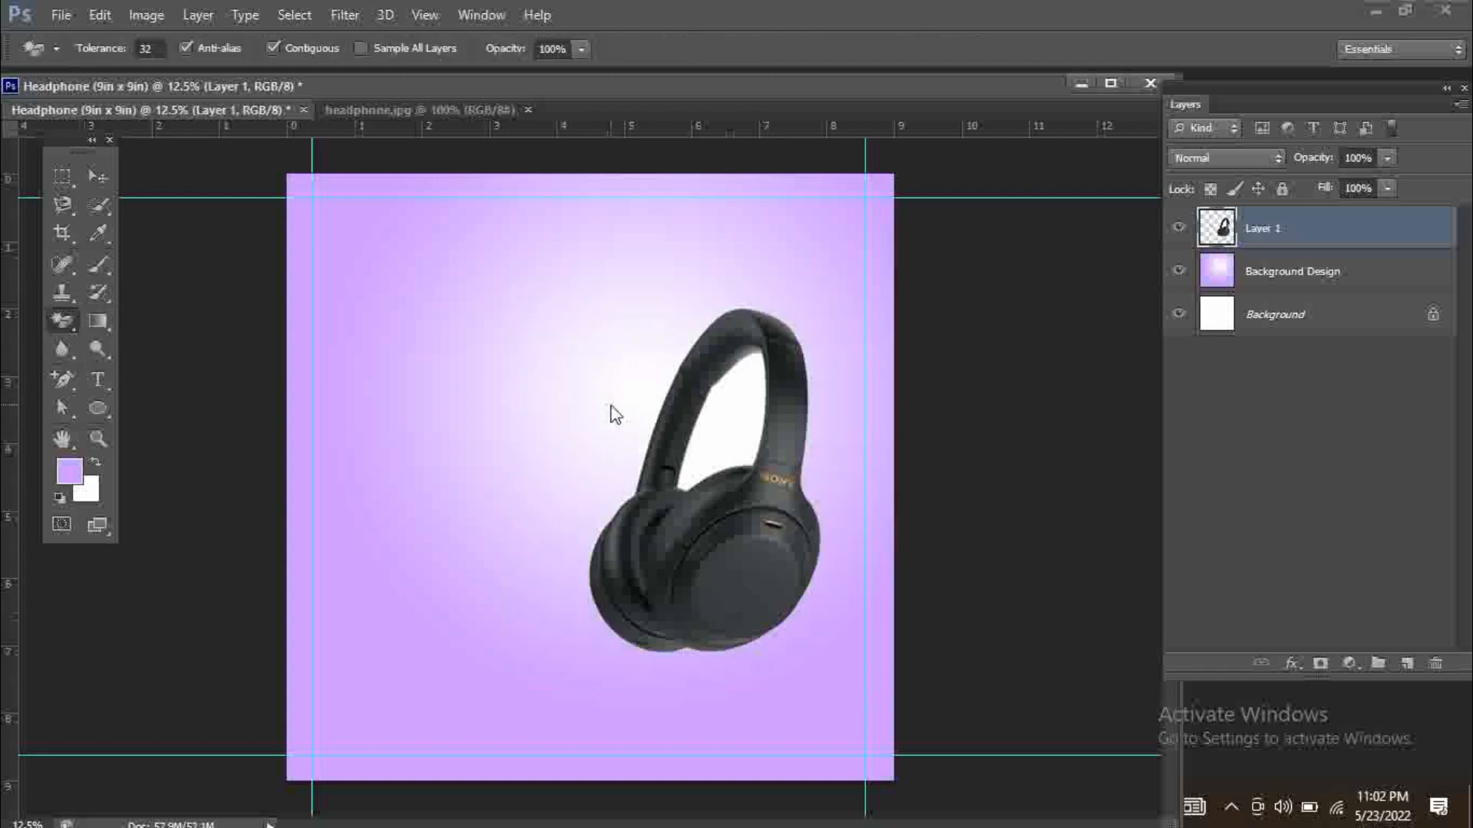
pyautogui.click(730, 442)
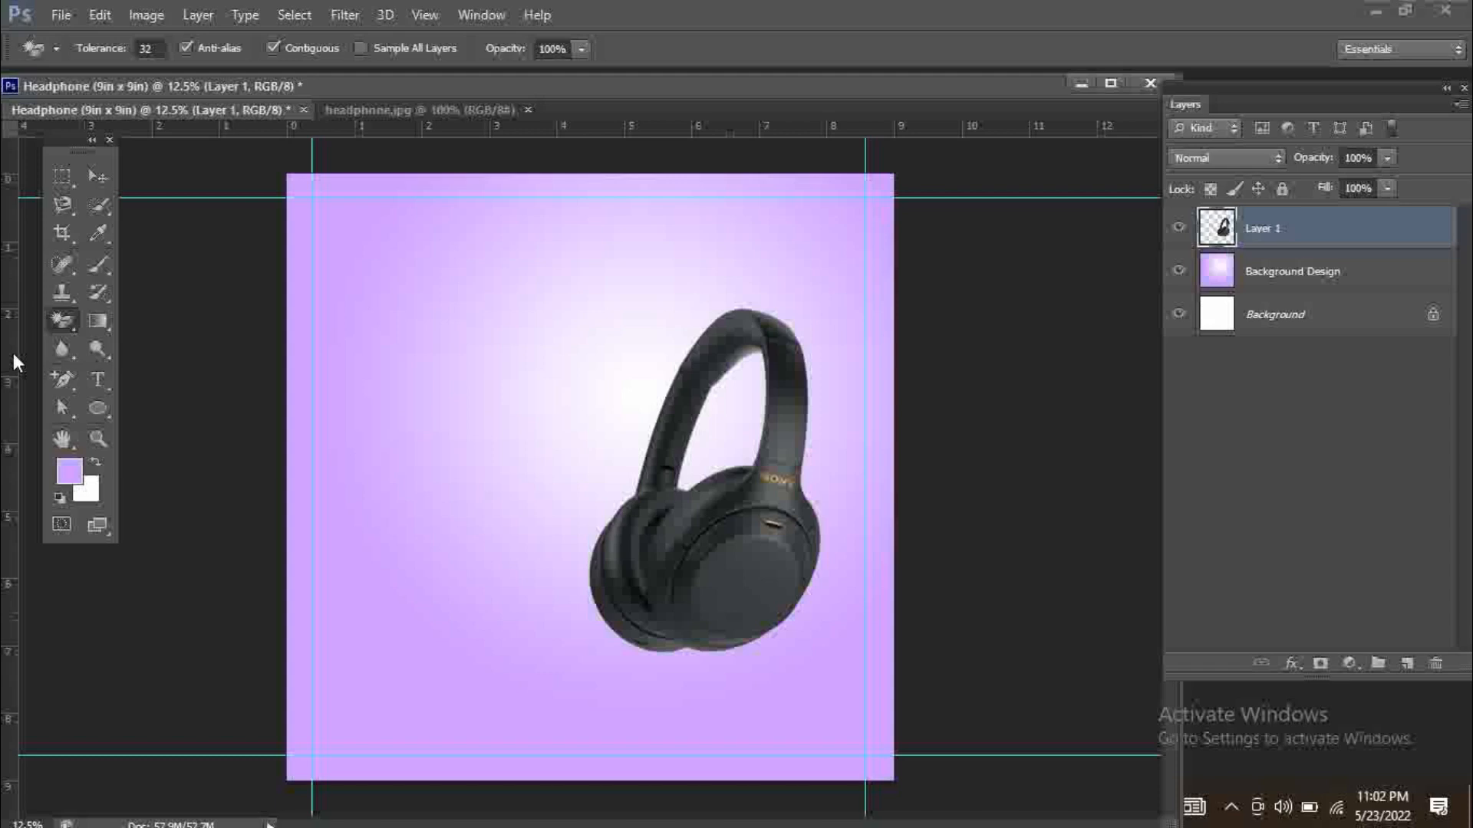
pyautogui.click(97, 175)
pyautogui.moveTo(774, 521); pyautogui.dragTo(816, 500)
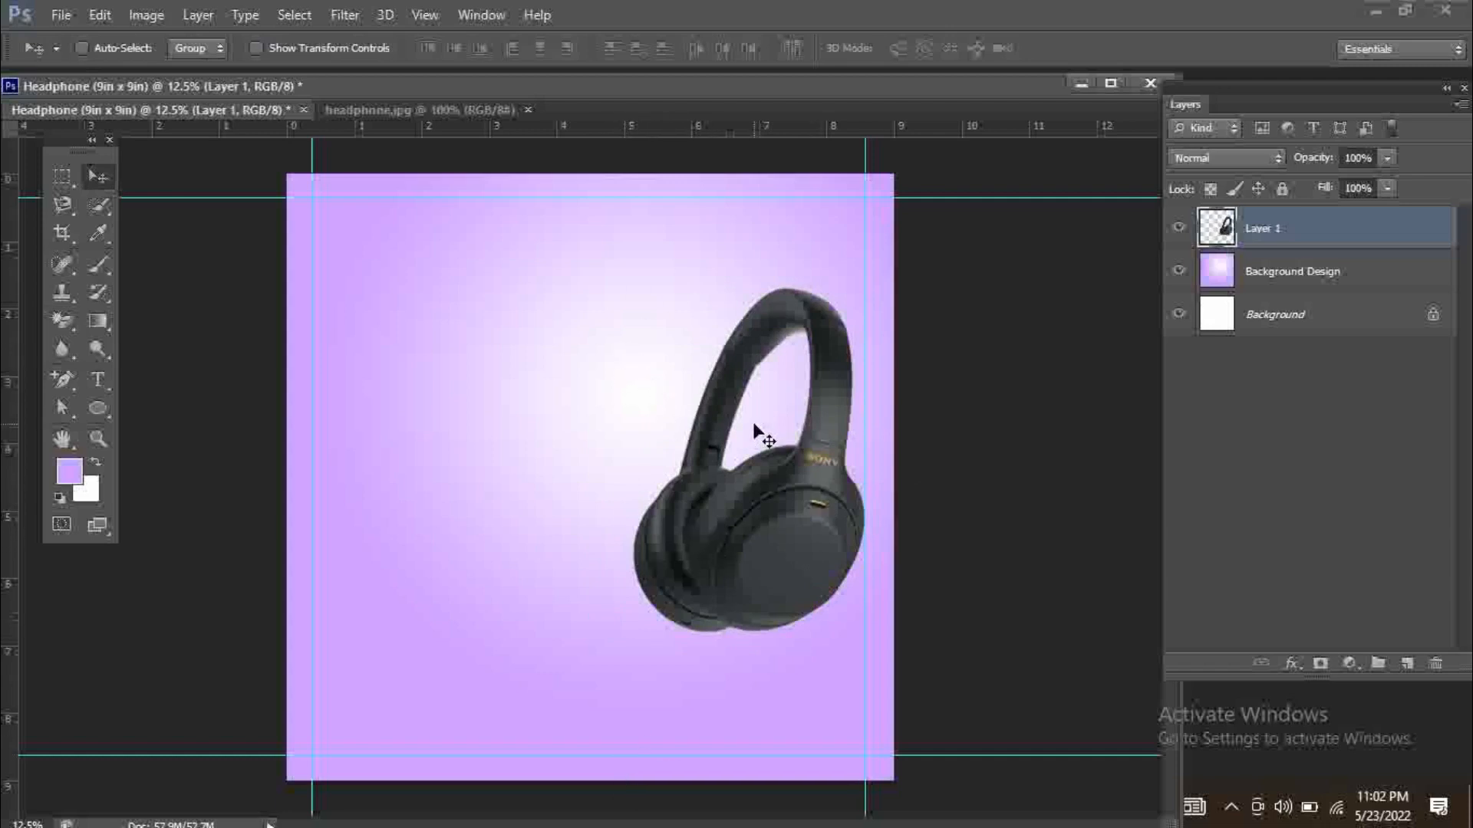
# Rotate the headphone image clockwise by about 7.7 degrees
pyautogui.hotkey('ctrl', 't')
pyautogui.moveTo(610, 268); pyautogui.dragTo(649, 274)
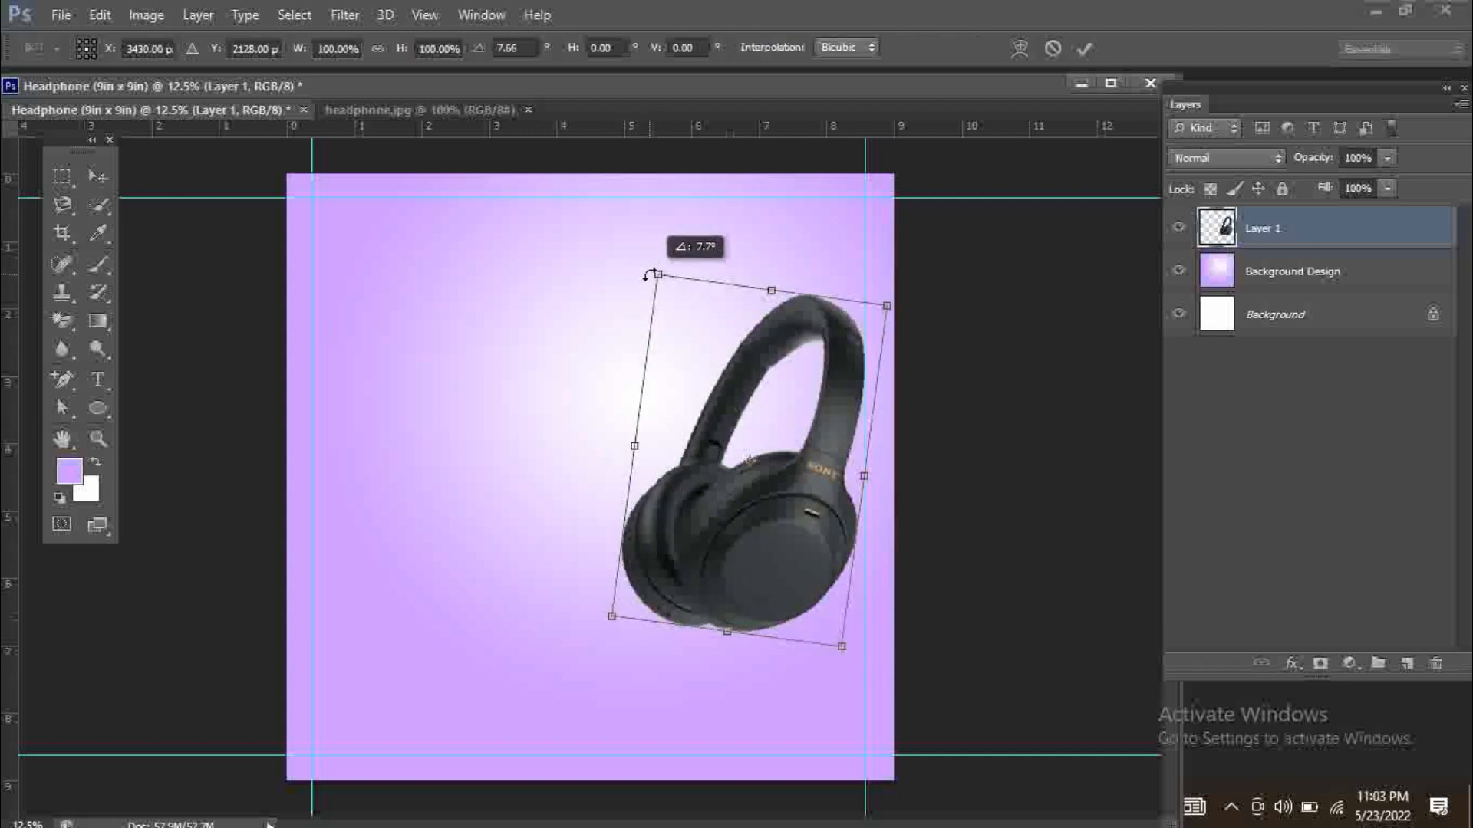
pyautogui.press('Return')
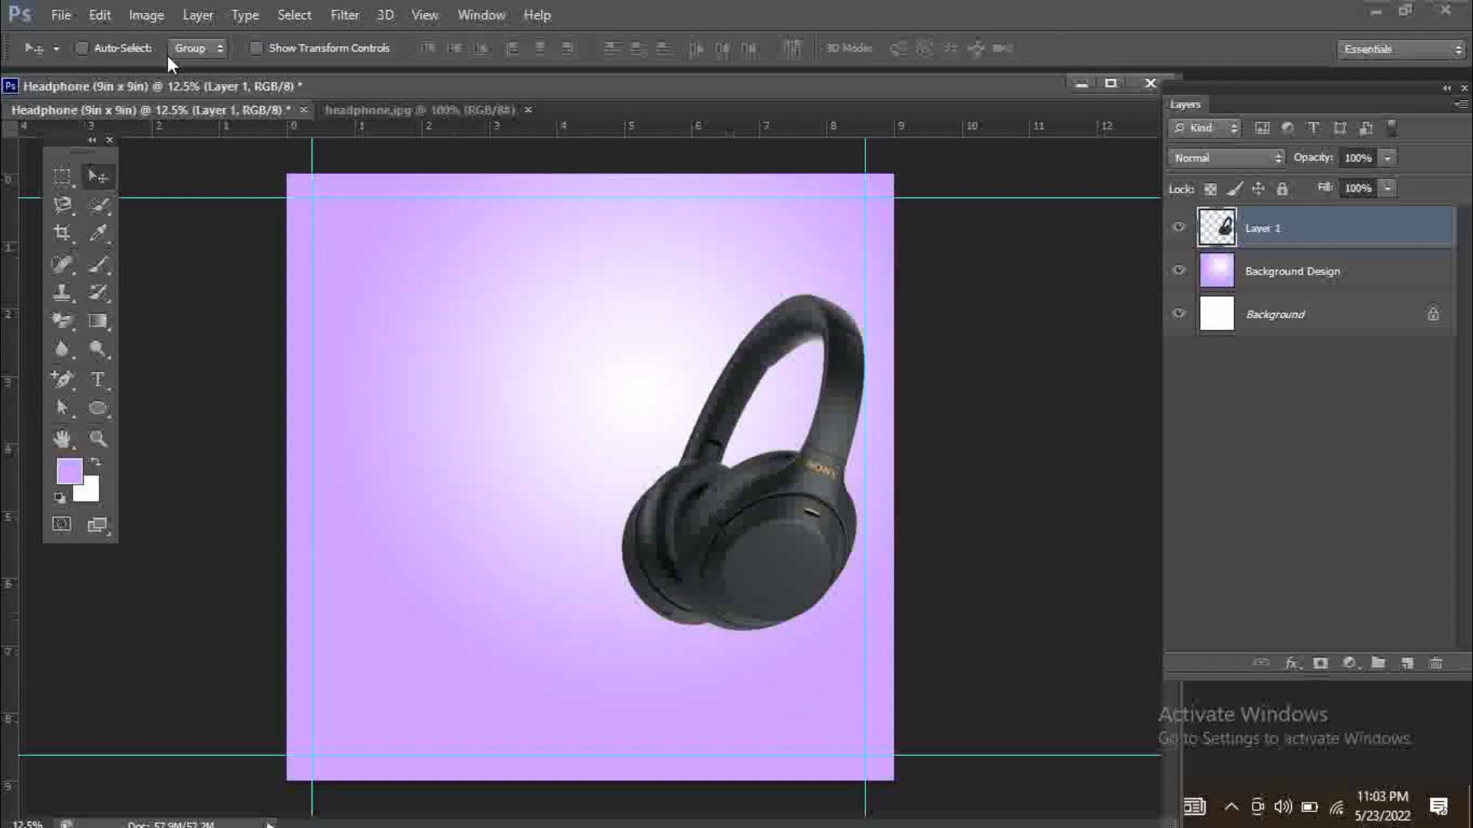
# Create a new layer named Shadow above the headphone layer
pyautogui.click(199, 16)
pyautogui.moveTo(264, 40)
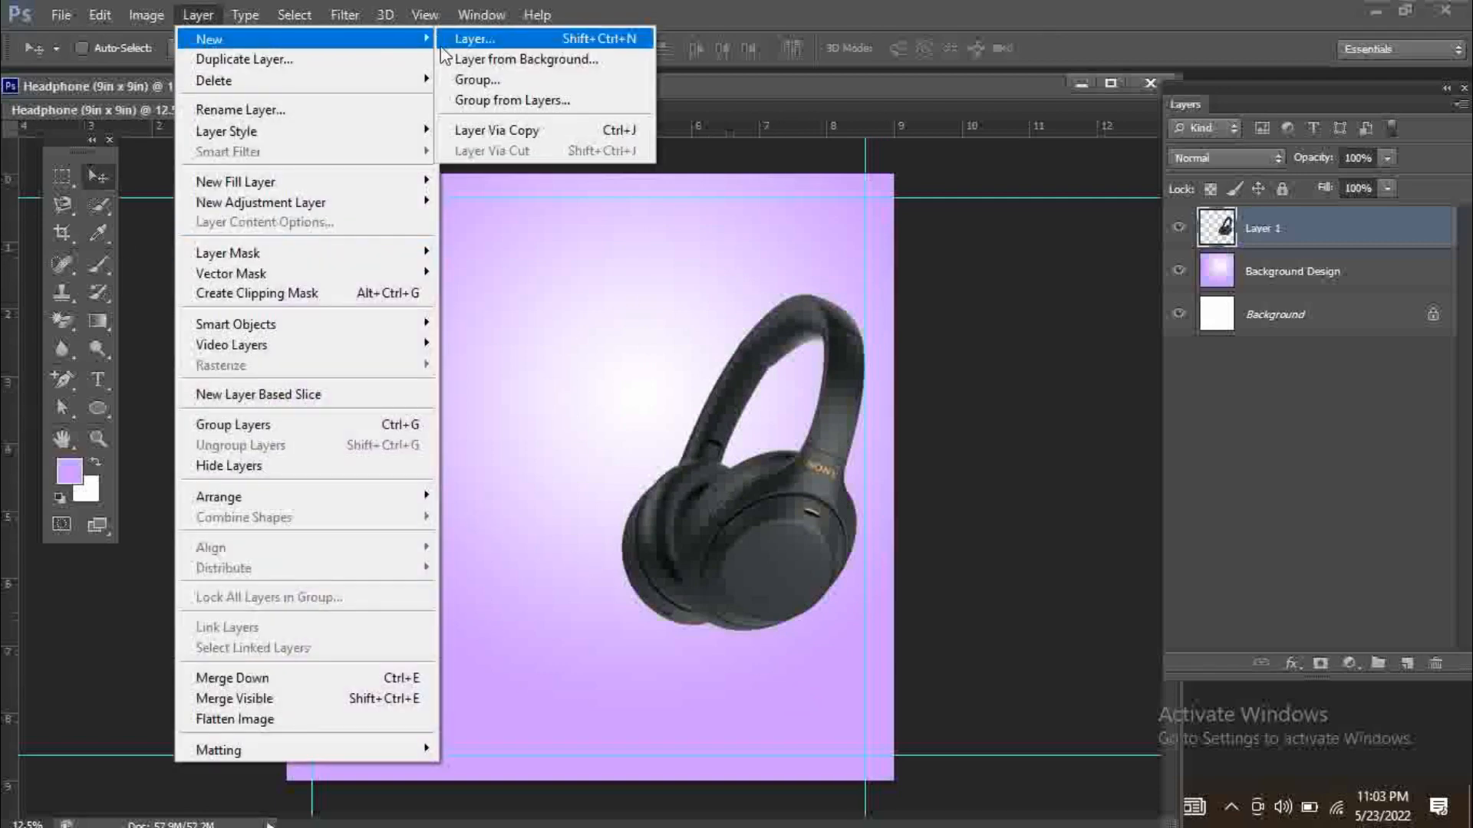
pyautogui.click(512, 38)
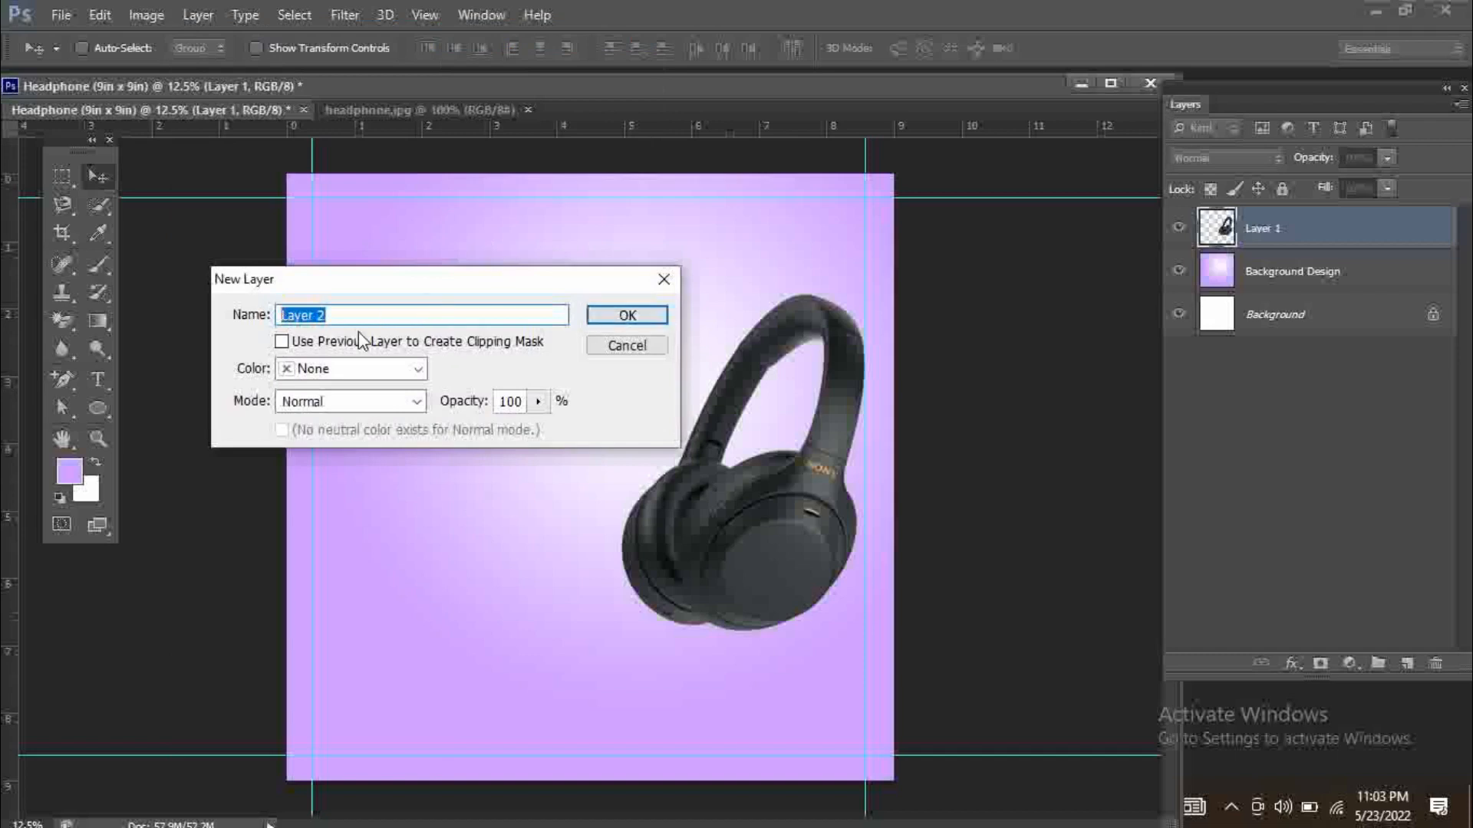
pyautogui.write('Shadow')
pyautogui.click(612, 319)
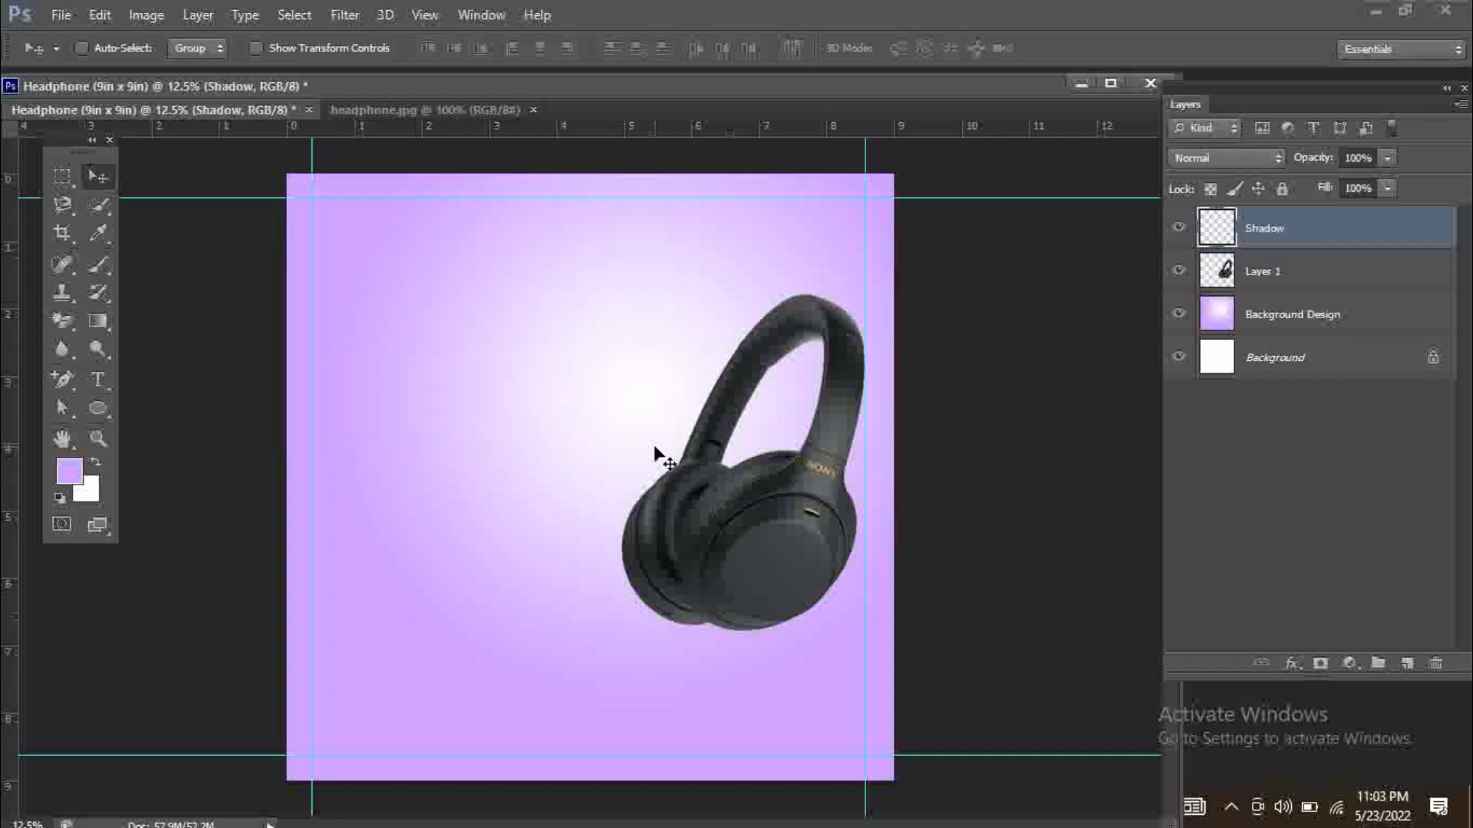
# Draw a flat black-filled ellipse about 3.4 inches wide near the headphone's base on the Shadow layer
pyautogui.click(100, 408)
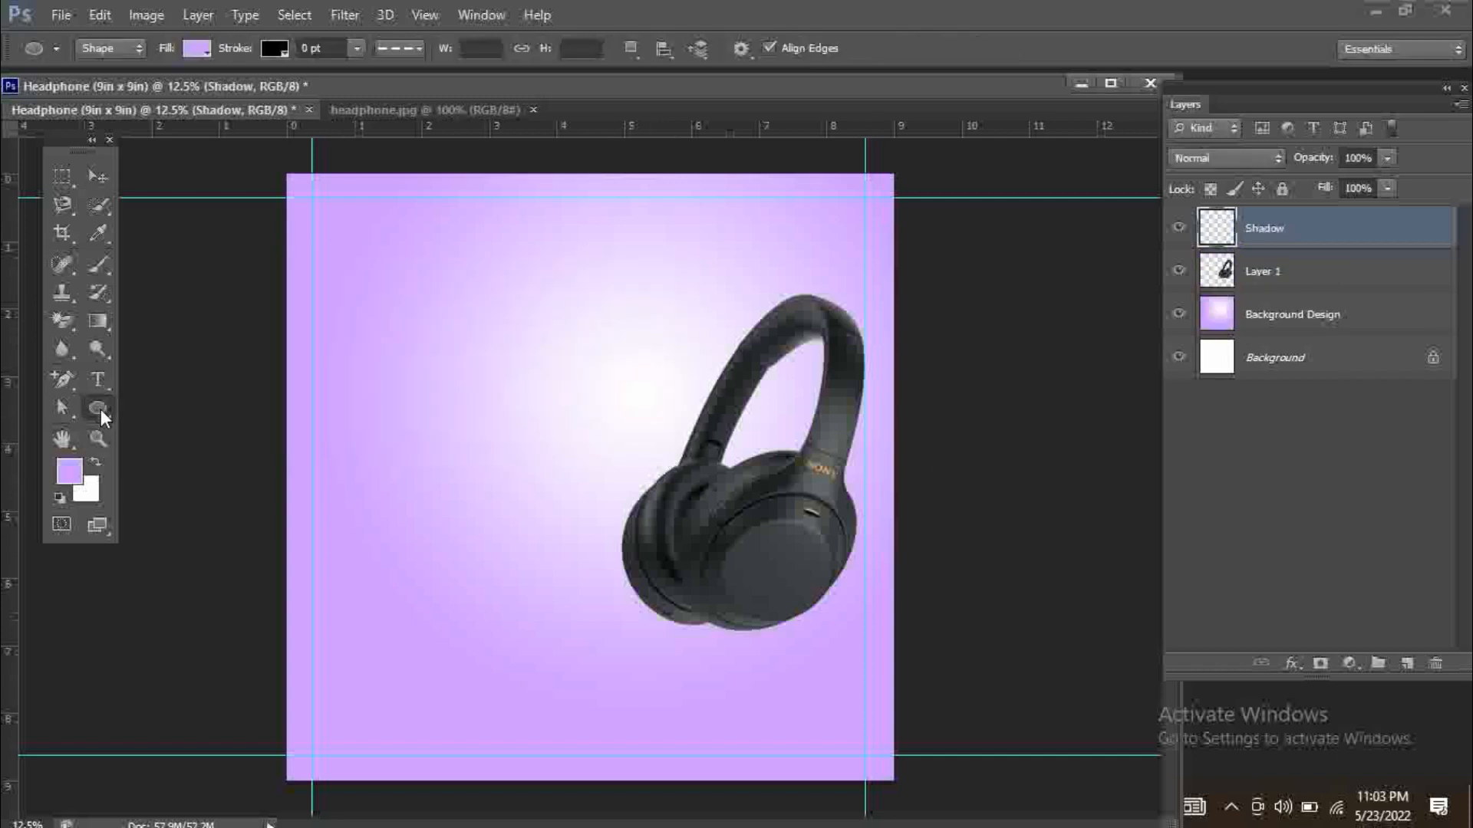
pyautogui.click(201, 54)
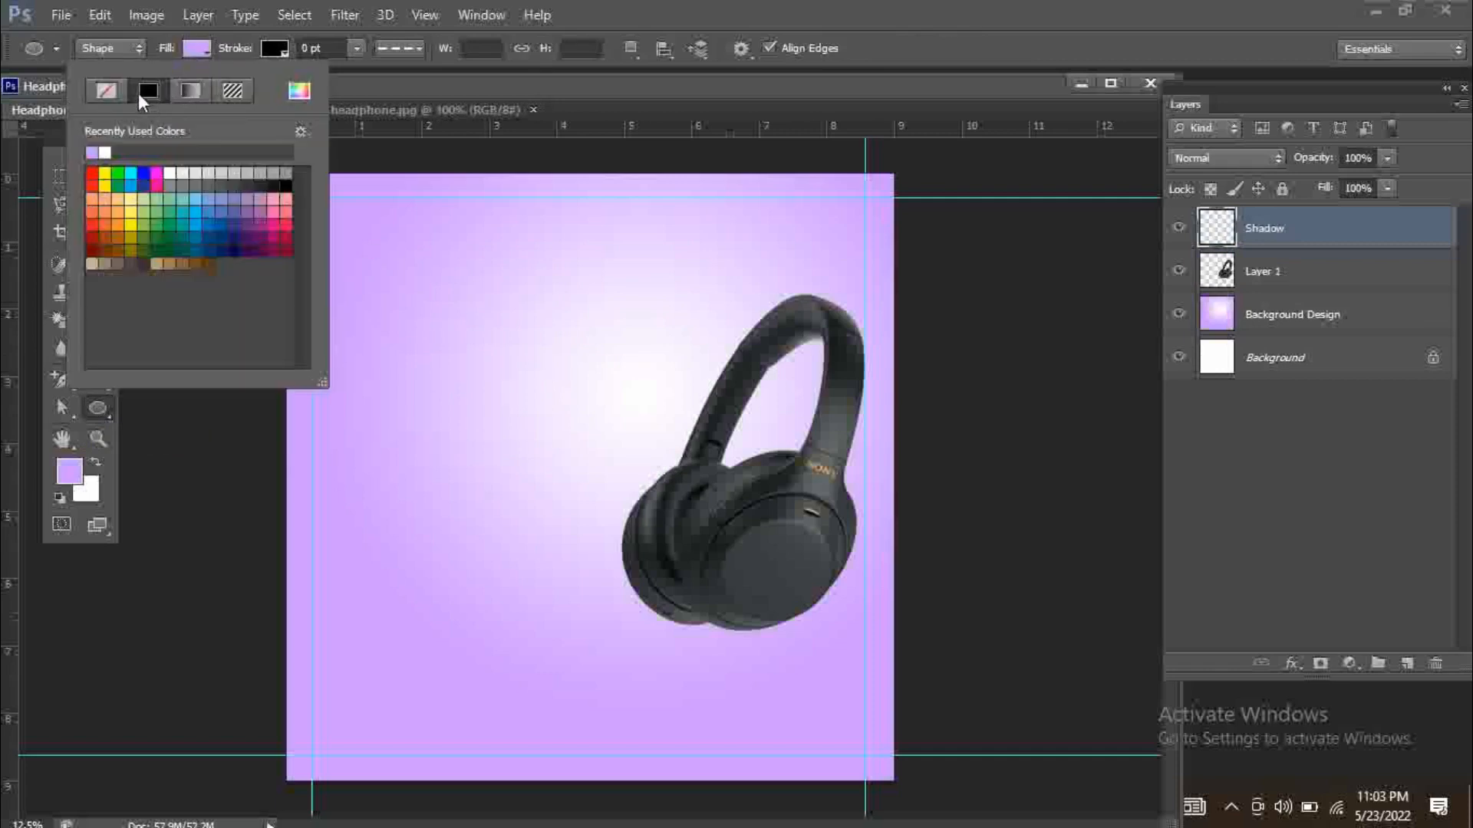
pyautogui.click(286, 186)
pyautogui.moveTo(632, 634); pyautogui.dragTo(748, 642)
# Move the black ellipse directly under the ear cups and place the Shadow layer below Layer 1
pyautogui.press('v')
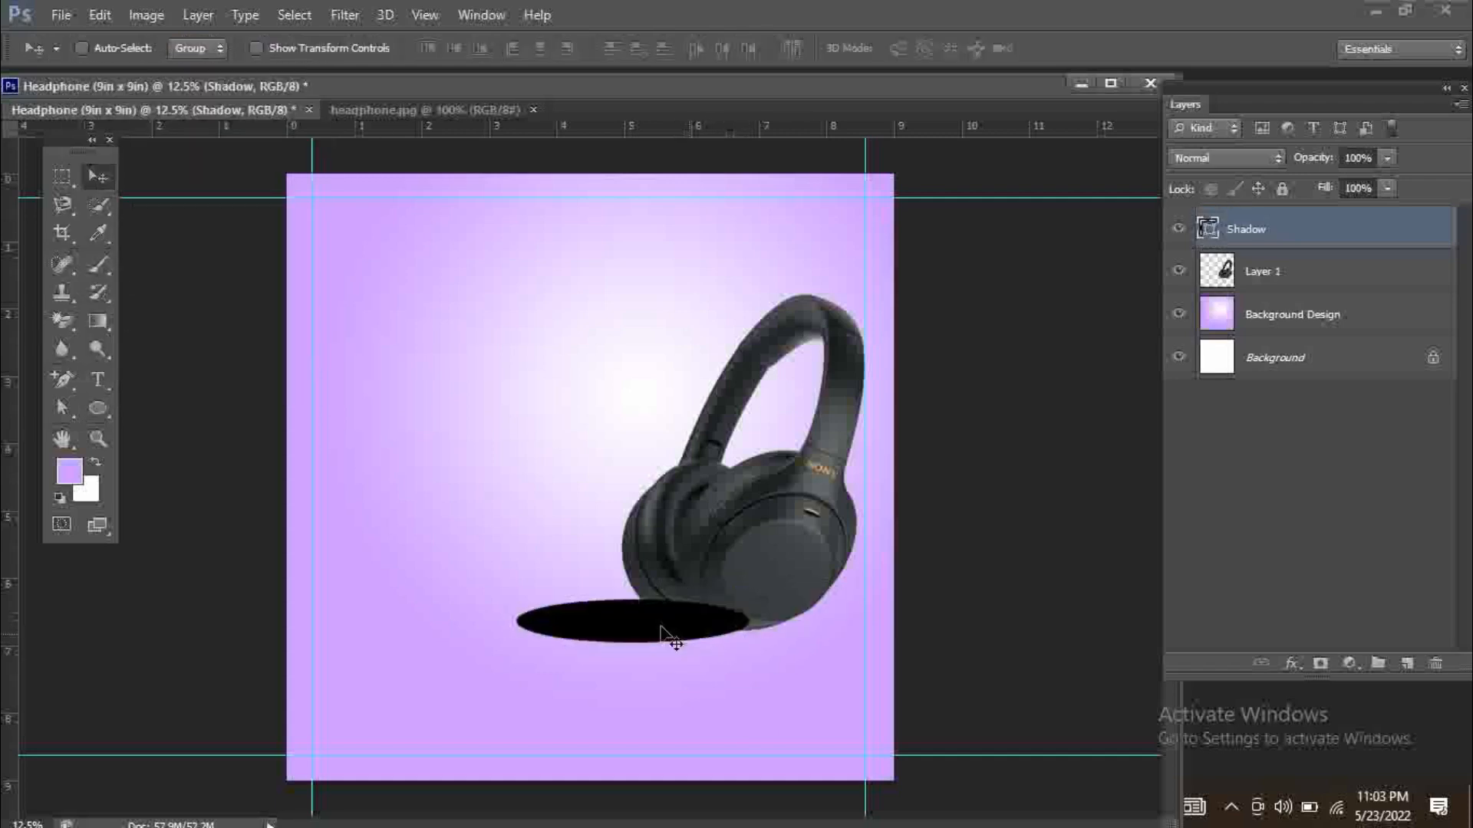
pyautogui.moveTo(614, 639); pyautogui.dragTo(700, 639)
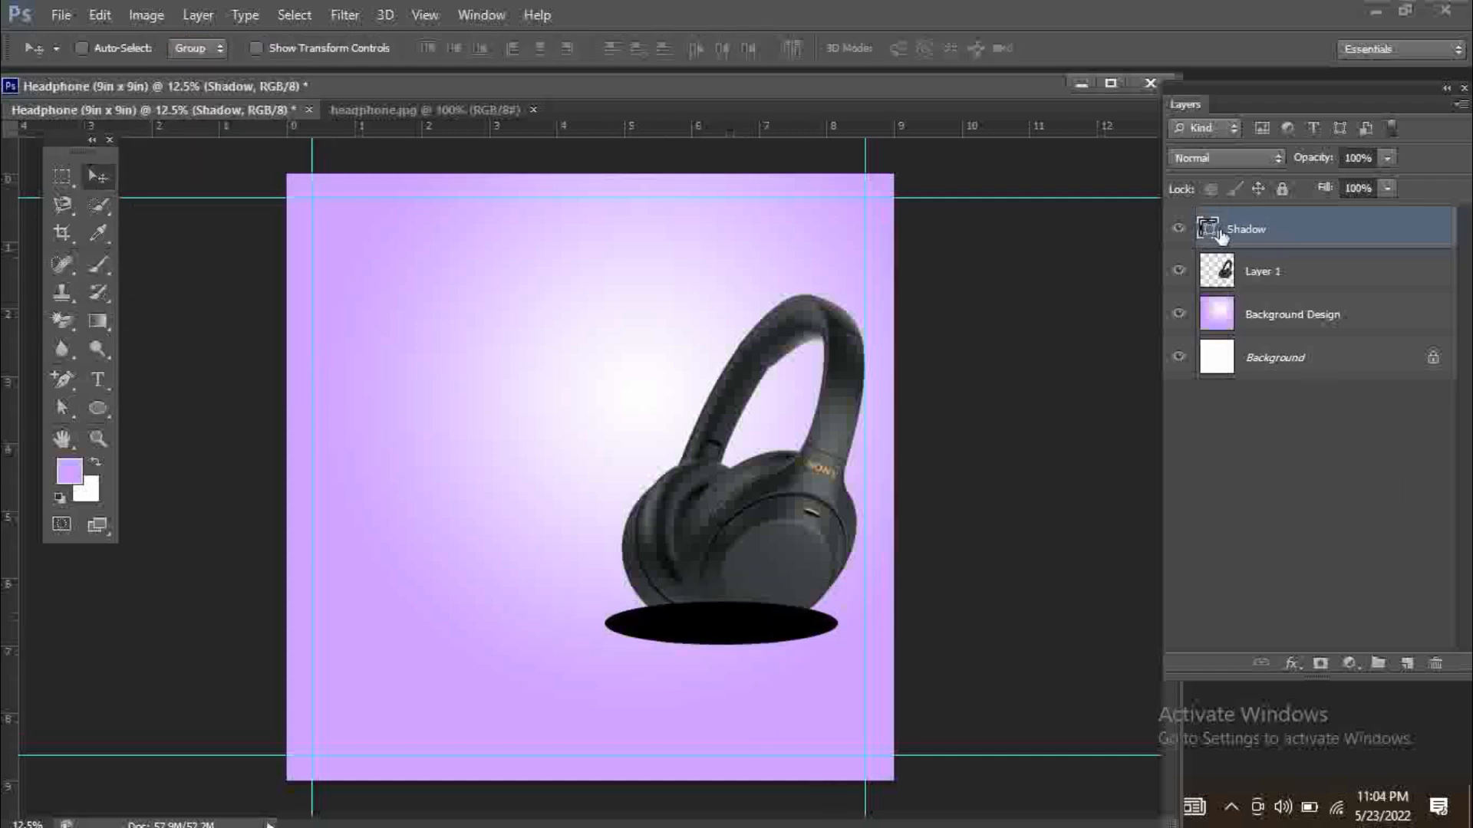
pyautogui.moveTo(1210, 230); pyautogui.dragTo(1212, 290)
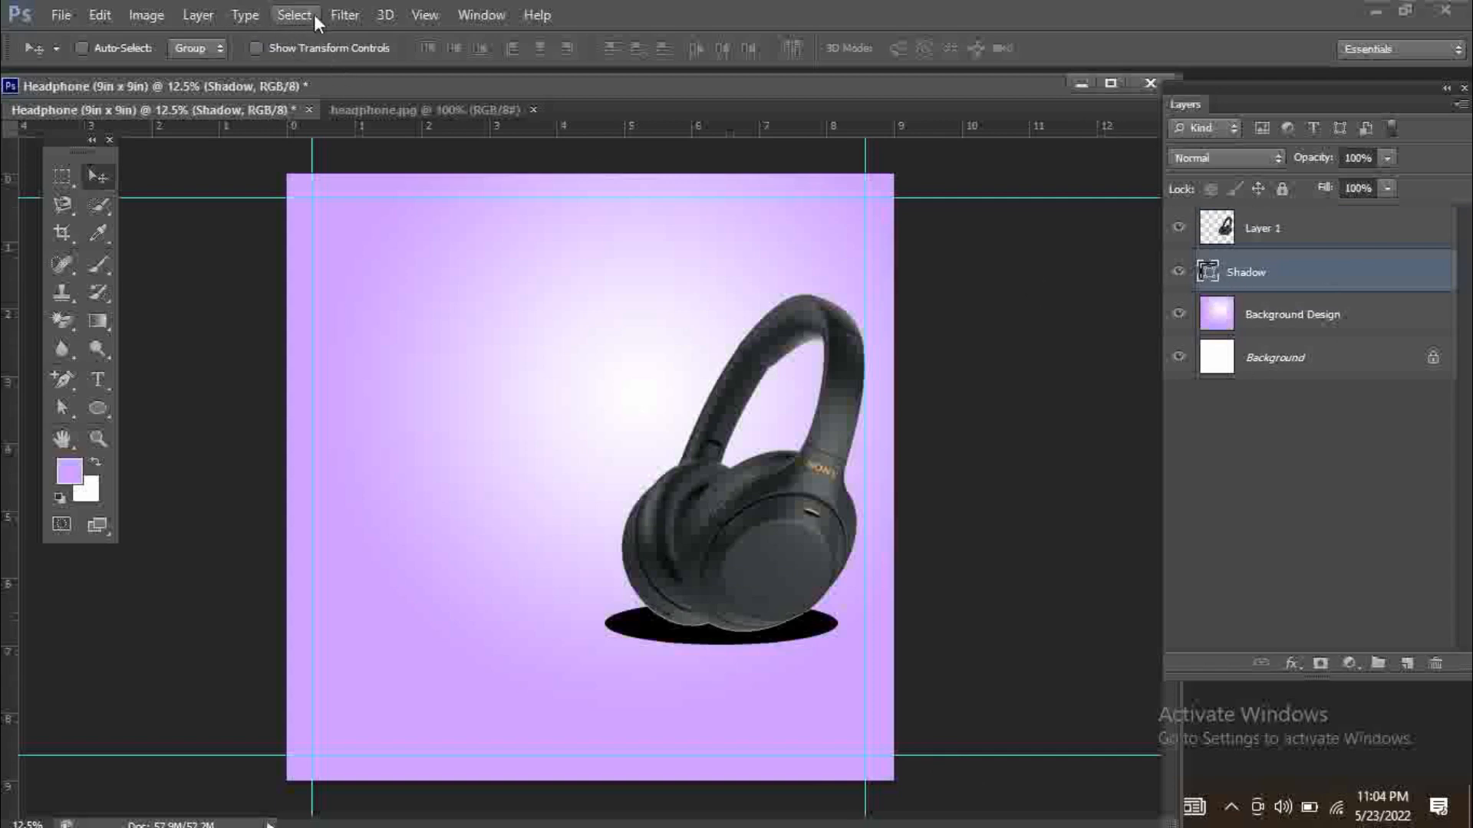
# Rasterize the Shadow ellipse and apply a Gaussian Blur with a radius of 77.8 pixels
pyautogui.click(343, 18)
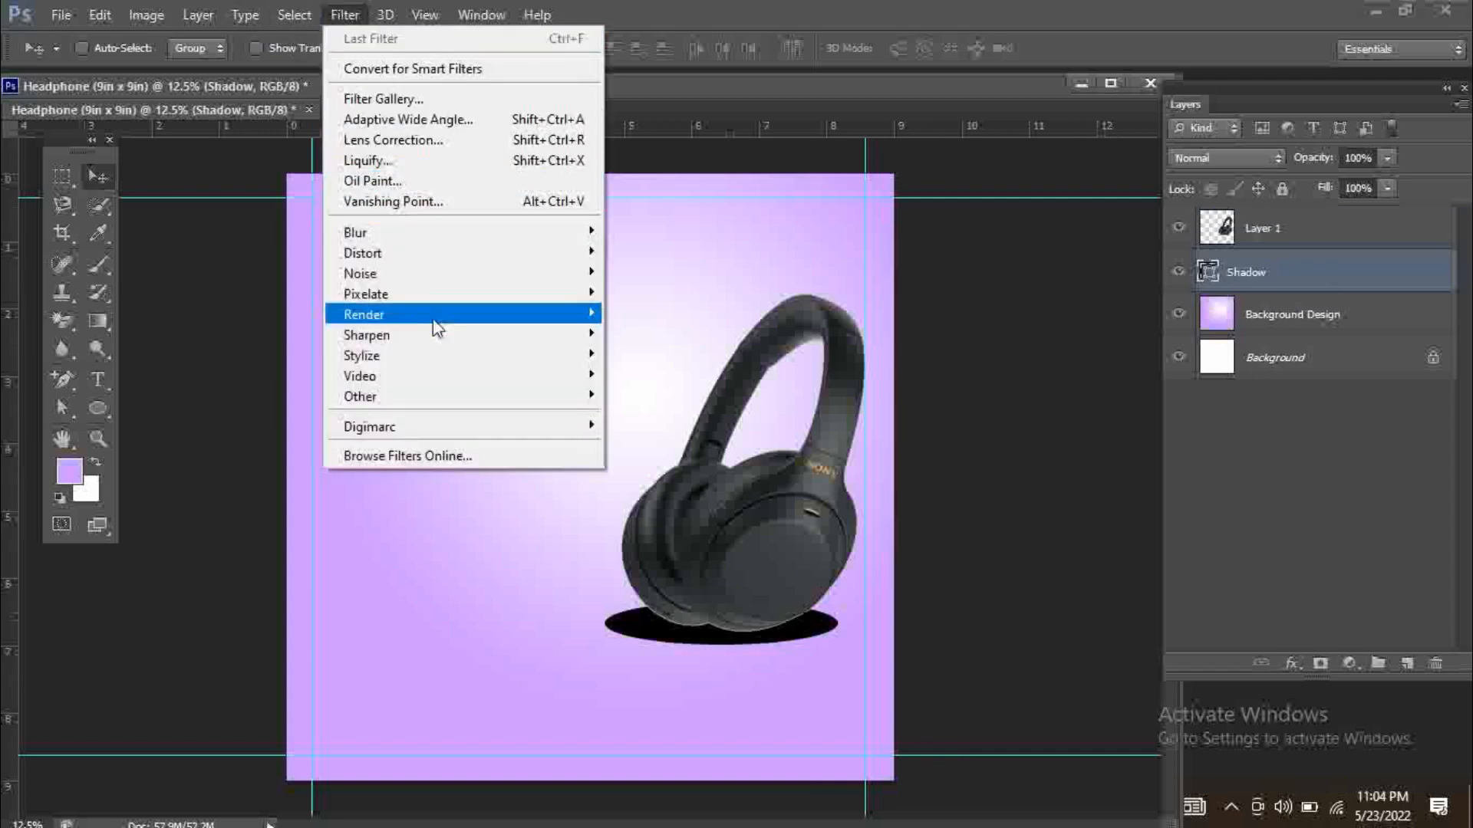
pyautogui.moveTo(398, 246)
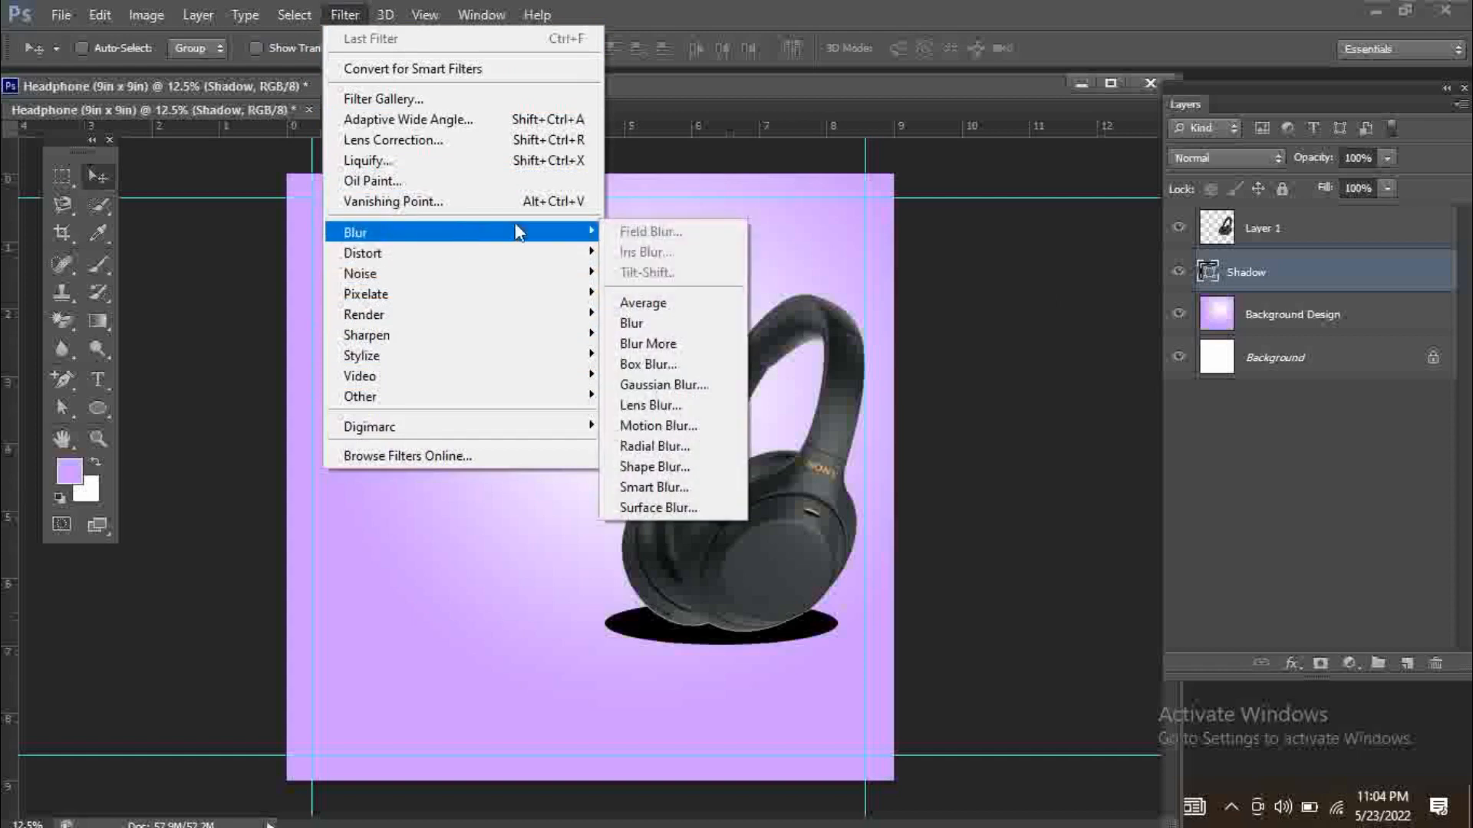
pyautogui.click(683, 387)
pyautogui.click(693, 319)
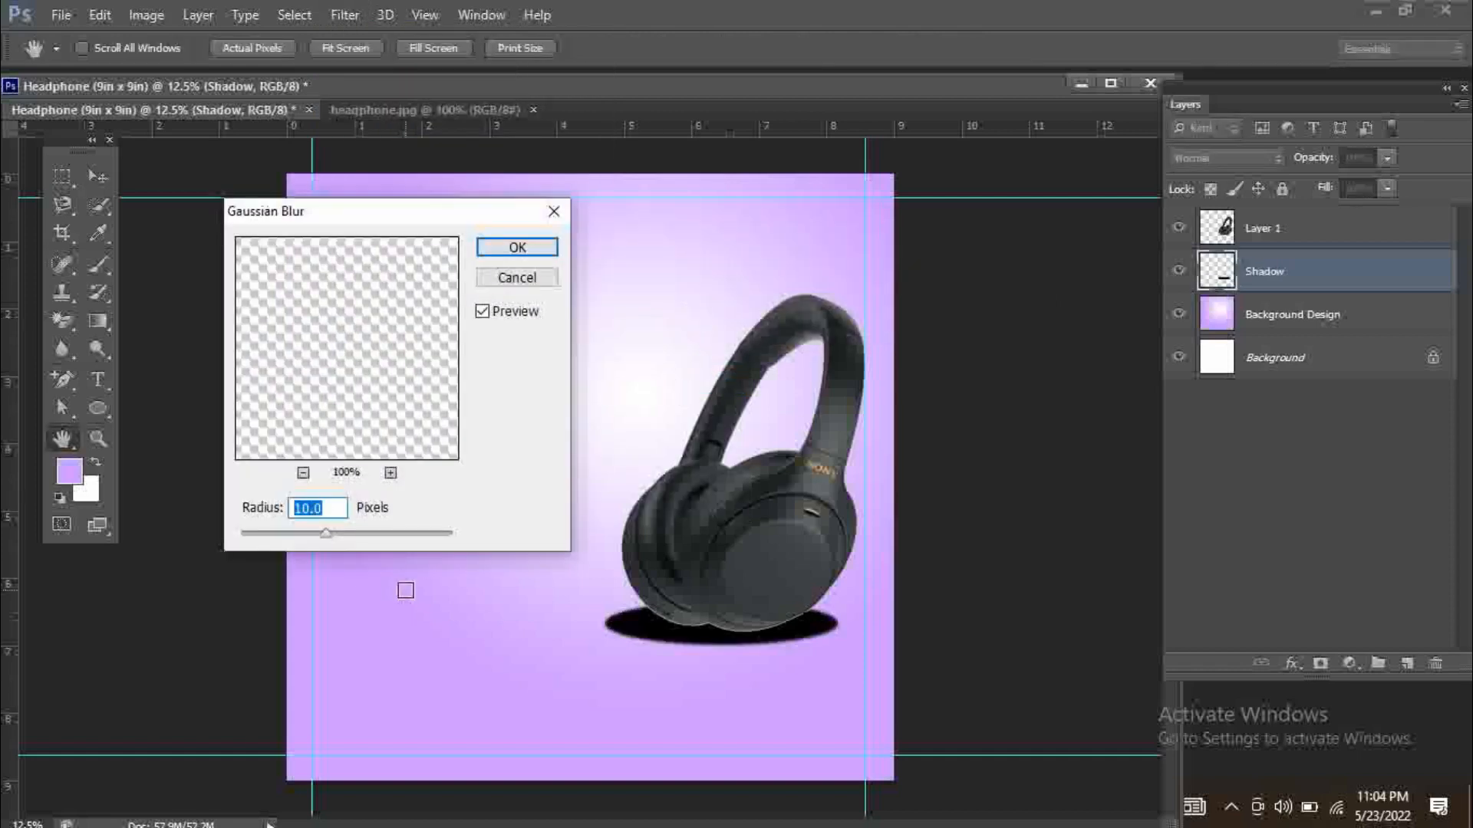
pyautogui.moveTo(348, 536)
pyautogui.mouseDown()
pyautogui.moveTo(381, 534)
pyautogui.moveTo(366, 534)
pyautogui.mouseUp()
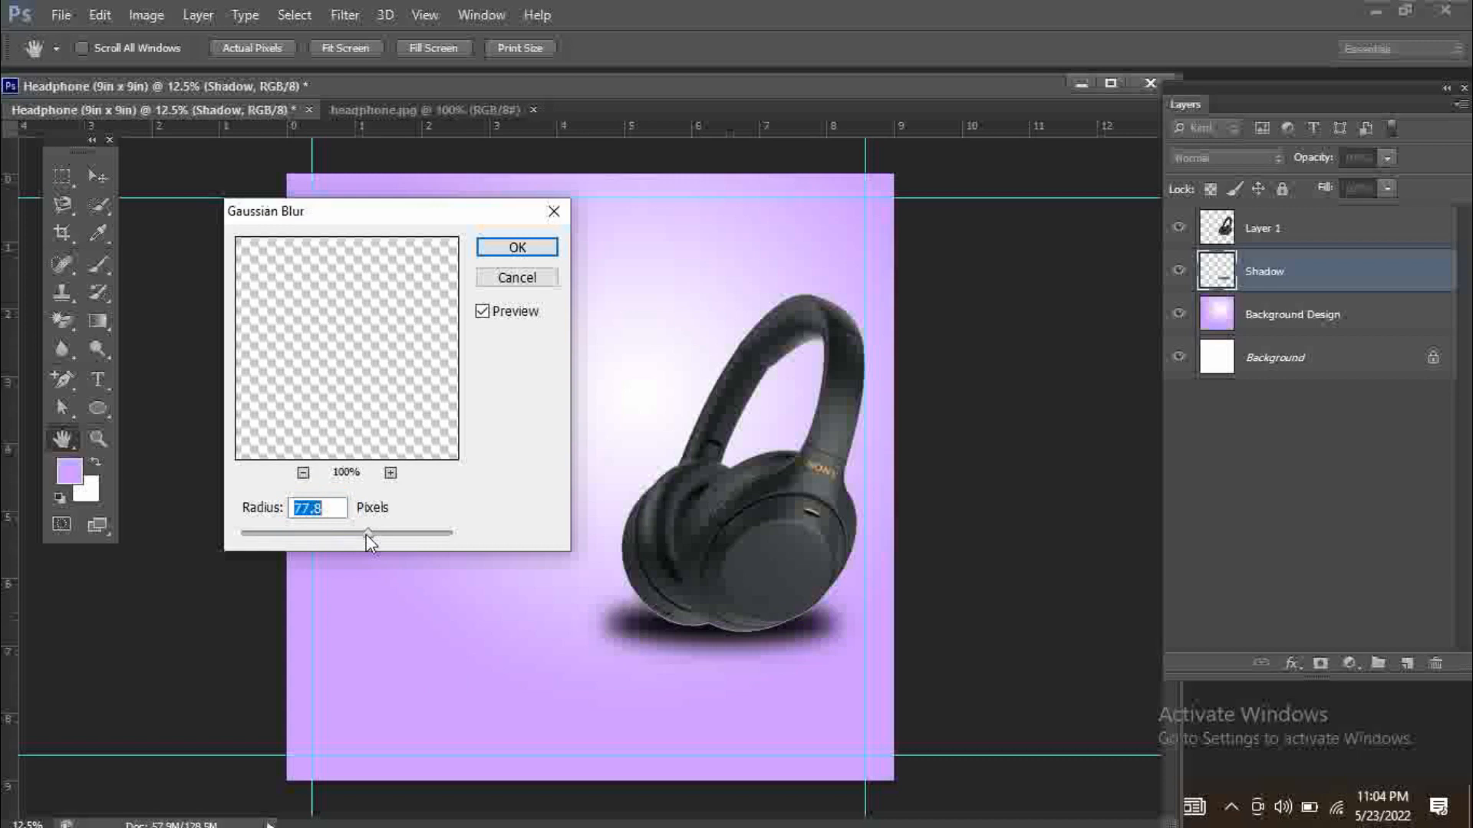
pyautogui.click(505, 244)
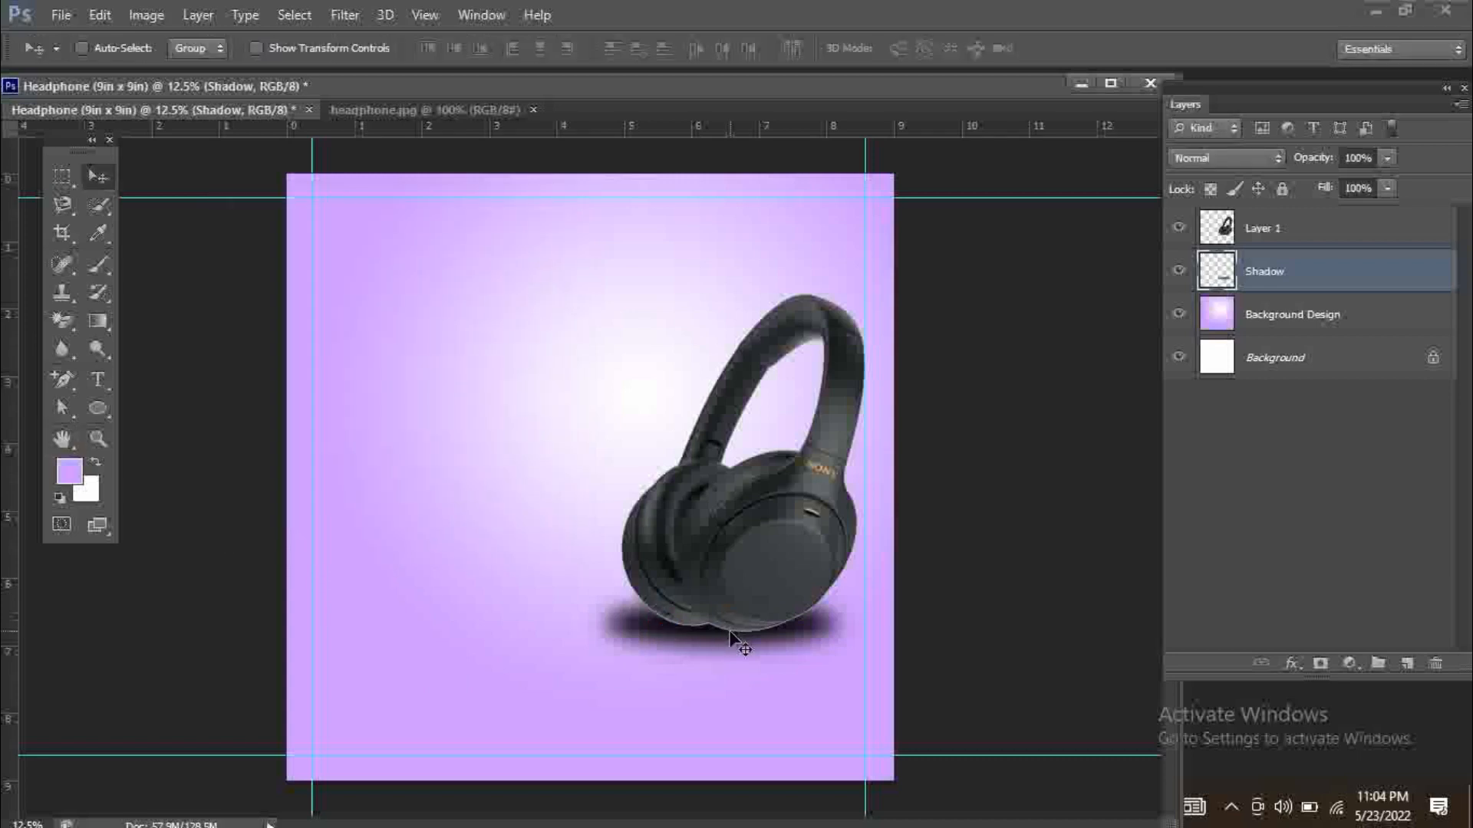
# Reduce the Shadow layer's fill to 73%
pyautogui.click(1388, 188)
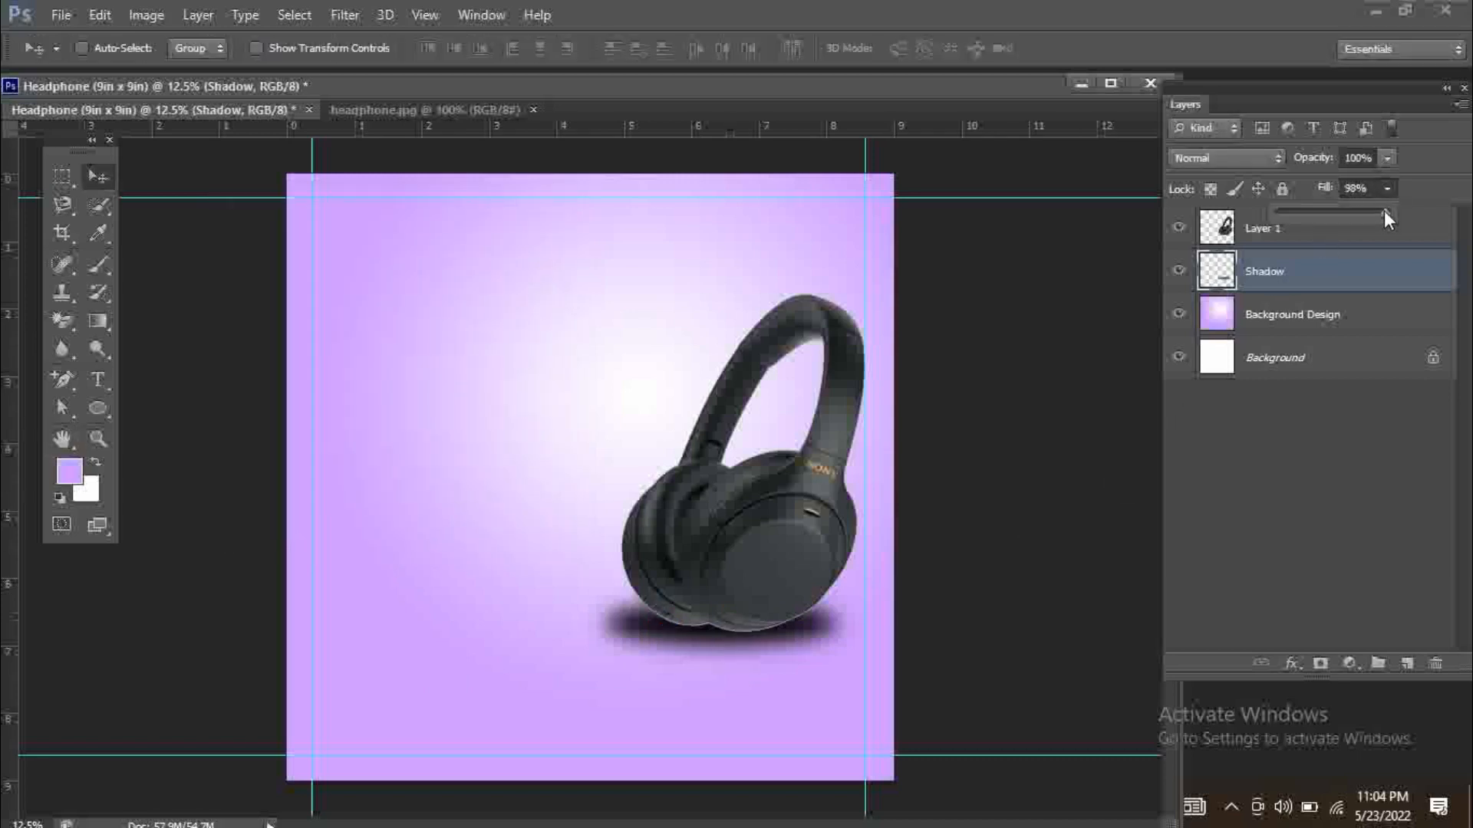
pyautogui.moveTo(1385, 215); pyautogui.dragTo(1357, 216)
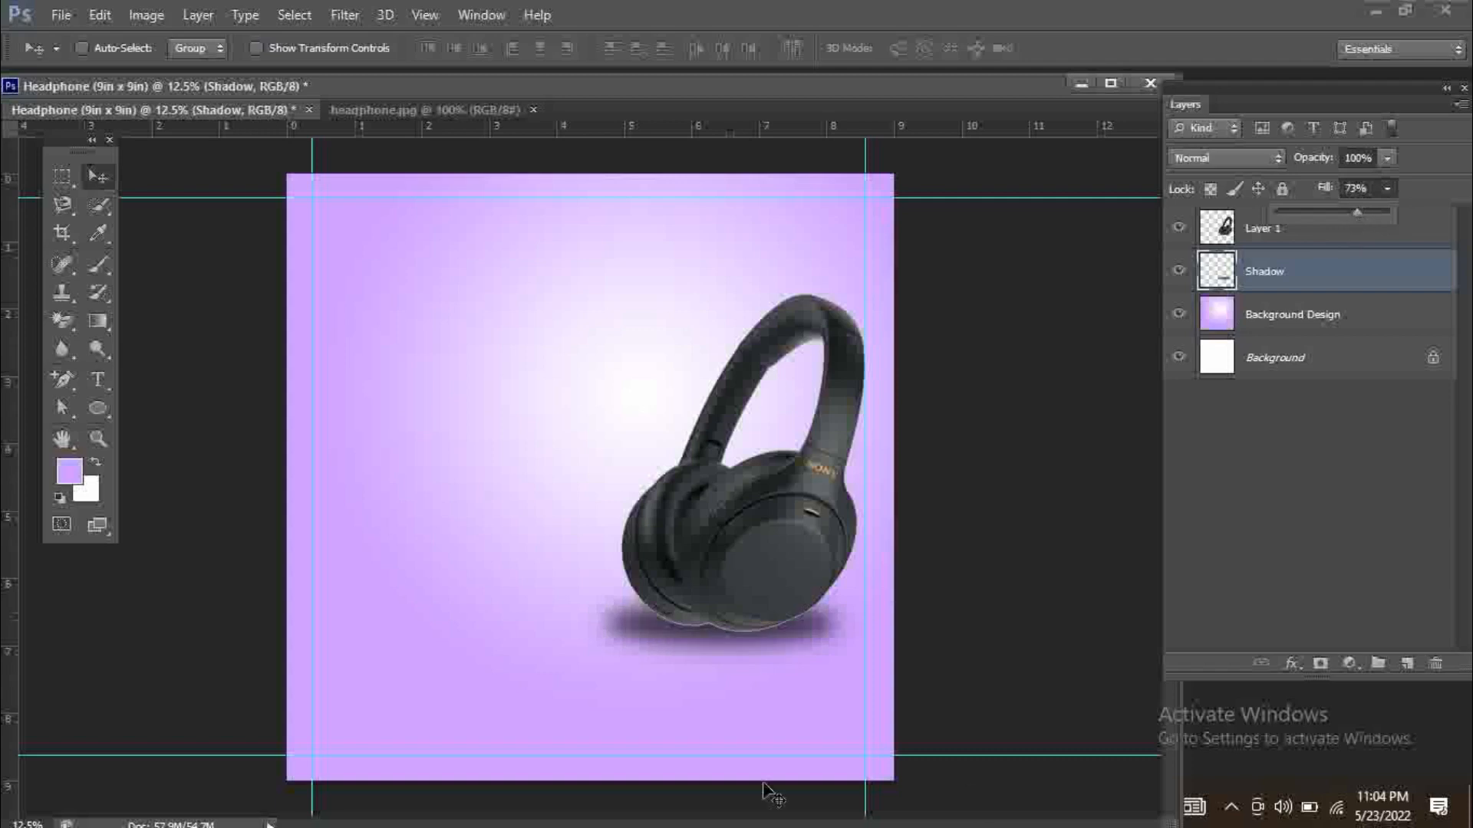
pyautogui.click(92, 181)
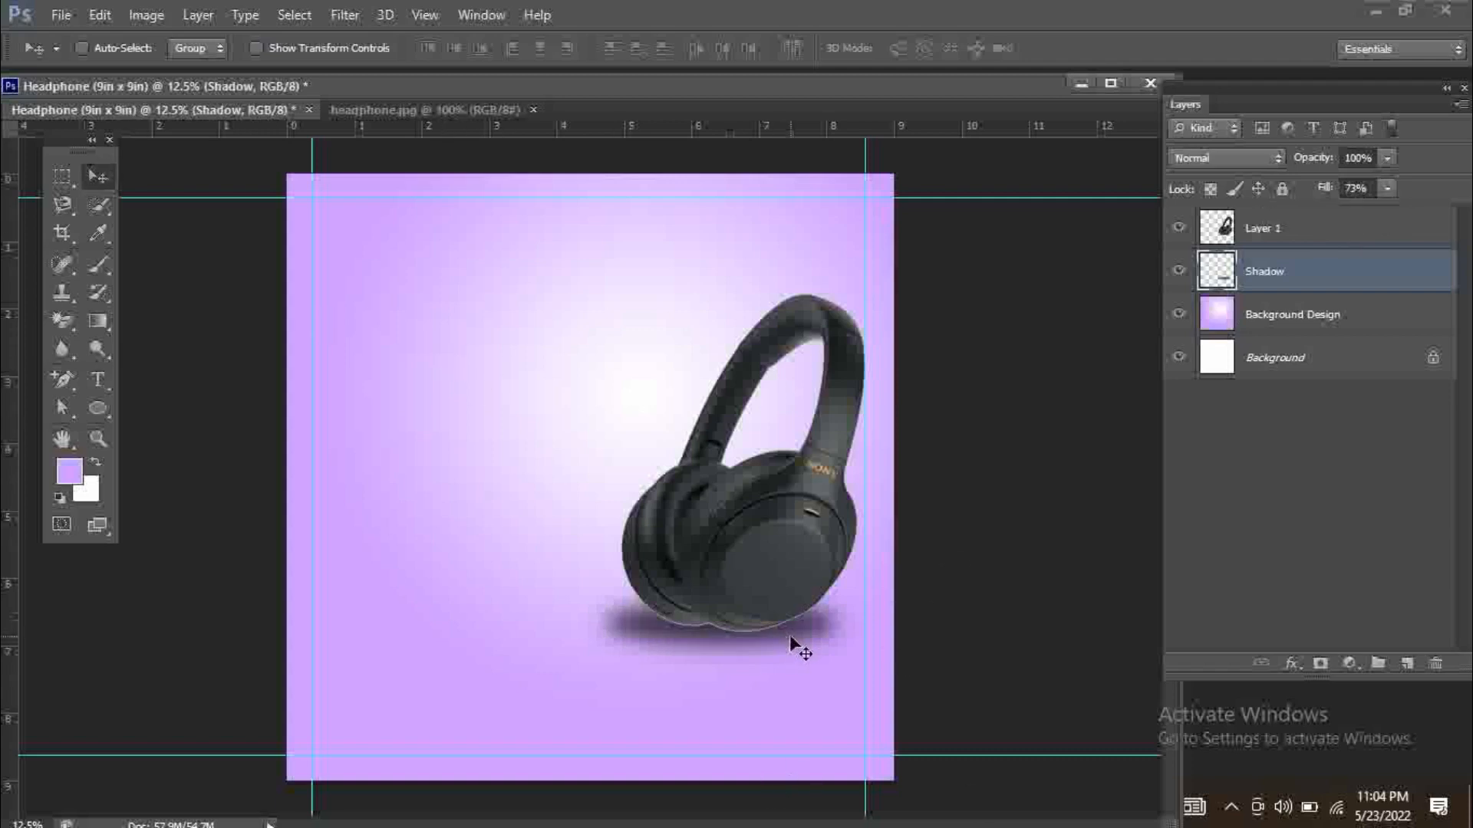
# Flatten the shadow to about 66% of its height and move it up against the headphone's bottom edge
pyautogui.hotkey('ctrl', 't')
pyautogui.moveTo(721, 572); pyautogui.dragTo(723, 608)
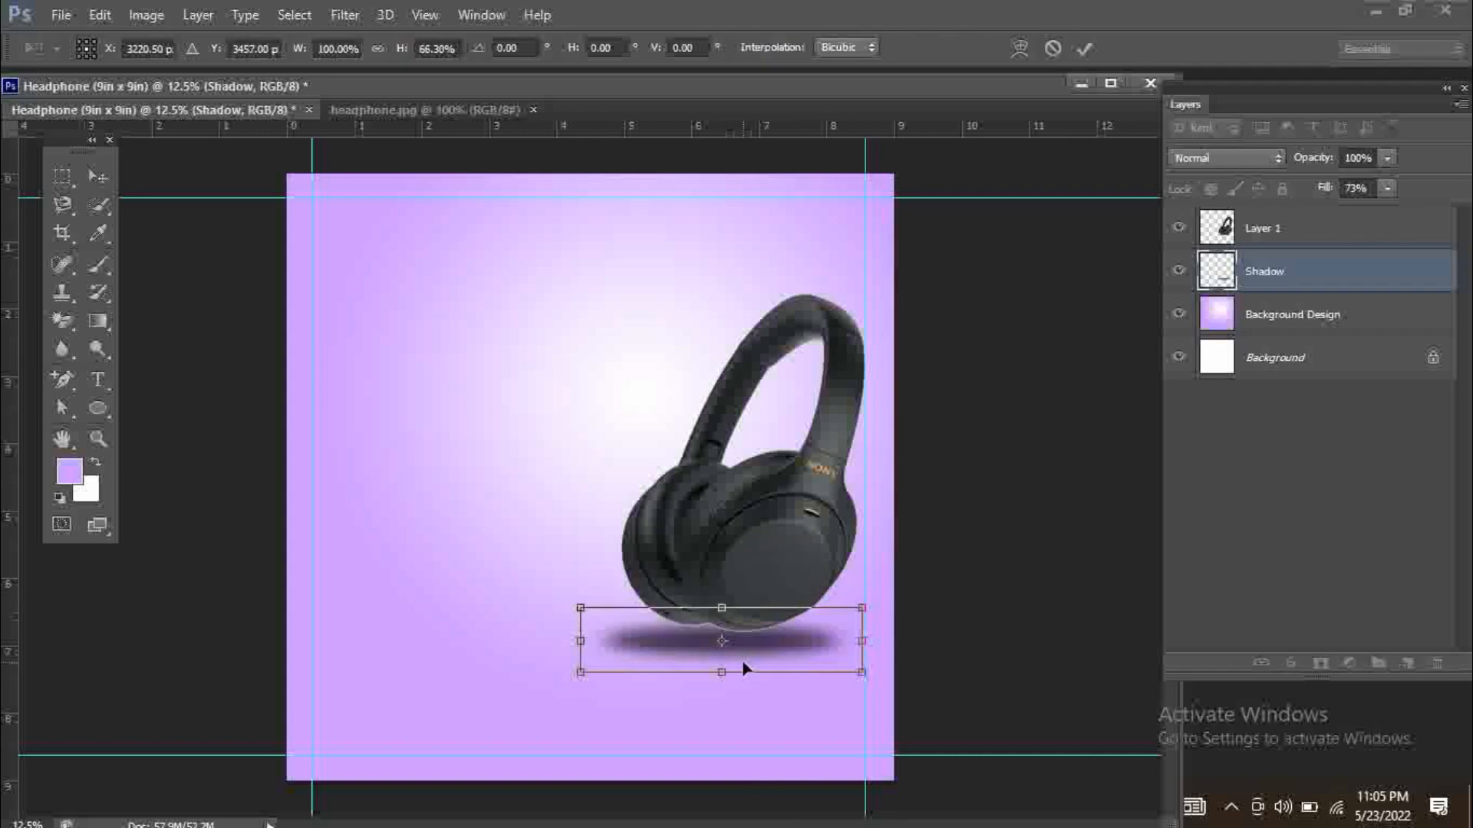
pyautogui.press('Return')
pyautogui.moveTo(779, 657); pyautogui.dragTo(765, 642)
pyautogui.press('Up')
pyautogui.press('Up')
pyautogui.press('Up')
pyautogui.press('Up')
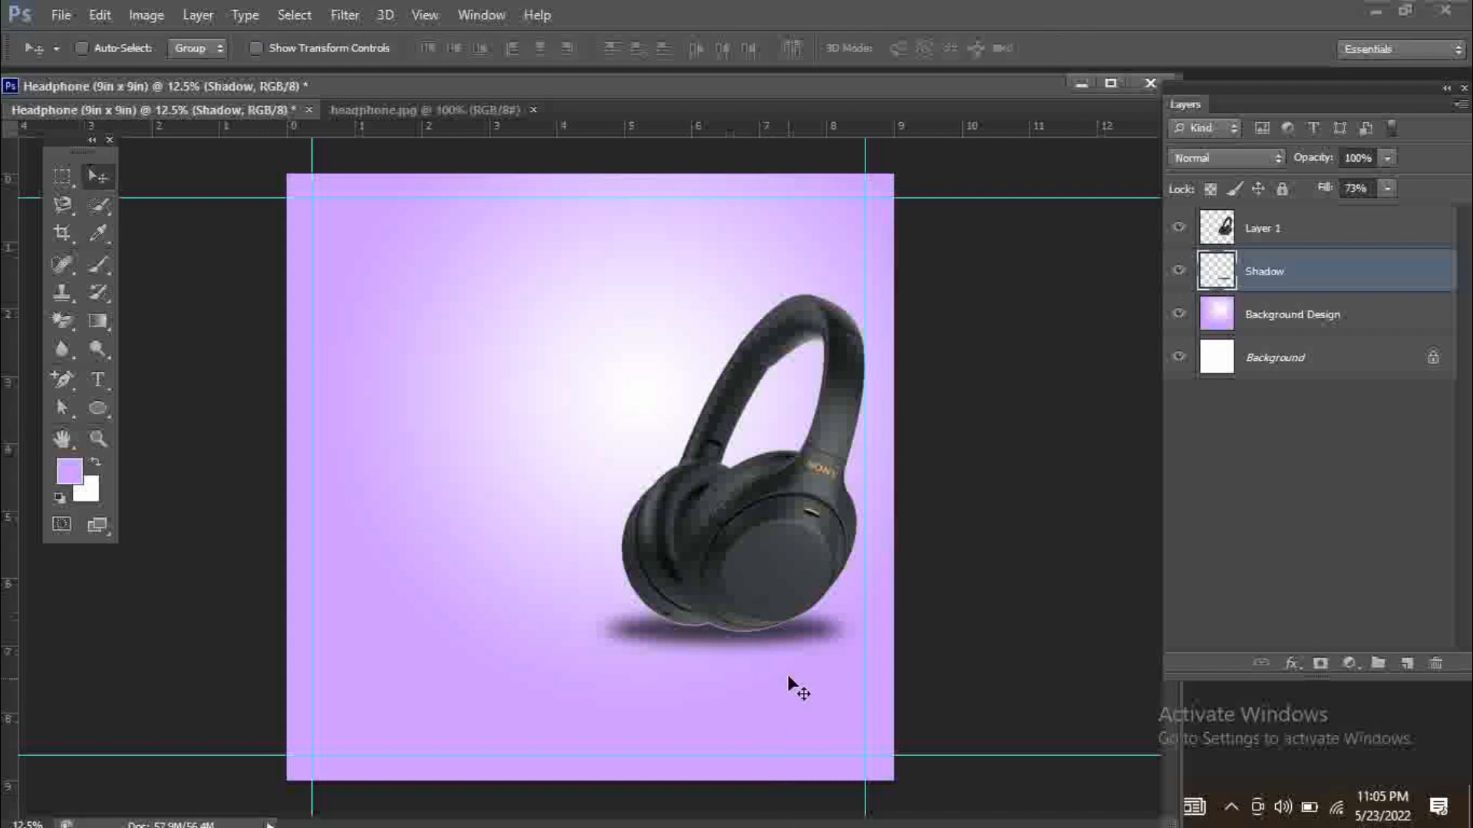
# Erase the white fringe along the left ear cup's bottom edge and the junction of the cups on Layer 1, using a 30 px Eraser
pyautogui.hotkey('ctrl', '+')
pyautogui.hotkey('ctrl', '+')
pyautogui.hotkey('ctrl', '+')
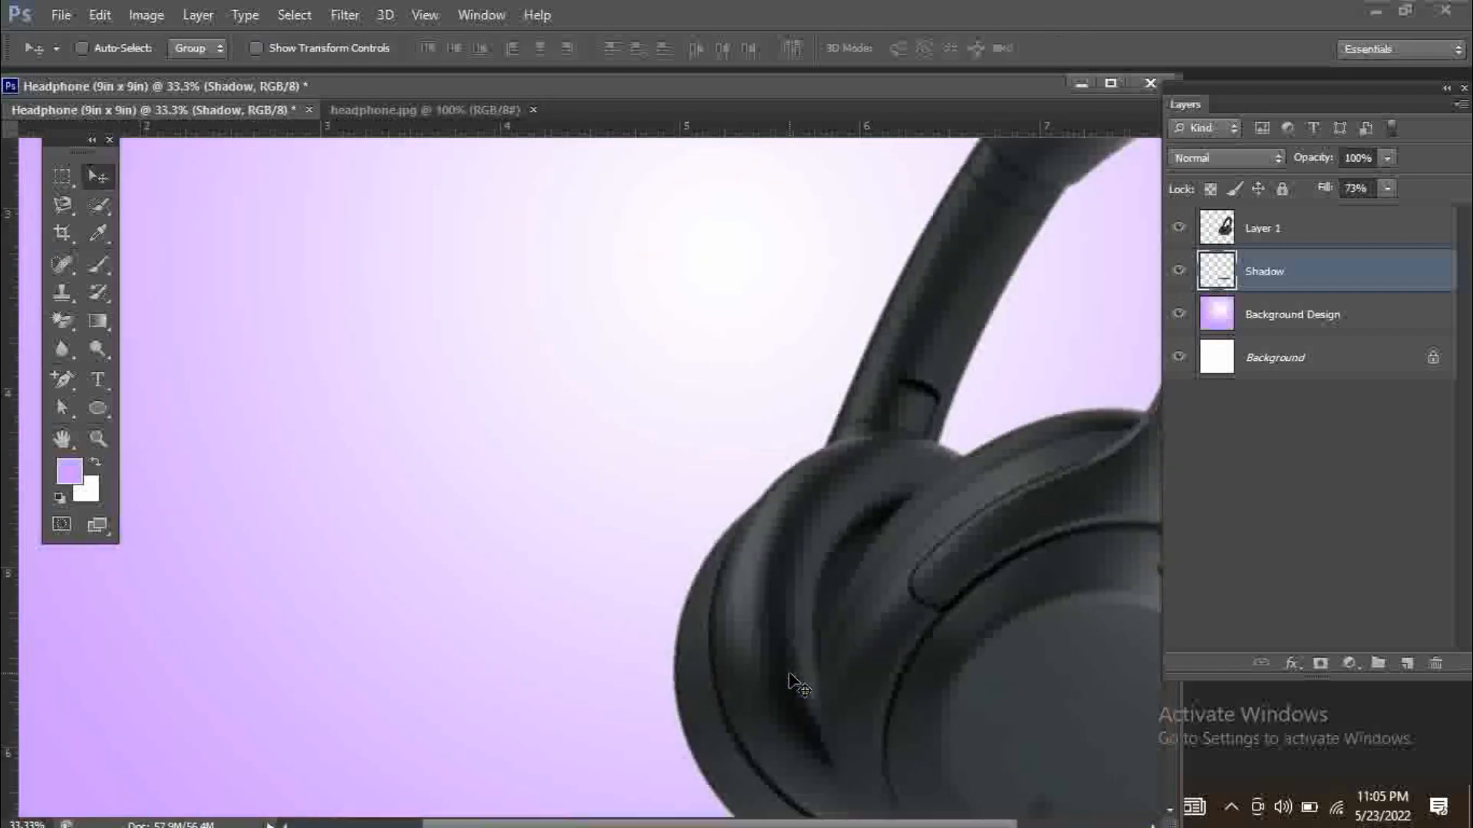
pyautogui.moveTo(988, 684); pyautogui.dragTo(750, 347)
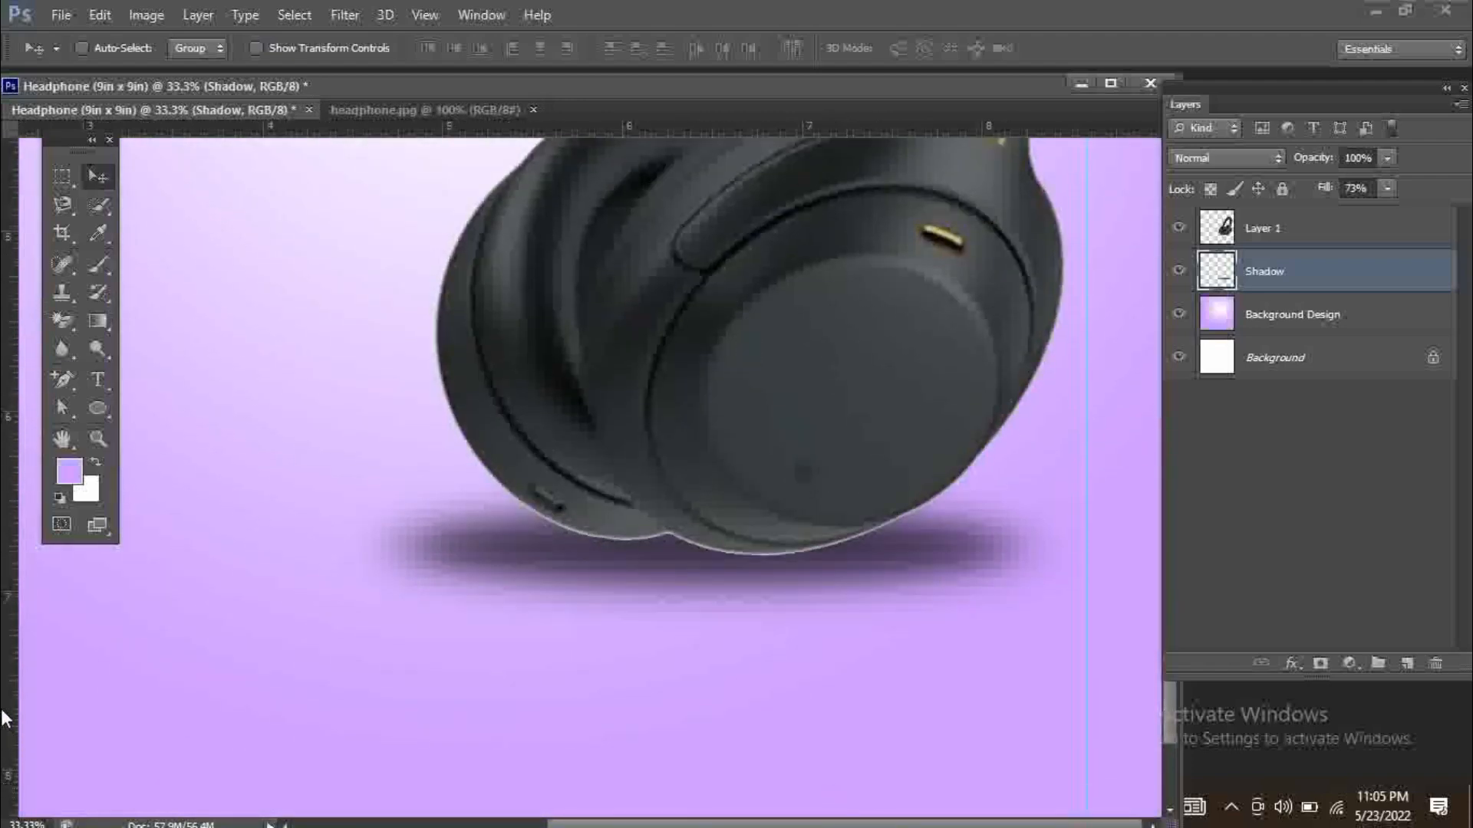
pyautogui.click(1217, 230)
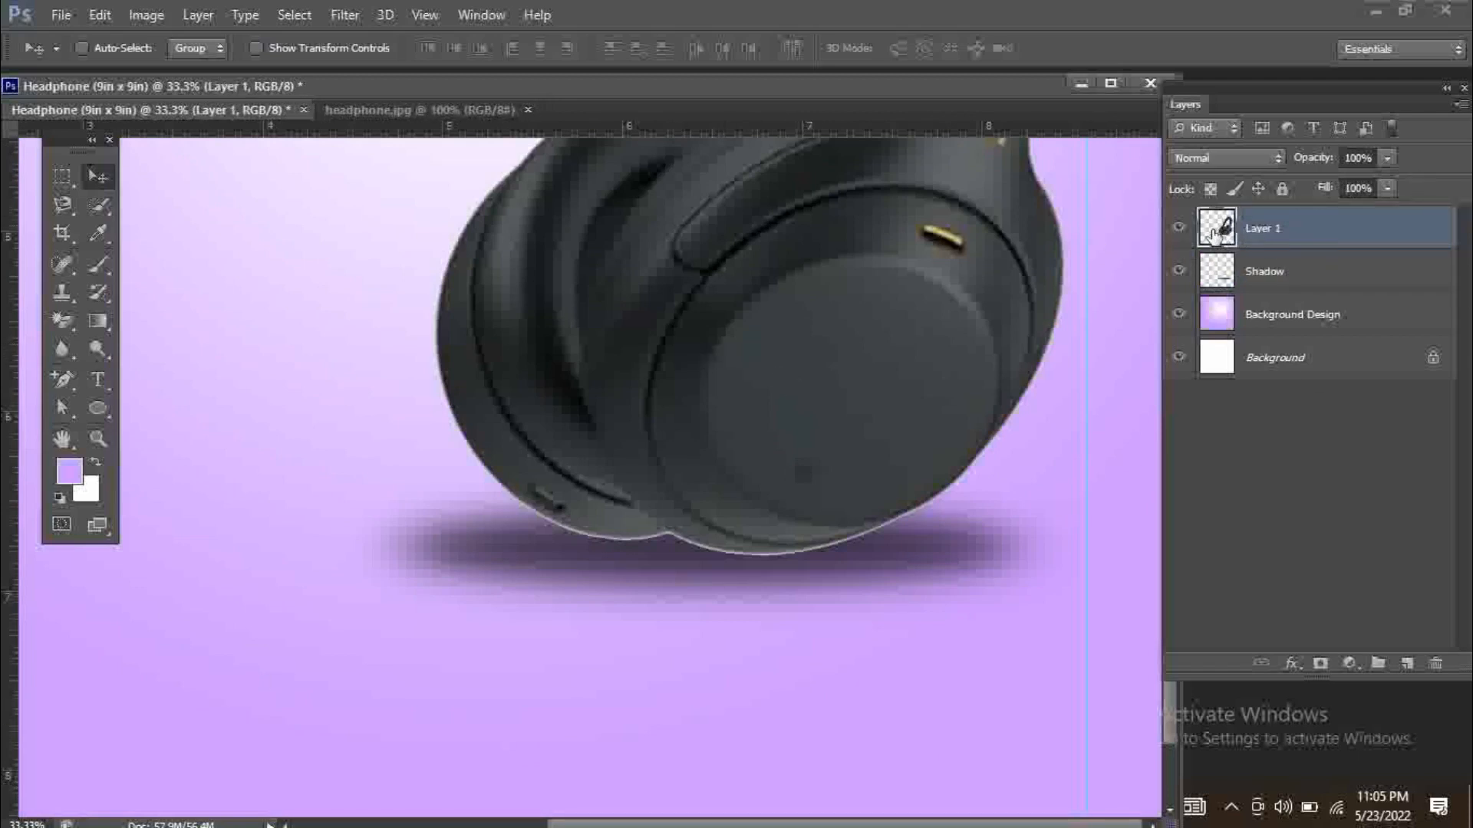
pyautogui.moveTo(63, 321); pyautogui.dragTo(150, 317)
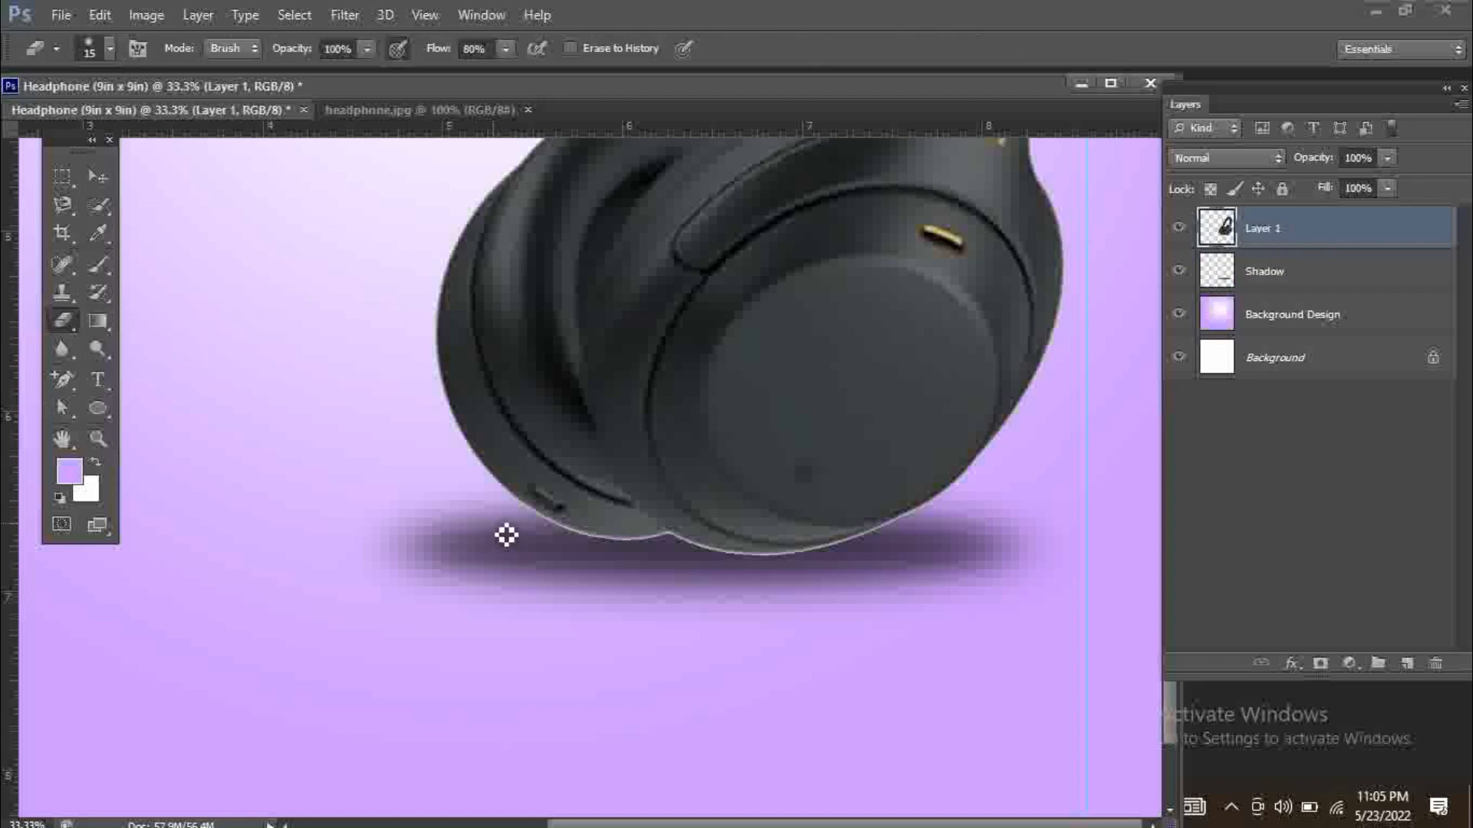
pyautogui.press(']')
pyautogui.press(']')
pyautogui.press(']')
pyautogui.press(']')
pyautogui.press(']')
pyautogui.press(']')
pyautogui.press(']')
pyautogui.press(']')
pyautogui.press(']')
pyautogui.press(']')
pyautogui.press(']')
pyautogui.press(']')
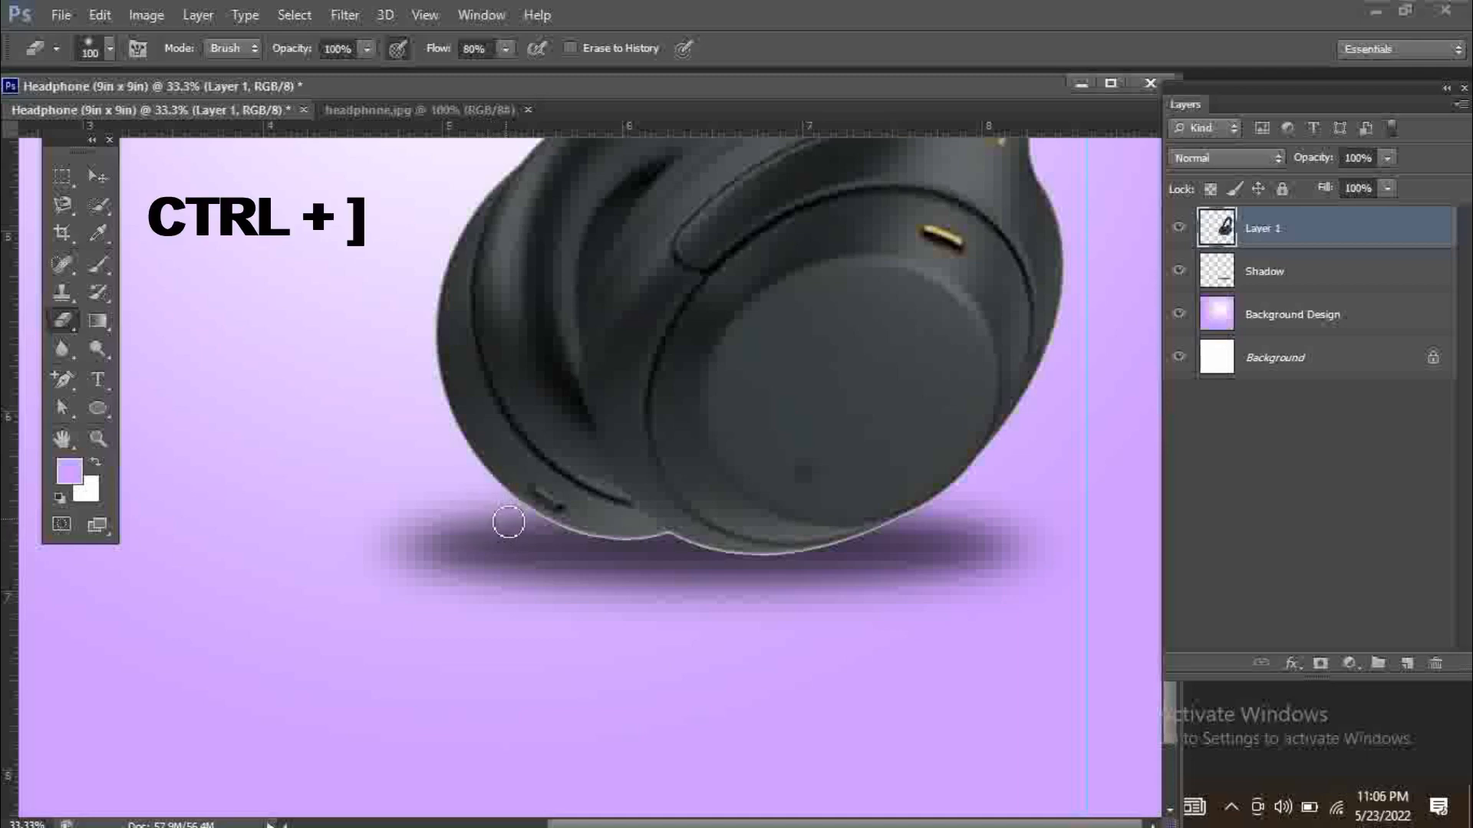
pyautogui.press('[')
pyautogui.press('[')
pyautogui.press('[')
pyautogui.hotkey('ctrl', '+')
pyautogui.hotkey('ctrl', '+')
pyautogui.hotkey('ctrl', '+')
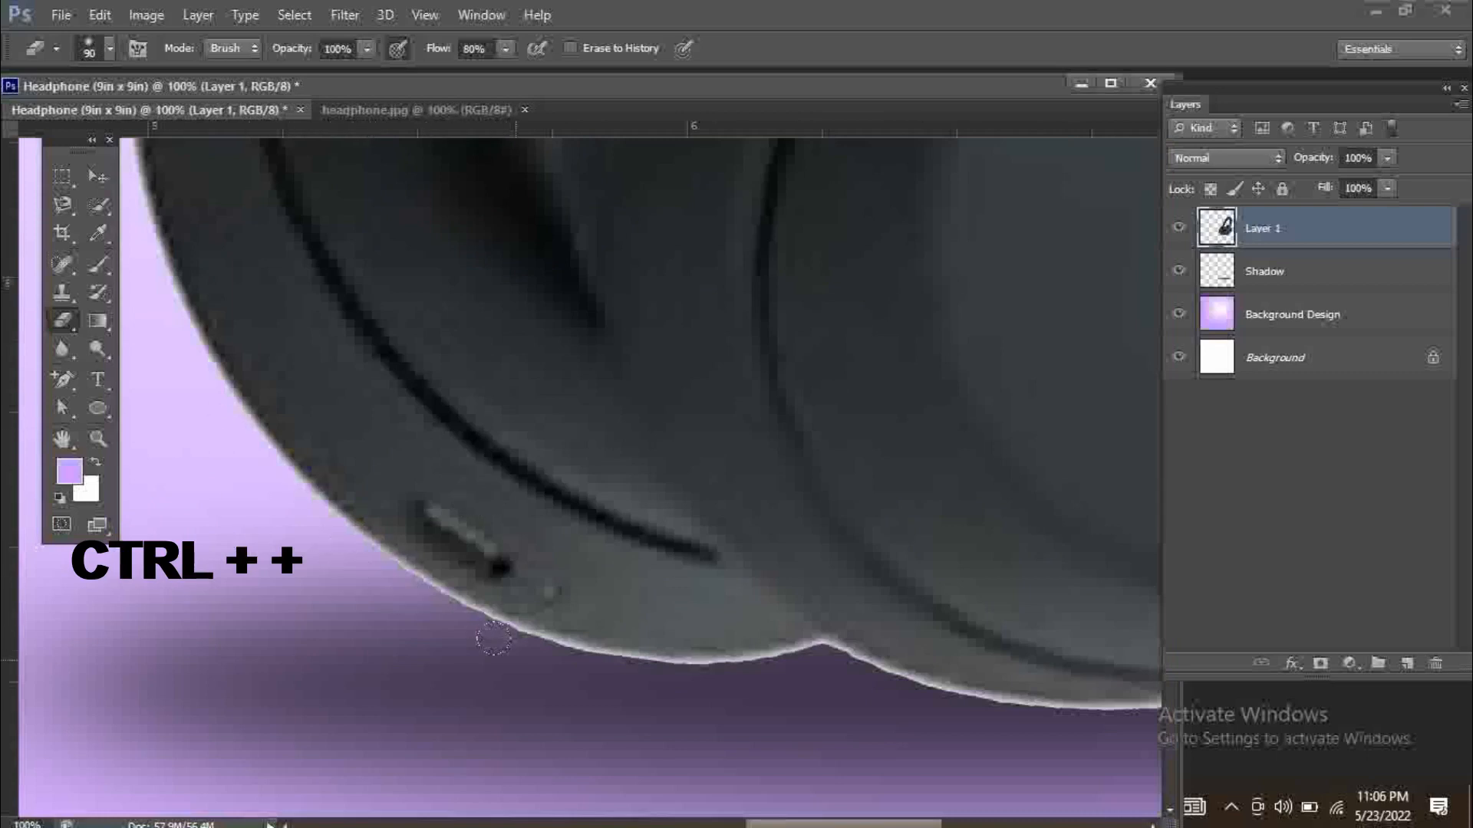
pyautogui.press('[')
pyautogui.press('[')
pyautogui.press('[')
pyautogui.press('[')
pyautogui.press('[')
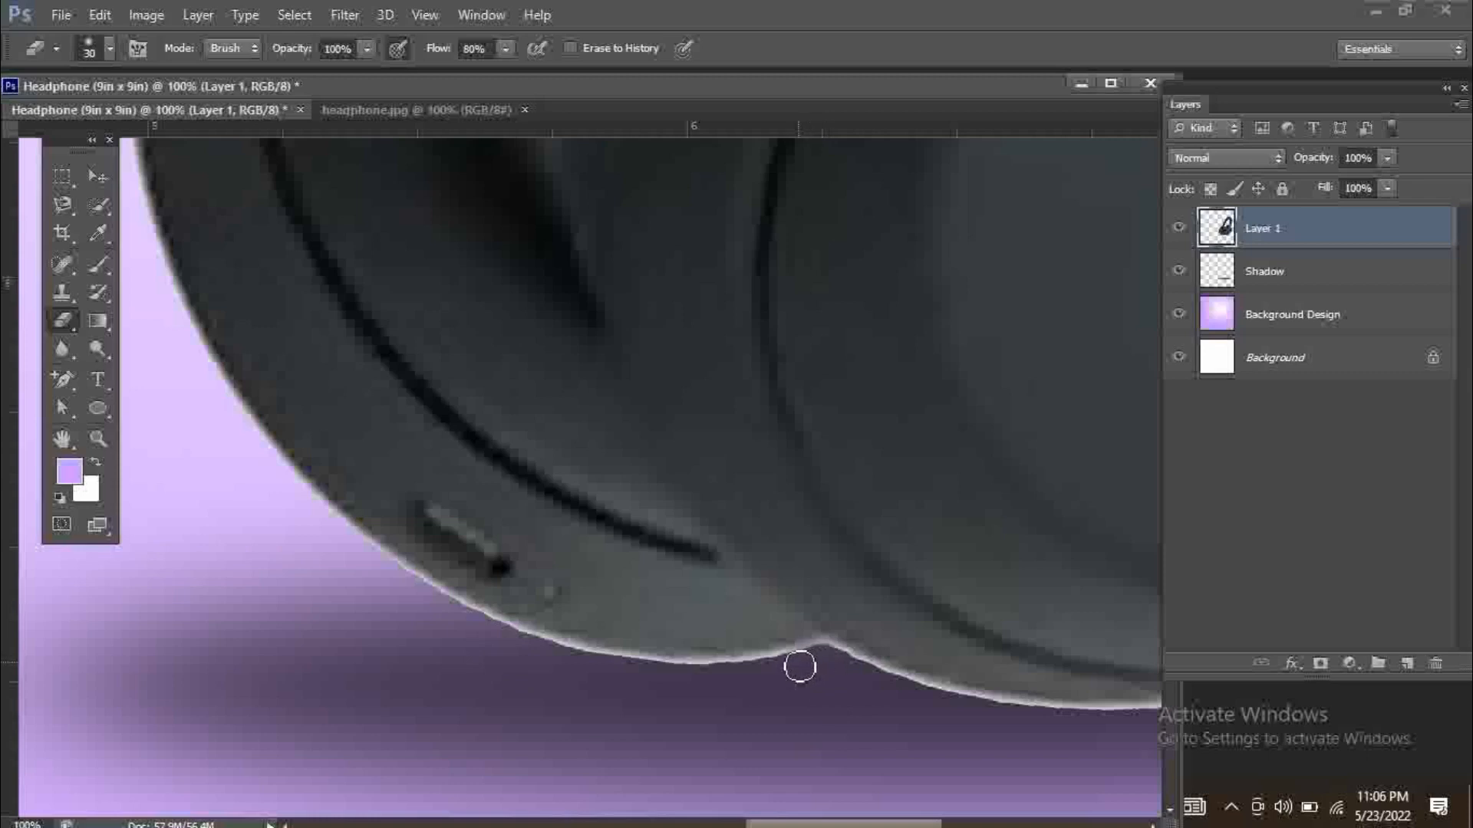
pyautogui.moveTo(751, 674)
pyautogui.mouseDown()
pyautogui.moveTo(651, 671)
pyautogui.moveTo(550, 642)
pyautogui.moveTo(393, 567)
pyautogui.mouseUp()
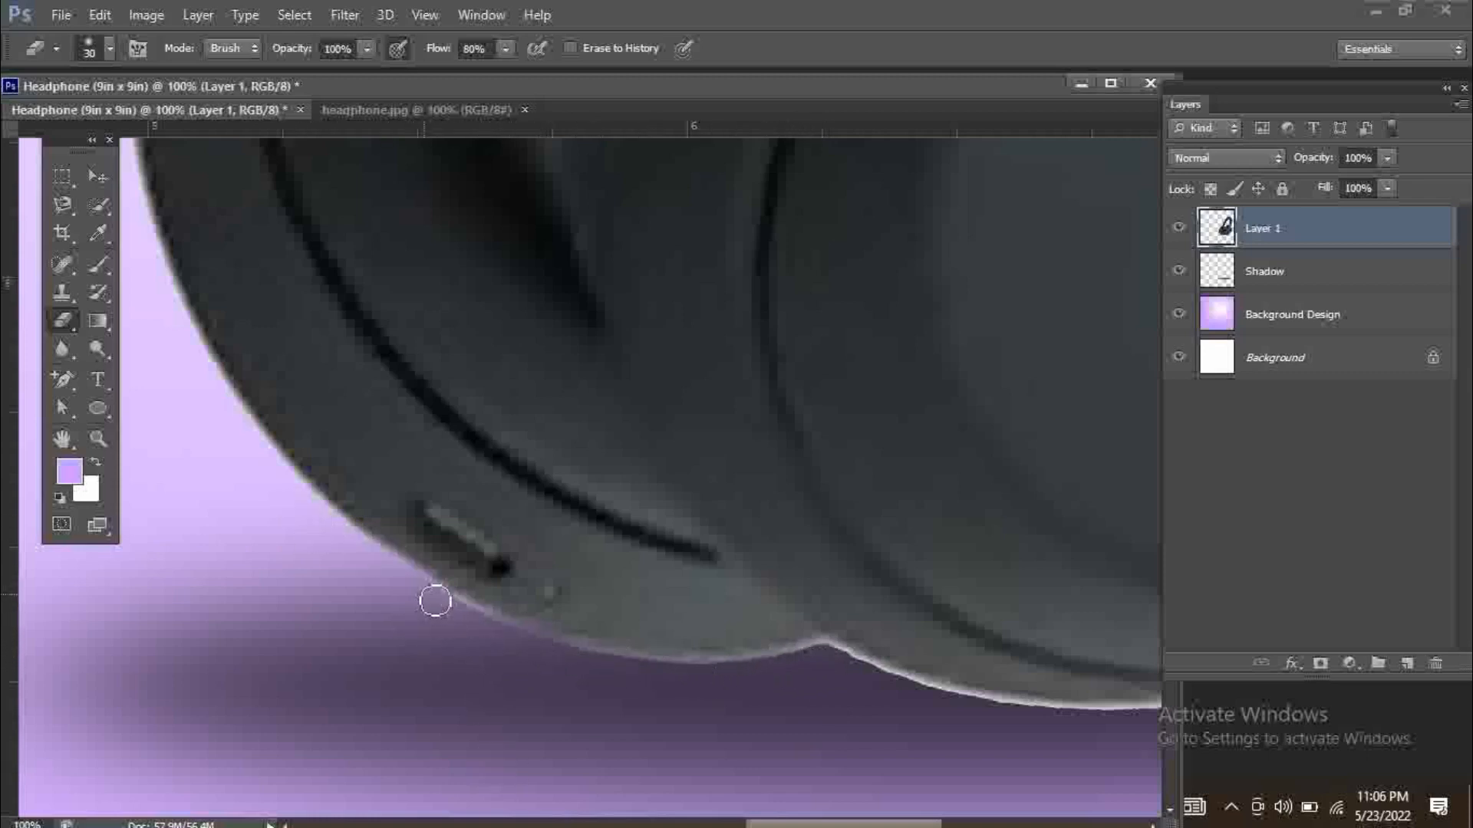
pyautogui.moveTo(487, 624)
pyautogui.mouseDown()
pyautogui.moveTo(639, 663)
pyautogui.moveTo(828, 660)
pyautogui.moveTo(740, 676)
pyautogui.moveTo(831, 658)
pyautogui.moveTo(930, 690)
pyautogui.moveTo(1147, 713)
pyautogui.moveTo(1062, 717)
pyautogui.mouseUp()
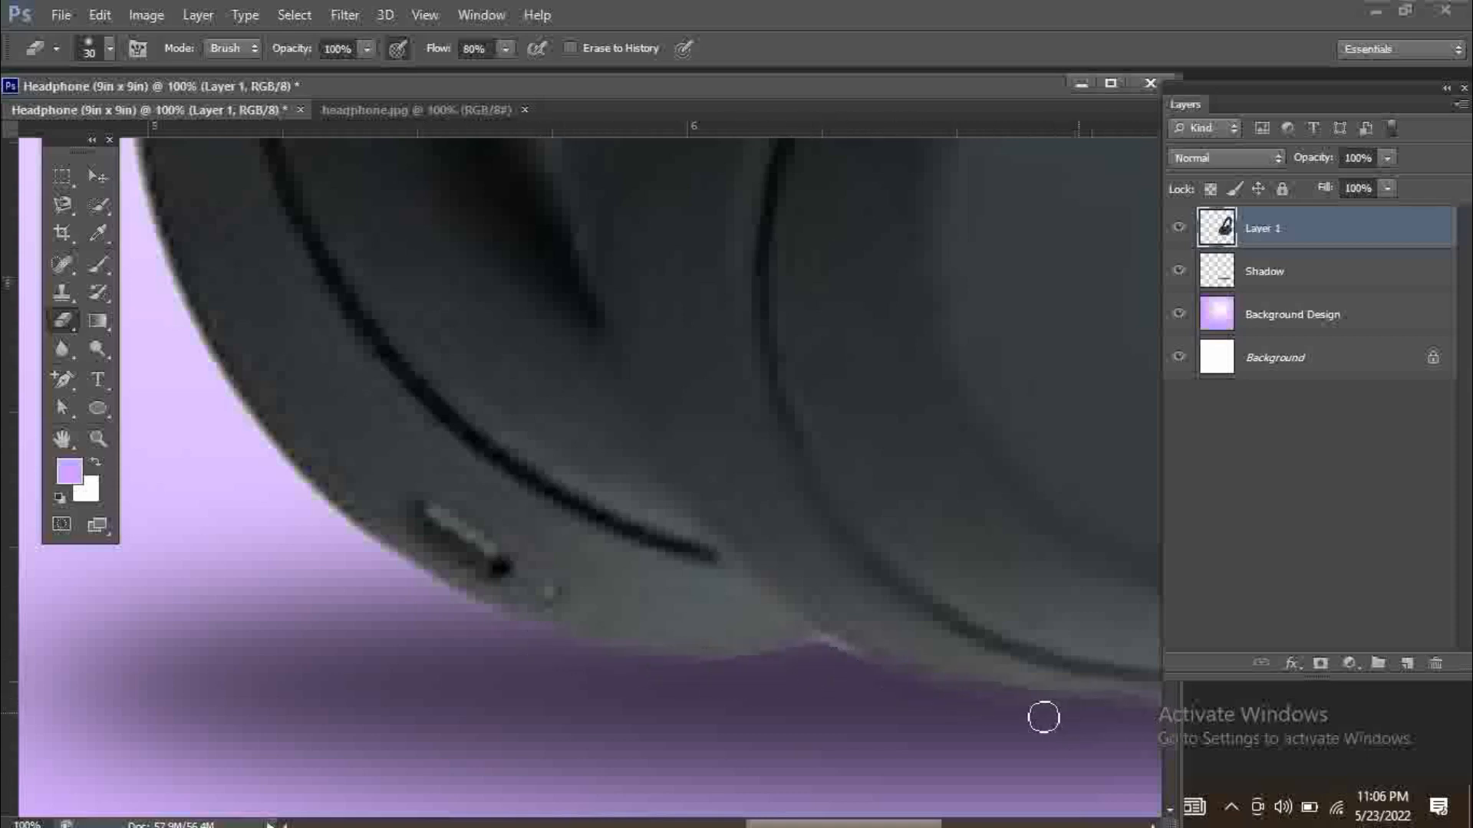
pyautogui.moveTo(926, 688)
pyautogui.mouseDown()
pyautogui.moveTo(848, 660)
pyautogui.moveTo(809, 670)
pyautogui.mouseUp()
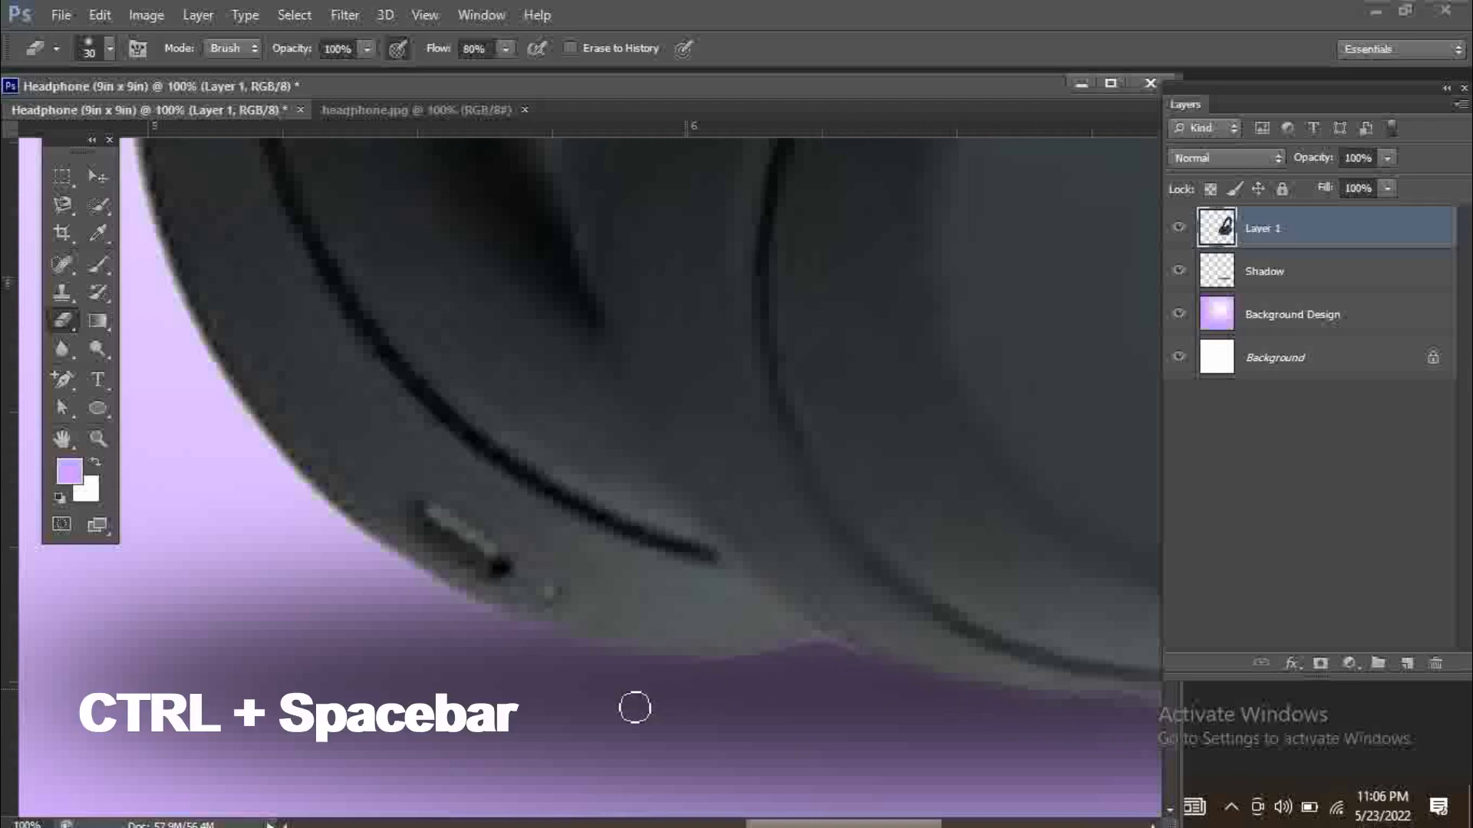
# Erase the white fringe along the right ear cup's bottom edge and clean up the left ear cup's lower outline
pyautogui.moveTo(1036, 690); pyautogui.dragTo(517, 693)
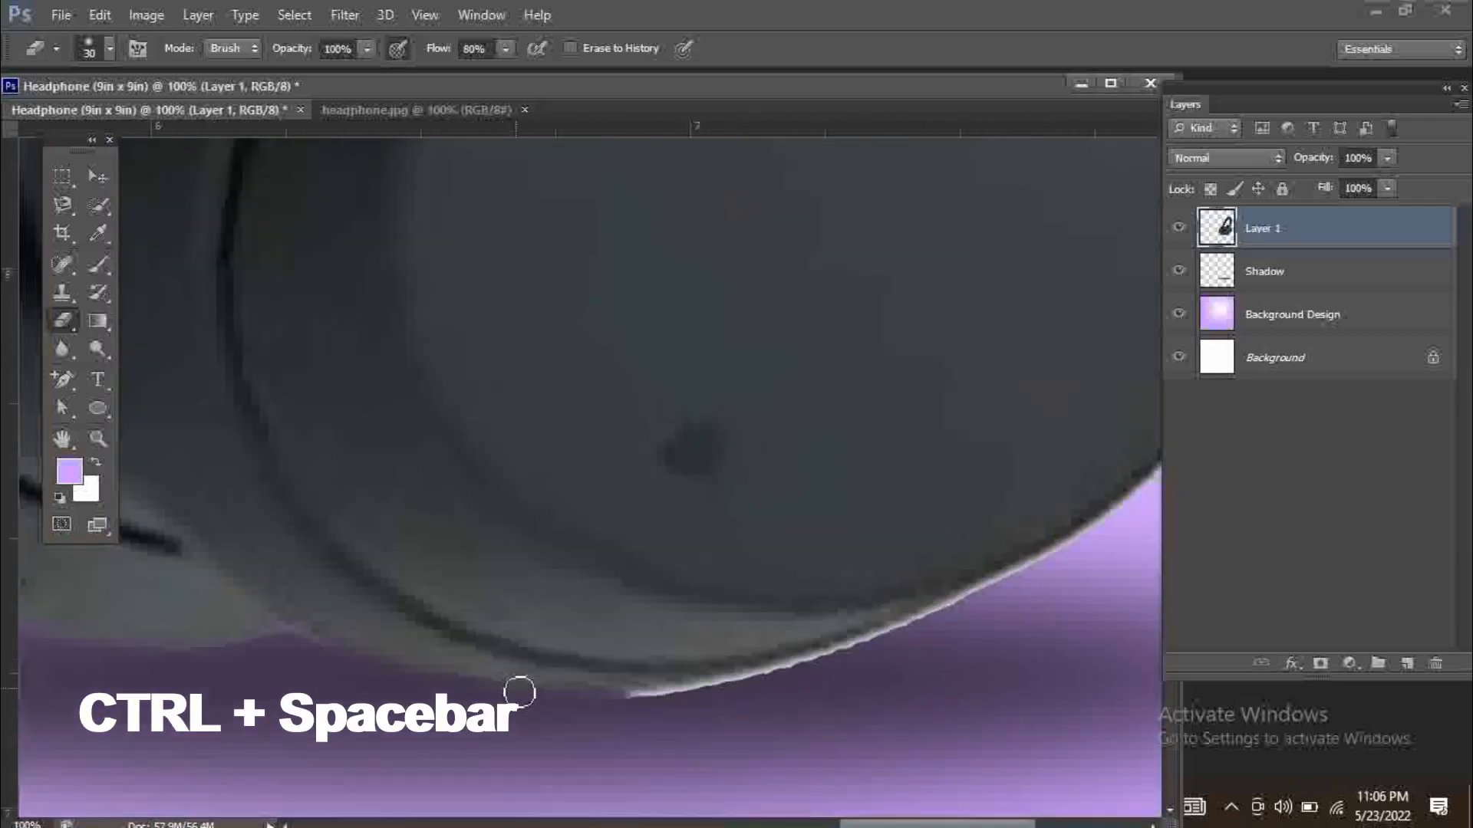
pyautogui.moveTo(625, 706)
pyautogui.mouseDown()
pyautogui.moveTo(841, 662)
pyautogui.moveTo(1074, 547)
pyautogui.moveTo(1072, 628)
pyautogui.moveTo(1107, 552)
pyautogui.moveTo(1091, 542)
pyautogui.moveTo(959, 612)
pyautogui.moveTo(748, 685)
pyautogui.moveTo(535, 701)
pyautogui.moveTo(432, 690)
pyautogui.moveTo(309, 648)
pyautogui.moveTo(277, 666)
pyautogui.mouseUp()
pyautogui.press('space')
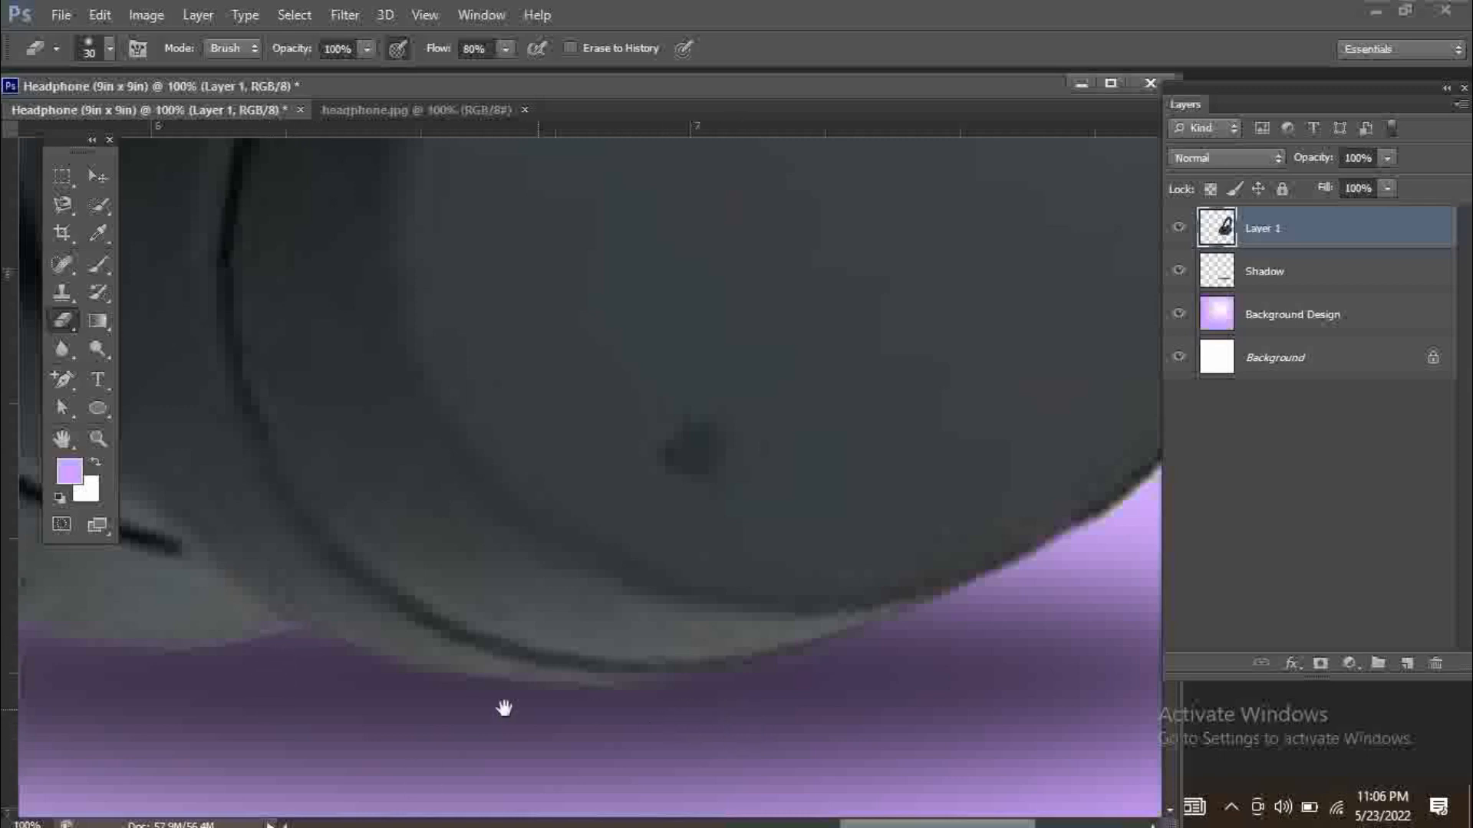
pyautogui.moveTo(352, 736)
pyautogui.mouseDown()
pyautogui.moveTo(1001, 661)
pyautogui.moveTo(990, 706)
pyautogui.mouseUp()
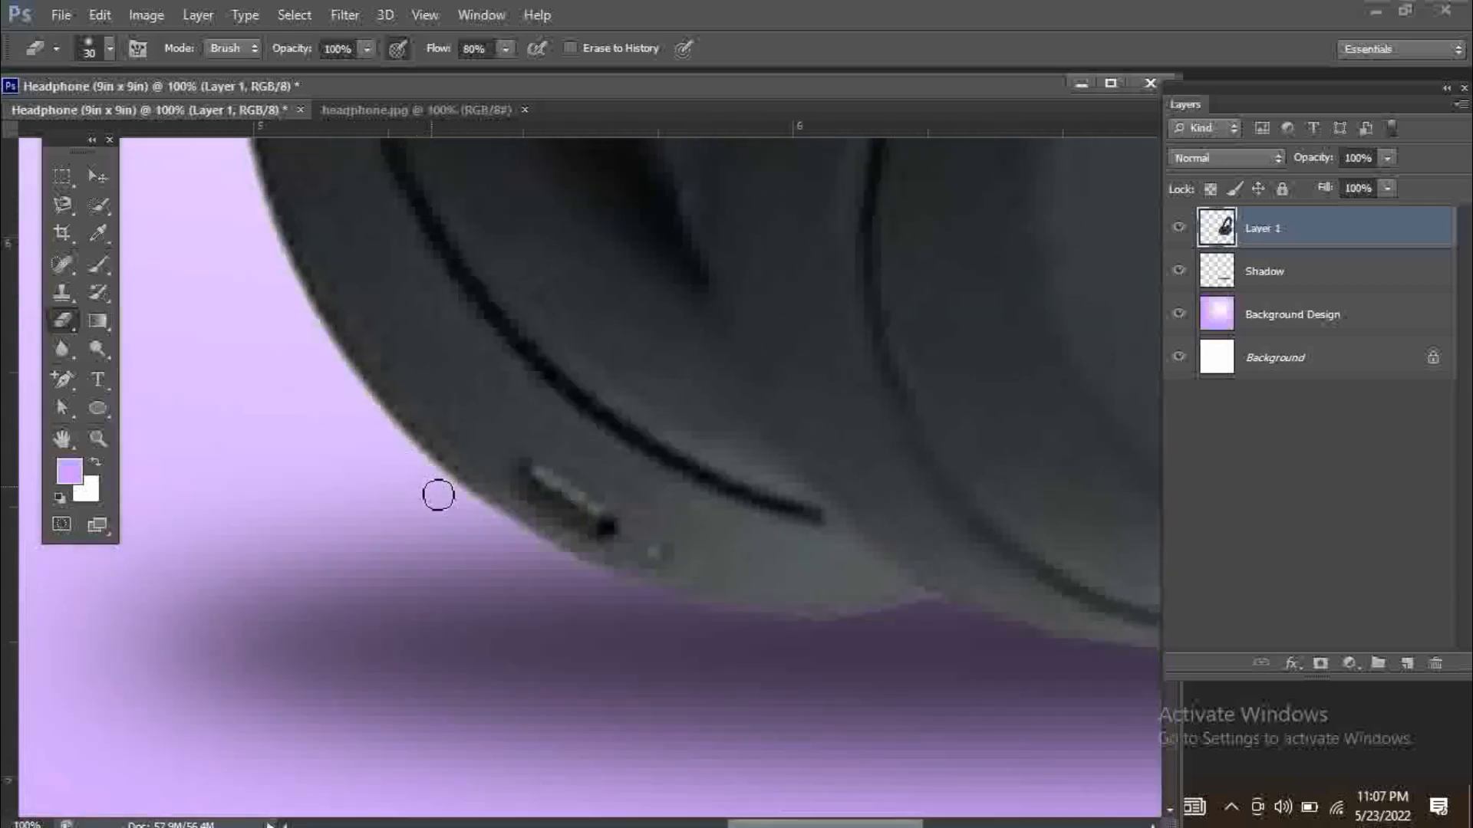
pyautogui.moveTo(419, 470)
pyautogui.mouseDown()
pyautogui.moveTo(637, 595)
pyautogui.moveTo(790, 625)
pyautogui.mouseUp()
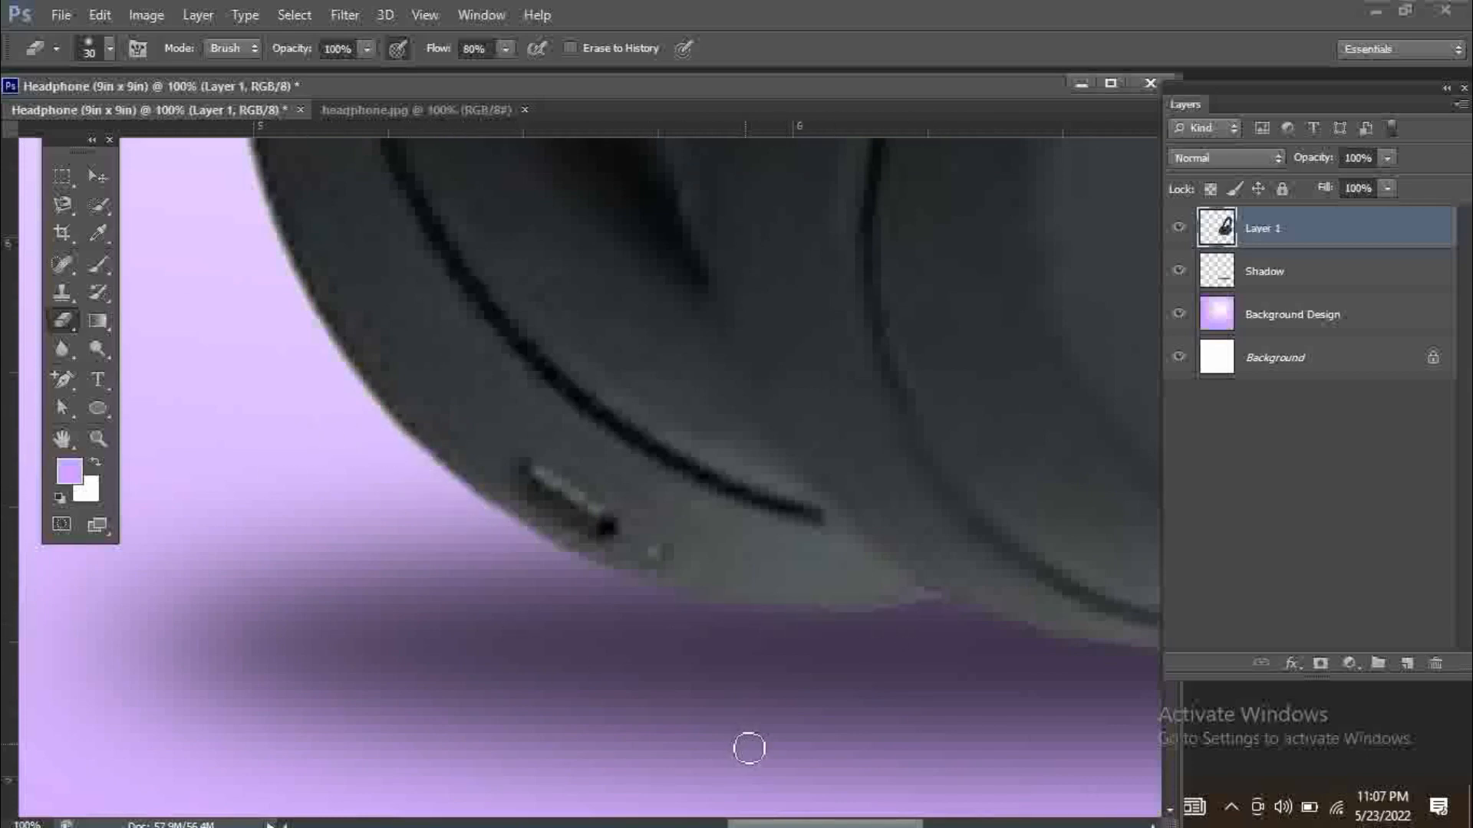
pyautogui.hotkey('ctrl', '-')
pyautogui.hotkey('ctrl', '-')
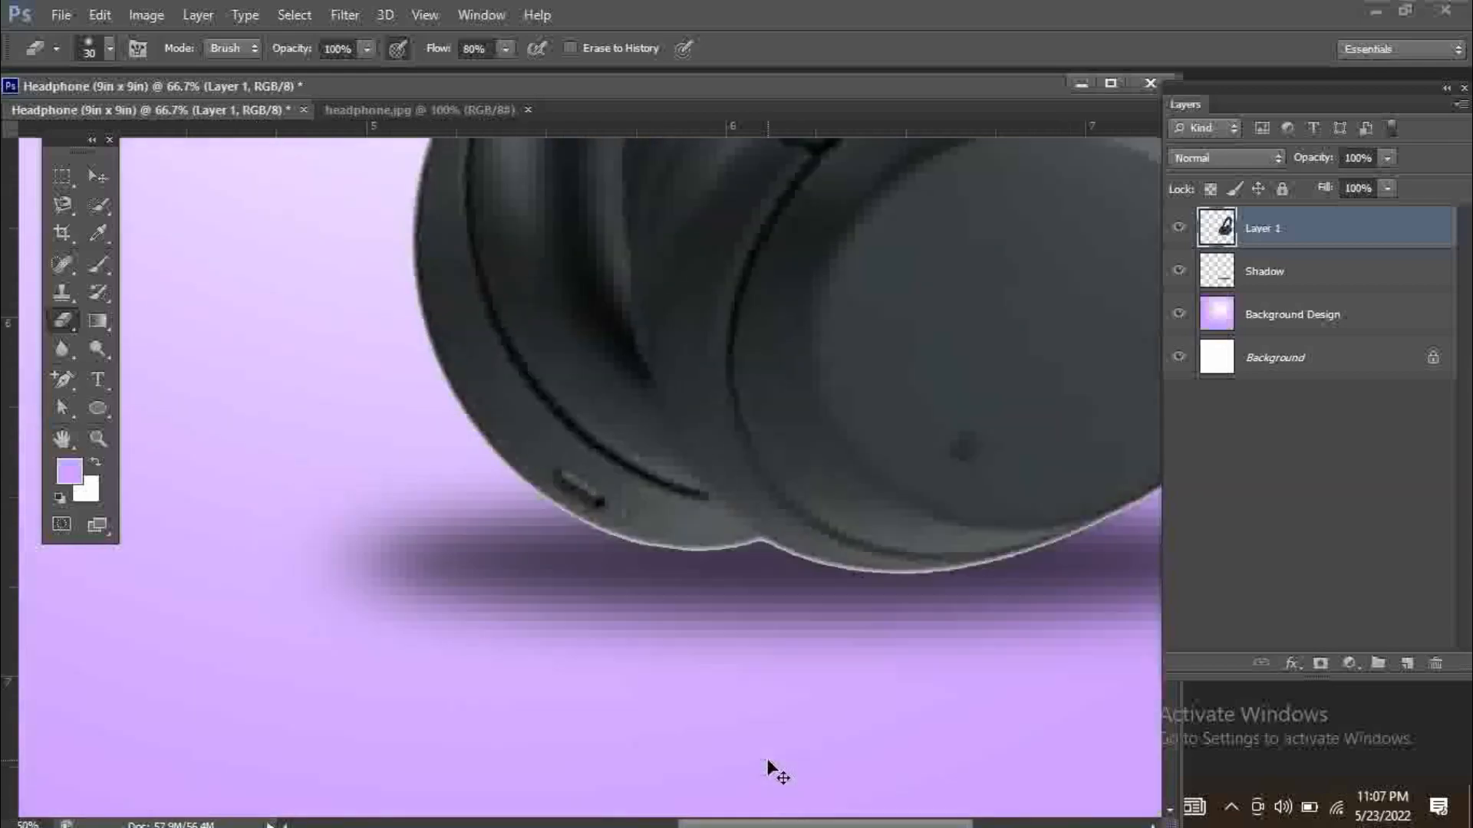
# Open the Sony-logo image from the Desktop as a separate document
pyautogui.hotkey('ctrl', '-')
pyautogui.hotkey('ctrl', '-')
pyautogui.hotkey('ctrl', '-')
pyautogui.hotkey('ctrl', '-')
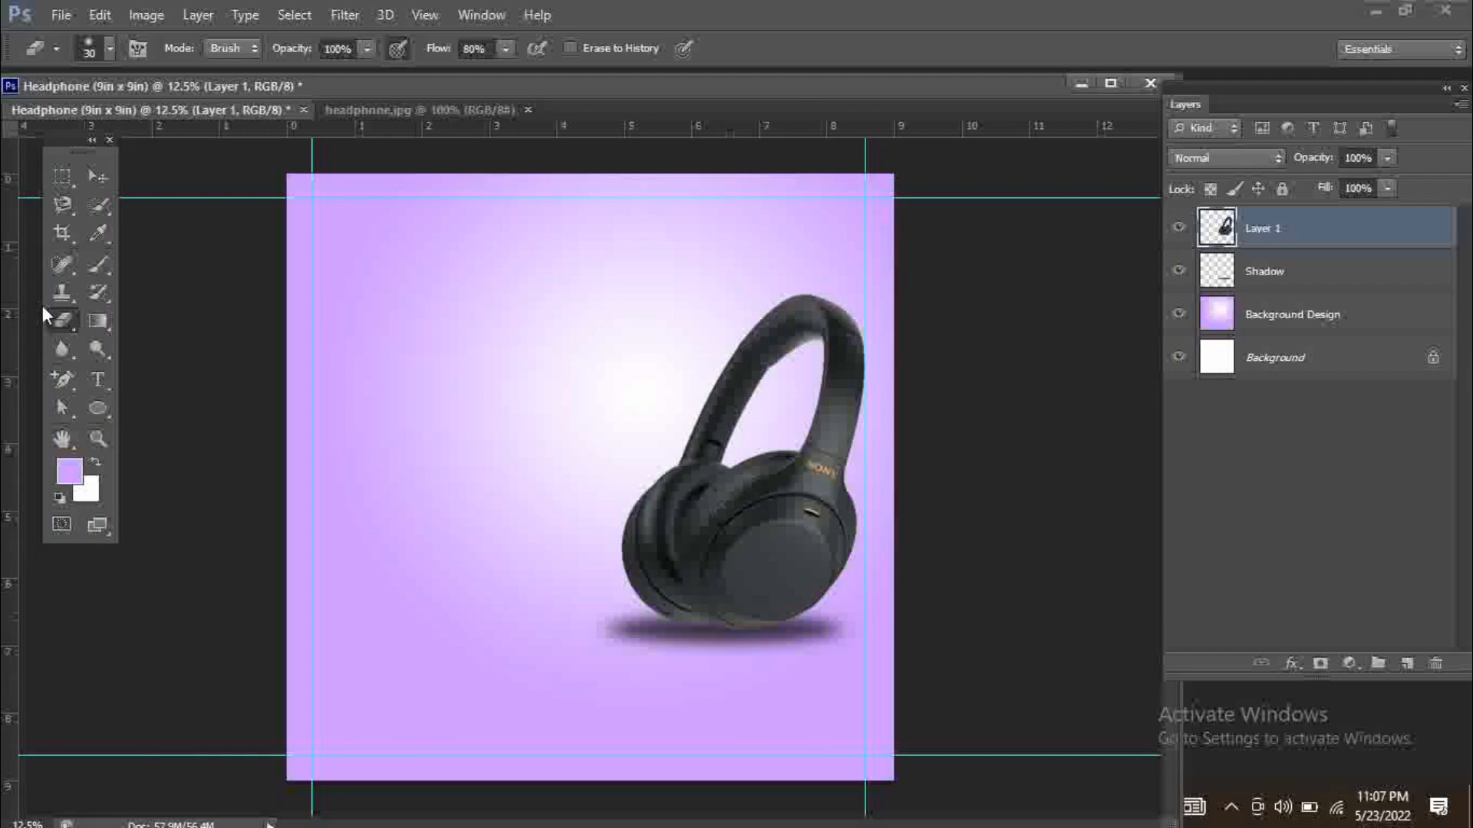
pyautogui.click(96, 177)
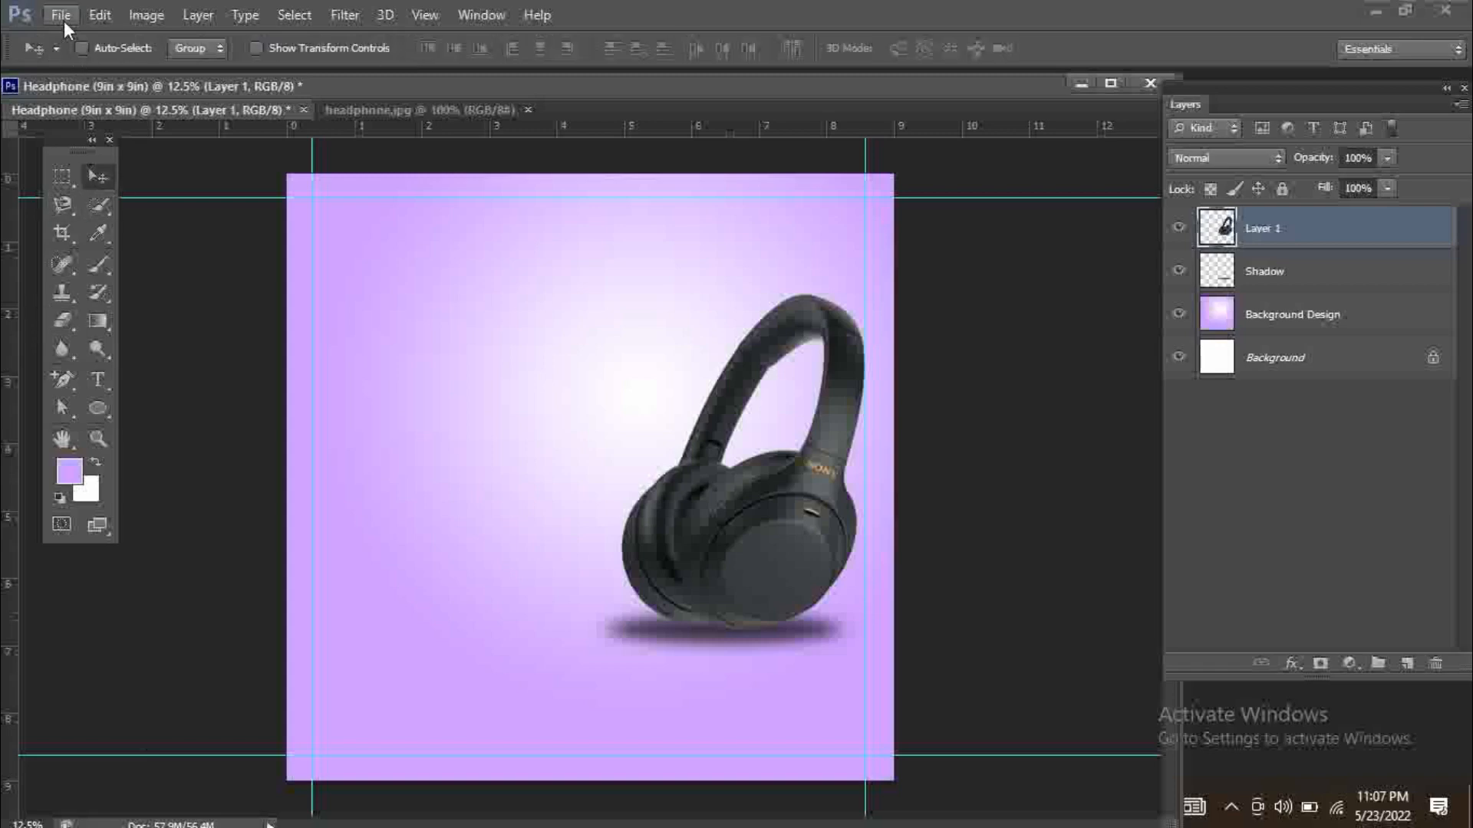
pyautogui.click(63, 21)
pyautogui.click(77, 56)
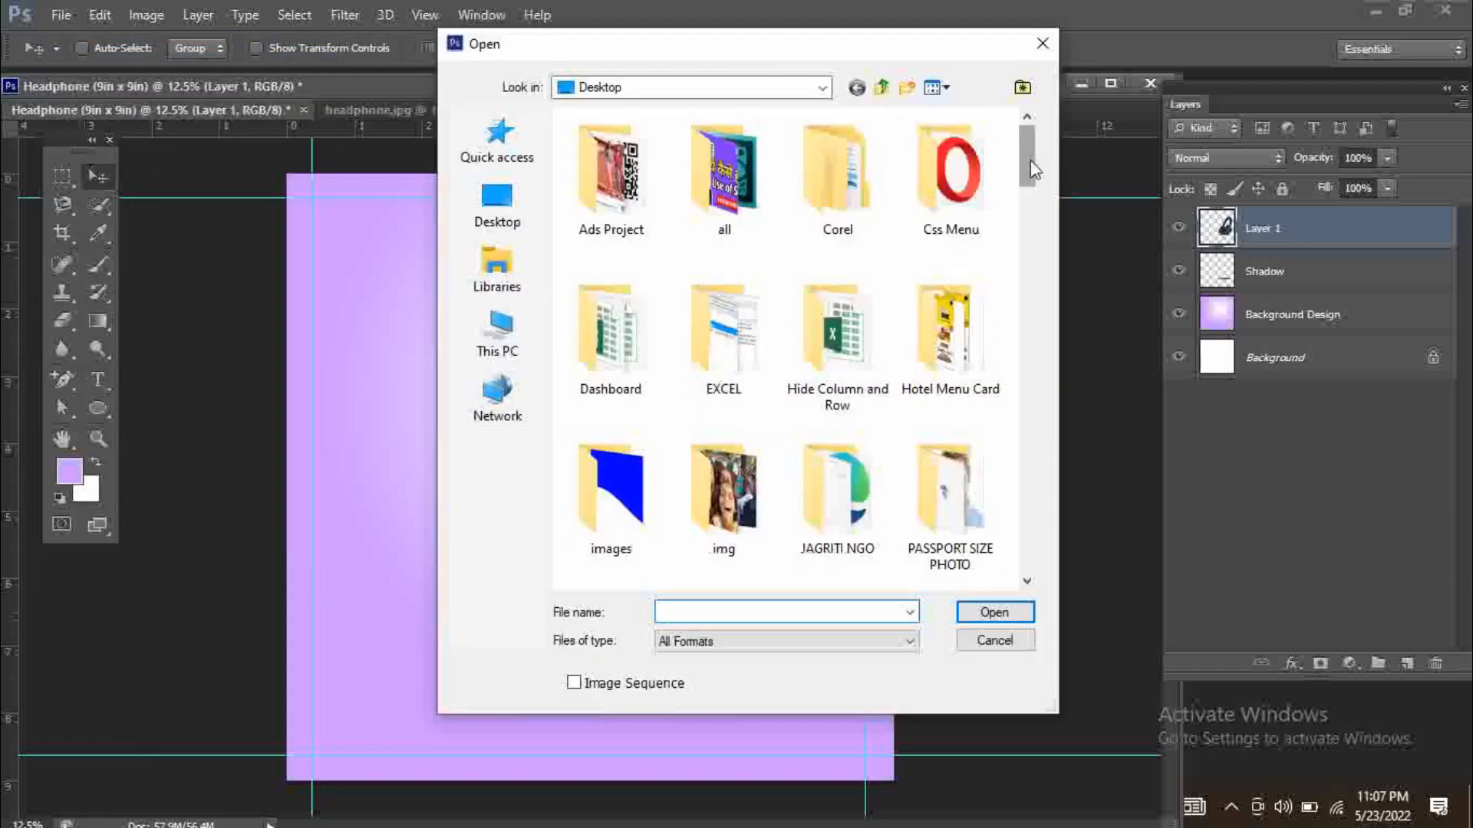
pyautogui.moveTo(1029, 170); pyautogui.dragTo(1055, 525)
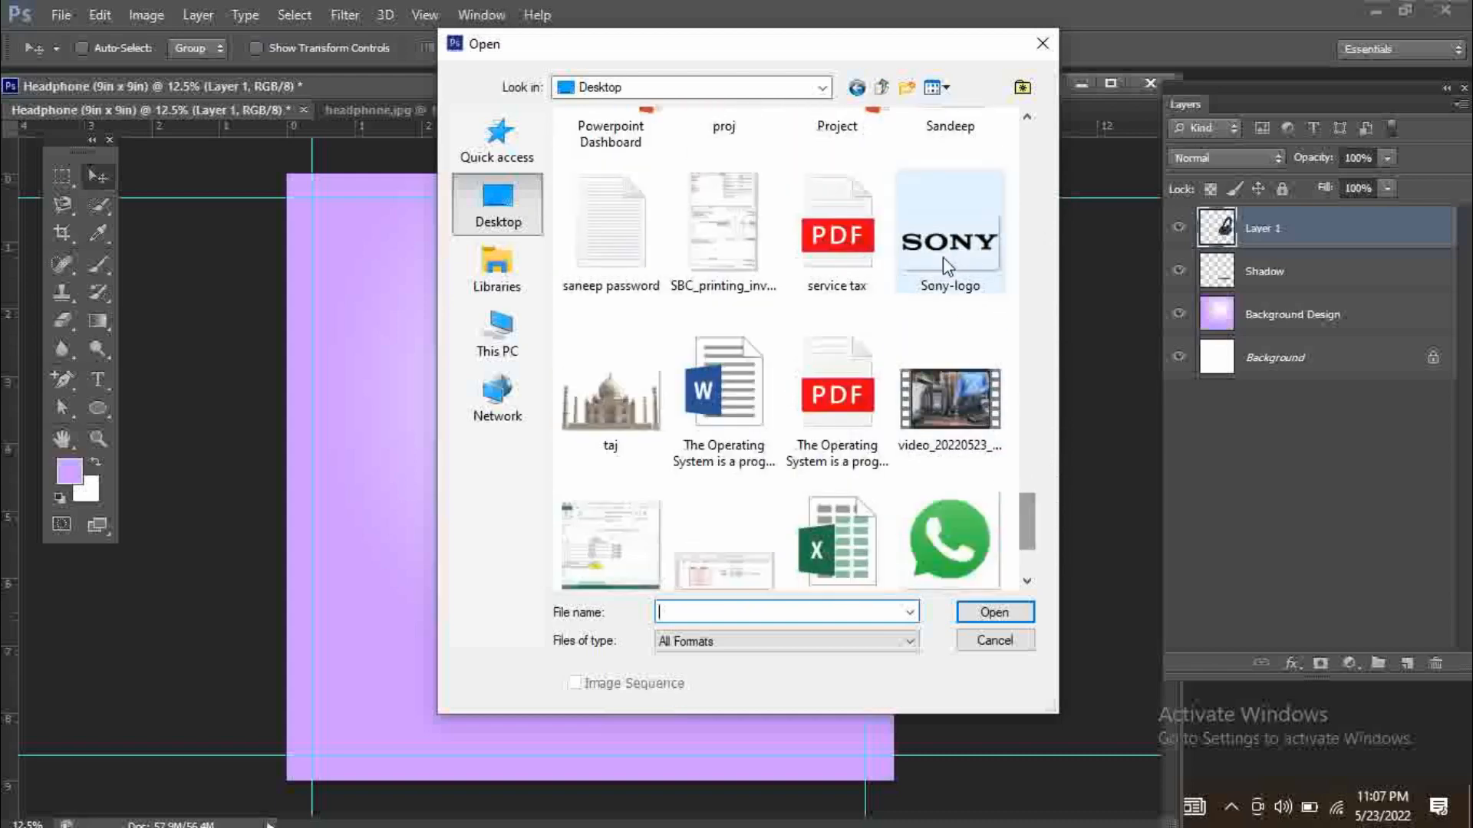
pyautogui.doubleClick(946, 266)
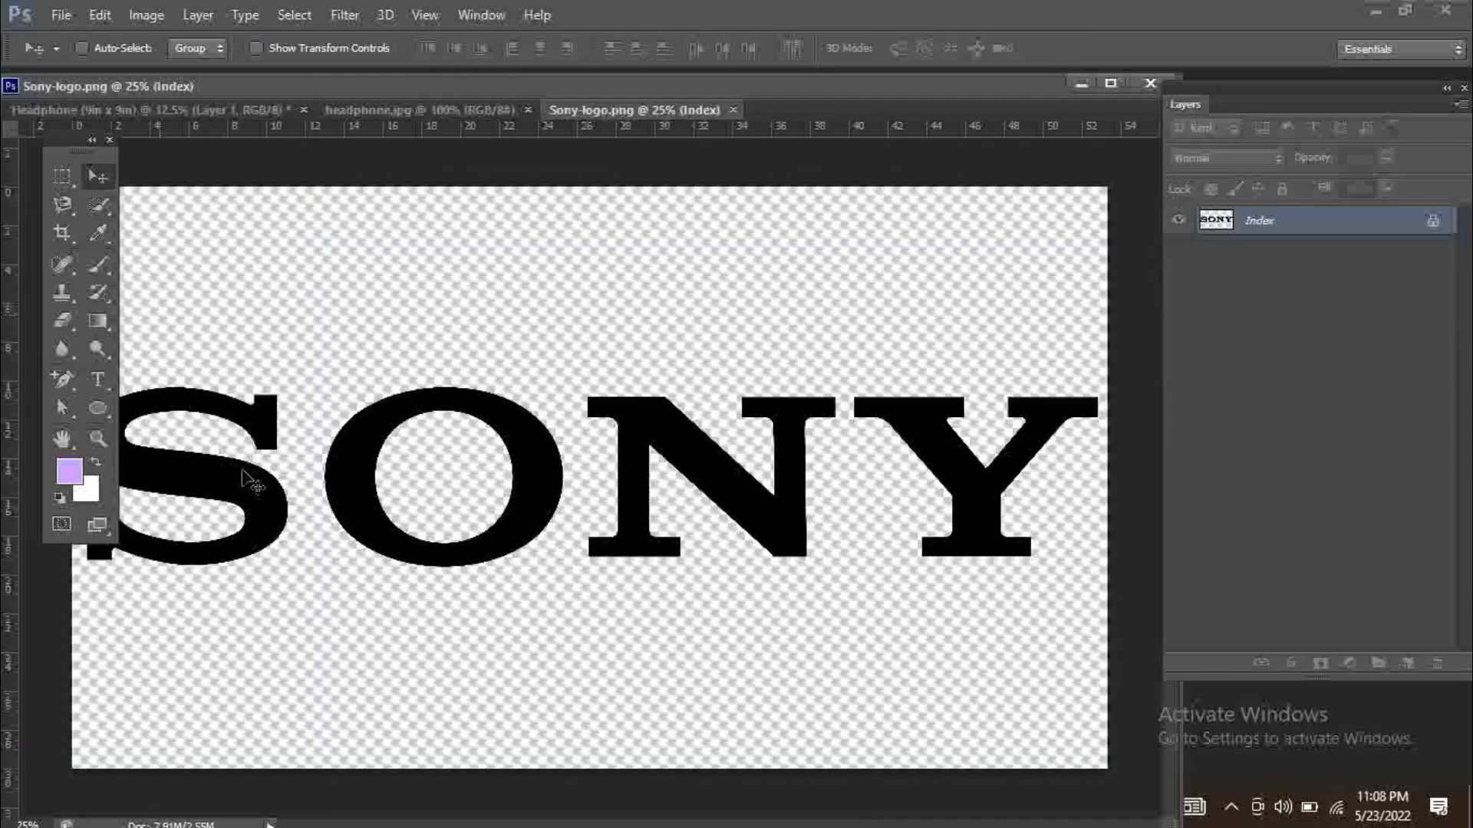
# Convert the Sony-logo document from Indexed Color to RGB Color mode
pyautogui.moveTo(265, 430); pyautogui.dragTo(493, 356)
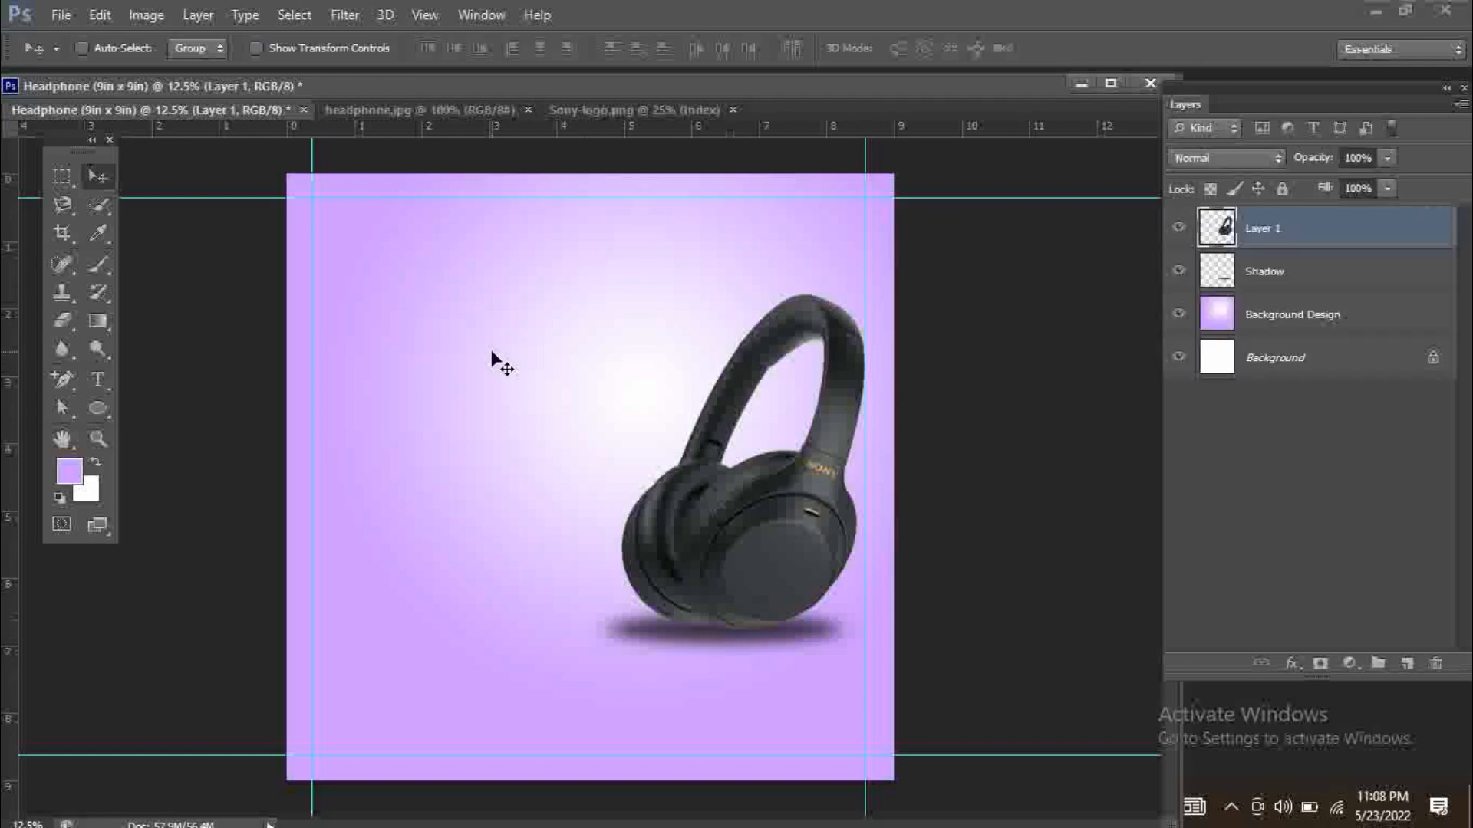
pyautogui.click(690, 109)
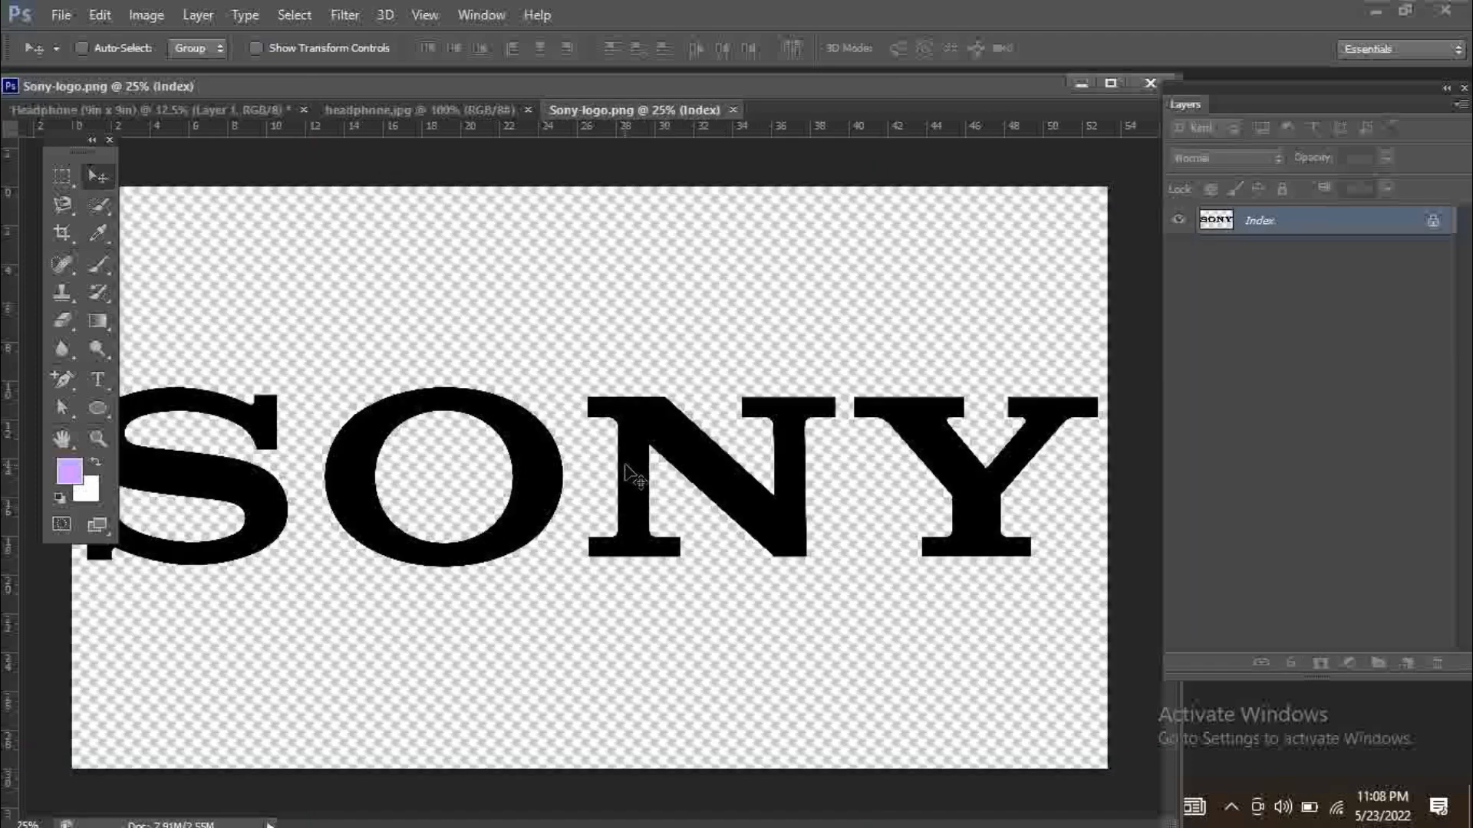
pyautogui.click(146, 15)
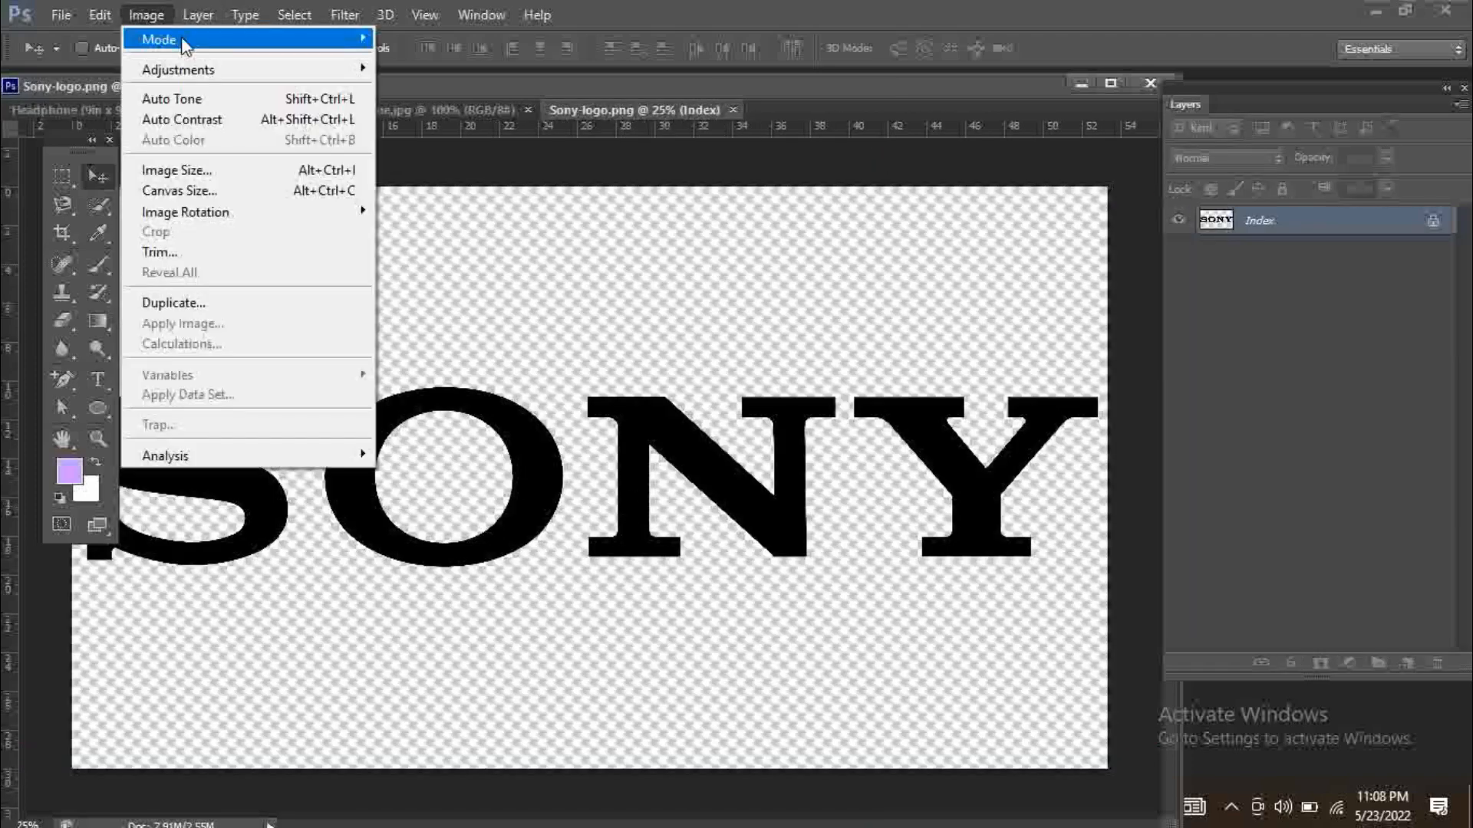
pyautogui.moveTo(186, 40)
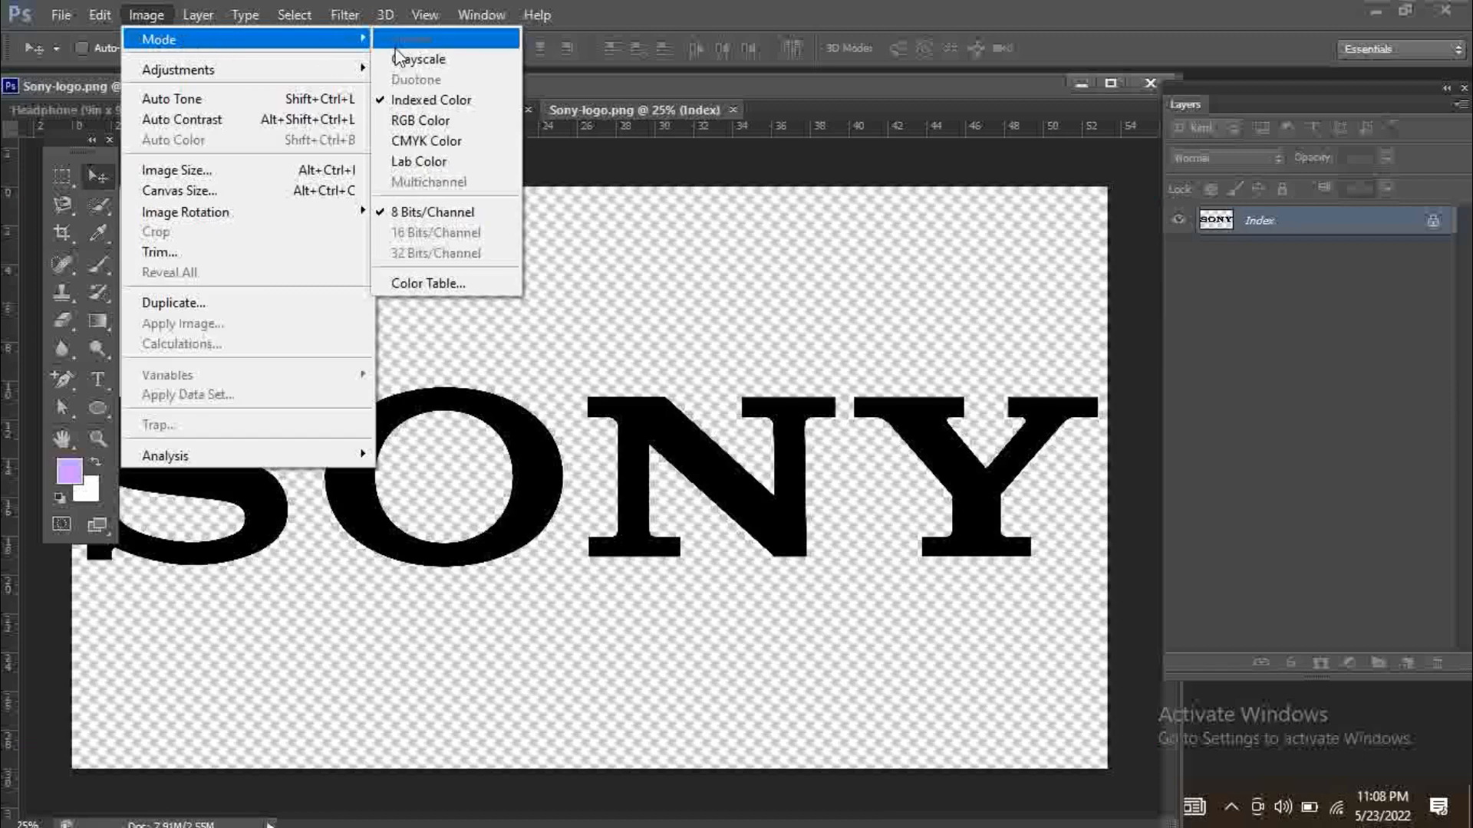
pyautogui.click(414, 120)
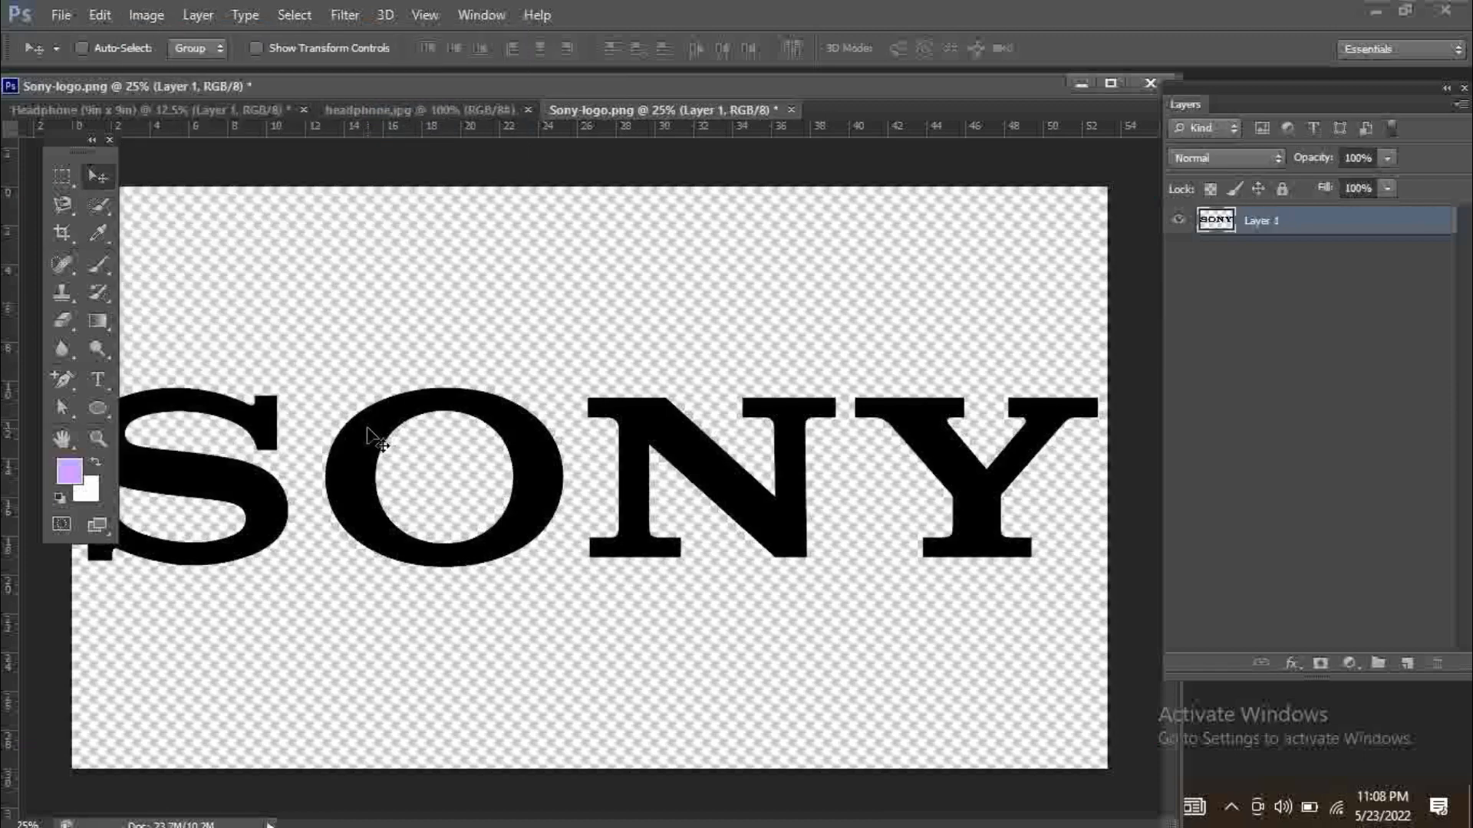
# Copy the Sony logo into the Headphone document and scale it to about 2.6 in wide in the upper-left corner of the margin guides
pyautogui.moveTo(379, 427); pyautogui.dragTo(229, 119)
pyautogui.moveTo(400, 252); pyautogui.dragTo(476, 312)
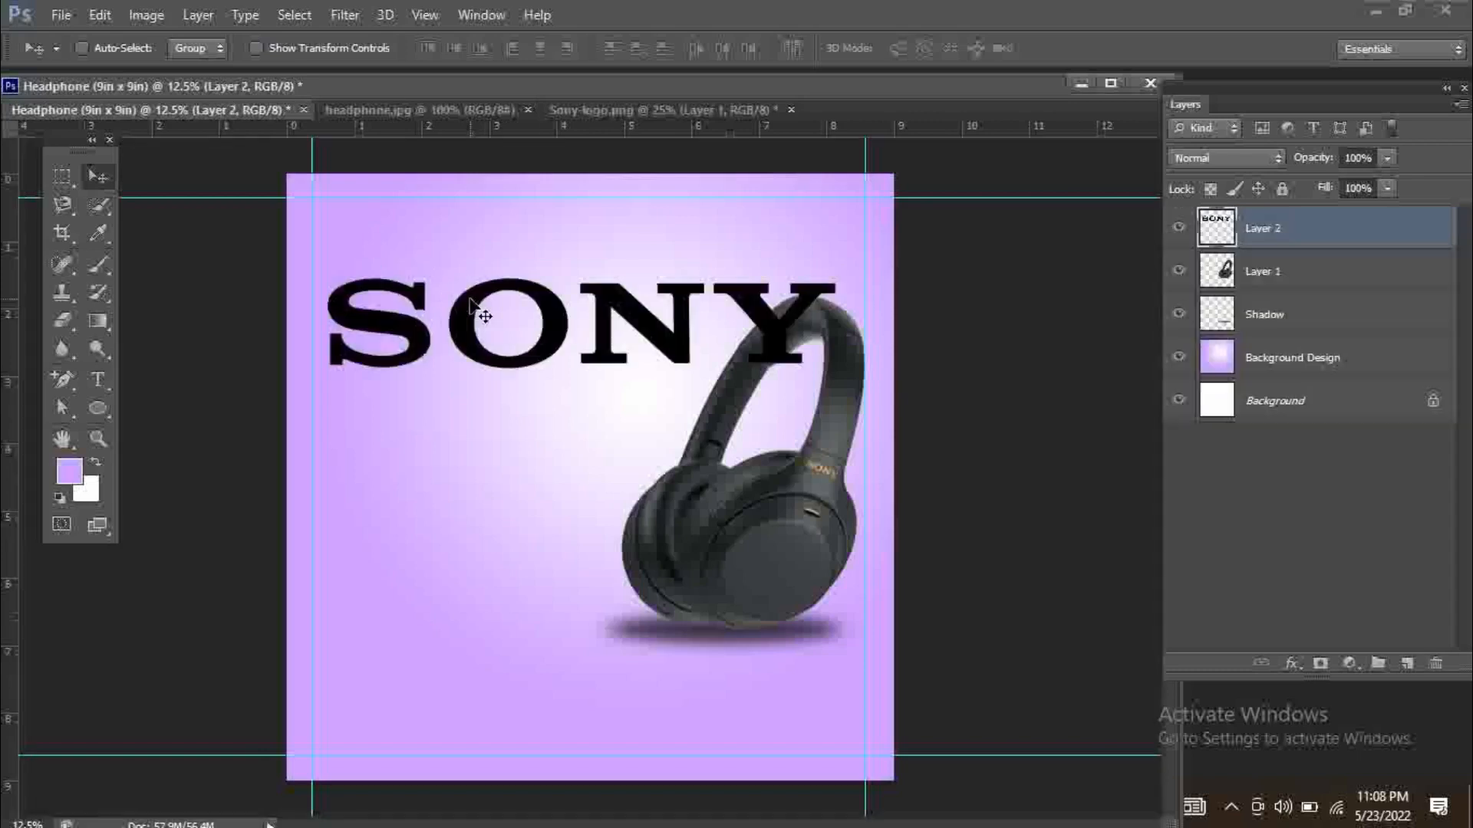
pyautogui.hotkey('ctrl', 't')
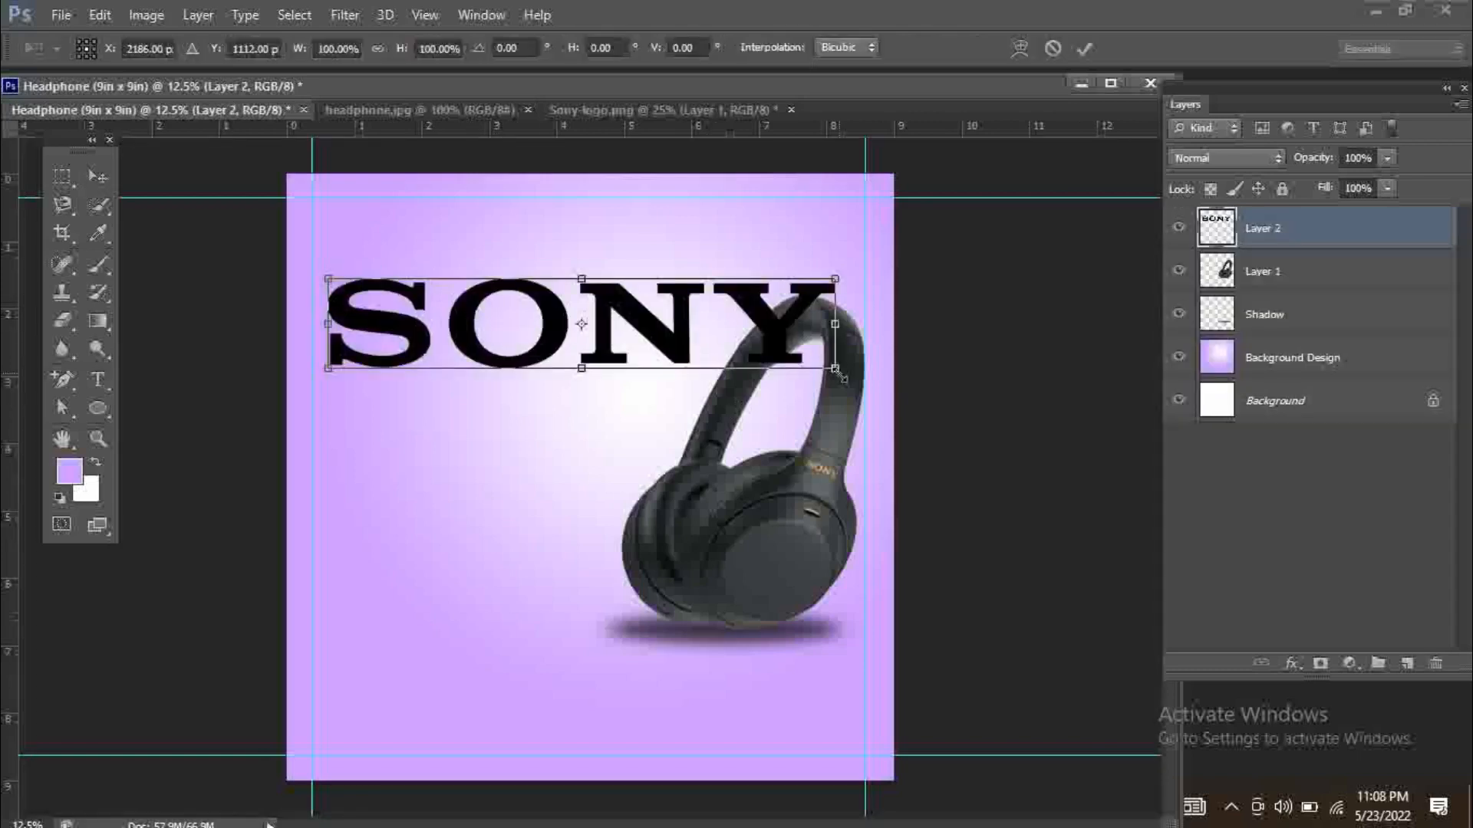
pyautogui.moveTo(837, 373); pyautogui.dragTo(464, 229)
pyautogui.press('Return')
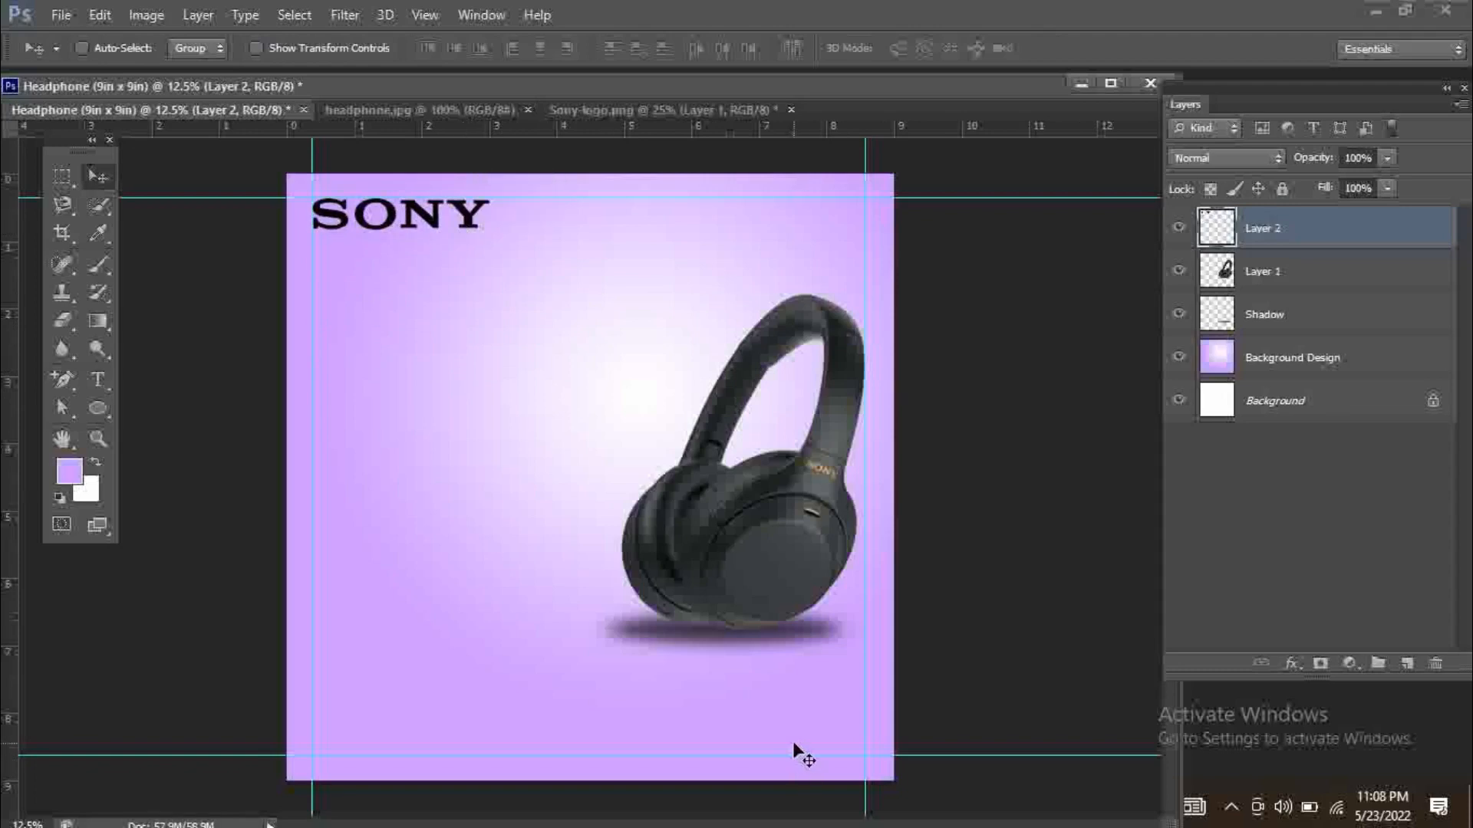
# Add the text "WH-XB910N" in Arial Bold below the Sony logo
pyautogui.click(98, 379)
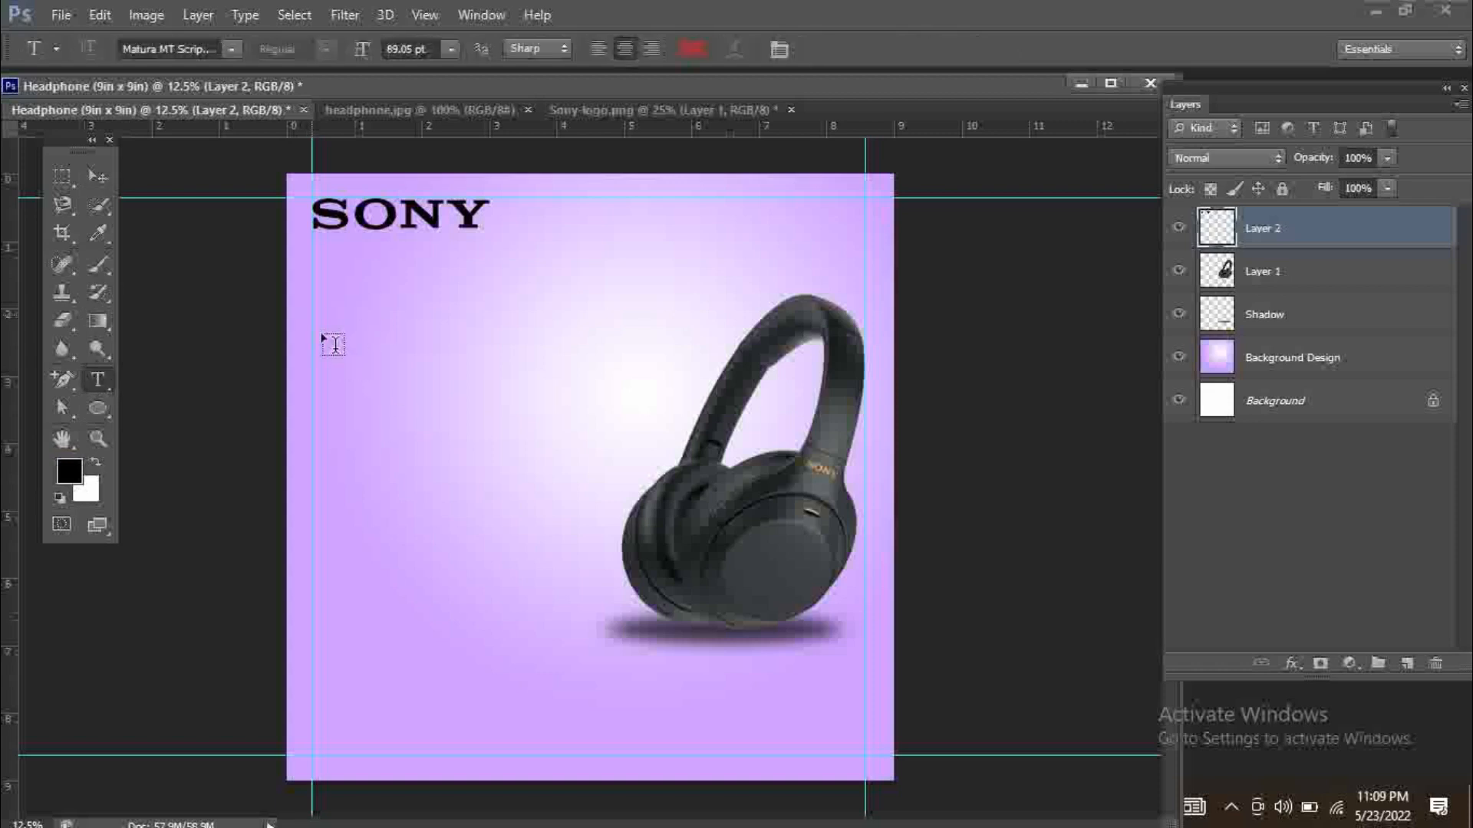
pyautogui.click(341, 344)
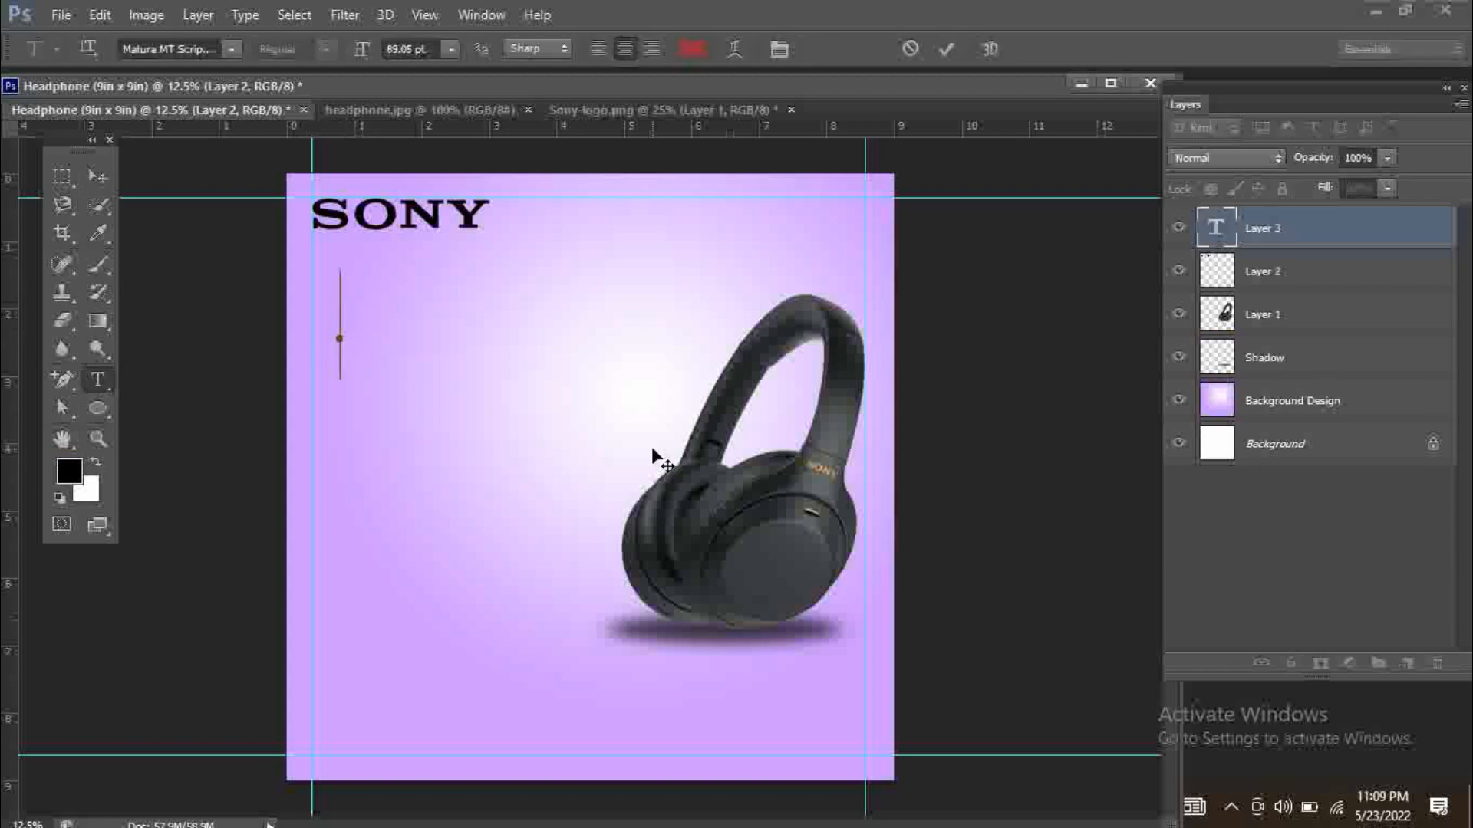
pyautogui.write('W')
pyautogui.press('BackSpace')
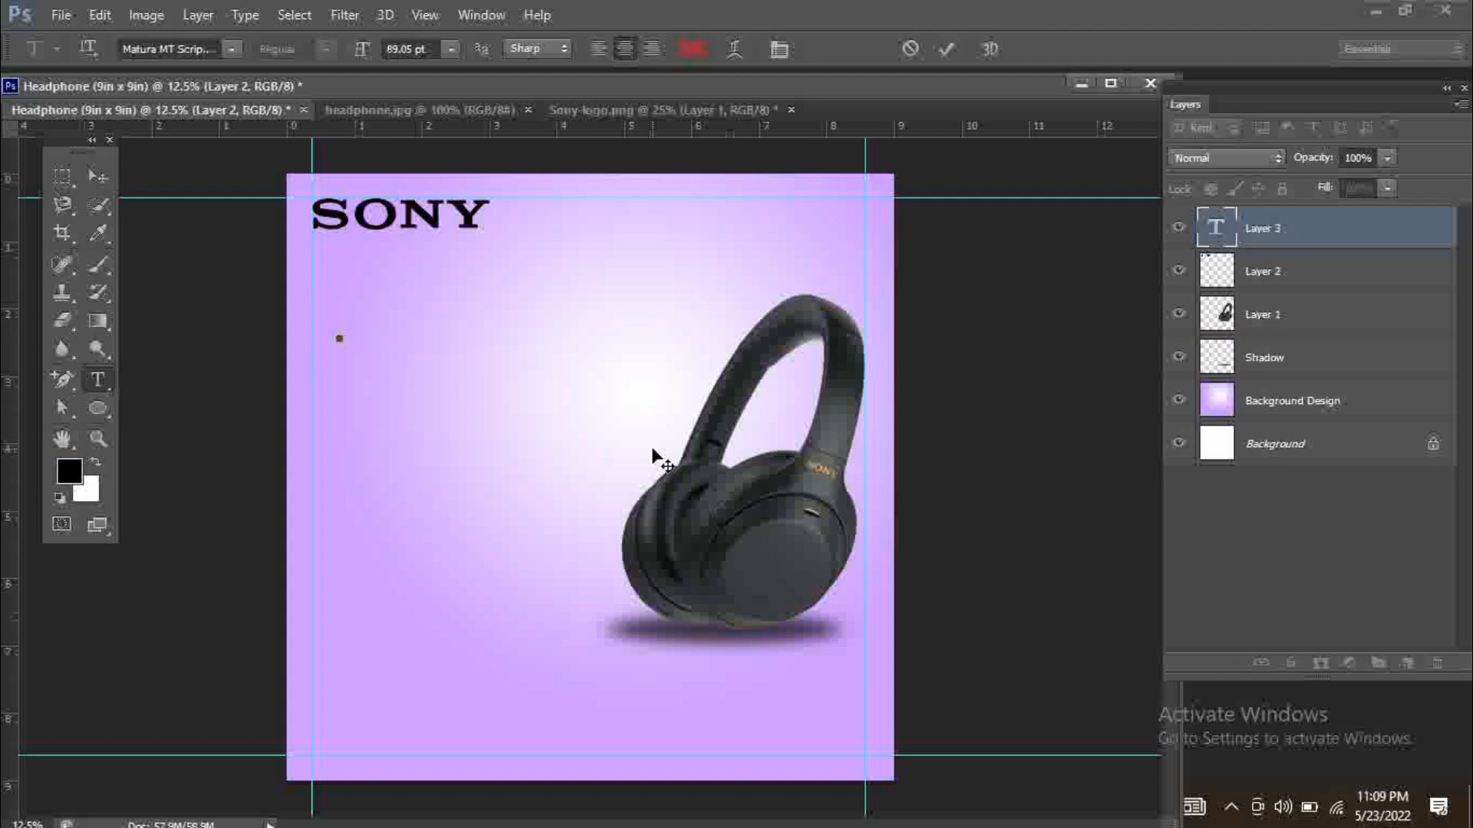
pyautogui.click(214, 50)
pyautogui.write('Arial')
pyautogui.press('Return')
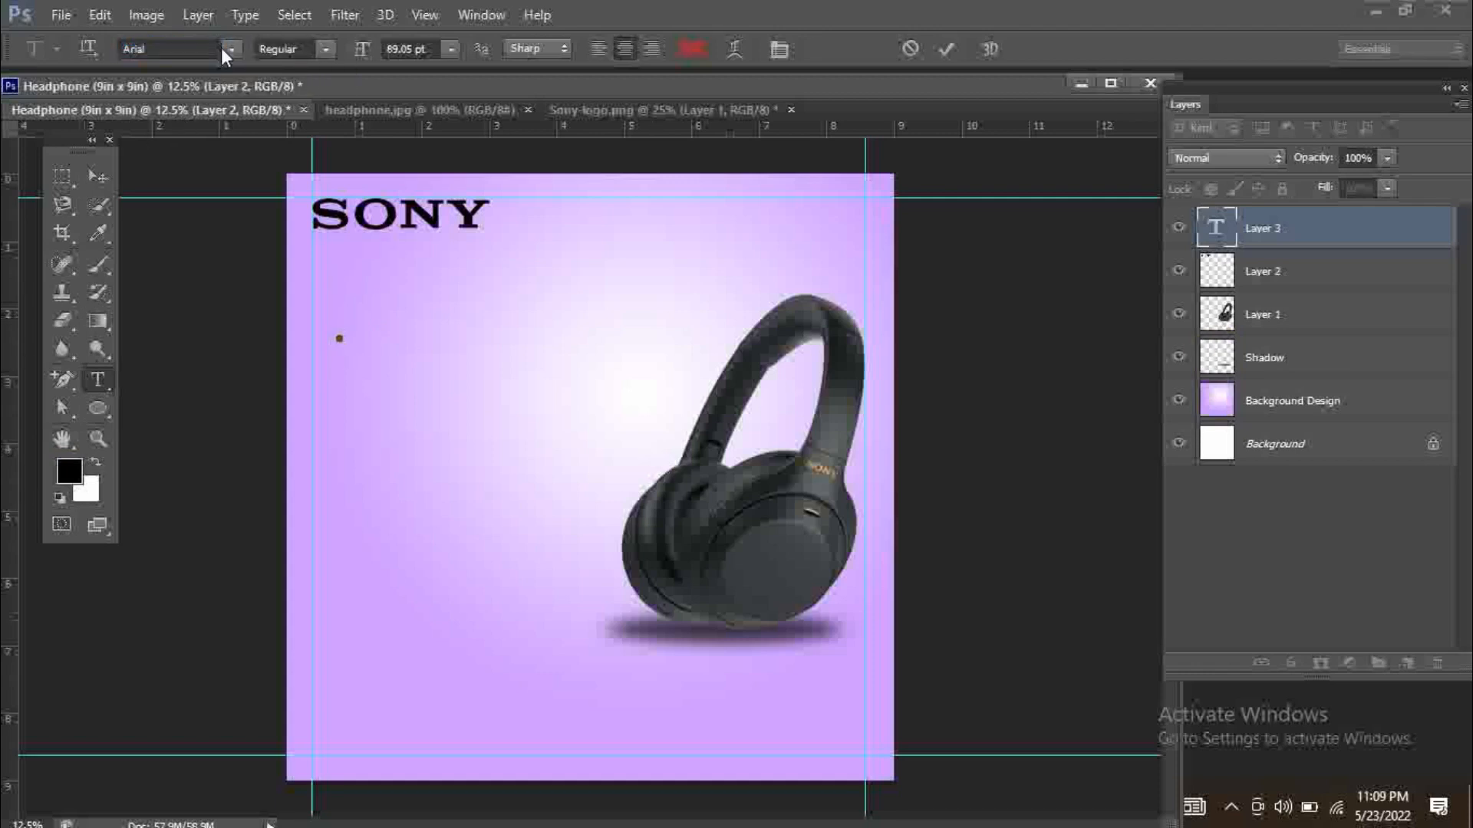
pyautogui.click(326, 50)
pyautogui.click(283, 126)
pyautogui.write('WH-')
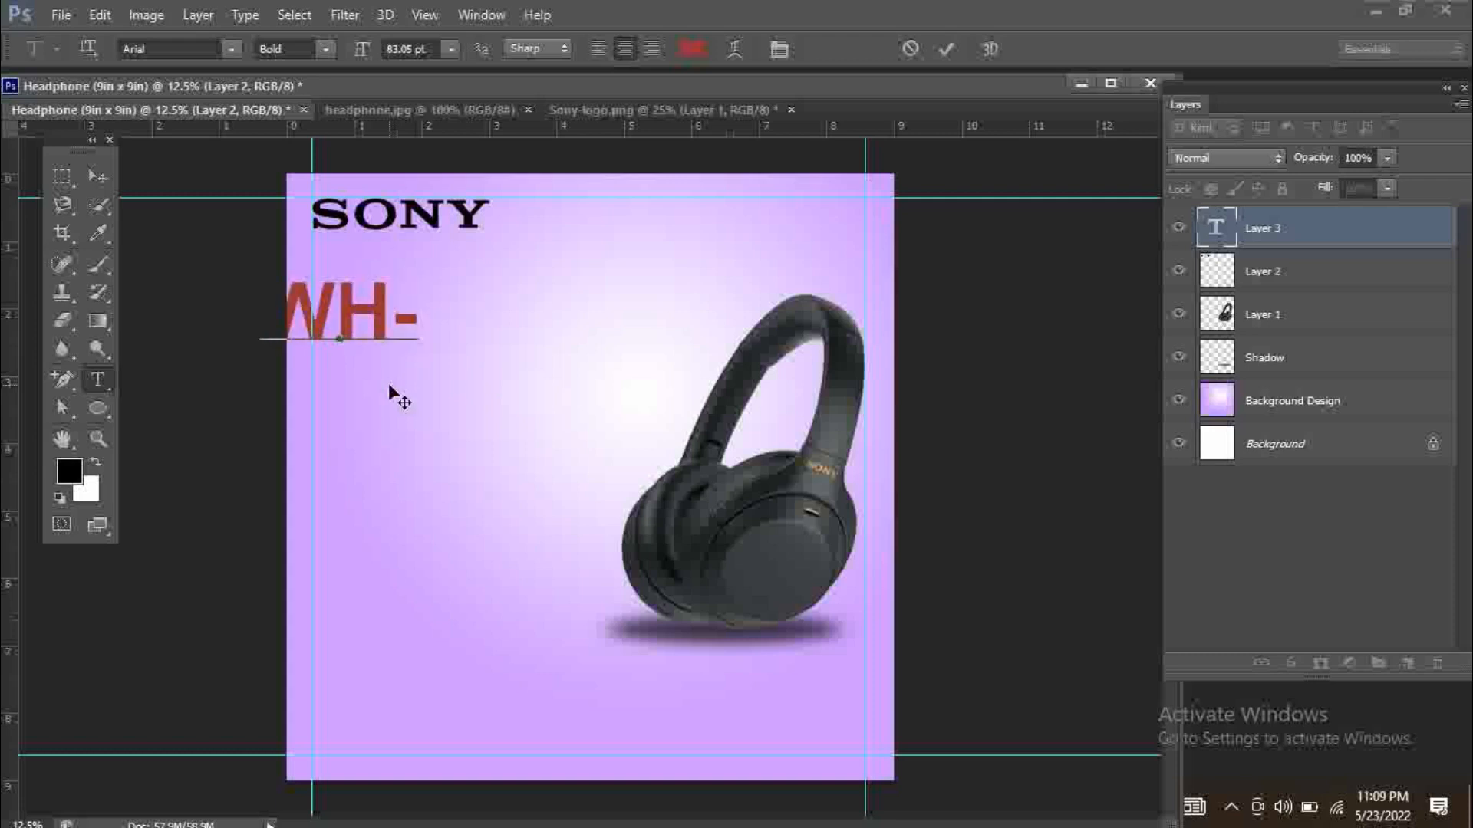
pyautogui.write('XB9')
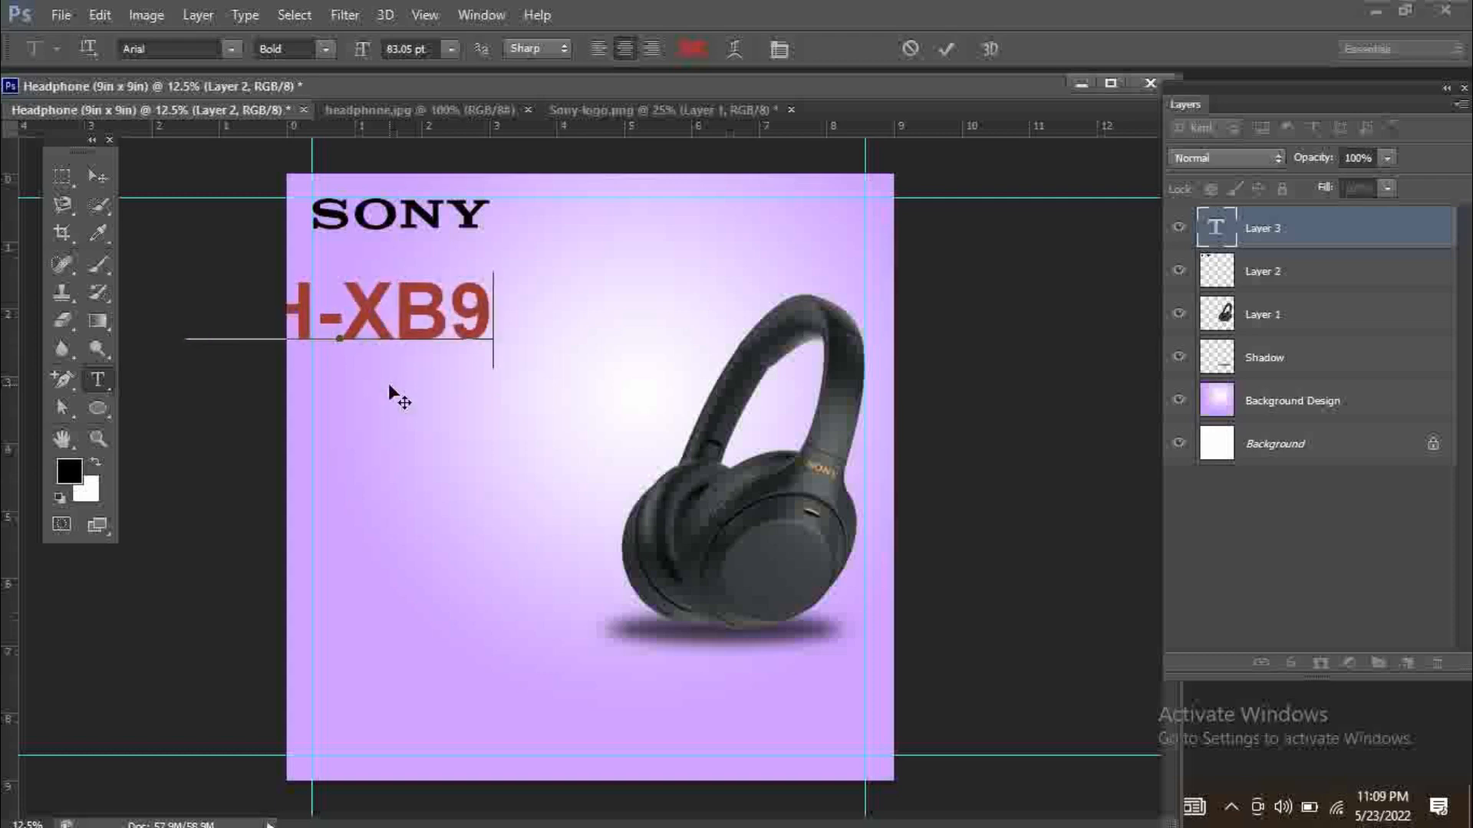
pyautogui.write('10N')
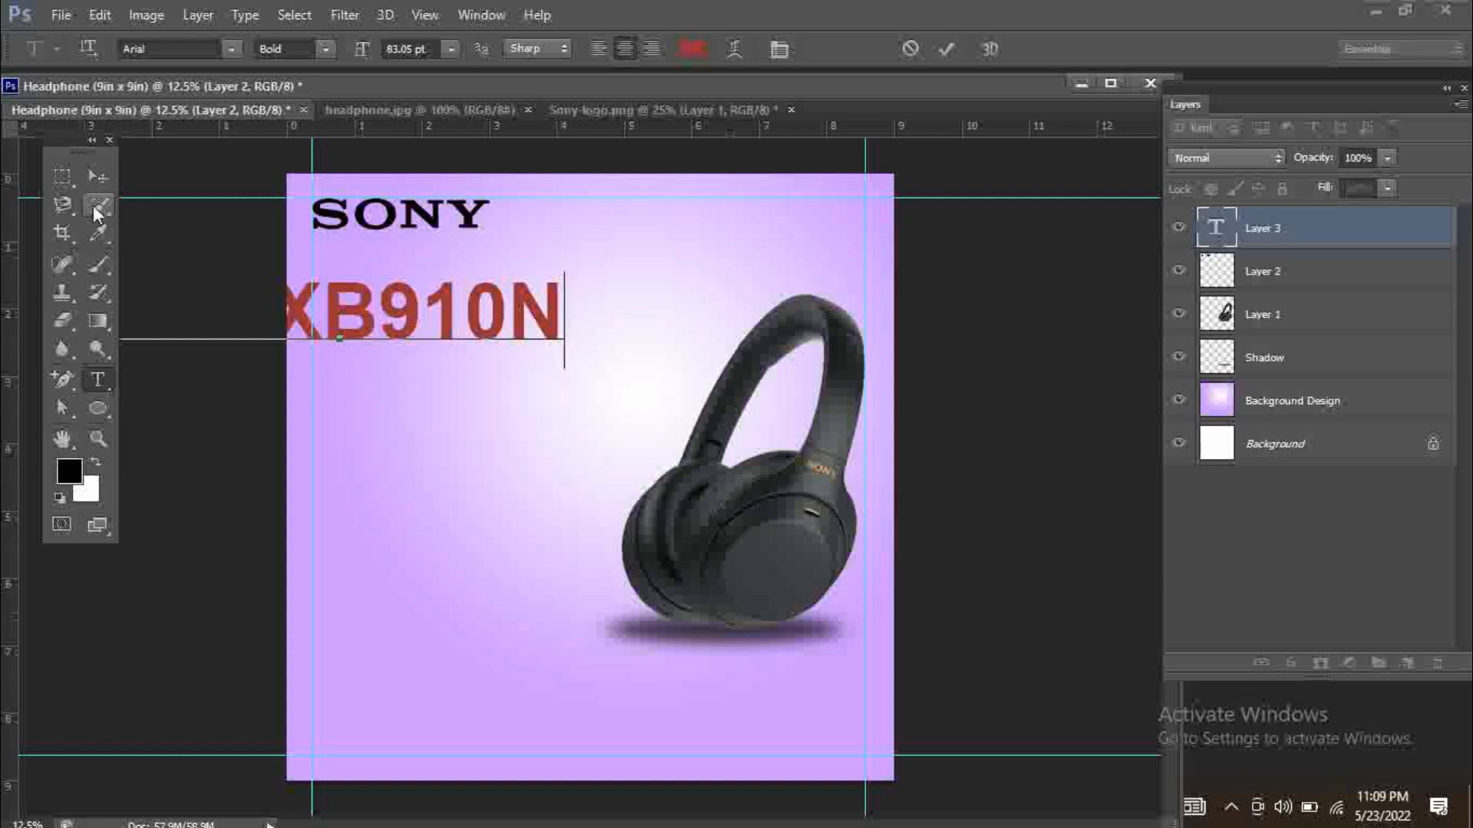
# Scale the WH-XB910N text down to about 54.25 pt and align its left edge with the left margin guide
pyautogui.click(97, 176)
pyautogui.hotkey('ctrl', 't')
pyautogui.moveTo(563, 366); pyautogui.dragTo(408, 334)
pyautogui.press('Return')
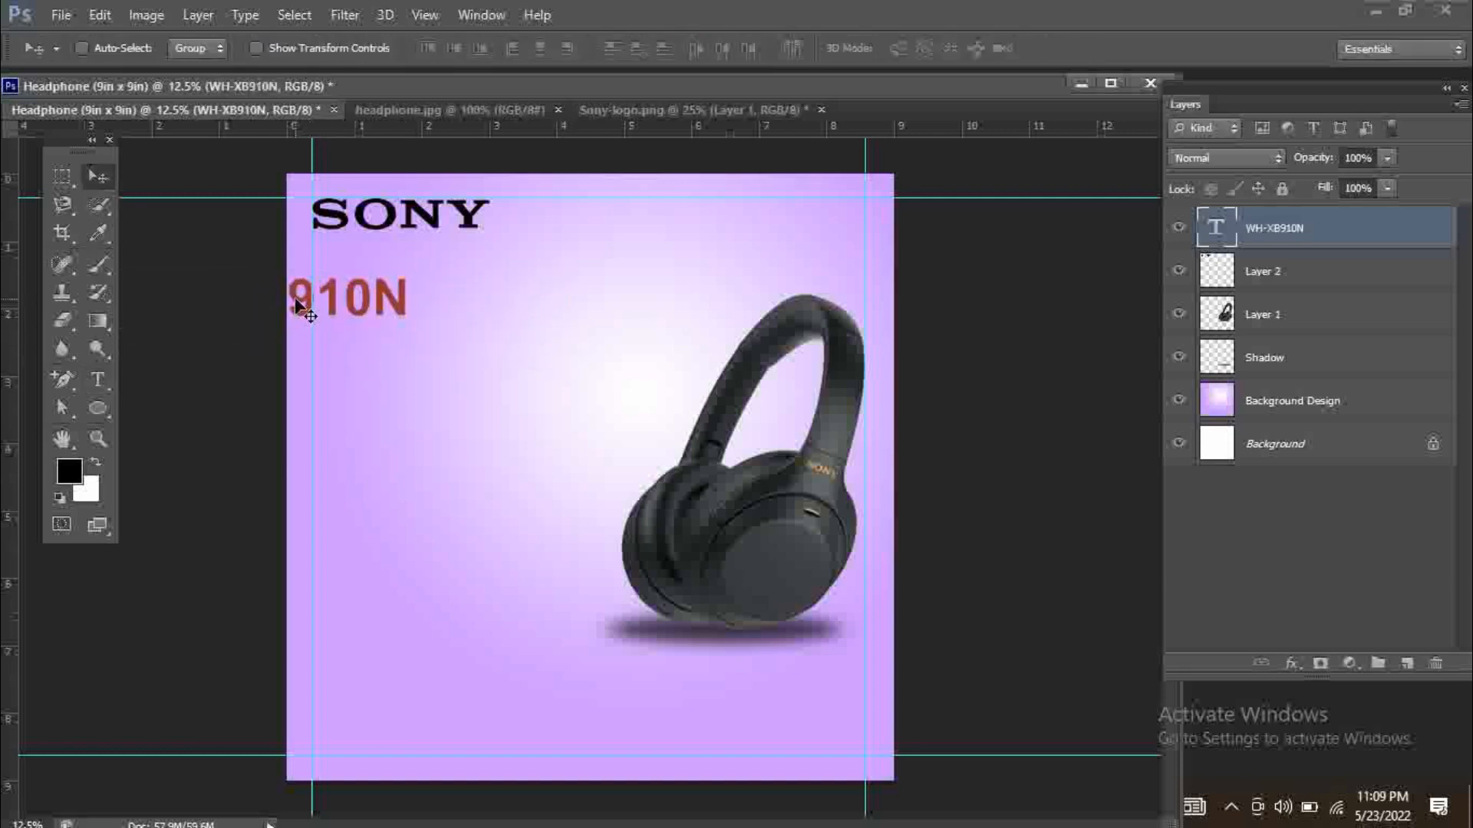
pyautogui.moveTo(296, 305); pyautogui.dragTo(493, 321)
# Recolor the whole WH-XB910N text black (000000)
pyautogui.press('t')
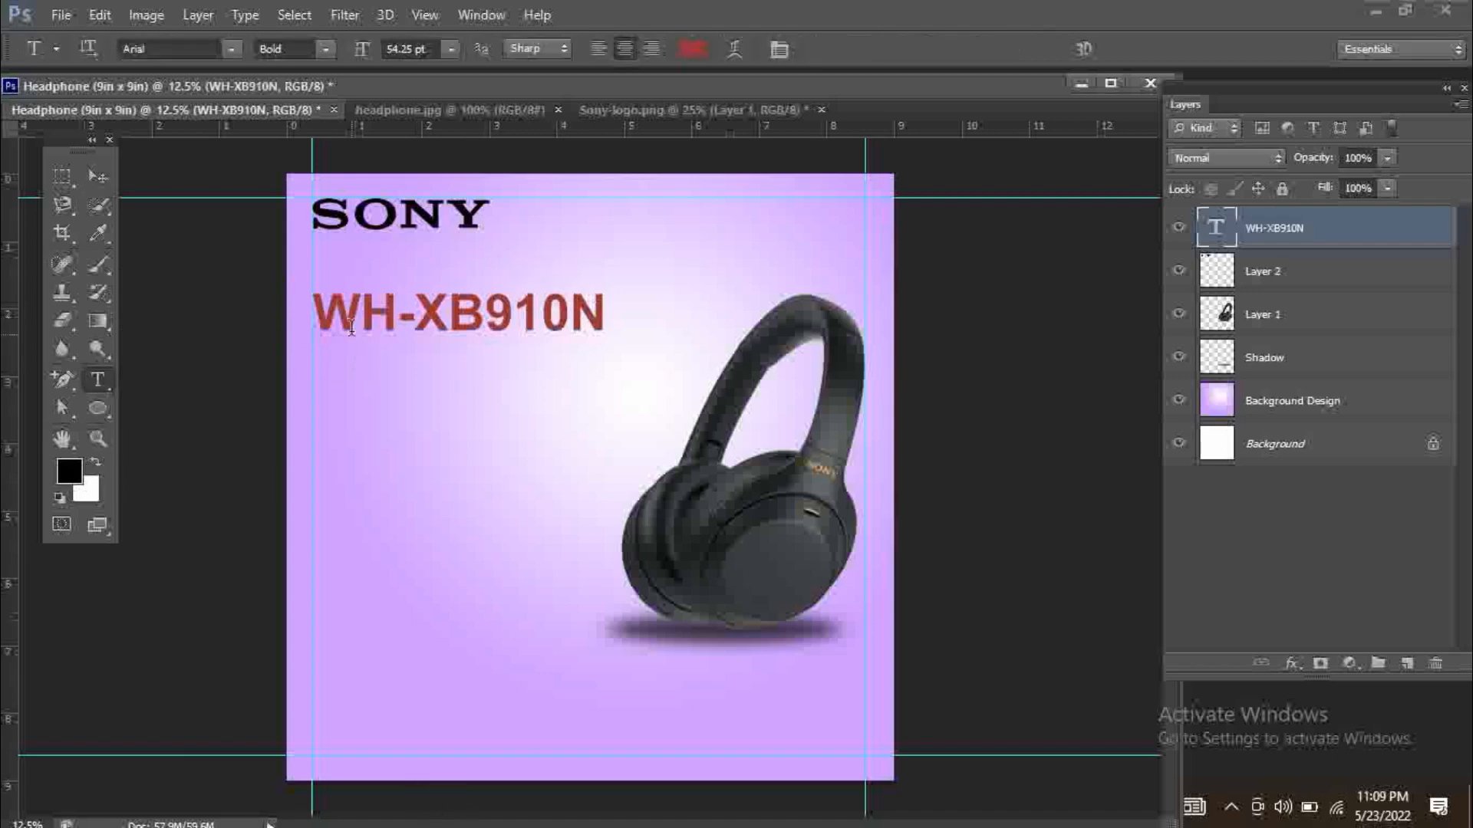
pyautogui.moveTo(314, 313); pyautogui.dragTo(606, 316)
pyautogui.click(70, 471)
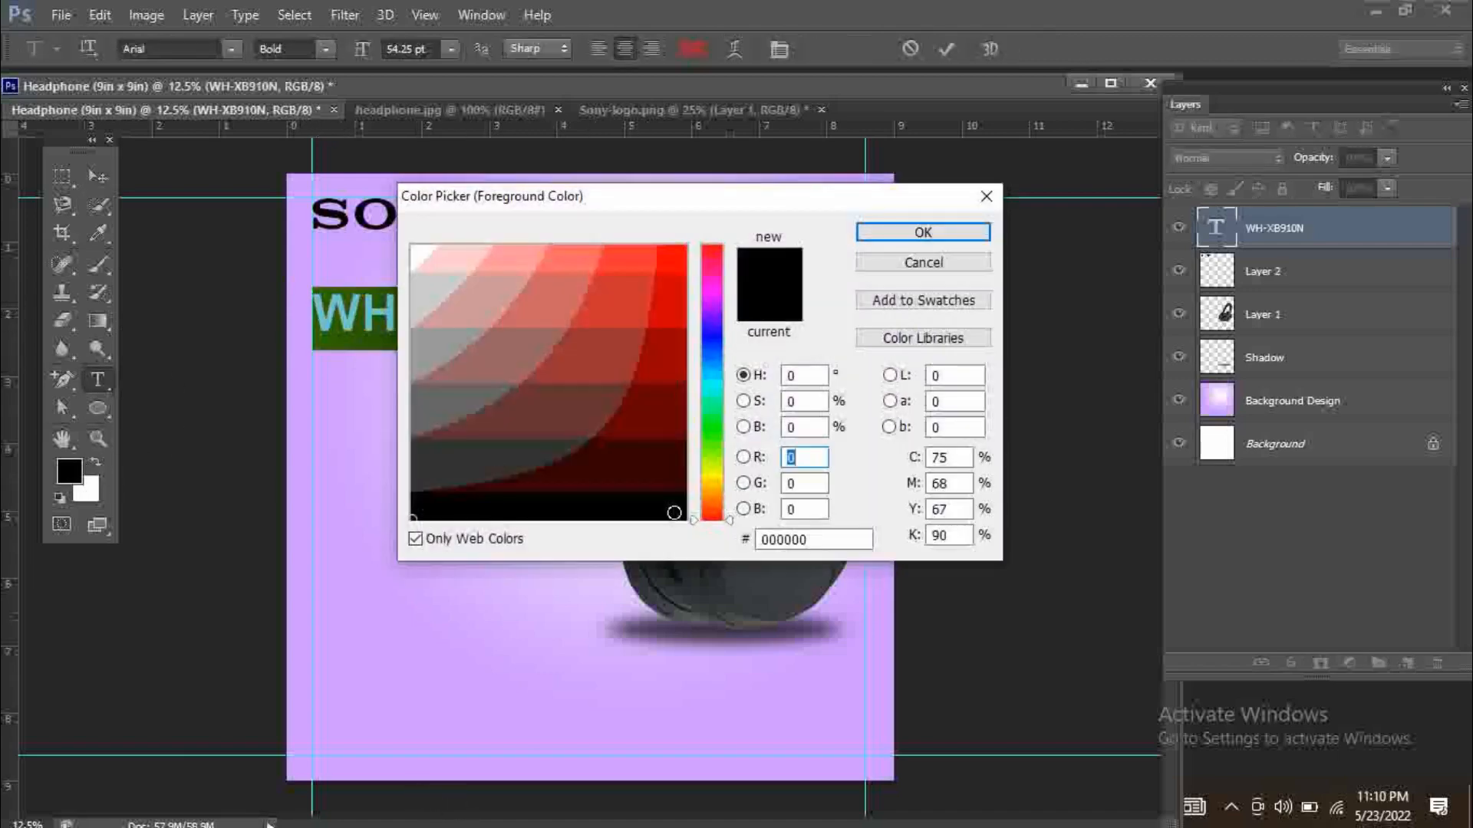
pyautogui.click(922, 232)
pyautogui.click(106, 178)
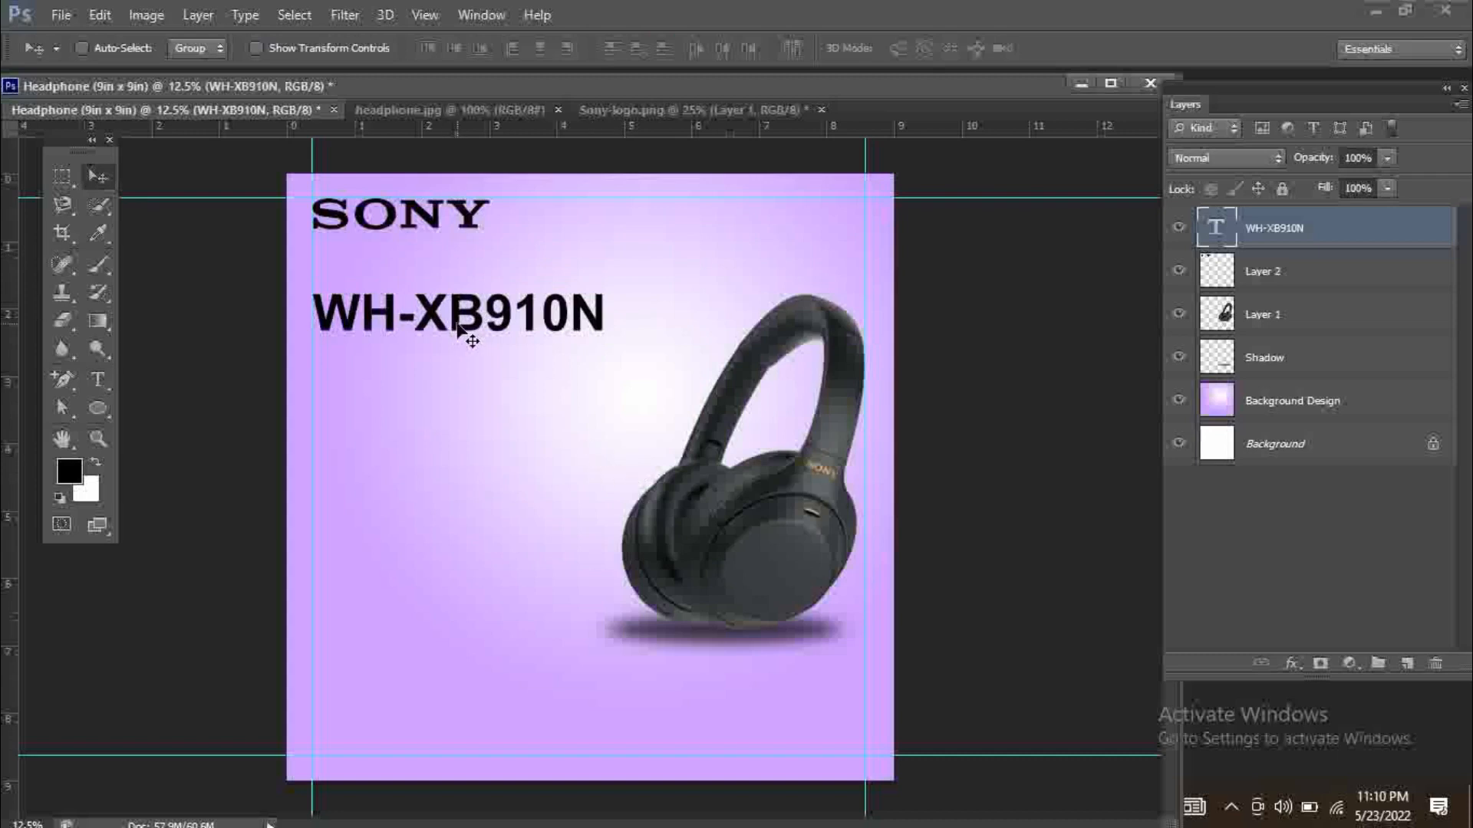
# Duplicate the WH-XB910N text directly below itself and change the copy's wording to "EXTRA BASS"
pyautogui.moveTo(460, 328); pyautogui.dragTo(461, 394)
pyautogui.press('t')
pyautogui.moveTo(606, 380); pyautogui.dragTo(298, 374)
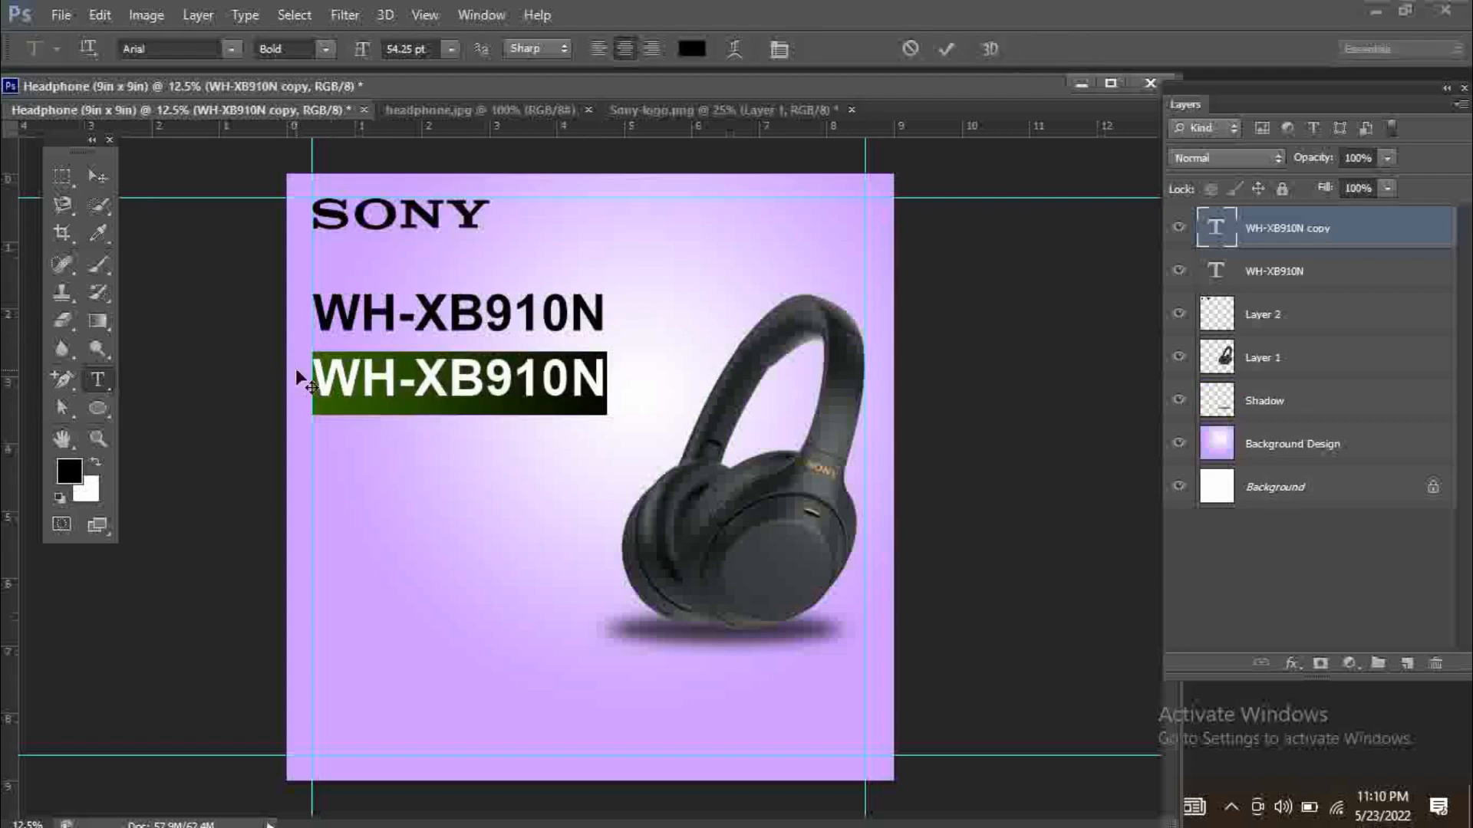
pyautogui.write('EXTRA')
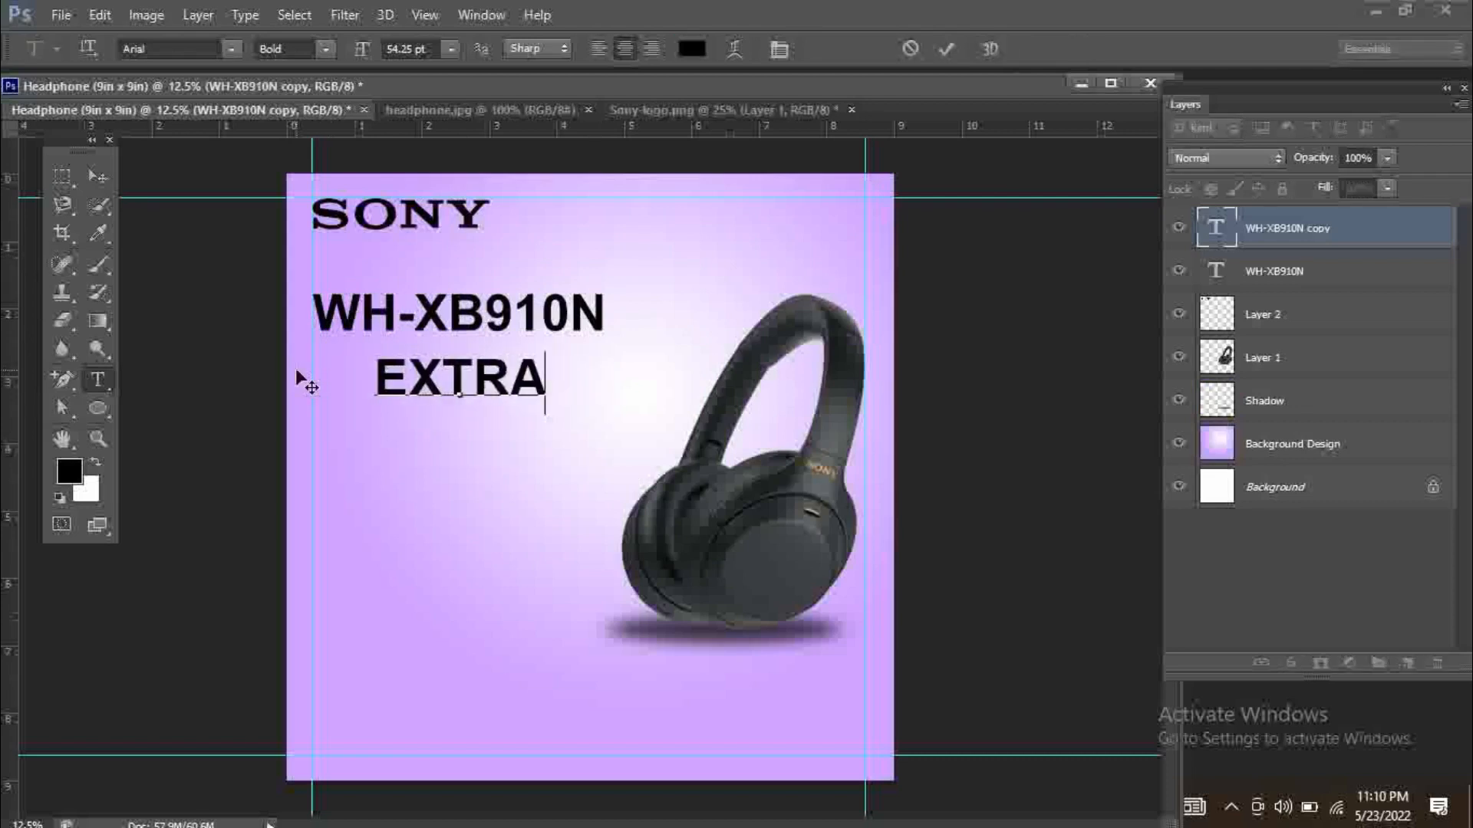
pyautogui.write(' BASE')
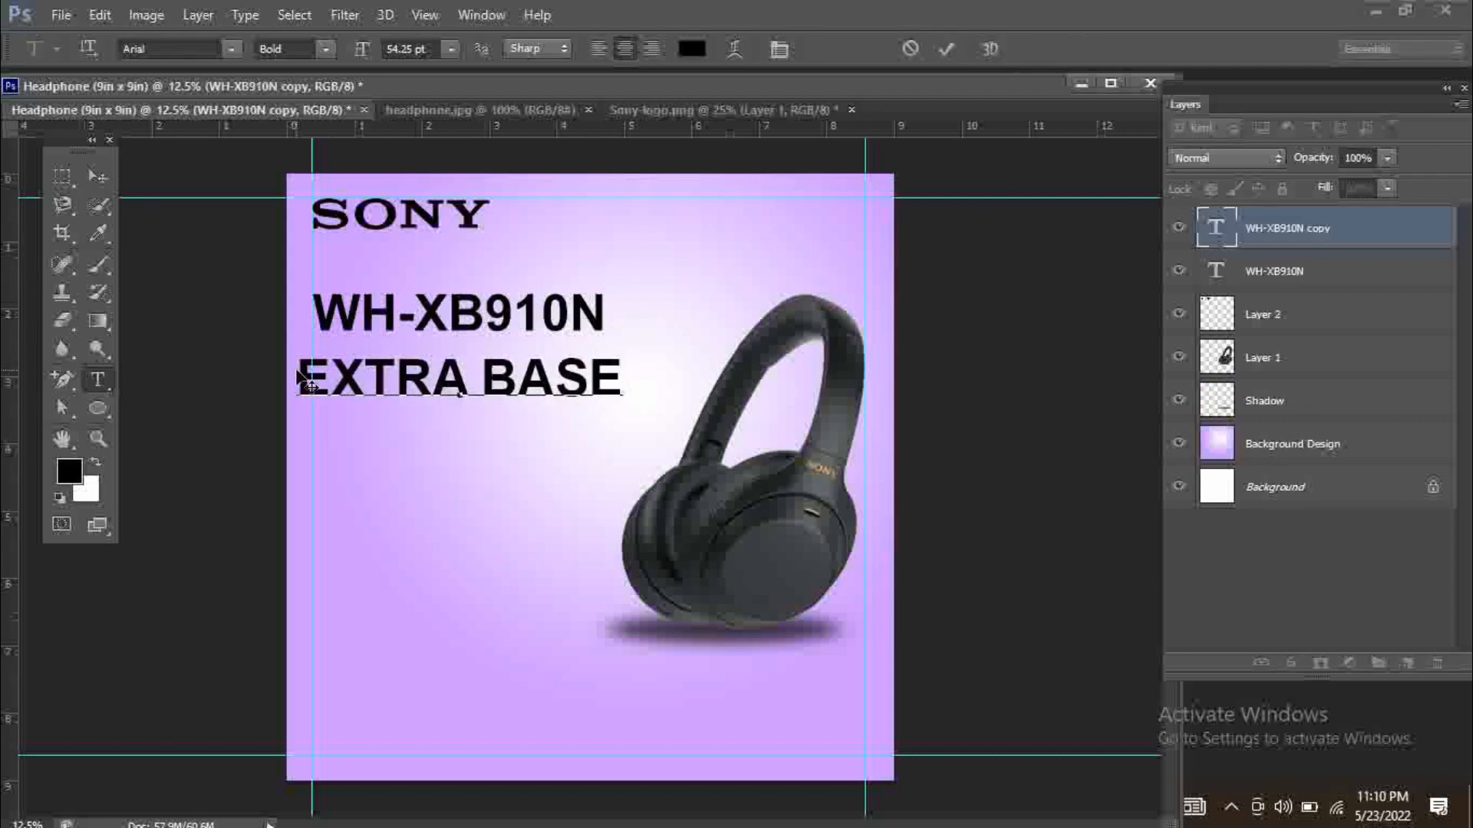
pyautogui.press('BackSpace')
pyautogui.press('BackSpace')
pyautogui.press('BackSpace')
pyautogui.press('BackSpace')
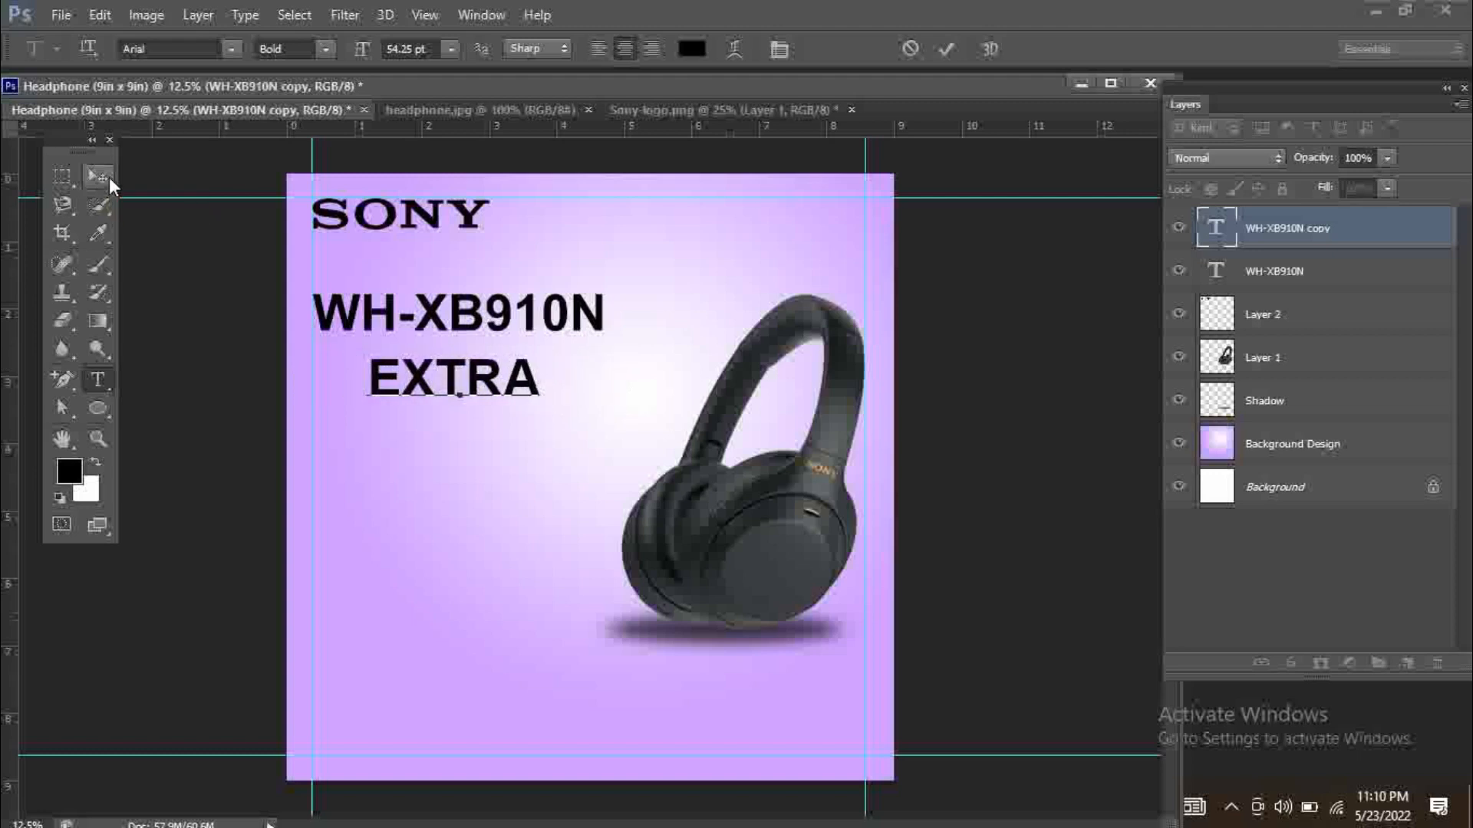
pyautogui.write('BASS')
pyautogui.click(100, 178)
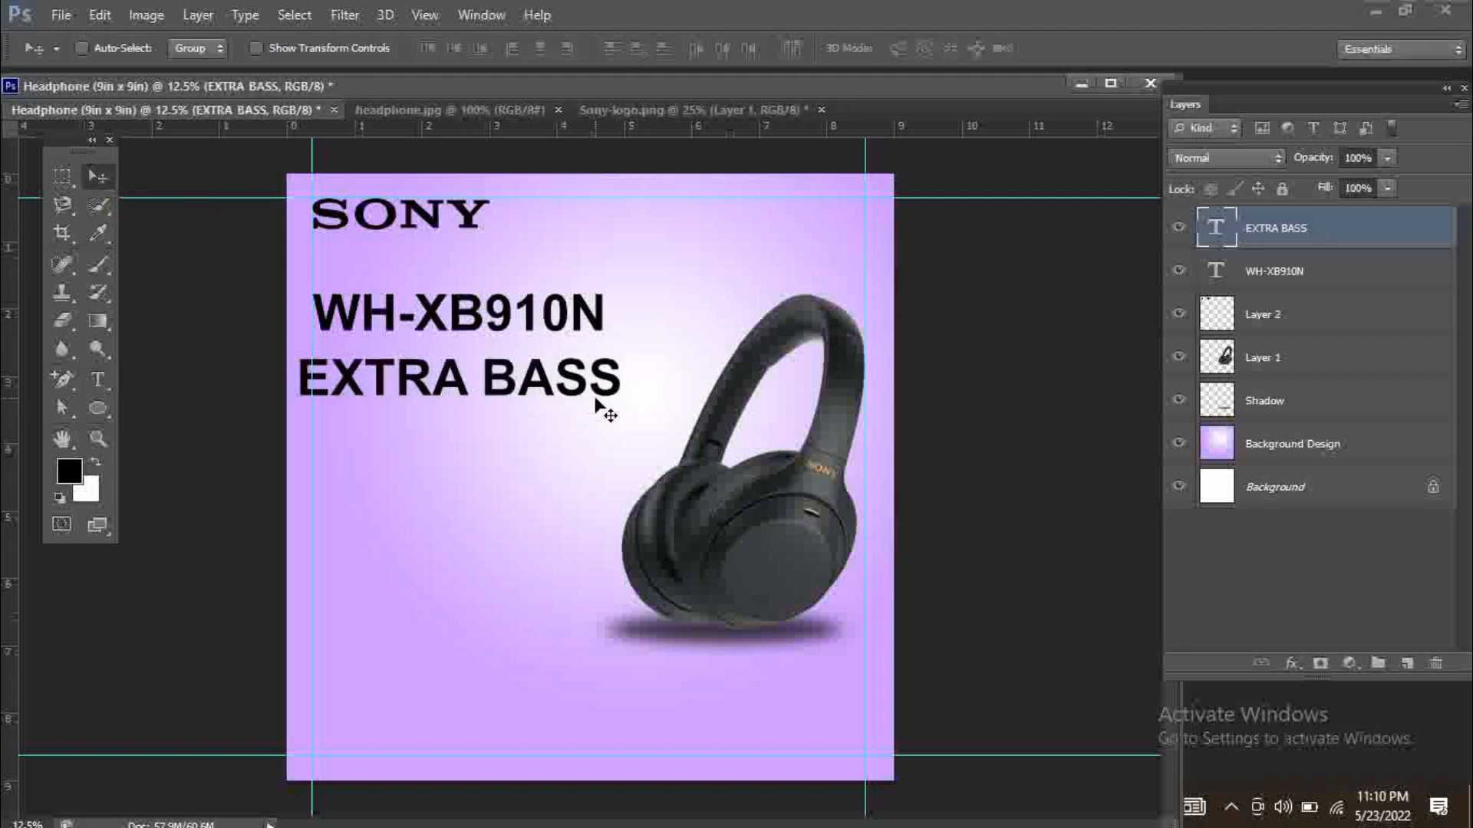
# Scale the EXTRA BASS text down to about 63% and align its left edge with the left margin guide
pyautogui.hotkey('ctrl', 't')
pyautogui.moveTo(622, 415); pyautogui.dragTo(443, 379)
pyautogui.press('Return')
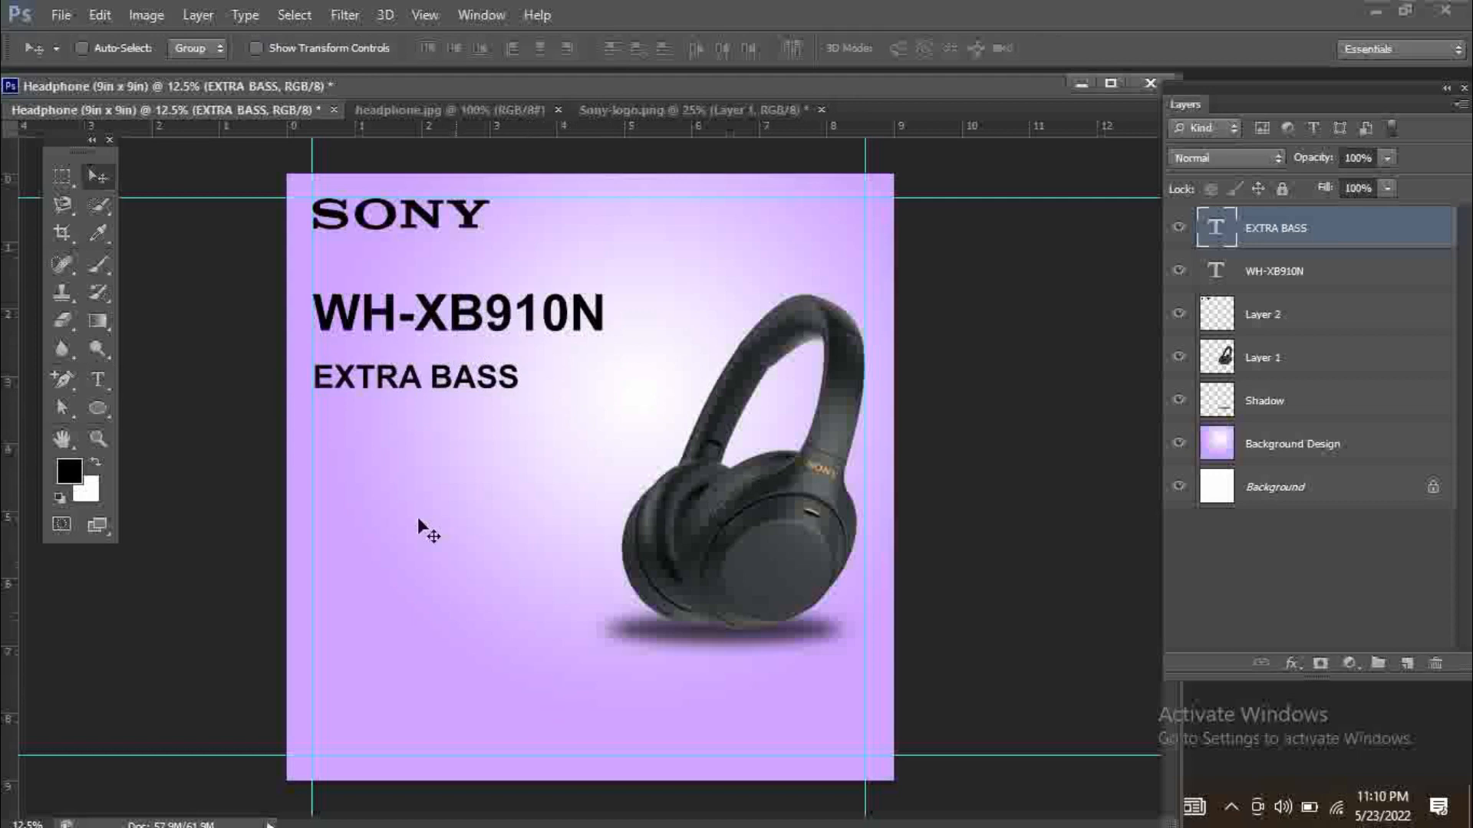
# Duplicate the WH-XB910N text below EXTRA BASS, reword the copy as "NOISE" and align it with the left margin guide
pyautogui.rightClick(384, 316)
pyautogui.click(406, 321)
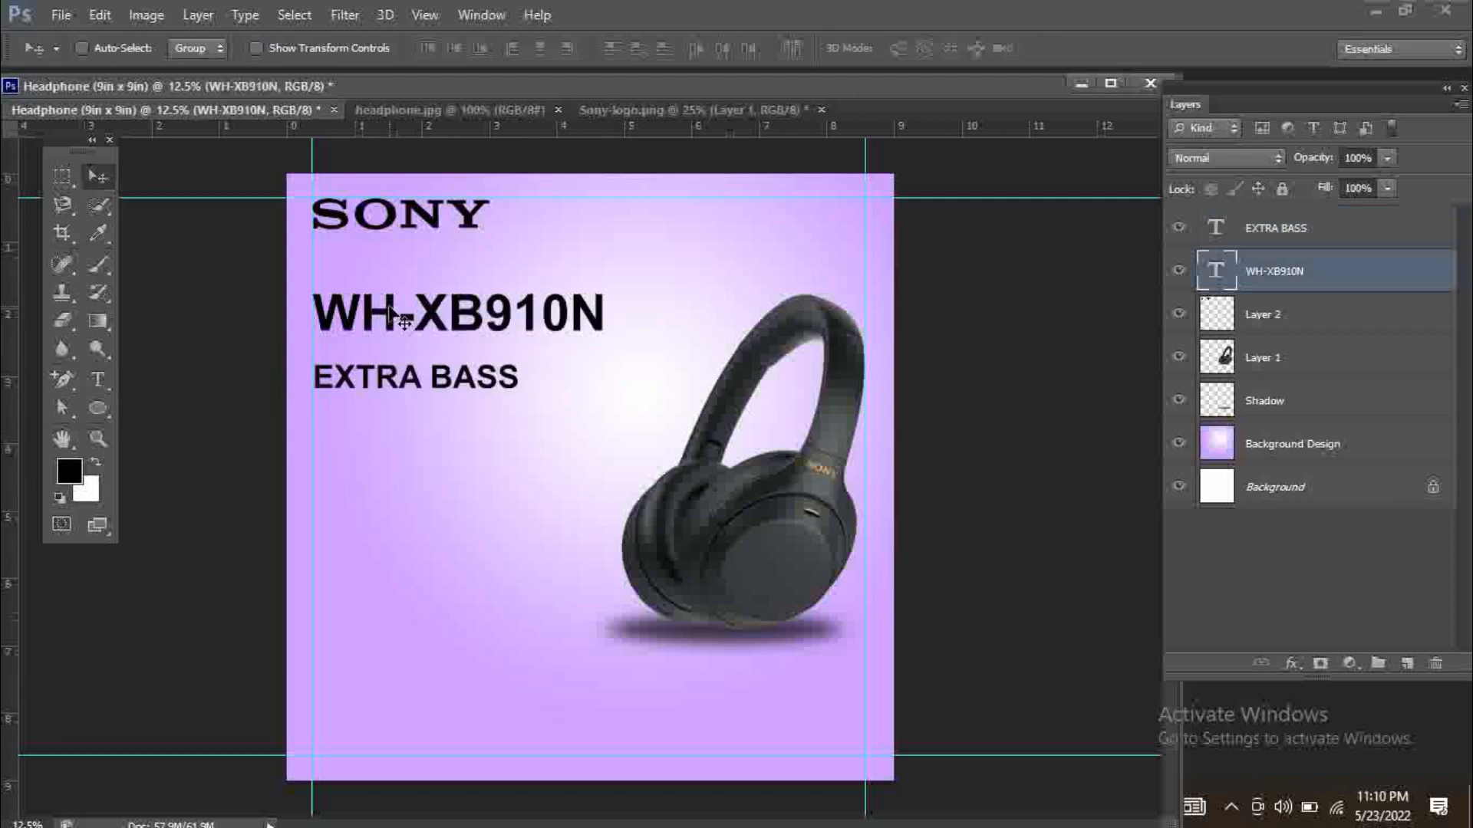
pyautogui.moveTo(395, 328); pyautogui.dragTo(394, 428)
pyautogui.click(97, 379)
pyautogui.moveTo(608, 422); pyautogui.dragTo(292, 417)
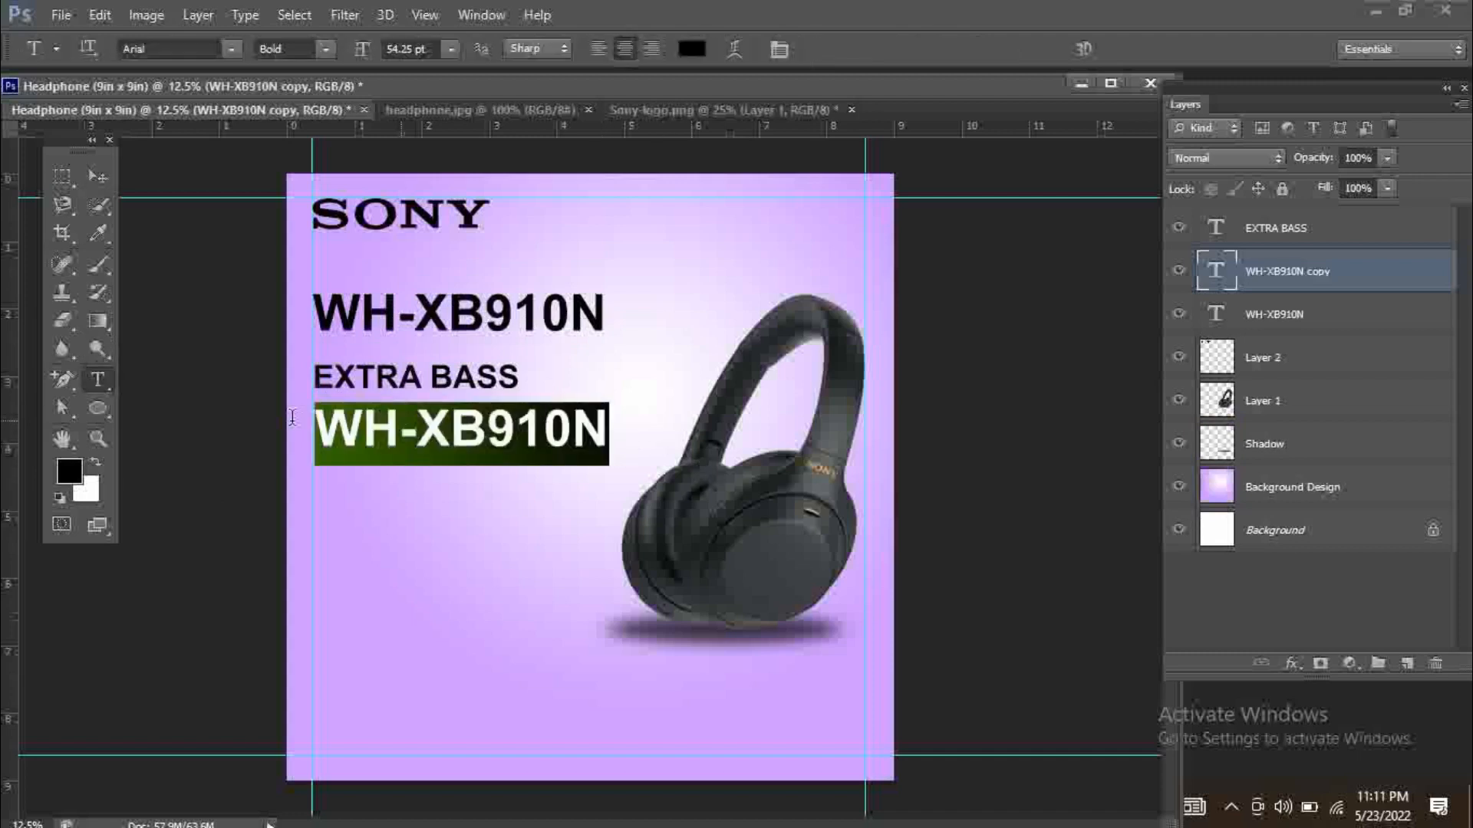
pyautogui.write('NOISE')
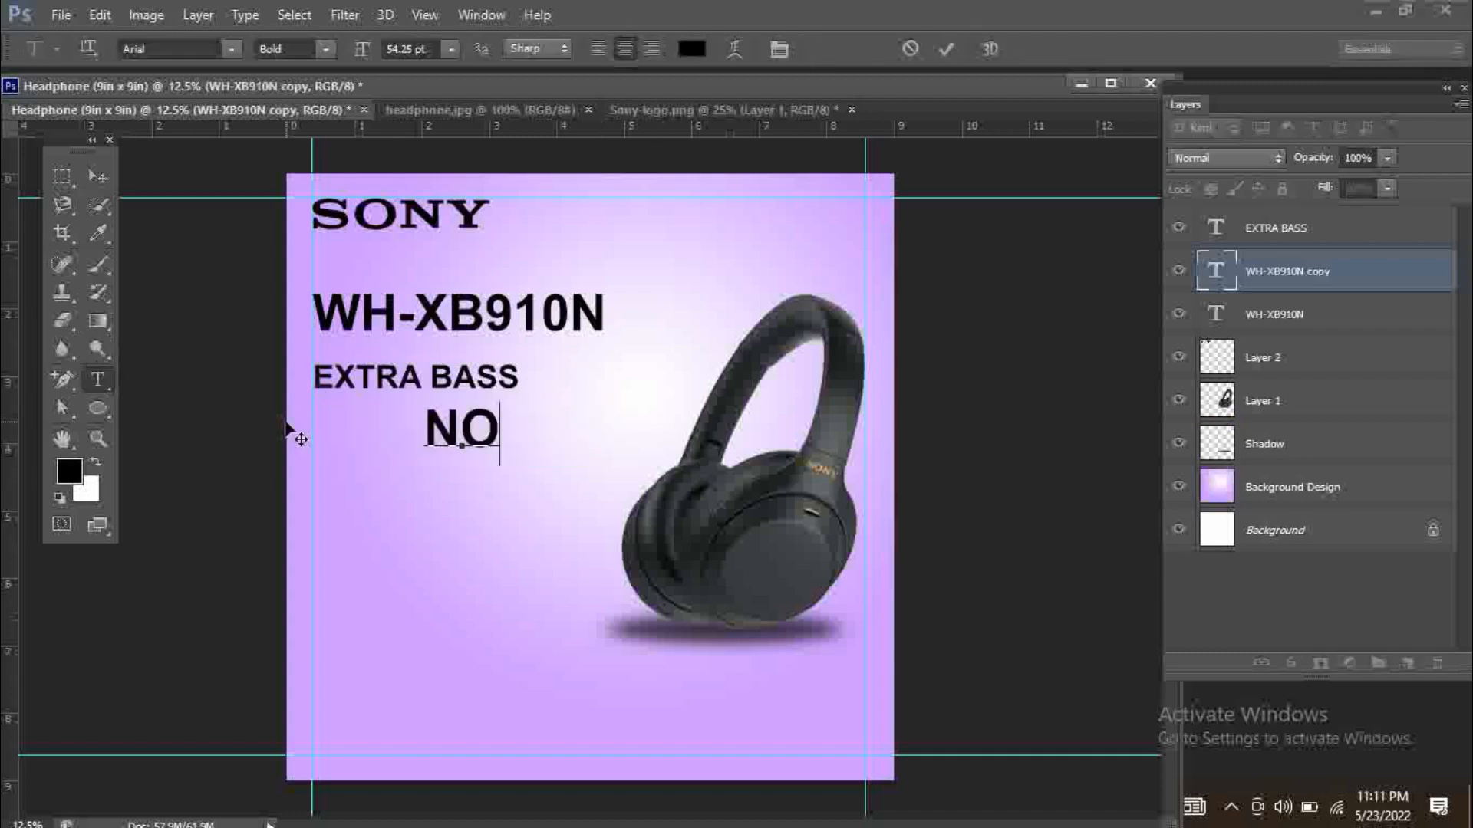
pyautogui.click(98, 175)
pyautogui.moveTo(529, 438); pyautogui.dragTo(275, 459)
# Make a copy of the NOISE text just below it at 45.03 pt, reading "CANCELLATION"
pyautogui.hotkey('ctrl', 't')
pyautogui.press('Return')
pyautogui.press('t')
pyautogui.write('CA')
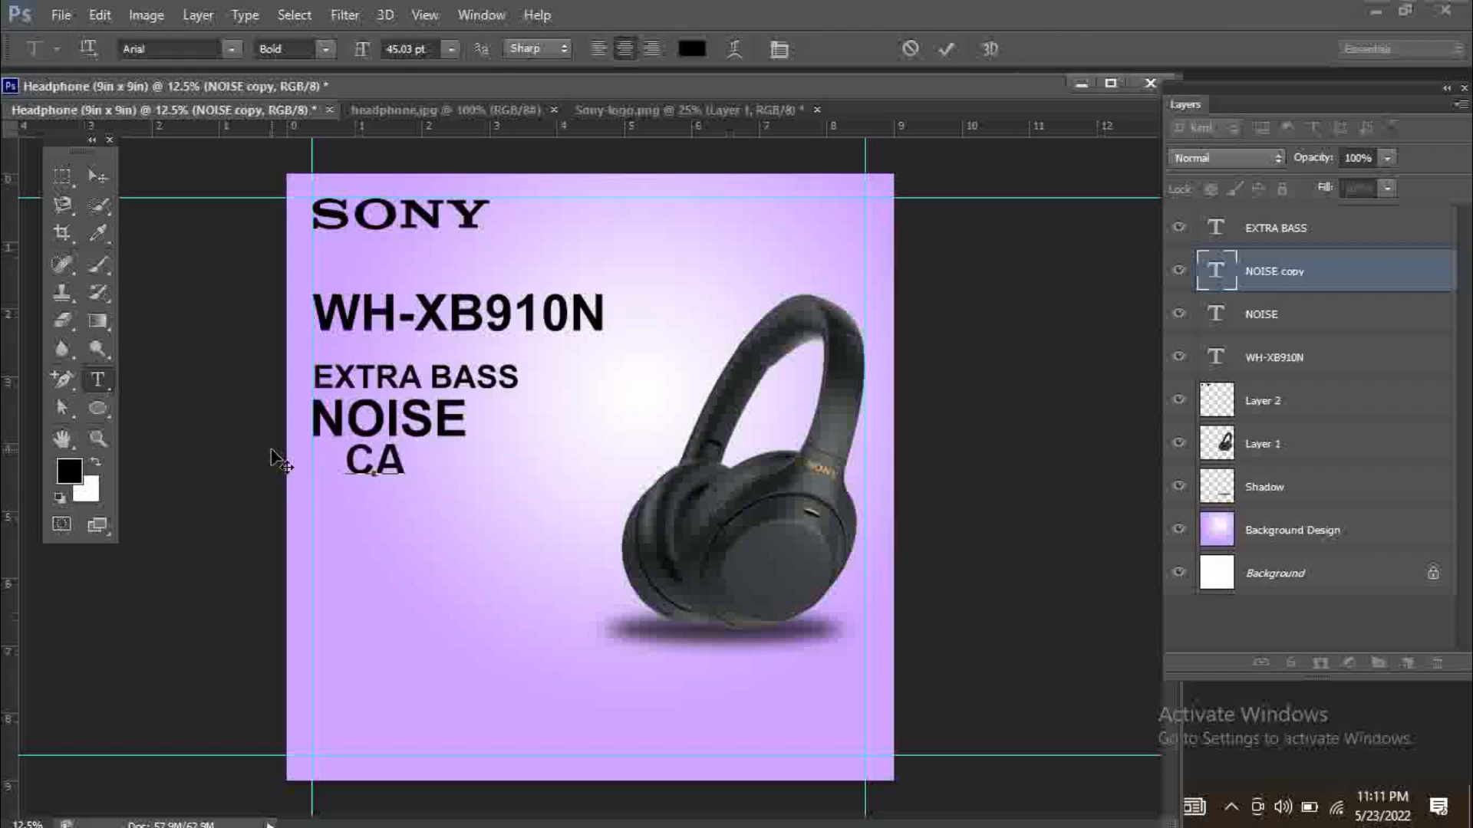
pyautogui.write('NCELLATION')
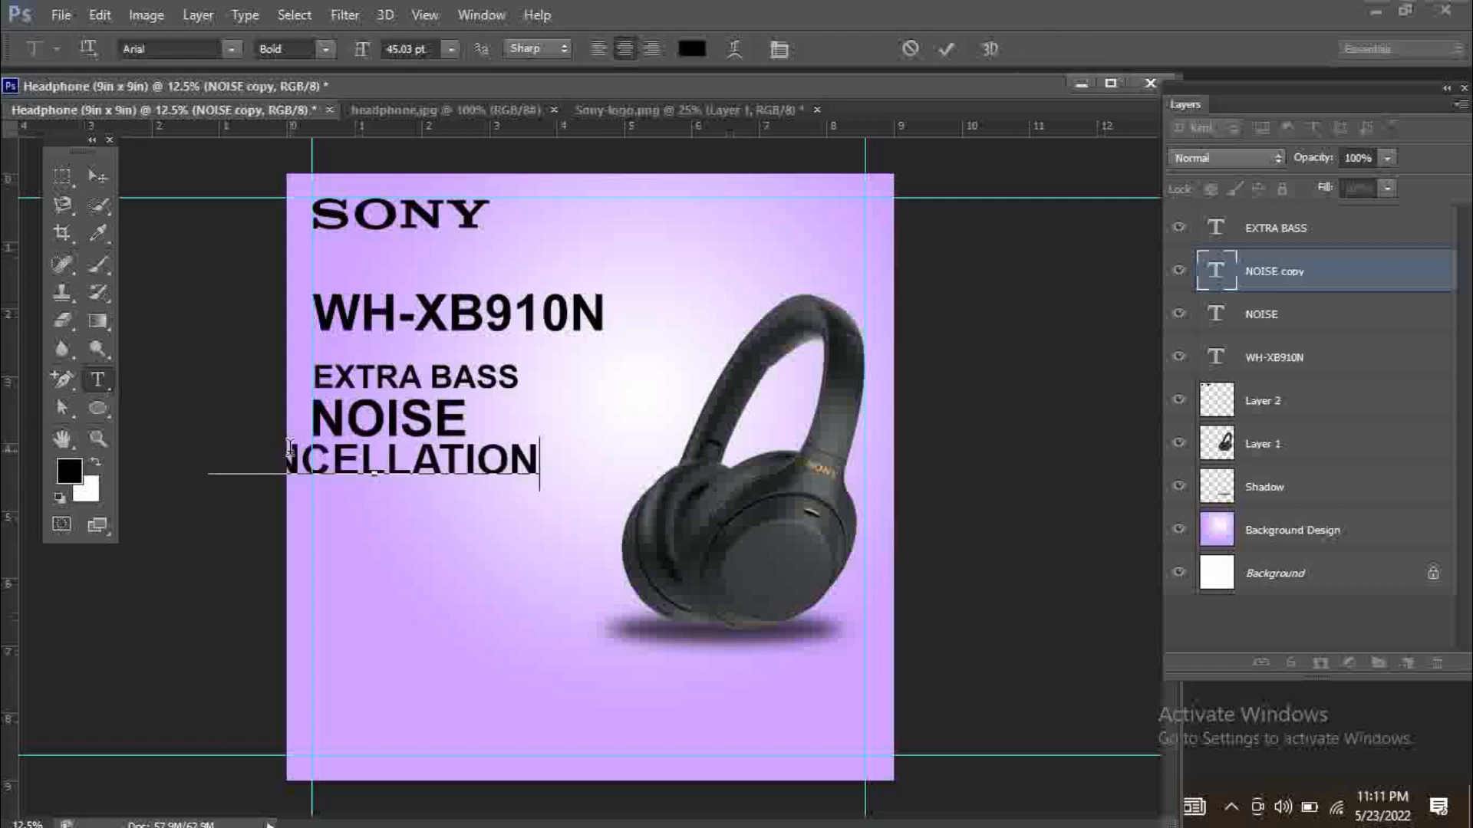
# Align the CANCELLATION text's left edge with the left margin guide and duplicate it directly below
pyautogui.click(97, 176)
pyautogui.moveTo(400, 468); pyautogui.dragTo(493, 477)
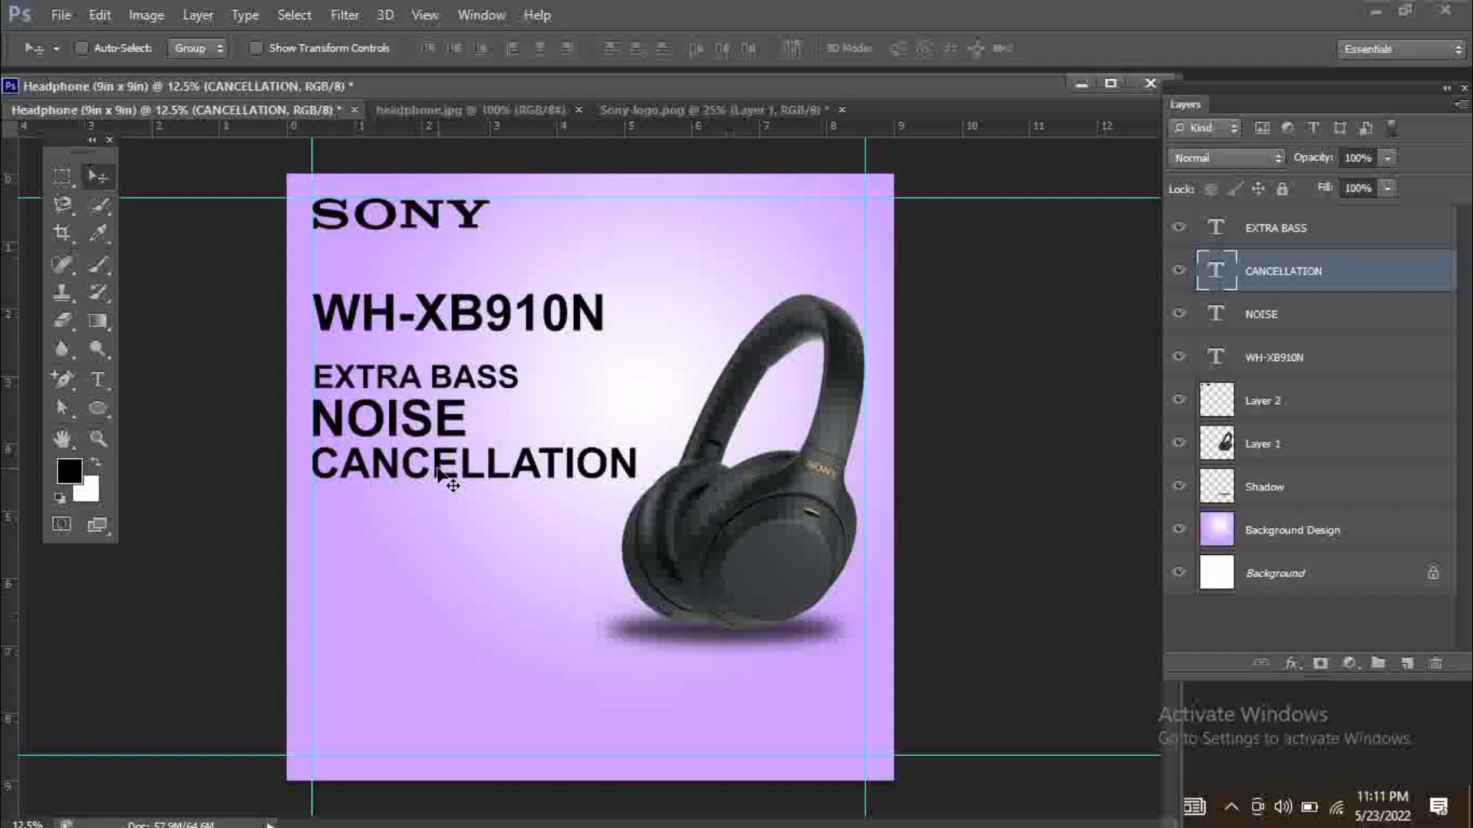
pyautogui.moveTo(442, 475); pyautogui.dragTo(442, 518)
# Change the lower CANCELLATION copy's wording to "HEADPHONES" and align its left edge with the left margin guide
pyautogui.press('t')
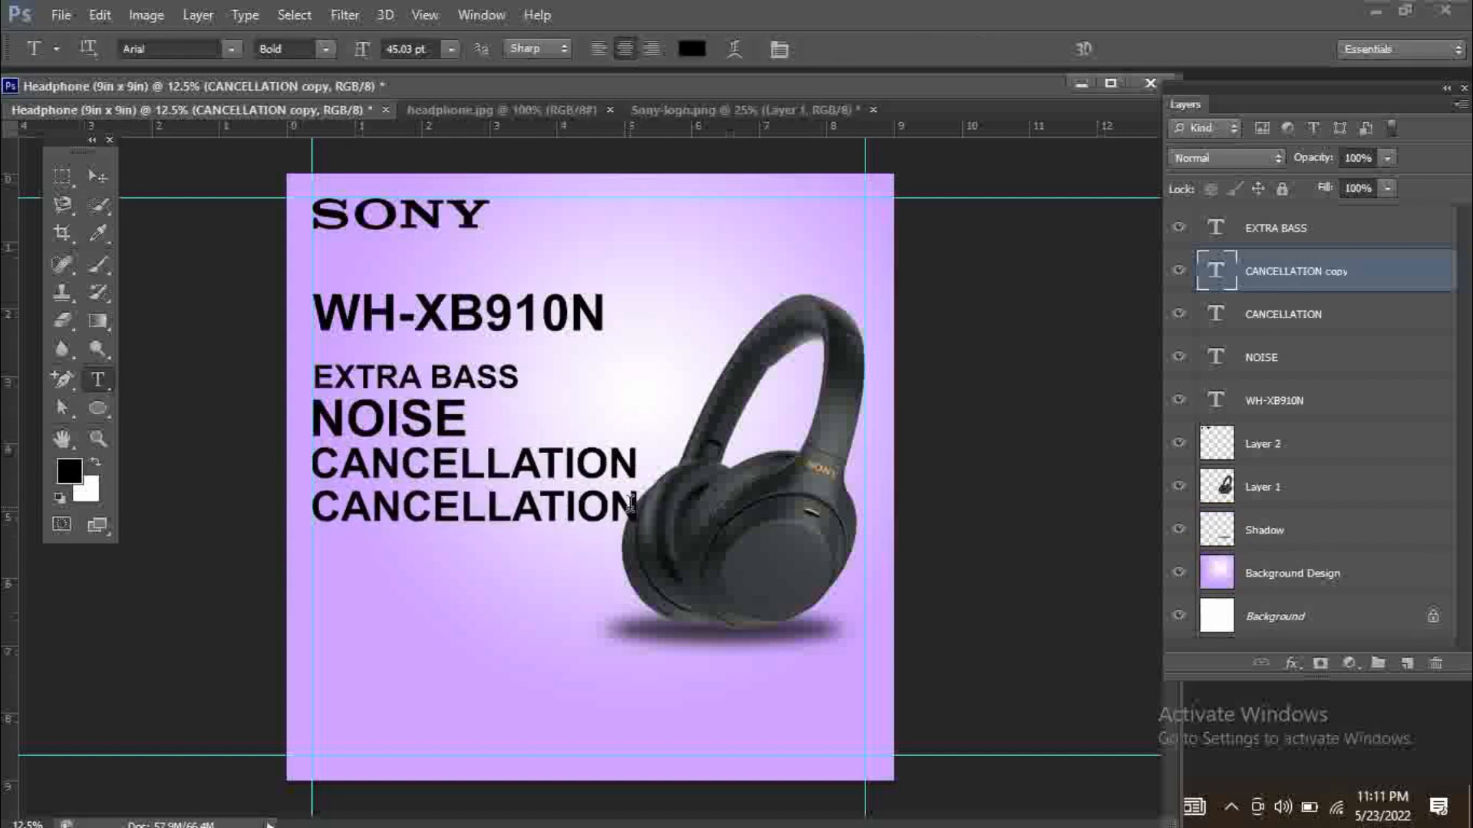
pyautogui.moveTo(637, 506); pyautogui.dragTo(251, 495)
pyautogui.write('HEADP')
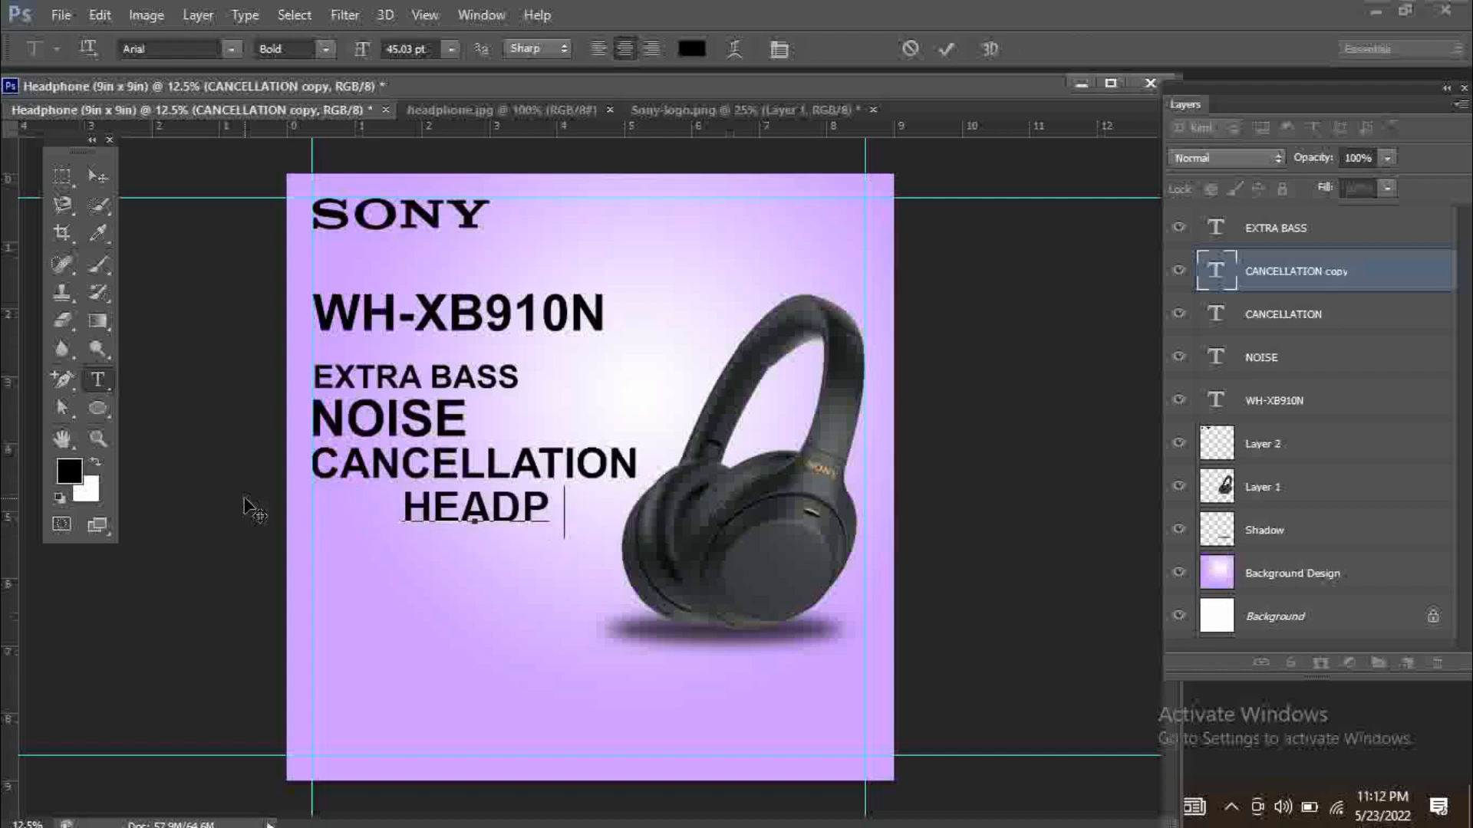
pyautogui.write('HONES')
pyautogui.click(98, 176)
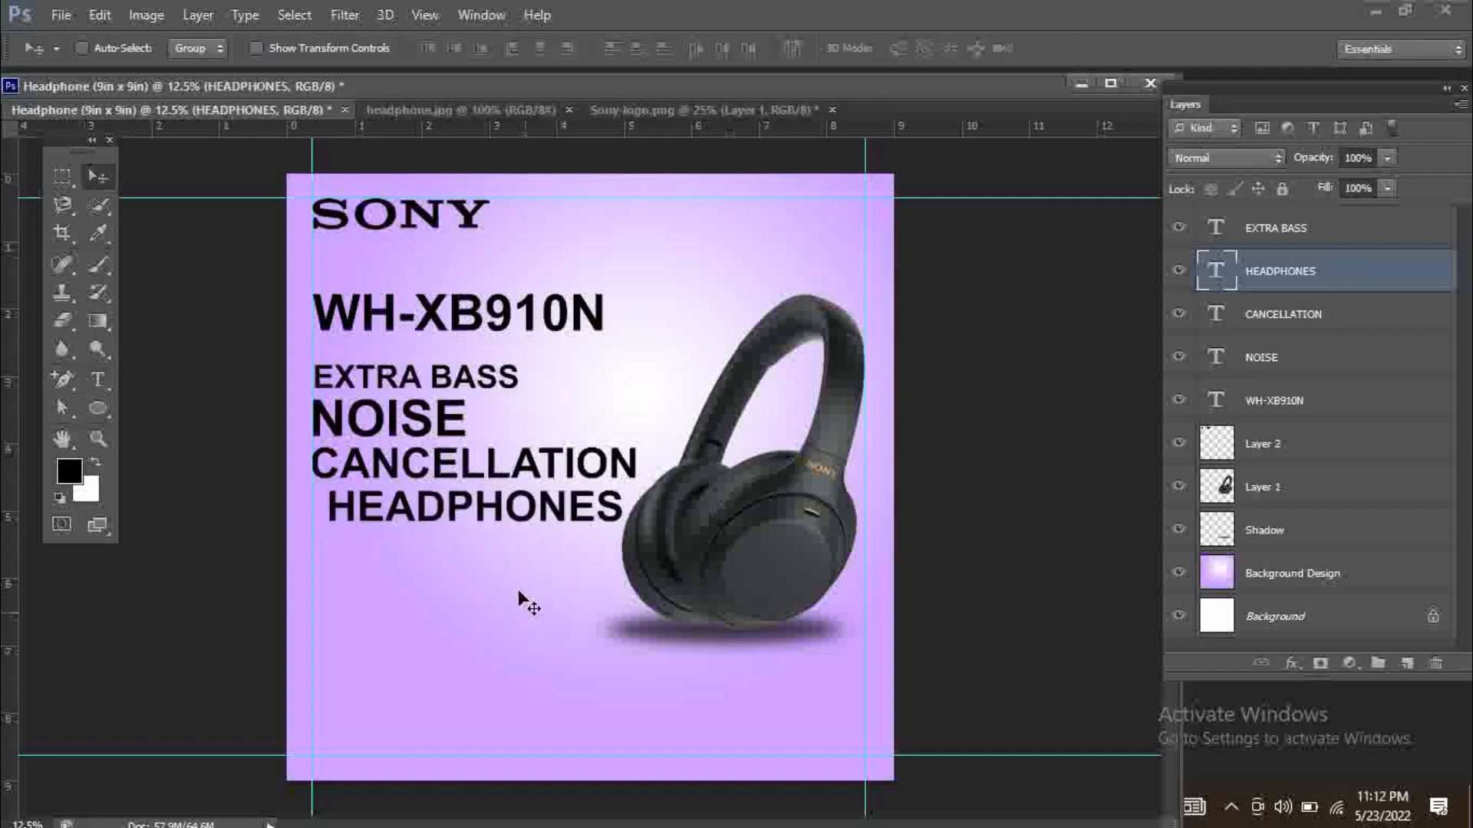
pyautogui.moveTo(549, 509); pyautogui.dragTo(535, 513)
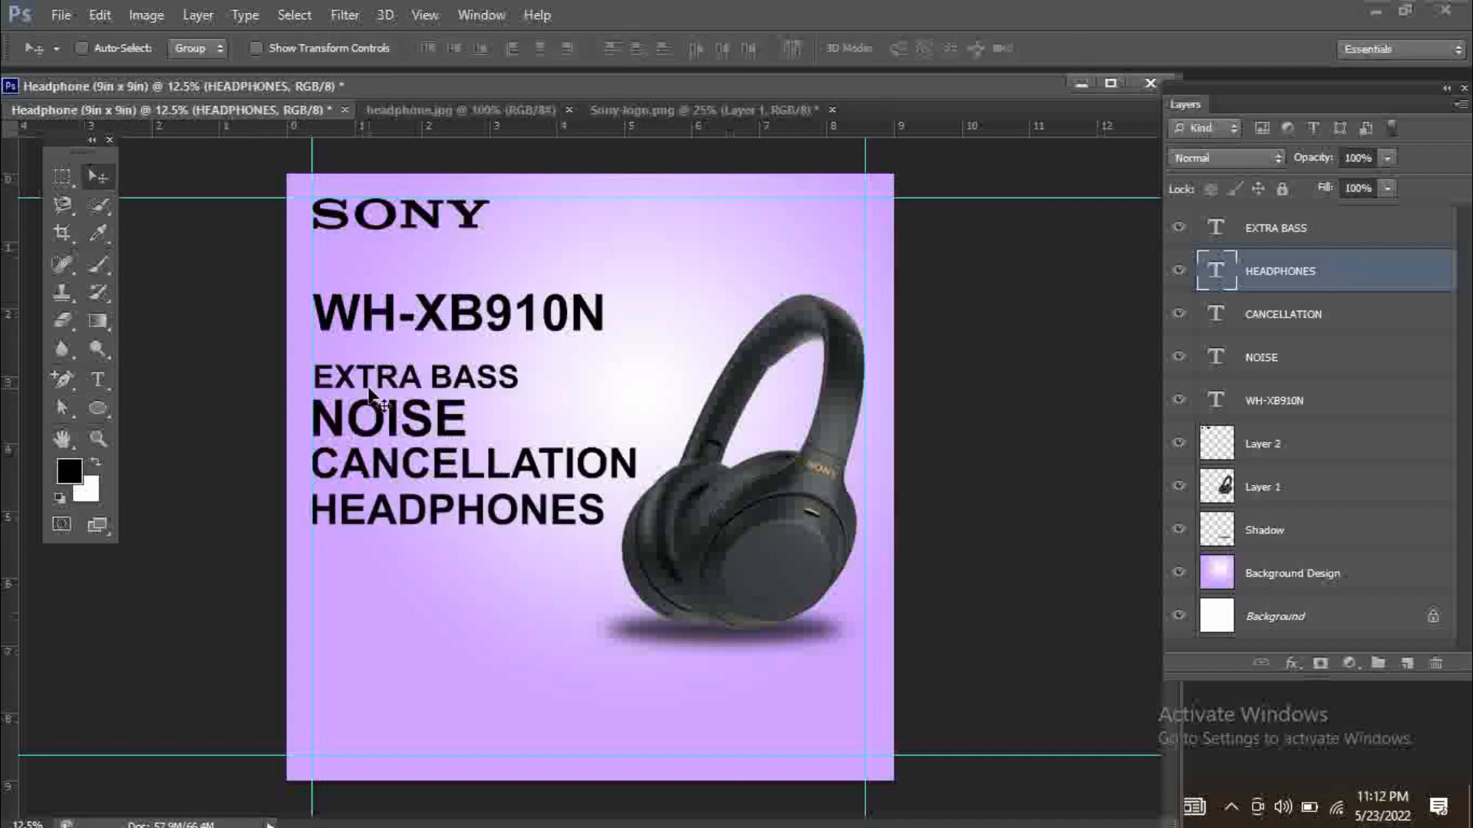
# Nudge the EXTRA BASS text slightly so its left edge lines up with the text lines below
pyautogui.rightClick(366, 395)
pyautogui.click(376, 385)
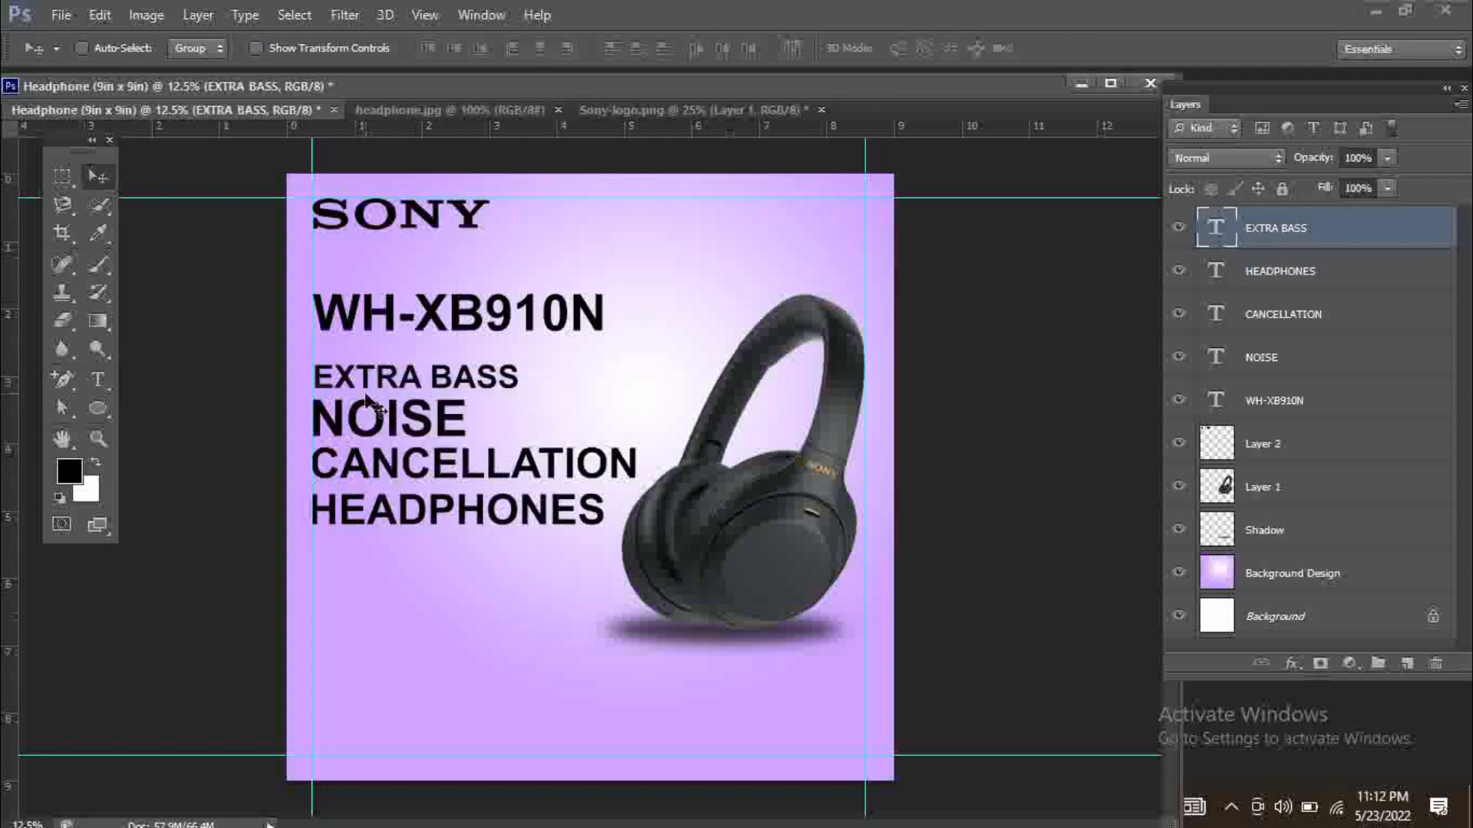
pyautogui.moveTo(388, 377); pyautogui.dragTo(387, 377)
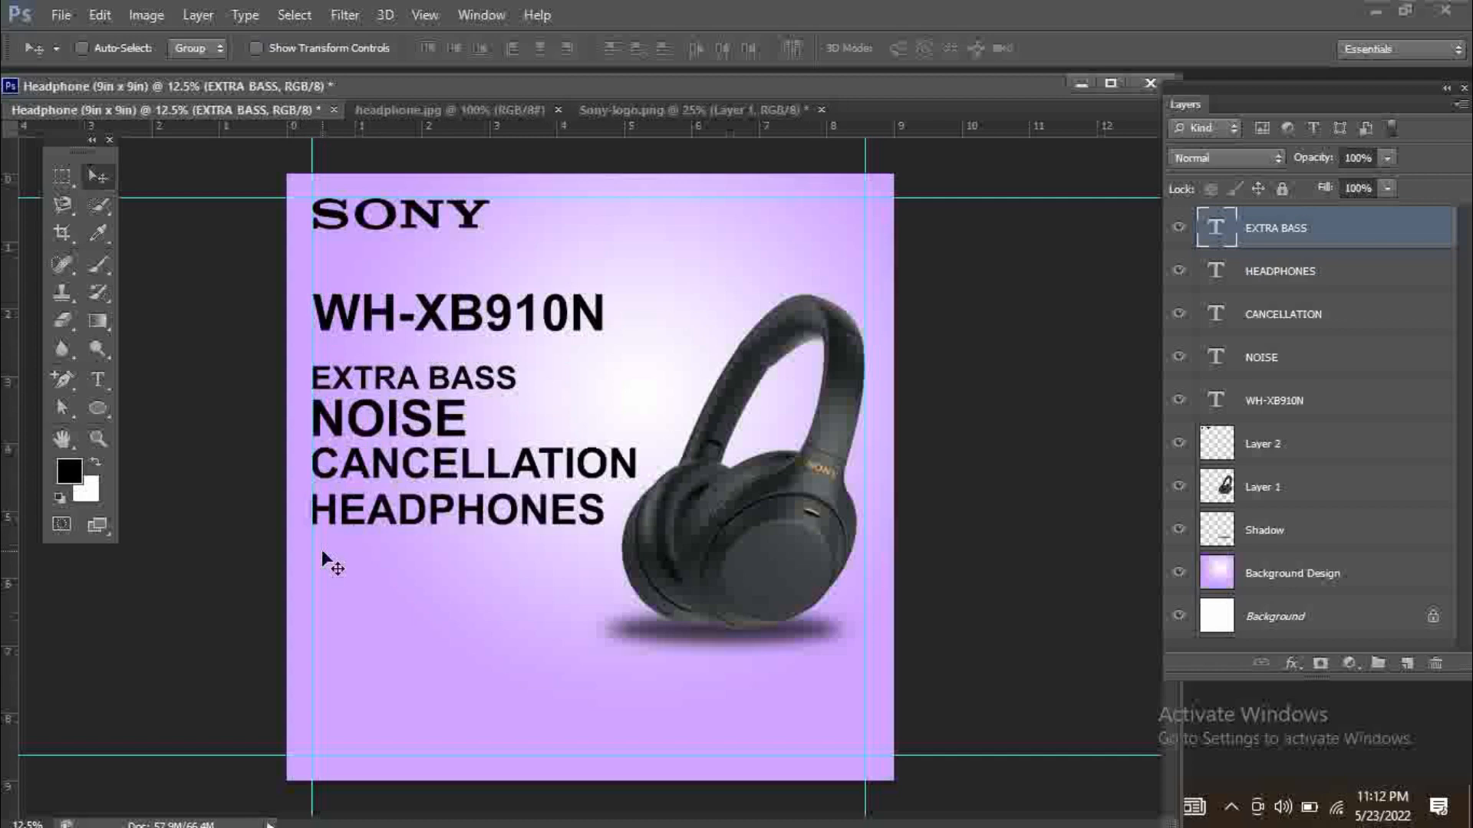
pyautogui.click(98, 379)
pyautogui.moveTo(605, 511); pyautogui.dragTo(286, 514)
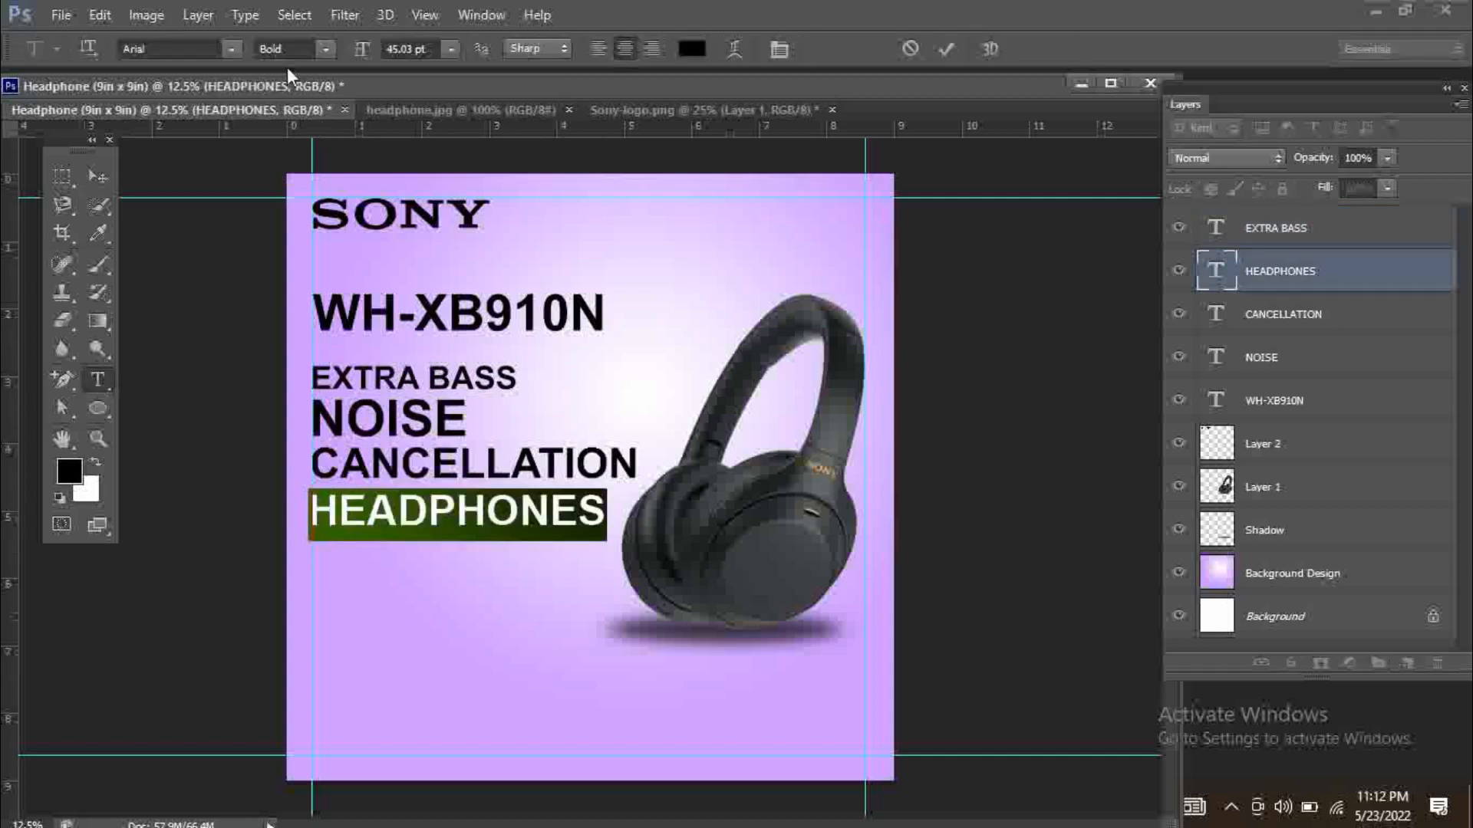
pyautogui.click(97, 177)
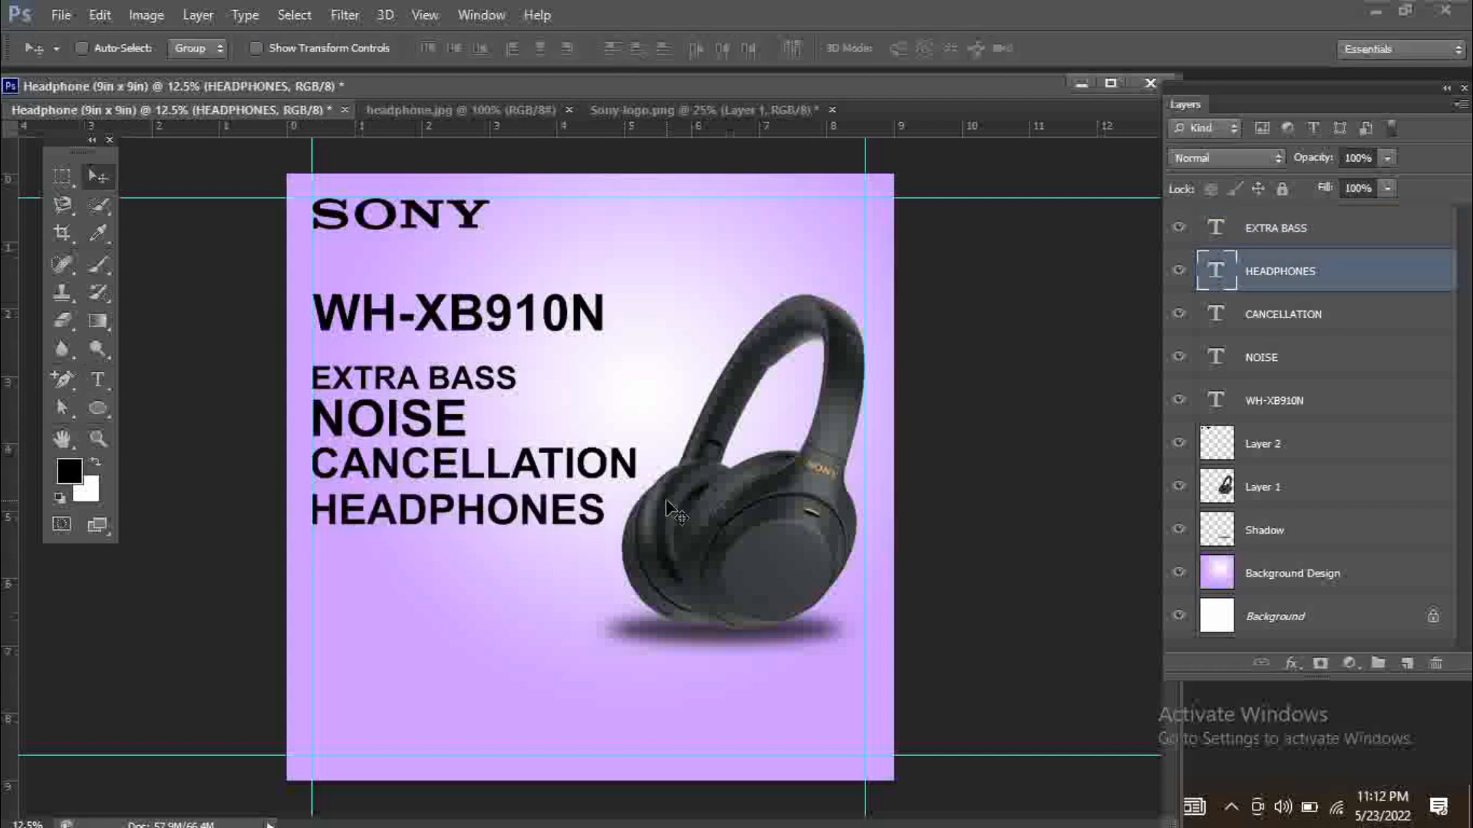
pyautogui.click(98, 379)
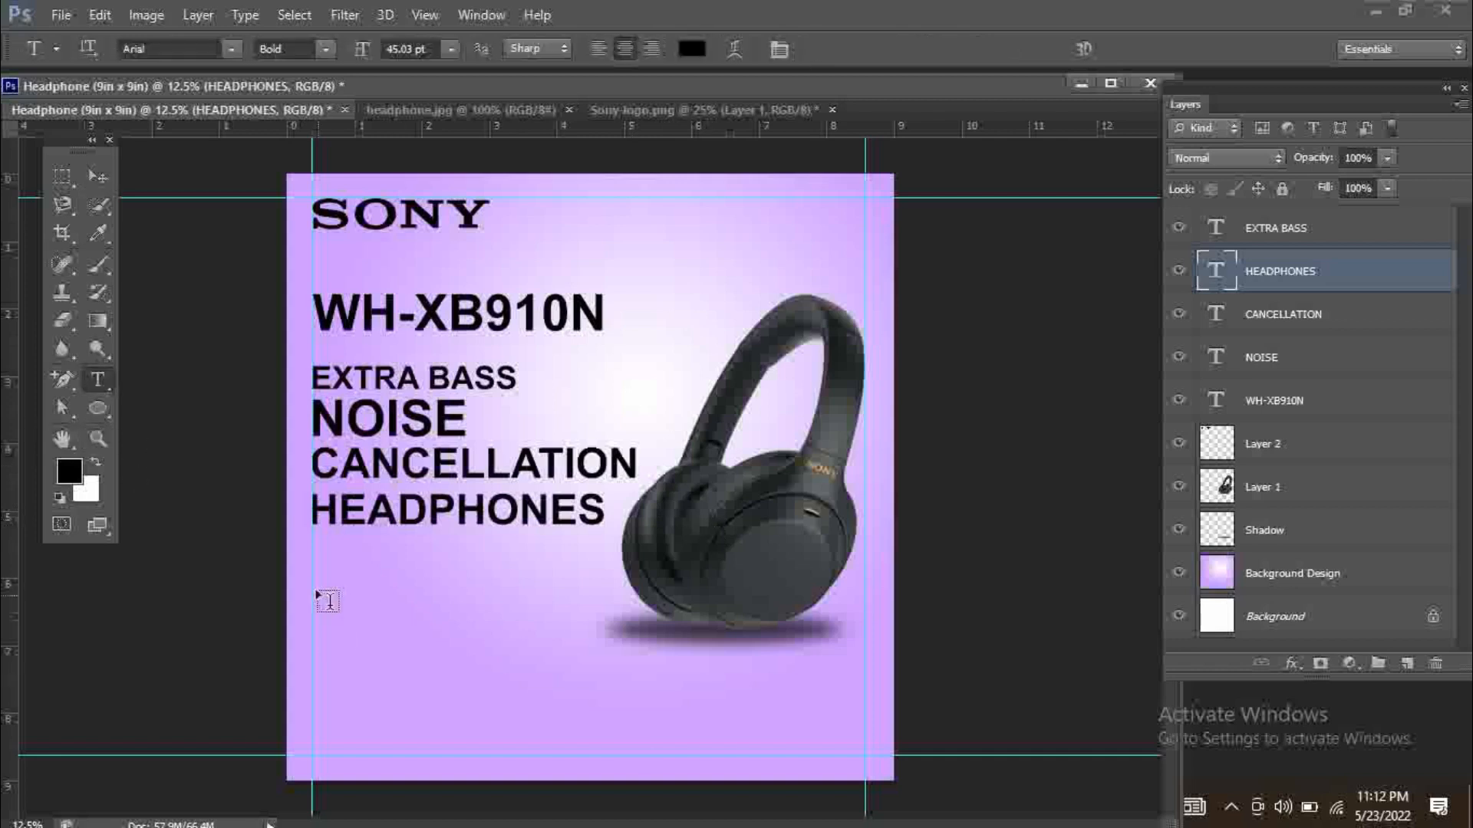
pyautogui.click(97, 177)
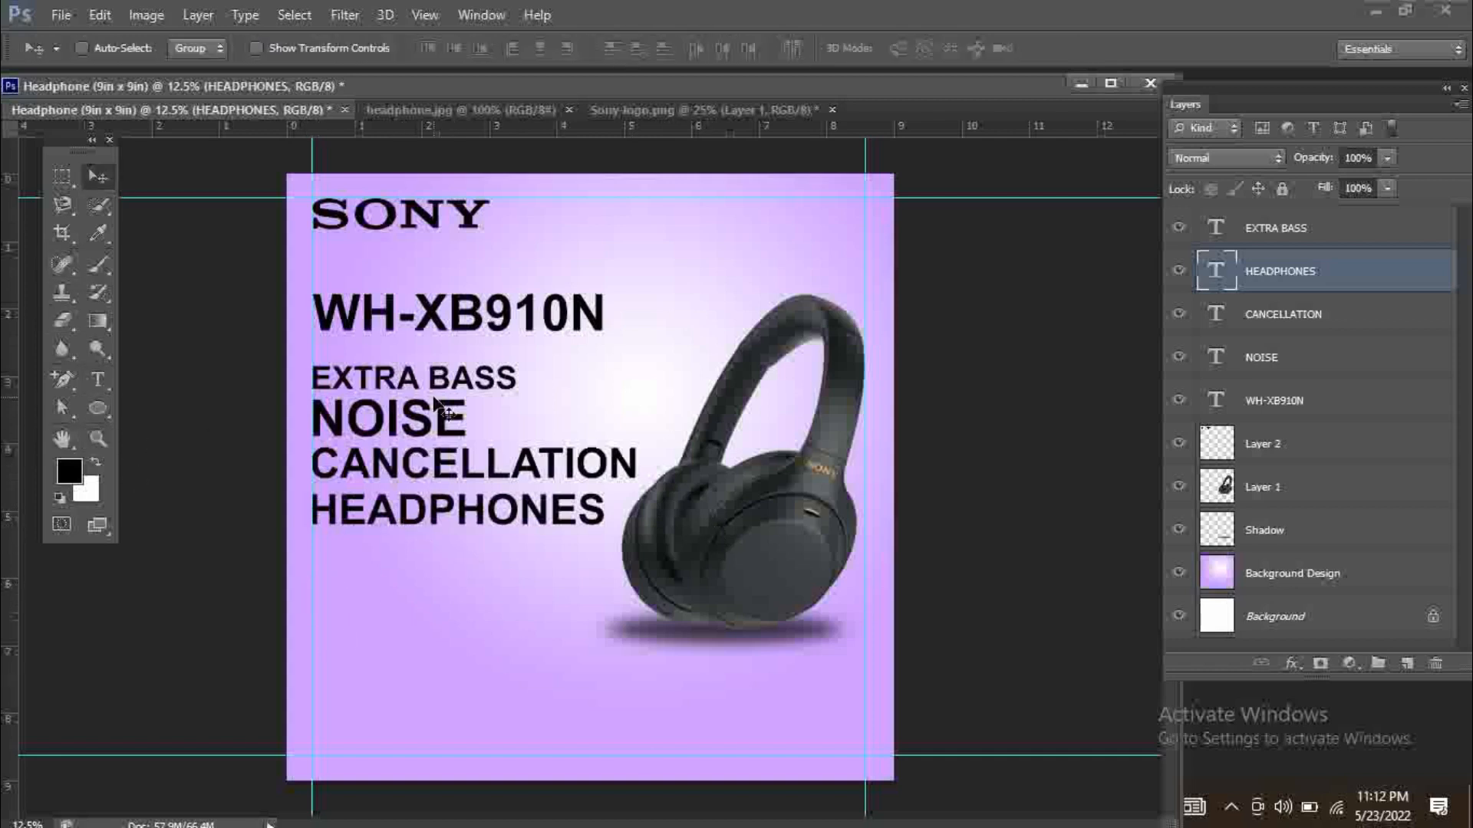
# Duplicate the EXTRA BASS text into the empty area below HEADPHONES, keeping it near the left margin guide
pyautogui.rightClick(489, 381)
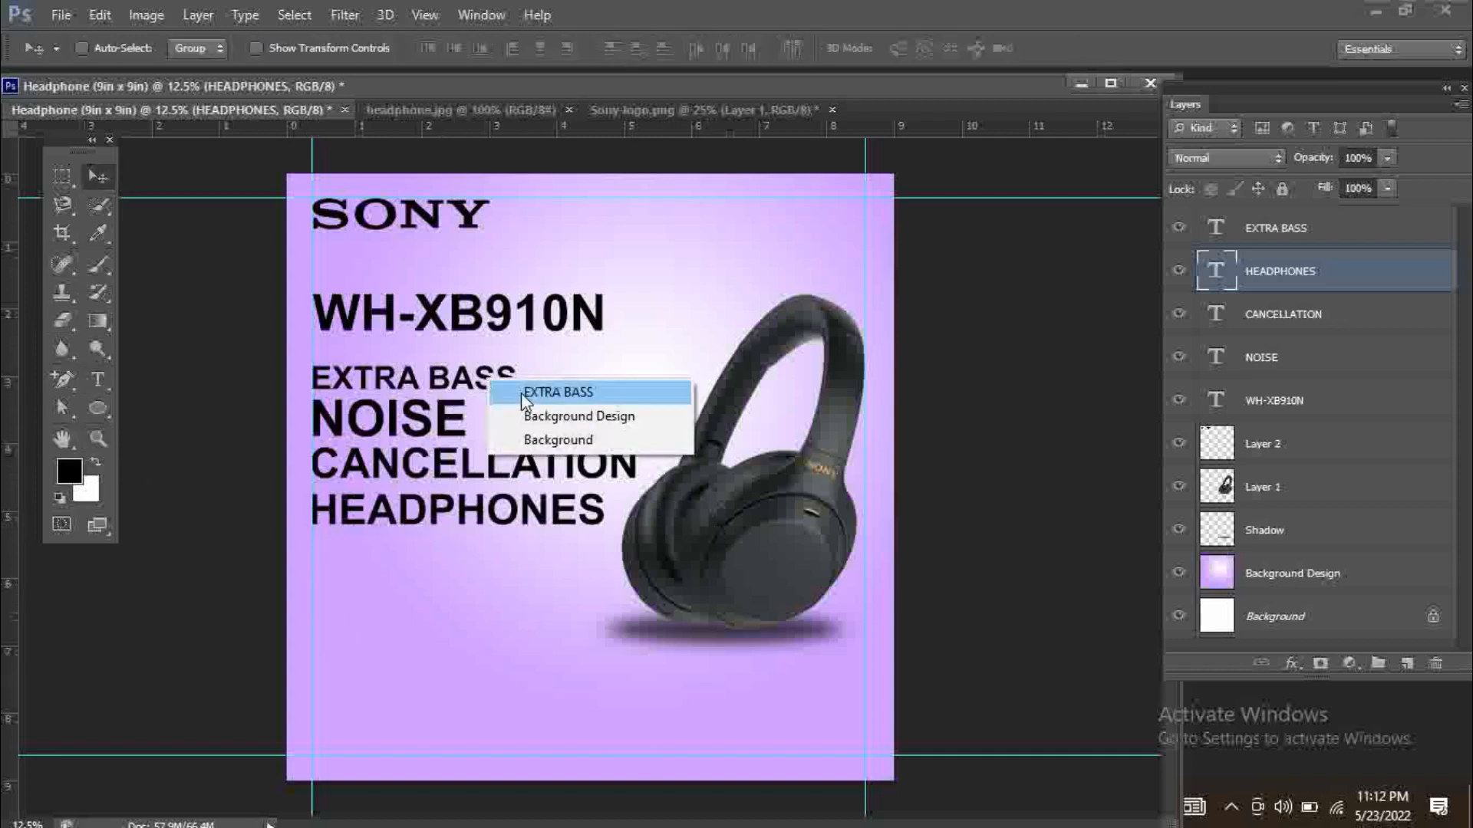
pyautogui.click(523, 394)
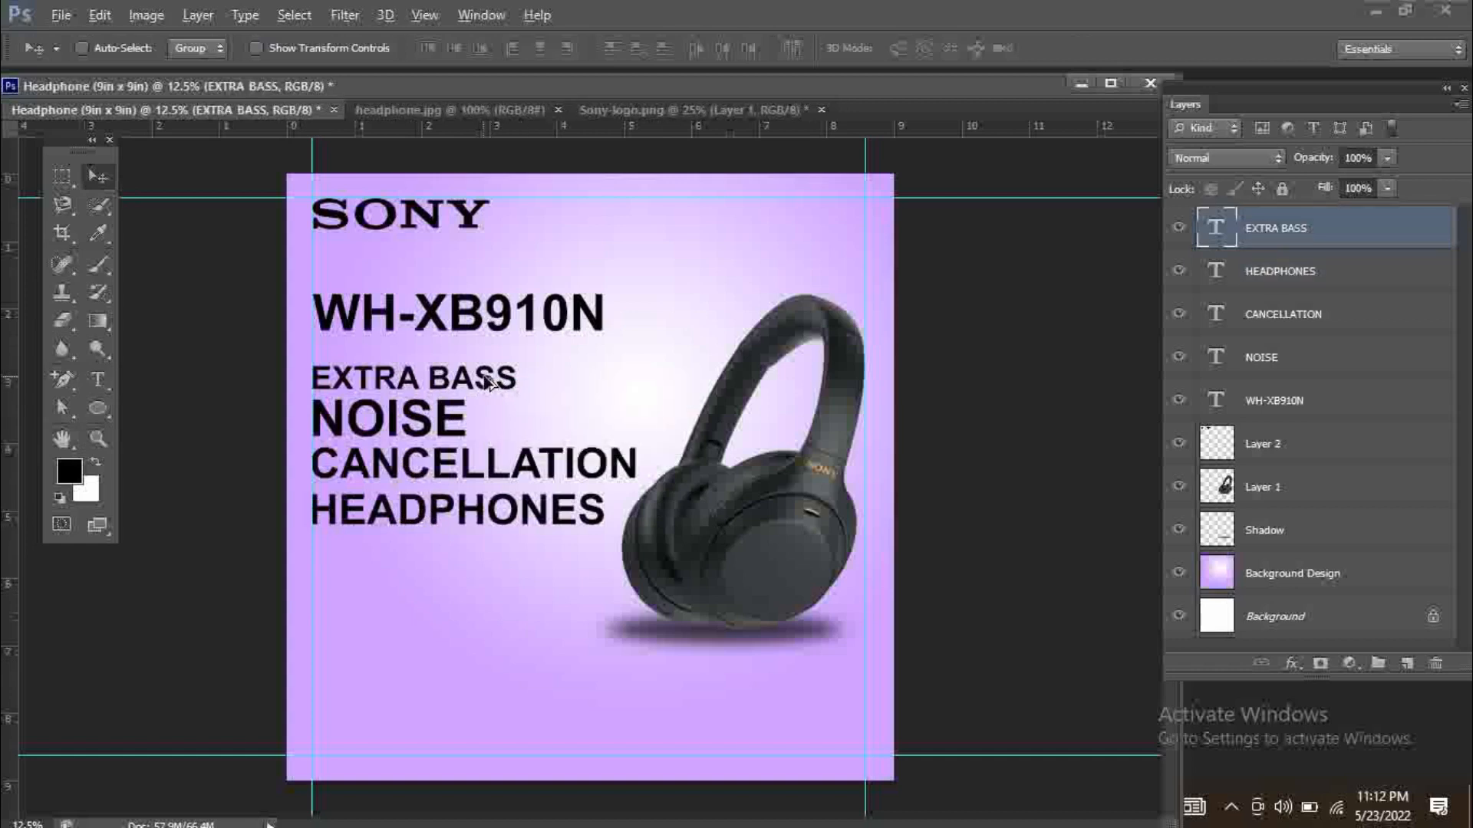
pyautogui.moveTo(489, 381); pyautogui.dragTo(500, 589)
pyautogui.press('t')
pyautogui.click(97, 177)
pyautogui.click(101, 385)
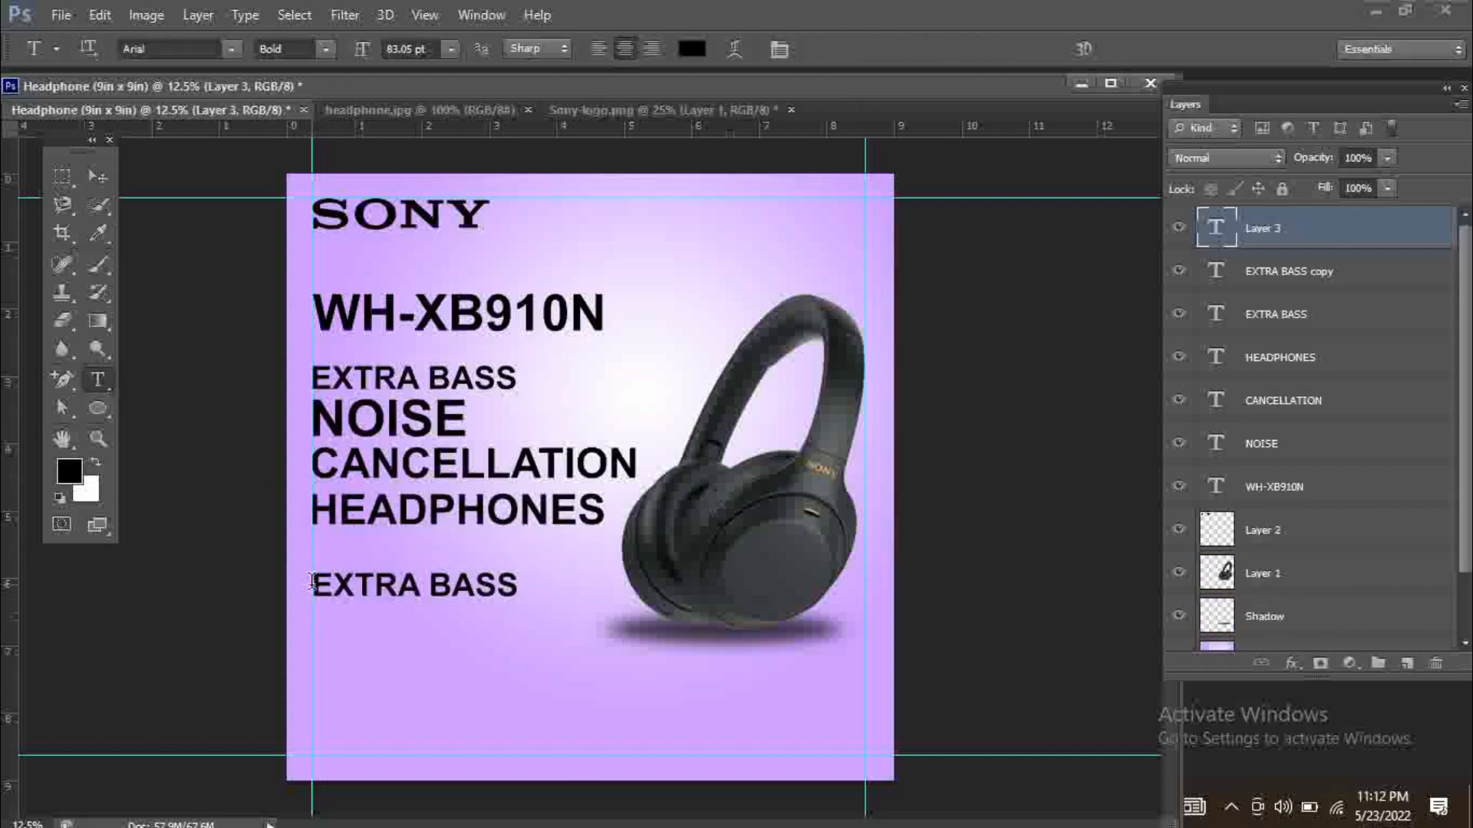
# Replace the wording of the lower EXTRA BASS copy with the price "Rs.19,990/-"
pyautogui.moveTo(312, 581); pyautogui.dragTo(560, 620)
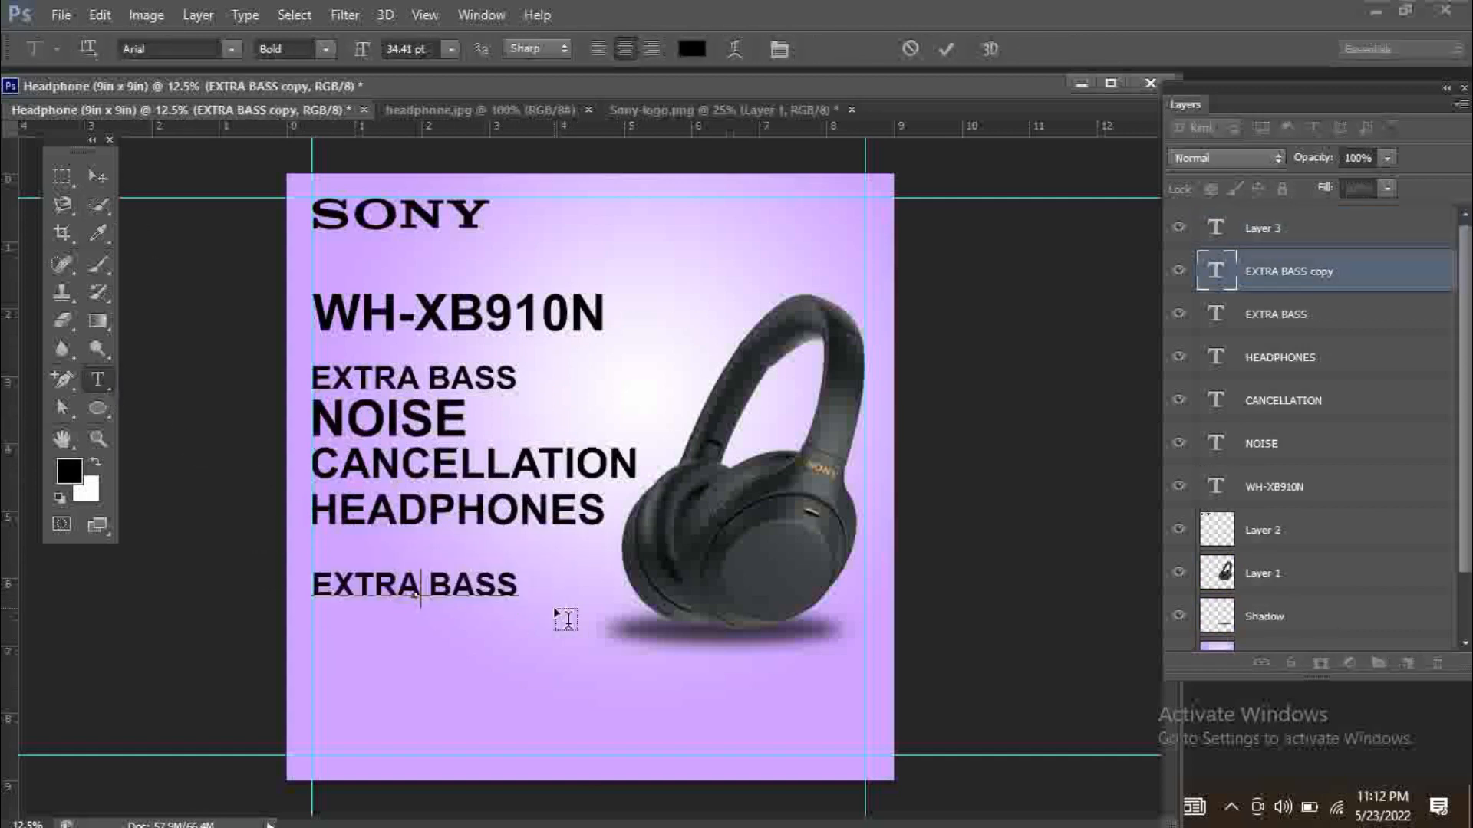
pyautogui.press('BackSpace')
pyautogui.write('Rs.')
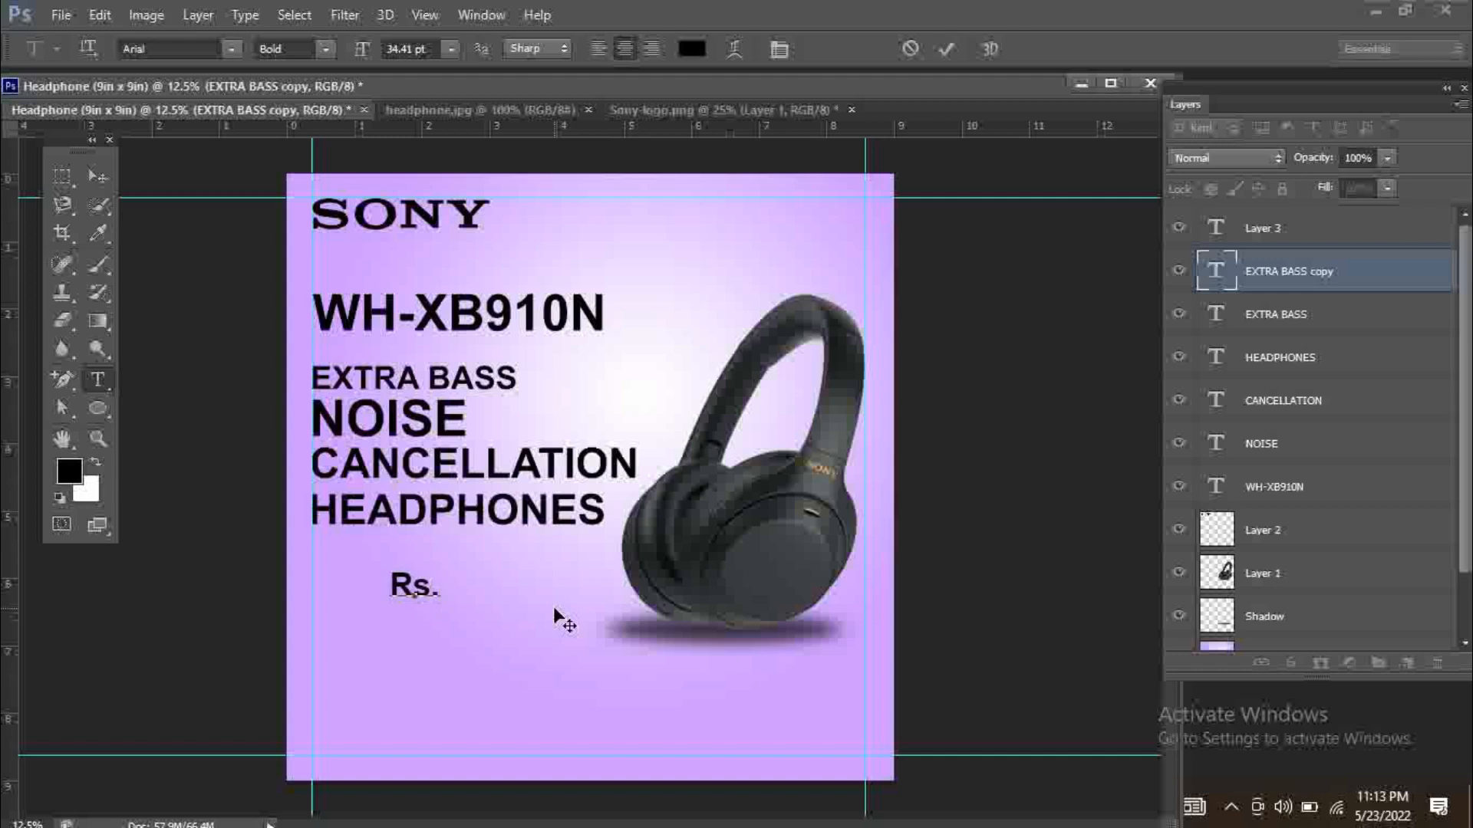
pyautogui.write('19,9')
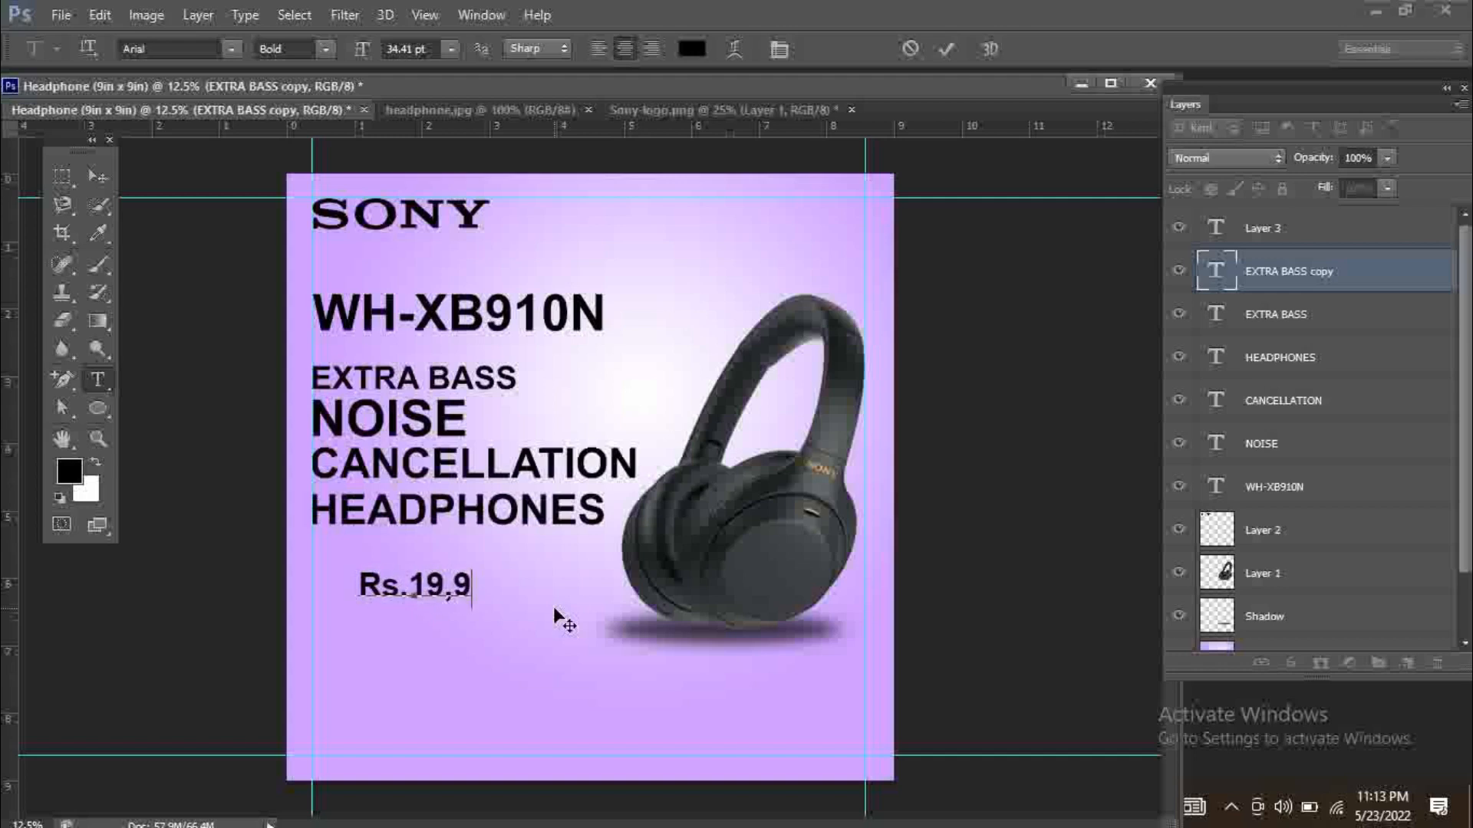
pyautogui.write('90/-')
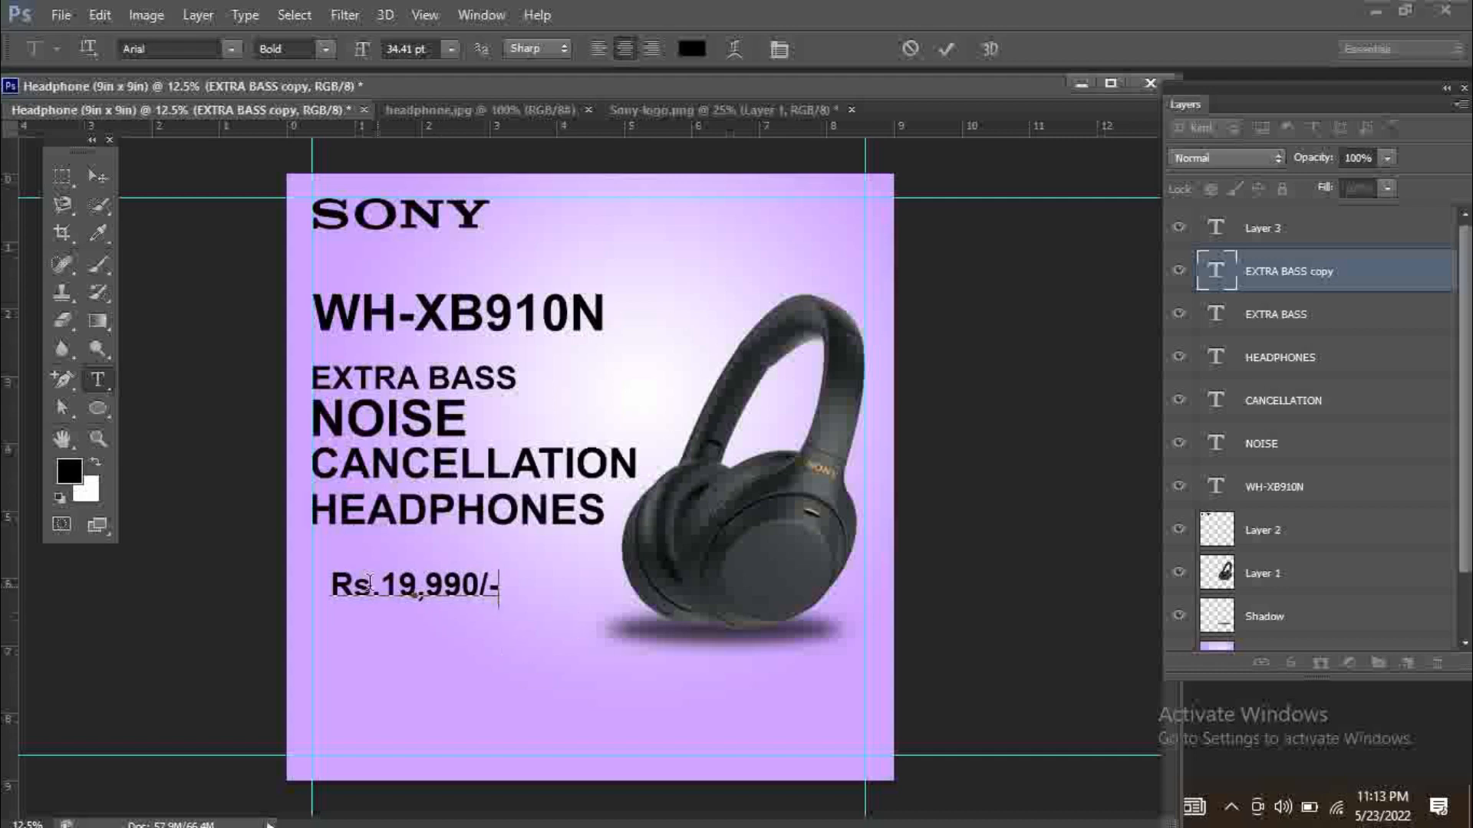
# Apply strikethrough to the whole Rs.19,990/- price text
pyautogui.moveTo(332, 587); pyautogui.dragTo(534, 663)
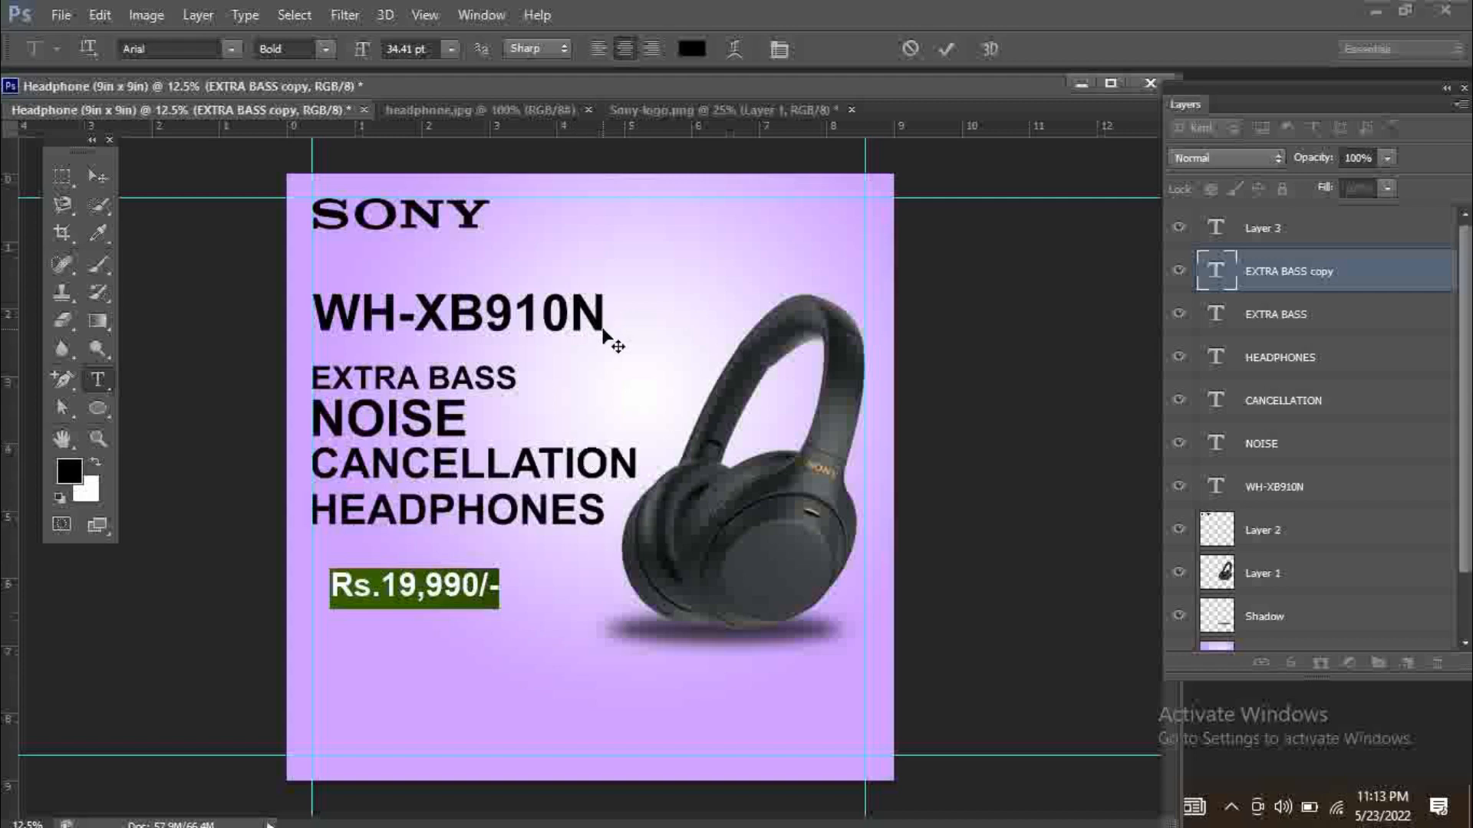
pyautogui.hotkey('ctrl', 't')
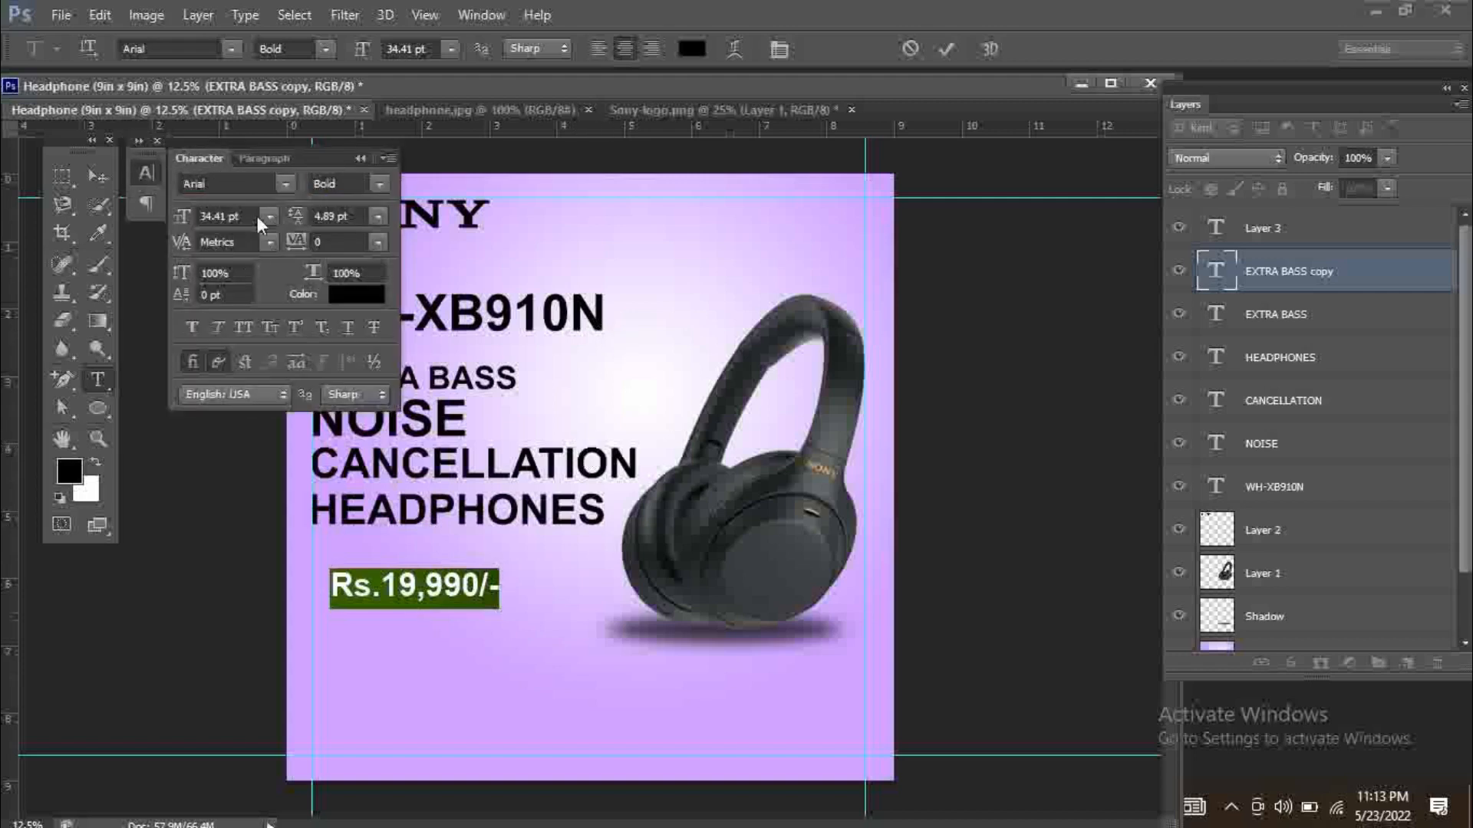
pyautogui.click(374, 335)
pyautogui.click(145, 173)
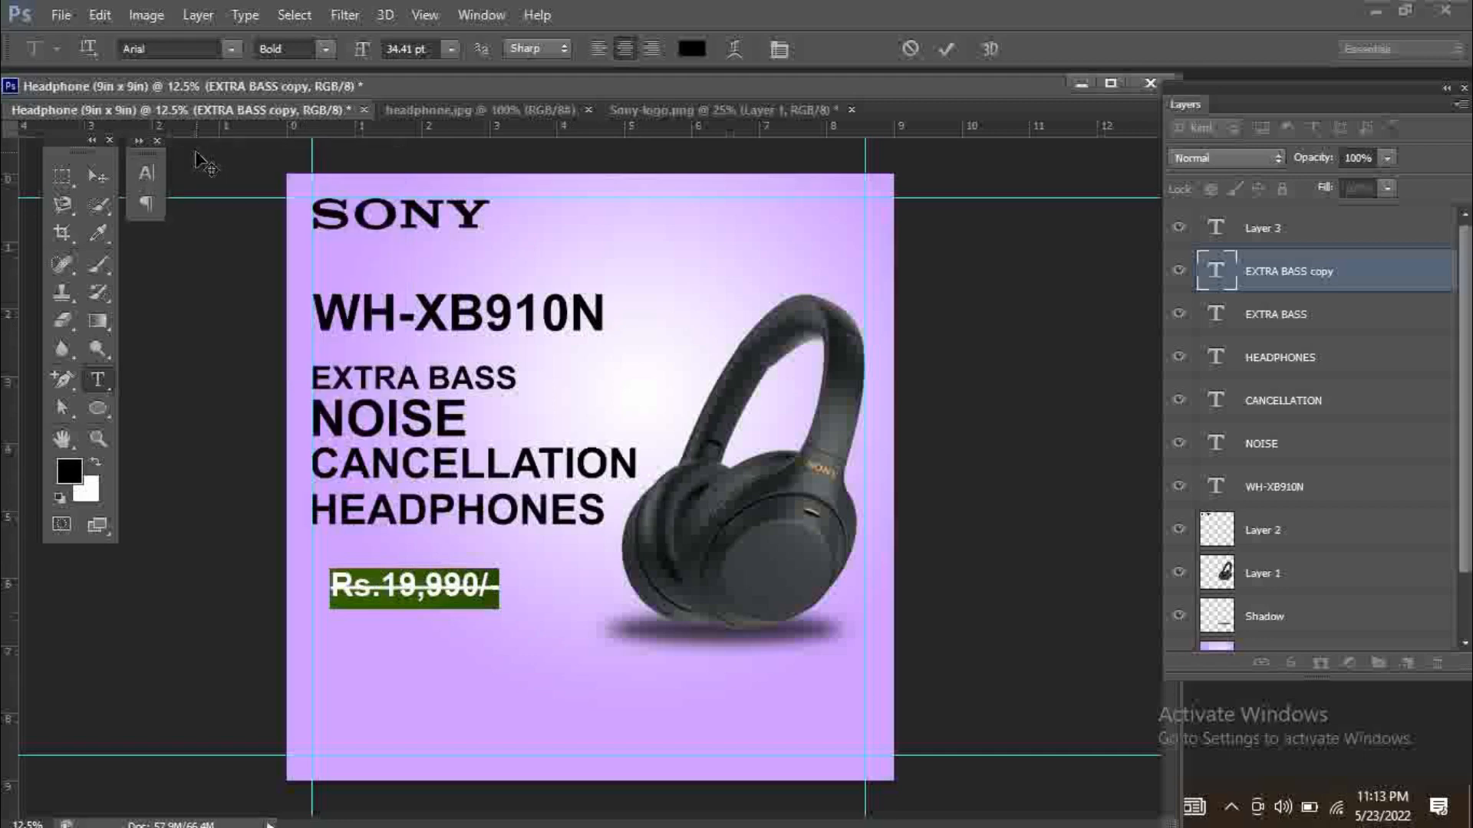
pyautogui.click(99, 180)
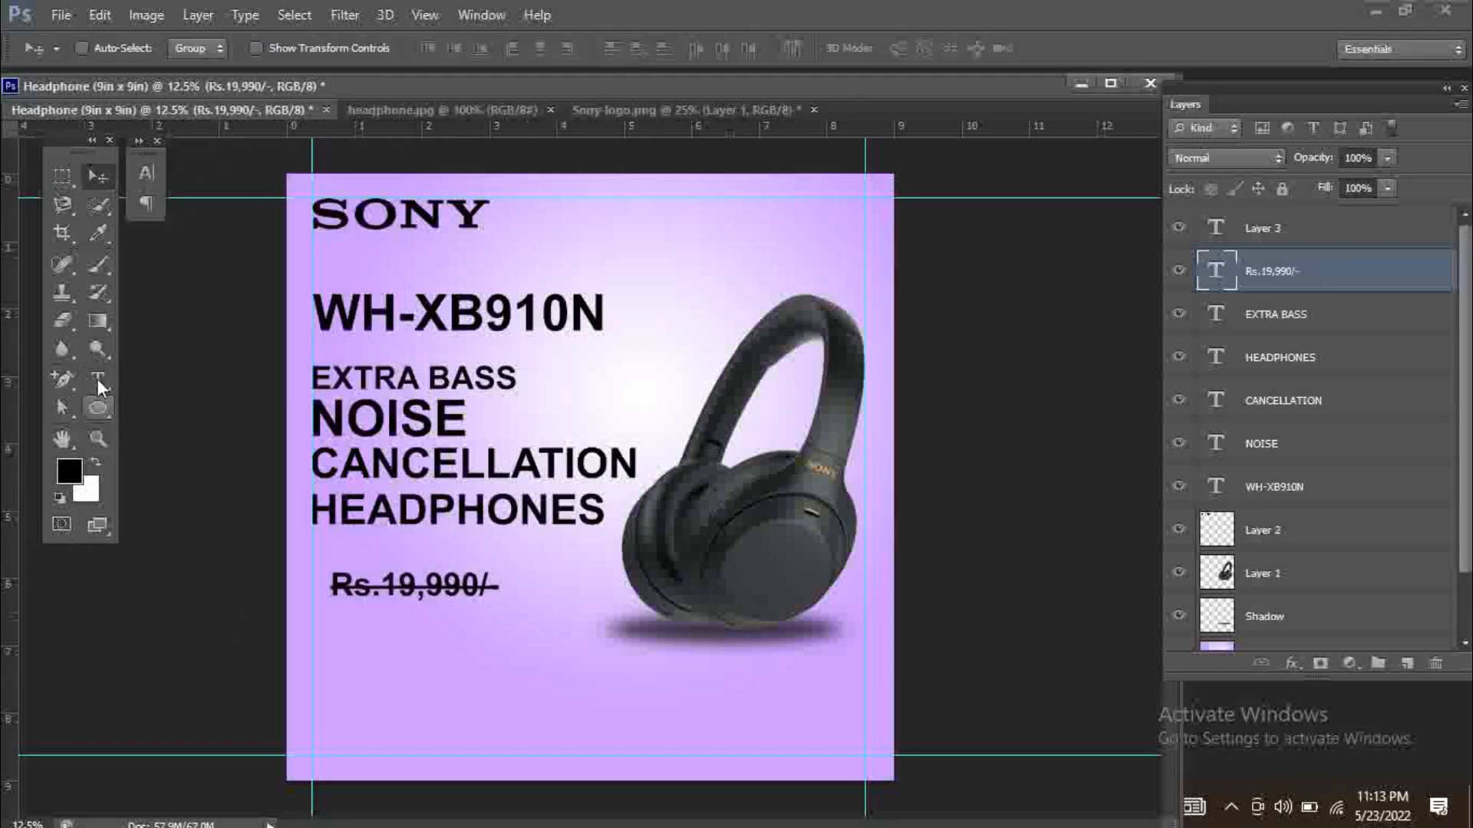
# Colour the struck-through Rs.19,990/- price red (ff0000) and align its left edge with the left margin guide
pyautogui.click(98, 380)
pyautogui.moveTo(331, 585); pyautogui.dragTo(531, 586)
pyautogui.click(69, 471)
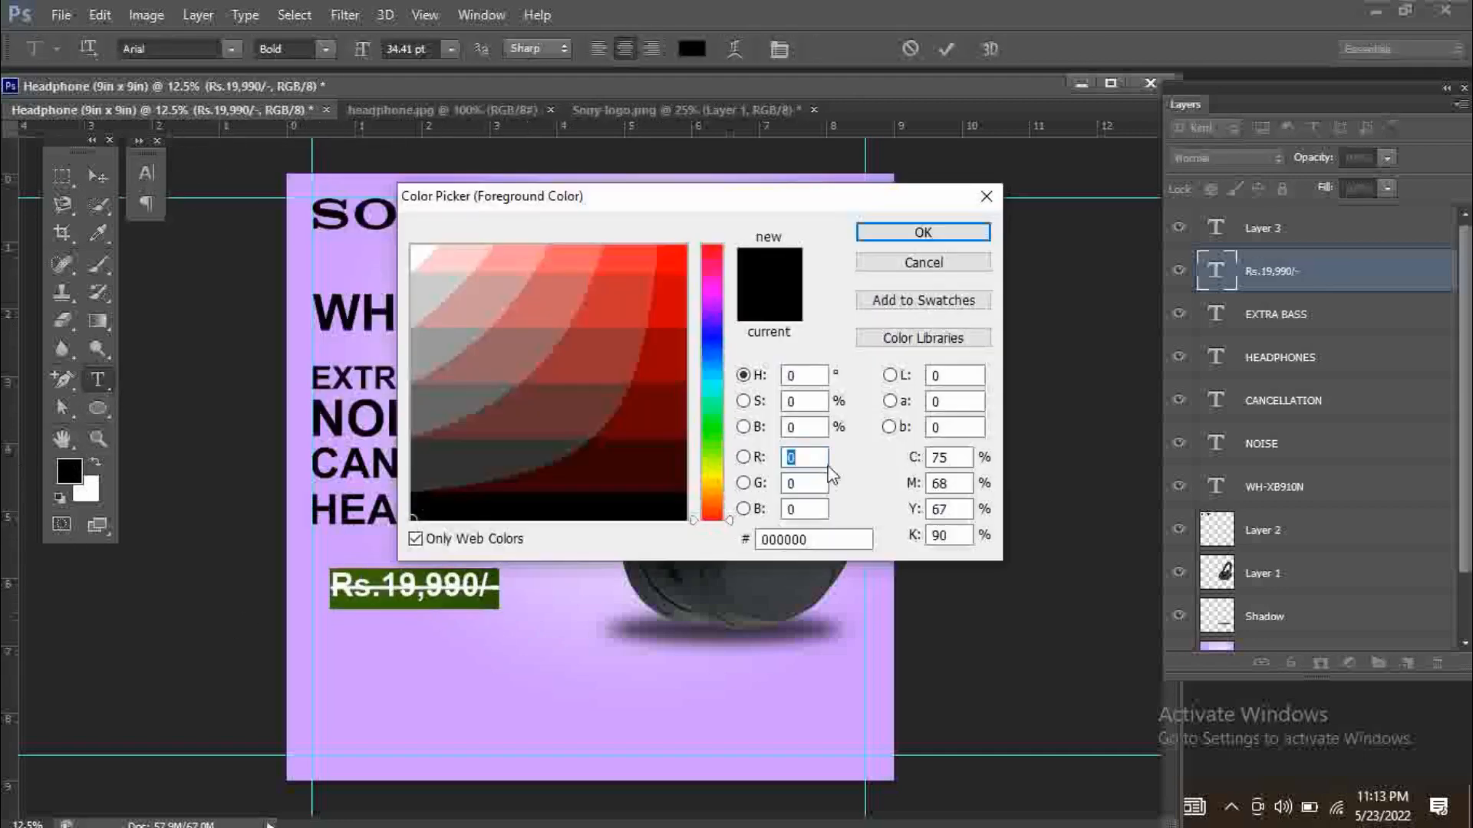
pyautogui.click(681, 261)
pyautogui.click(905, 233)
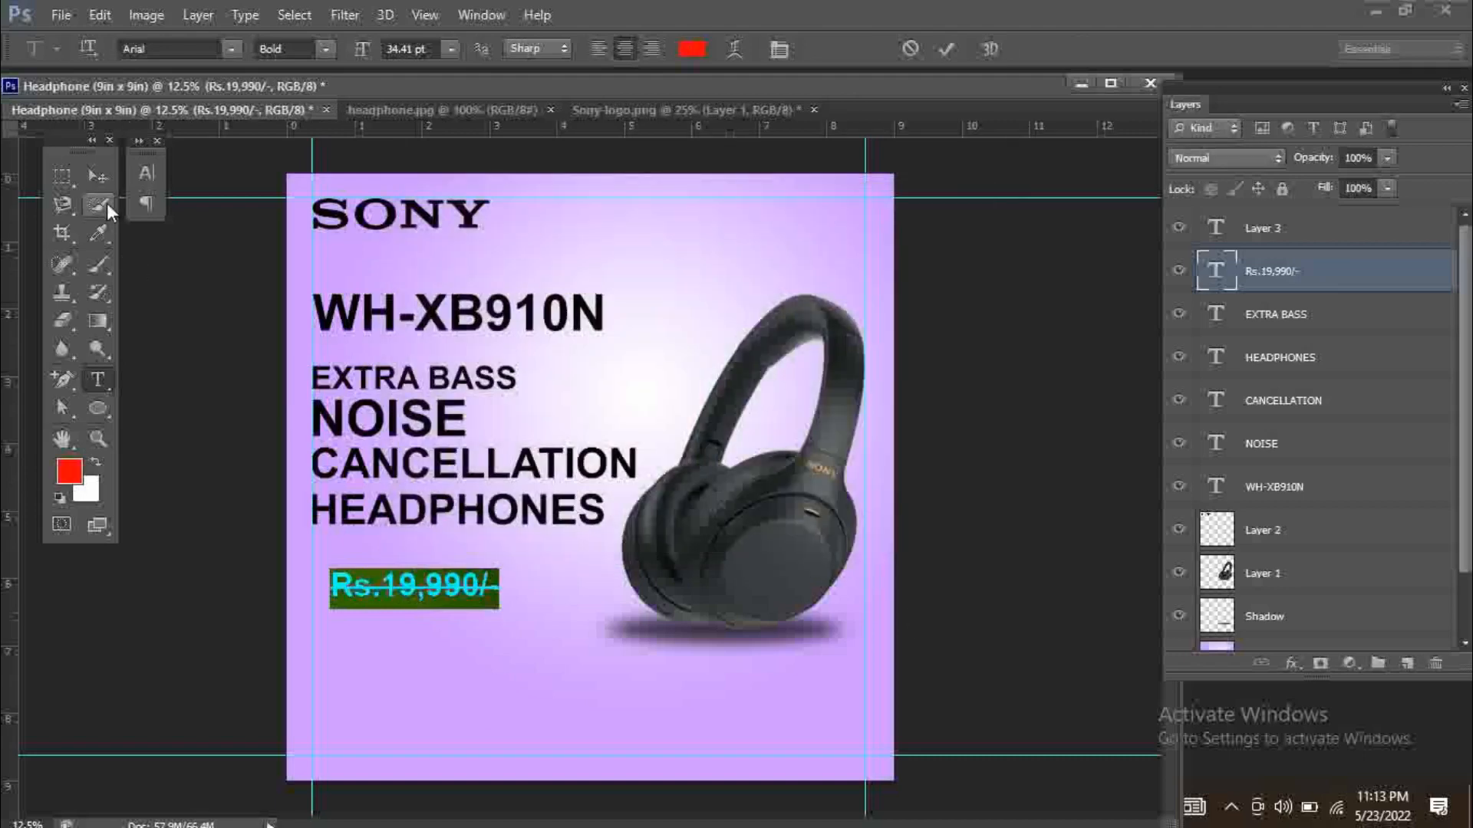
pyautogui.click(98, 178)
pyautogui.moveTo(442, 591); pyautogui.dragTo(424, 590)
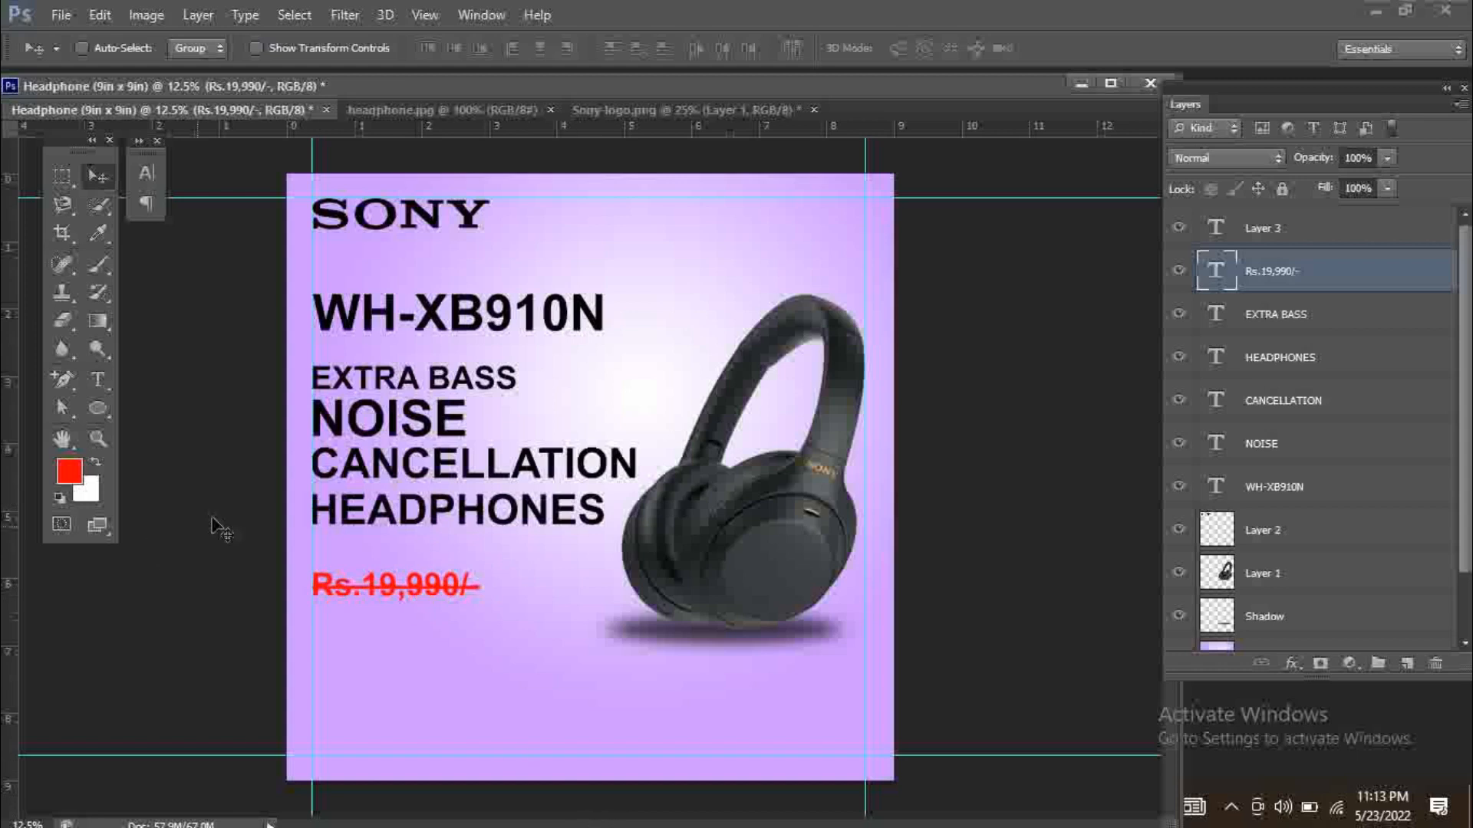
# Duplicate the EXTRA BASS text below the struck-through price and reword the copy as "Rs.10,990/-"
pyautogui.rightClick(463, 386)
pyautogui.click(502, 399)
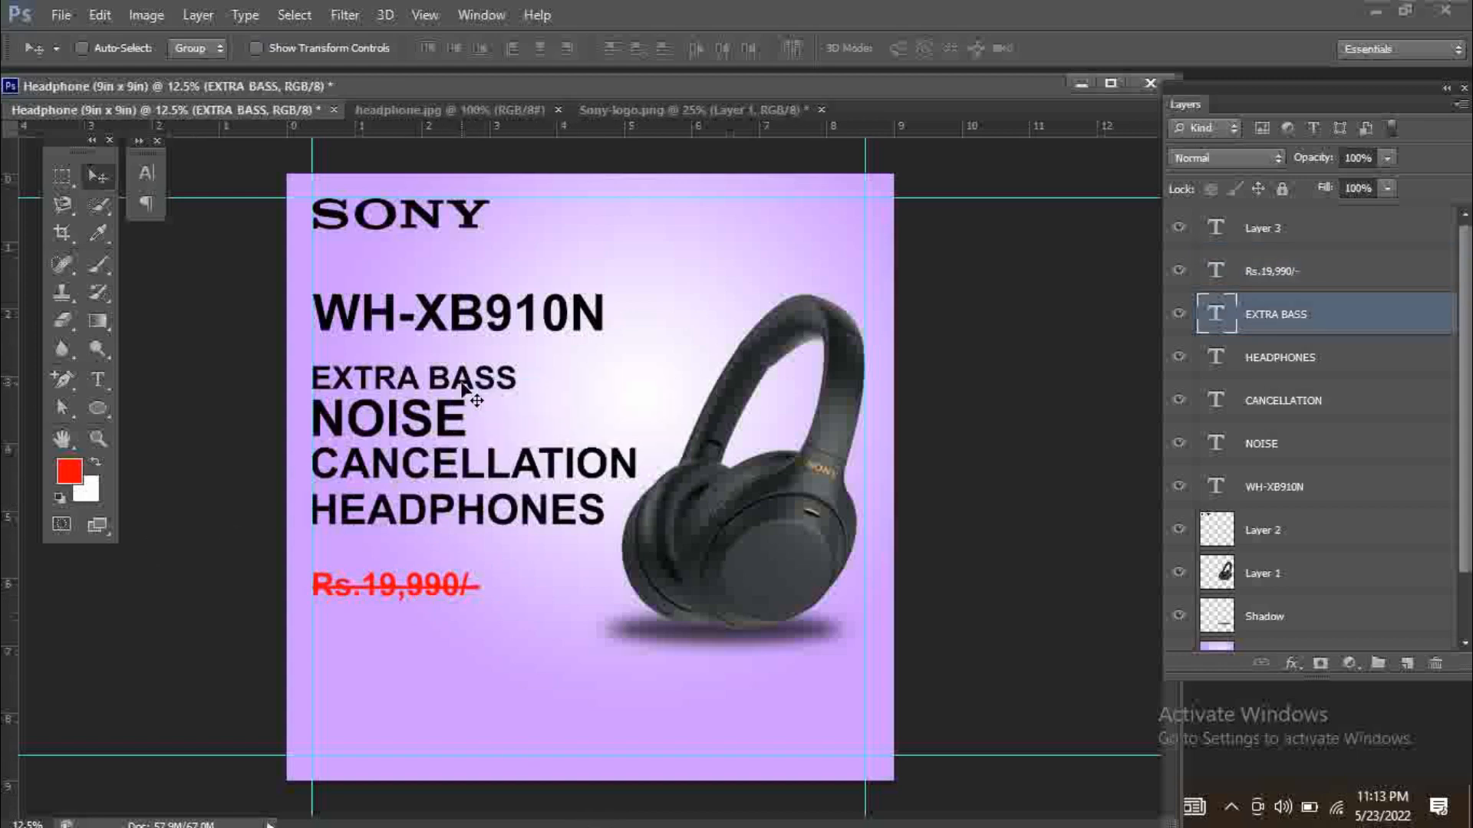
pyautogui.moveTo(469, 381); pyautogui.dragTo(315, 651)
pyautogui.press('t')
pyautogui.write('Rs')
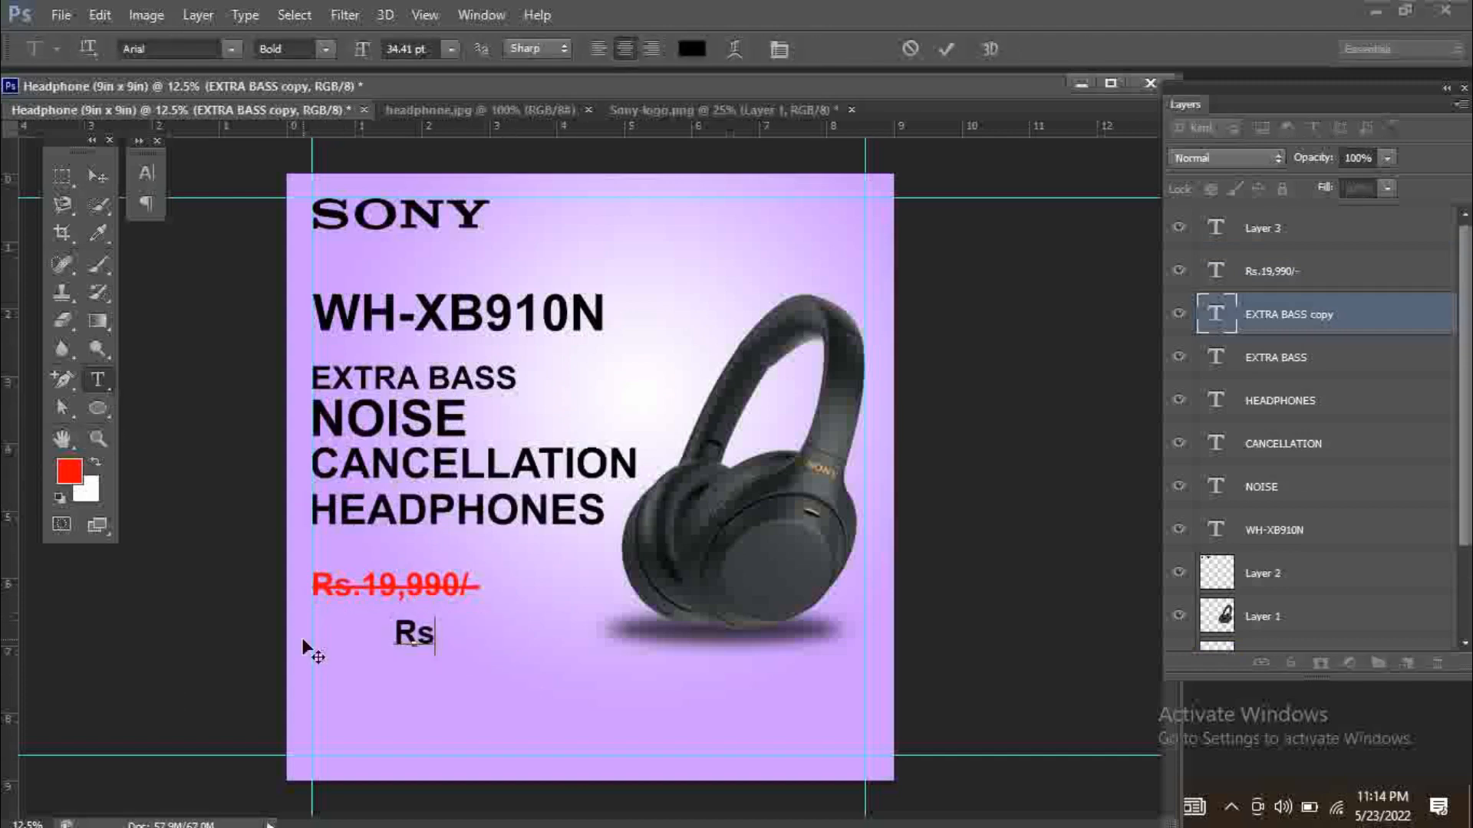
pyautogui.write('.1')
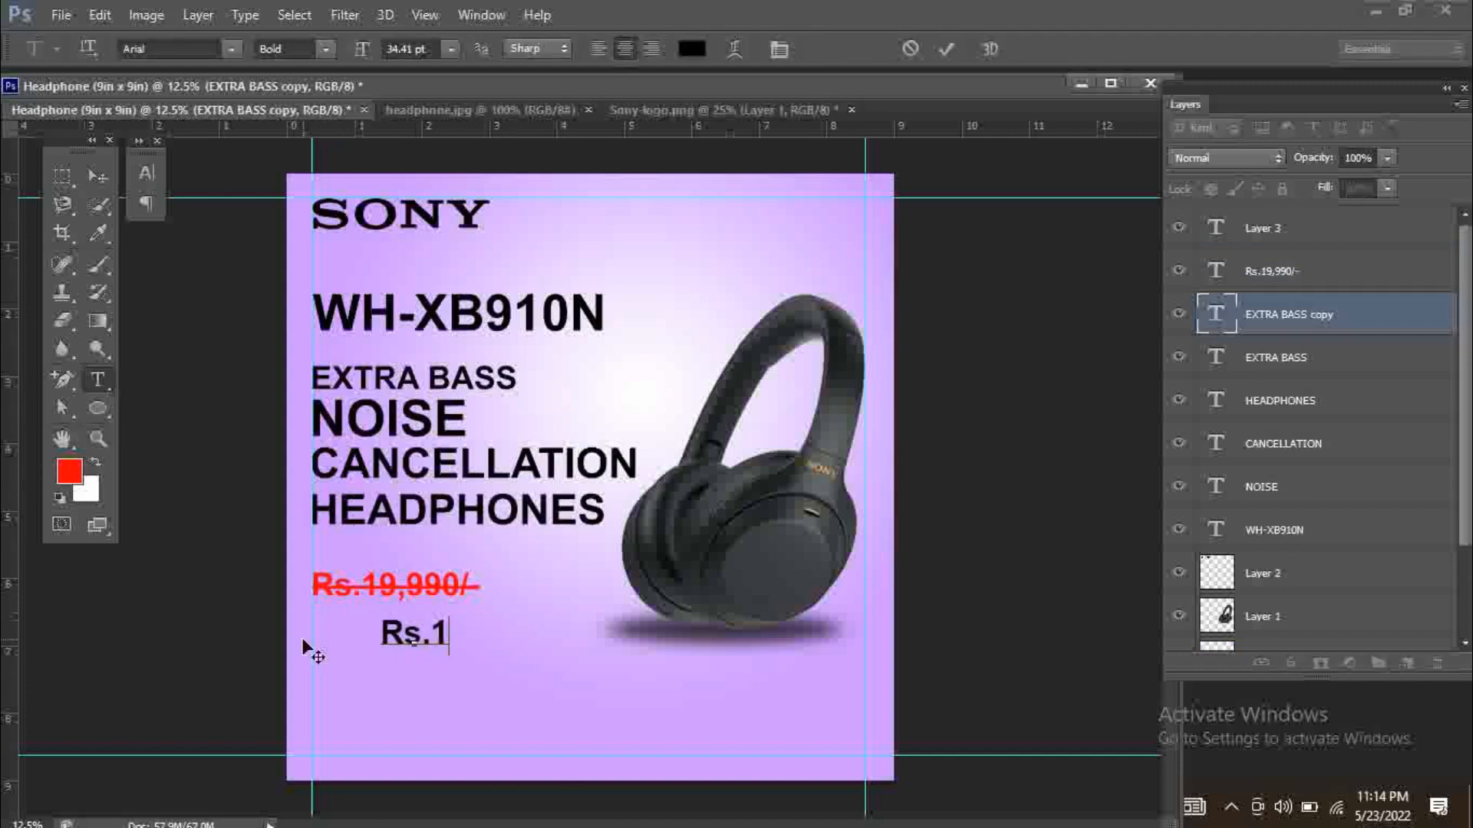
pyautogui.write('0,990')
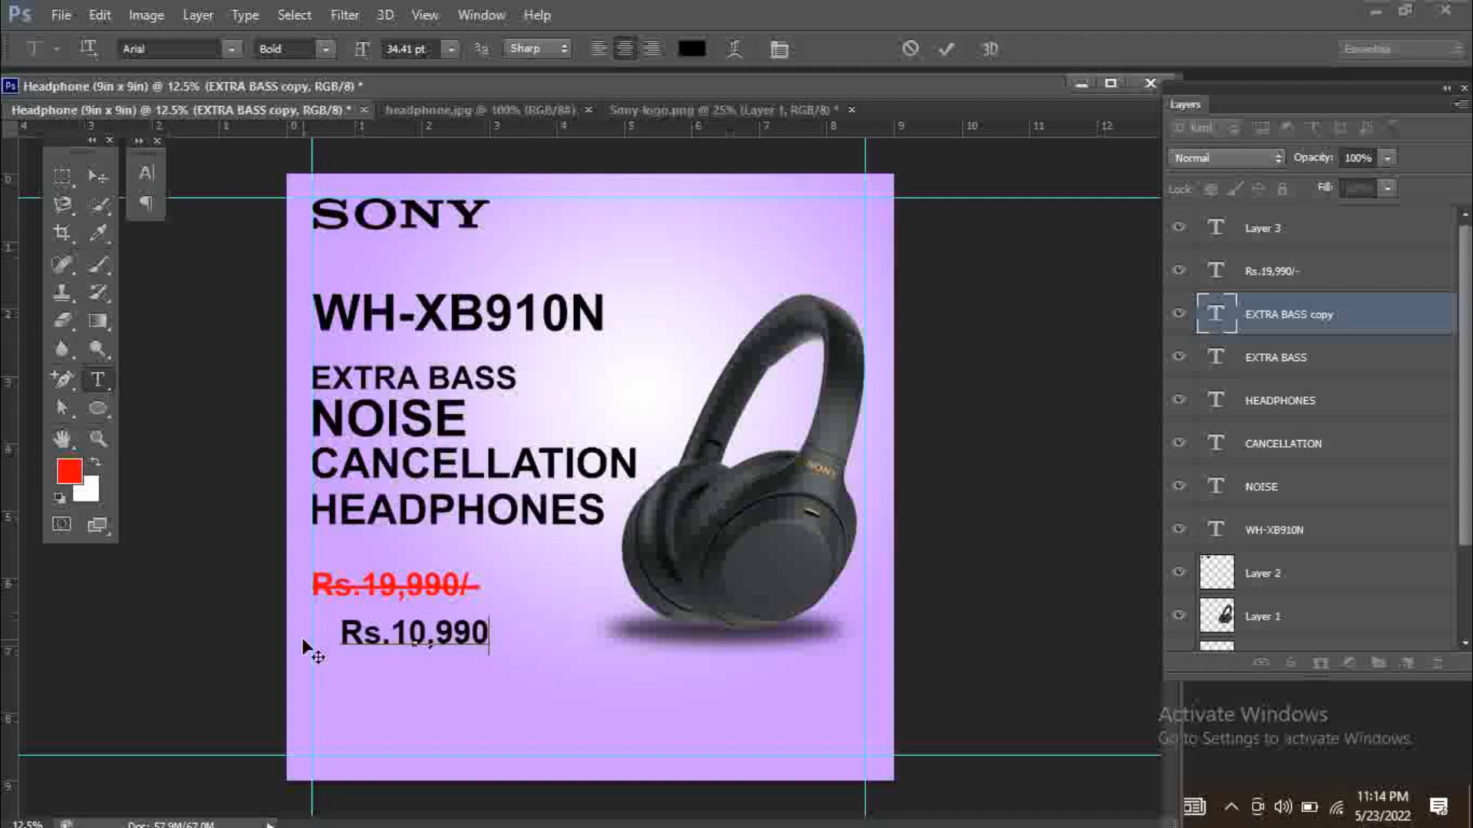
pyautogui.write('/-')
pyautogui.click(99, 175)
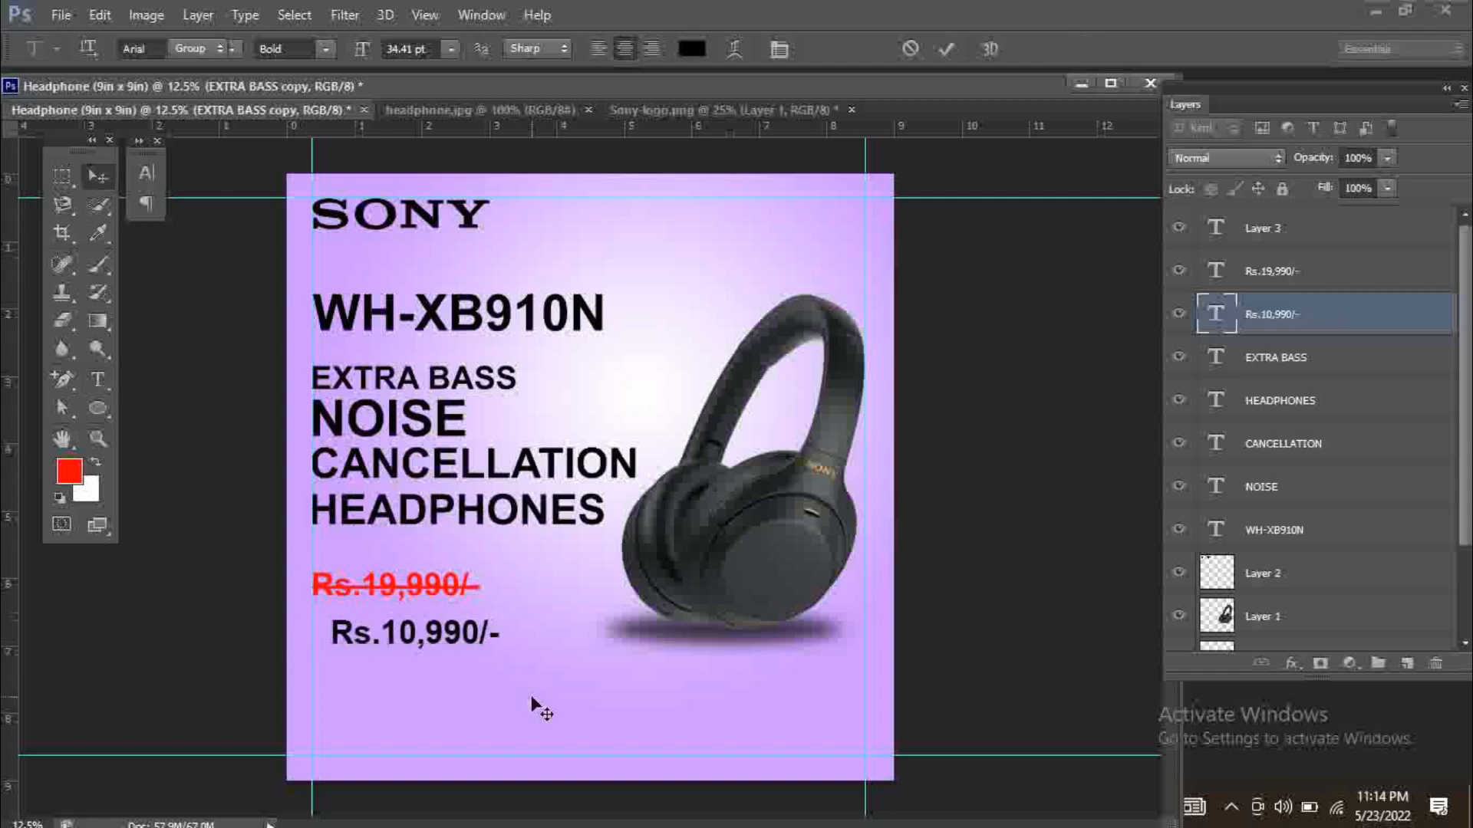
# Enlarge the Rs.10,990/- text to about 56.35 pt and align its left edge with the left margin guide
pyautogui.hotkey('ctrl', 't')
pyautogui.moveTo(510, 657); pyautogui.dragTo(606, 681)
pyautogui.press('Return')
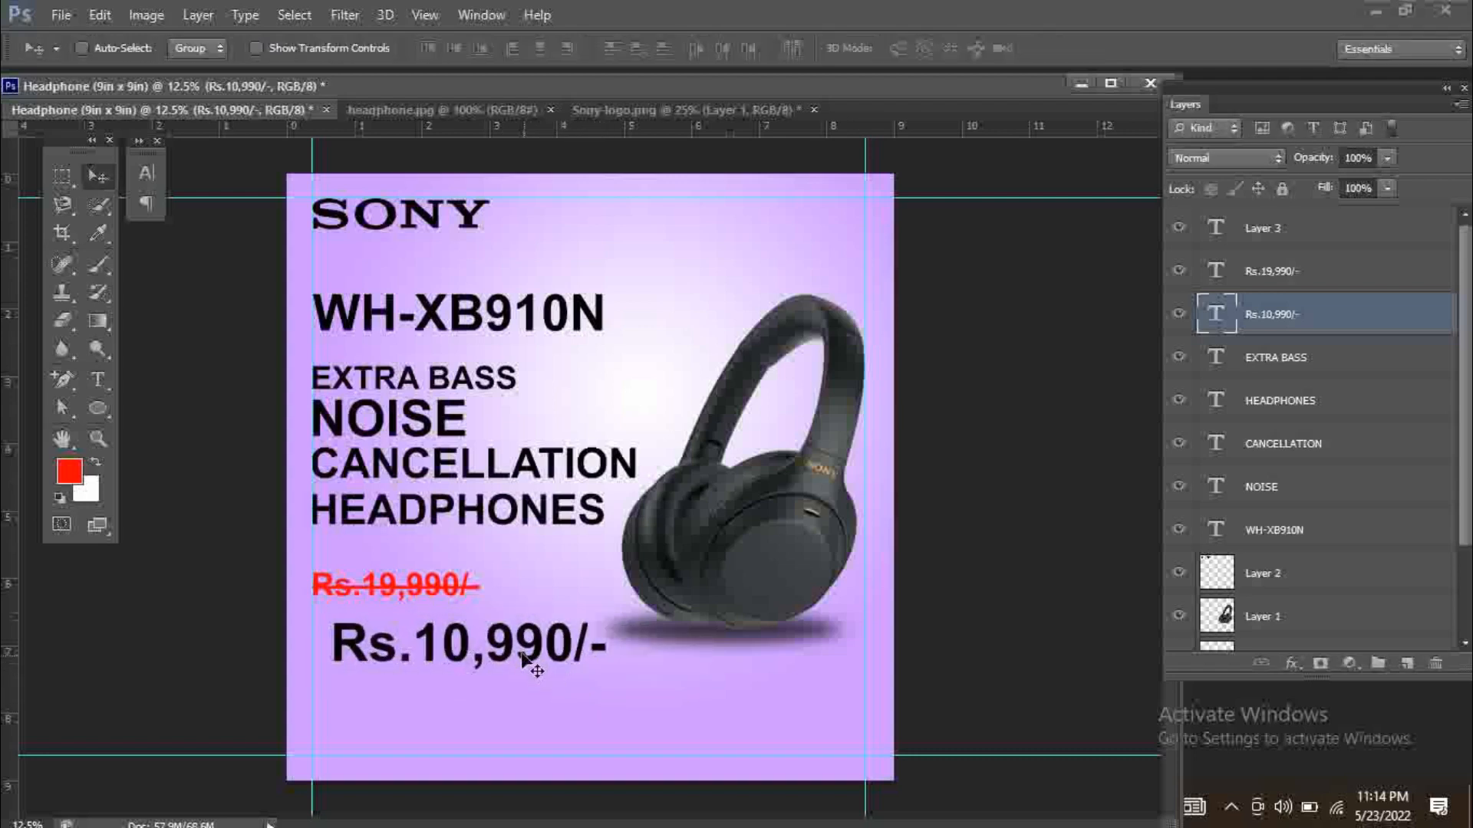
pyautogui.moveTo(504, 650); pyautogui.dragTo(483, 650)
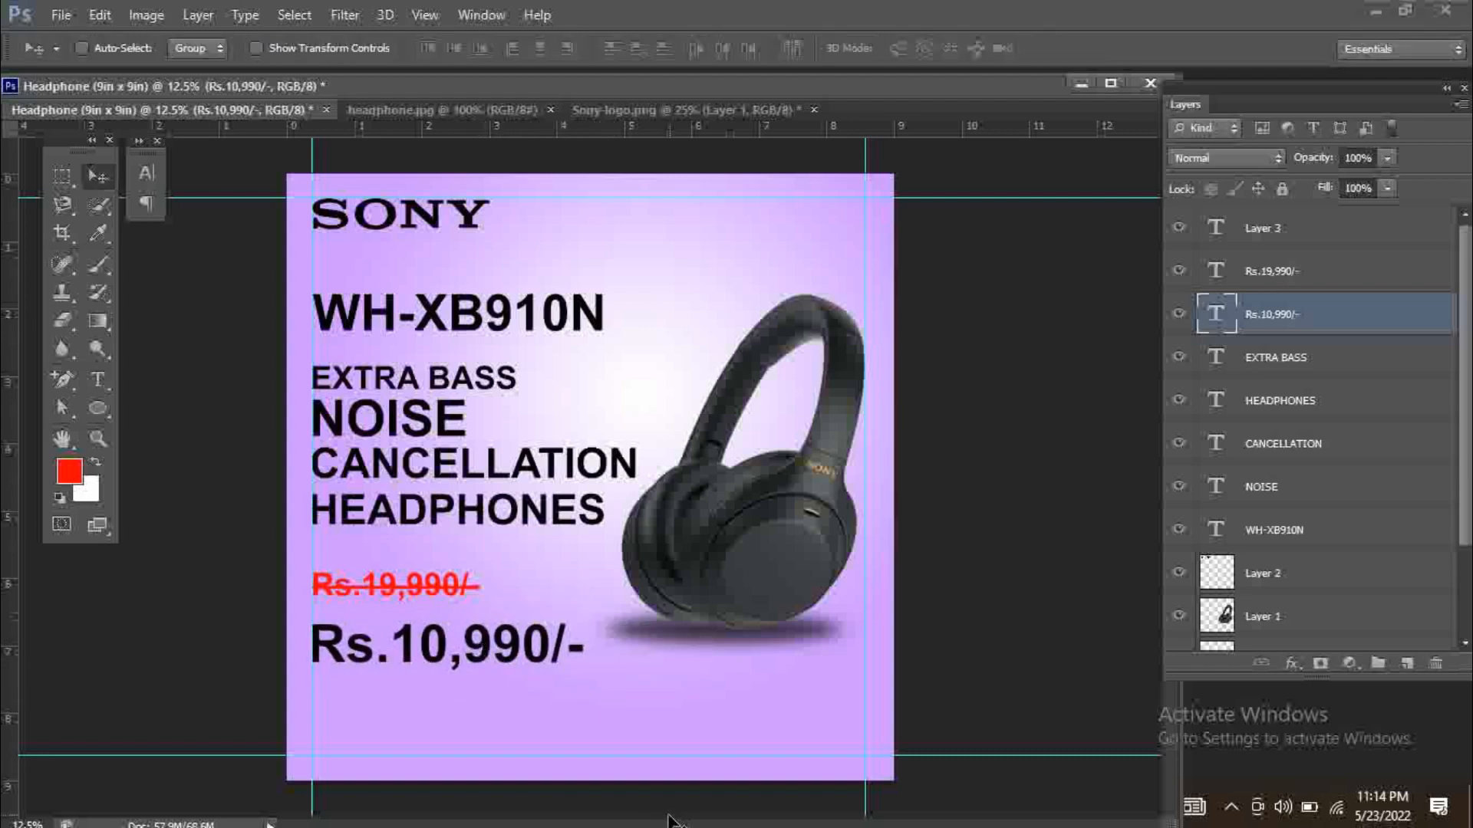
# Colour the large Rs.10,990/- price text red (ff0000)
pyautogui.click(98, 379)
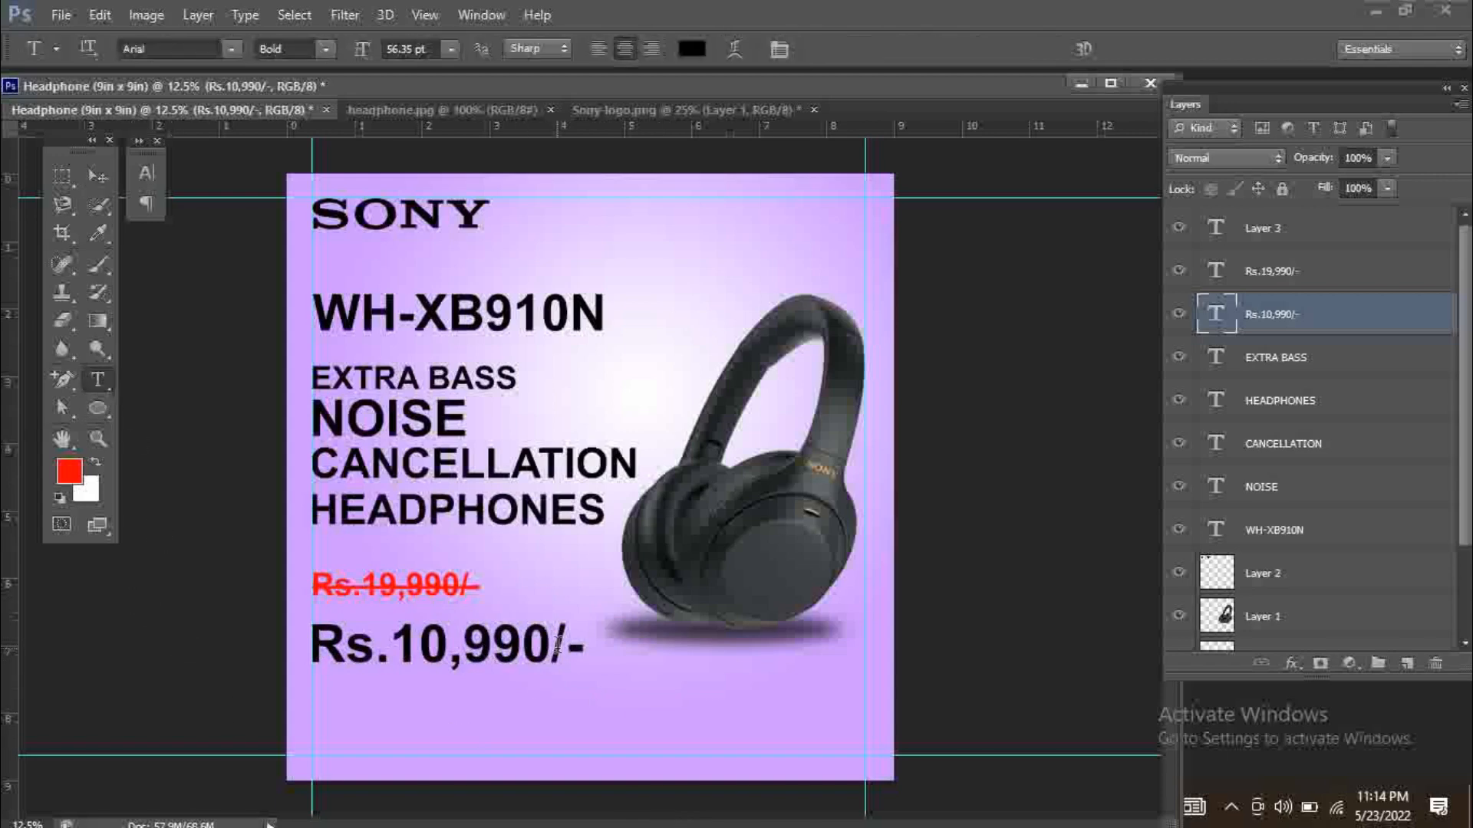
pyautogui.moveTo(579, 638); pyautogui.dragTo(299, 637)
pyautogui.click(69, 476)
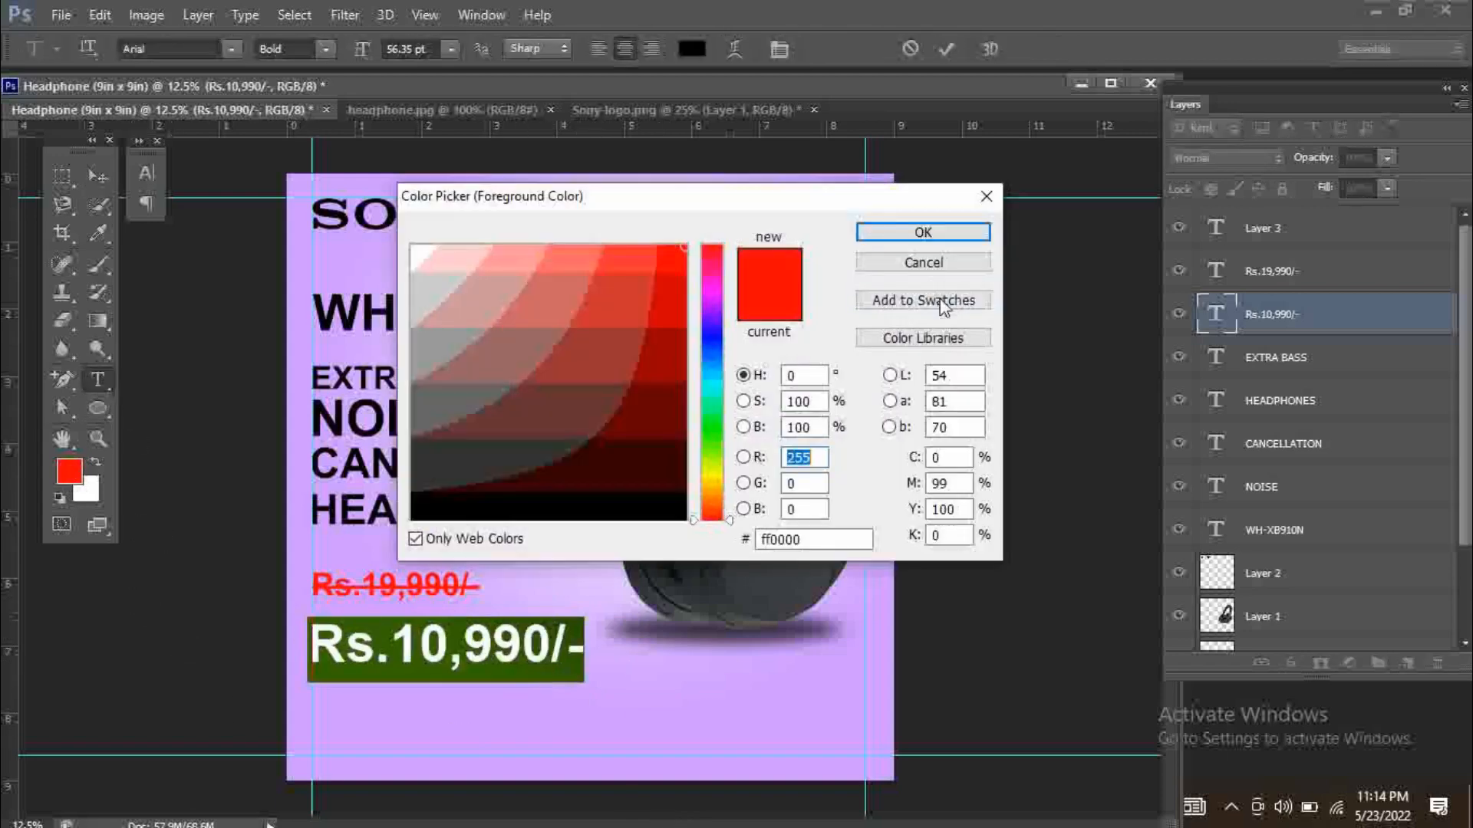
pyautogui.click(924, 233)
pyautogui.click(97, 175)
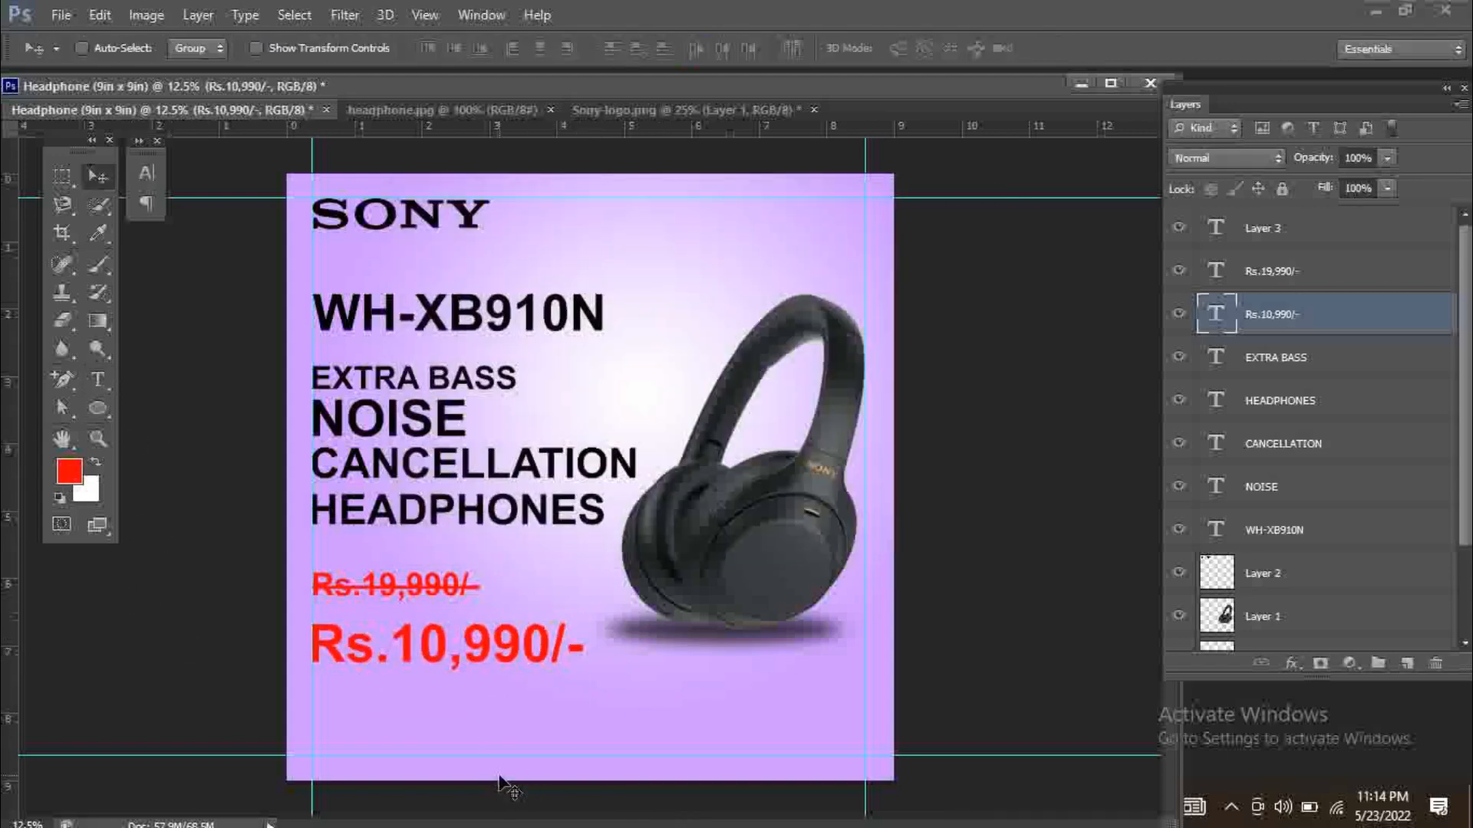
# Duplicate the EXTRA BASS text and place the copy just below the large Rs.10,990/- price
pyautogui.click(97, 379)
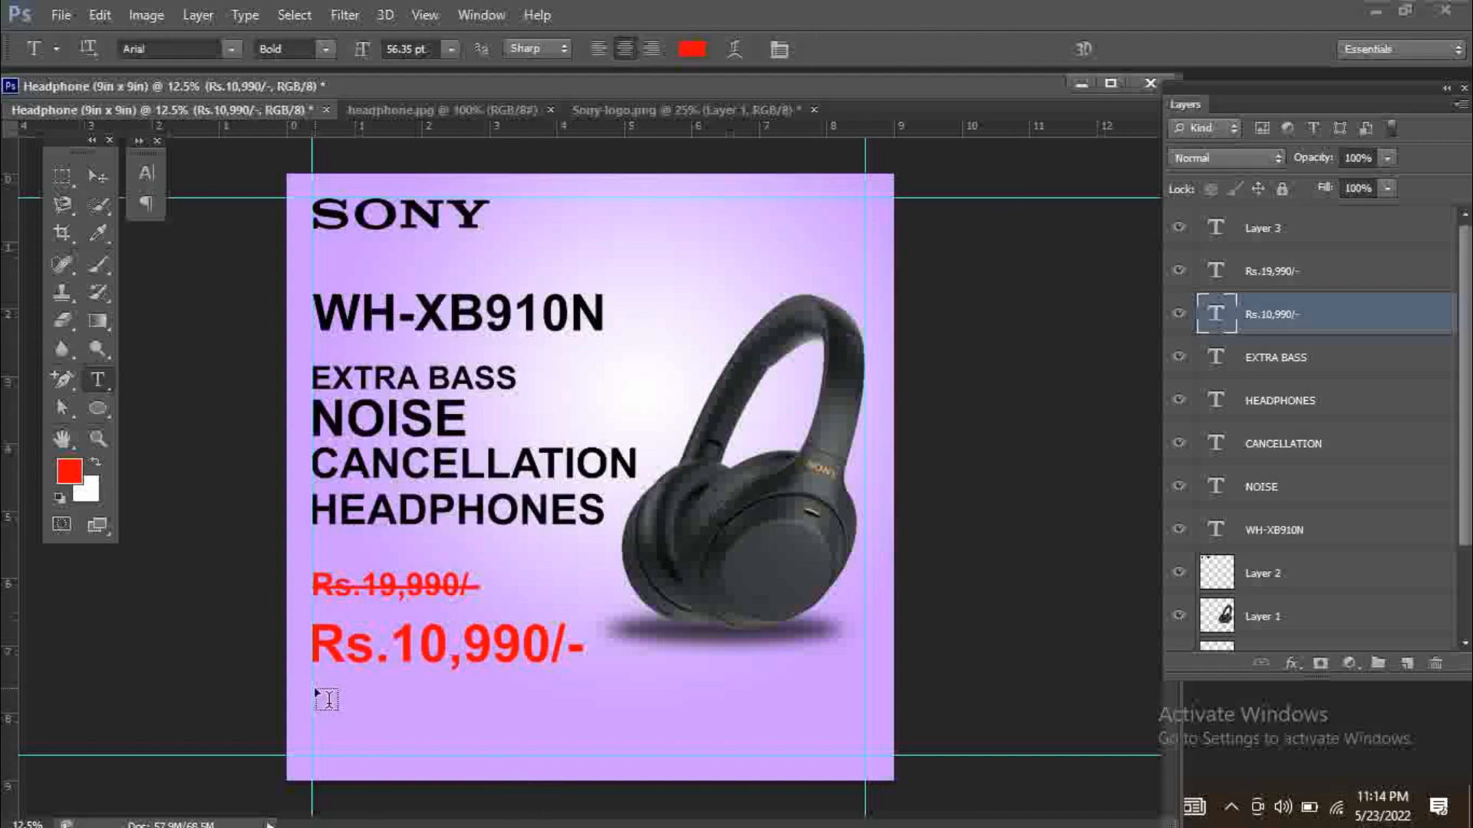
pyautogui.click(97, 176)
pyautogui.rightClick(457, 379)
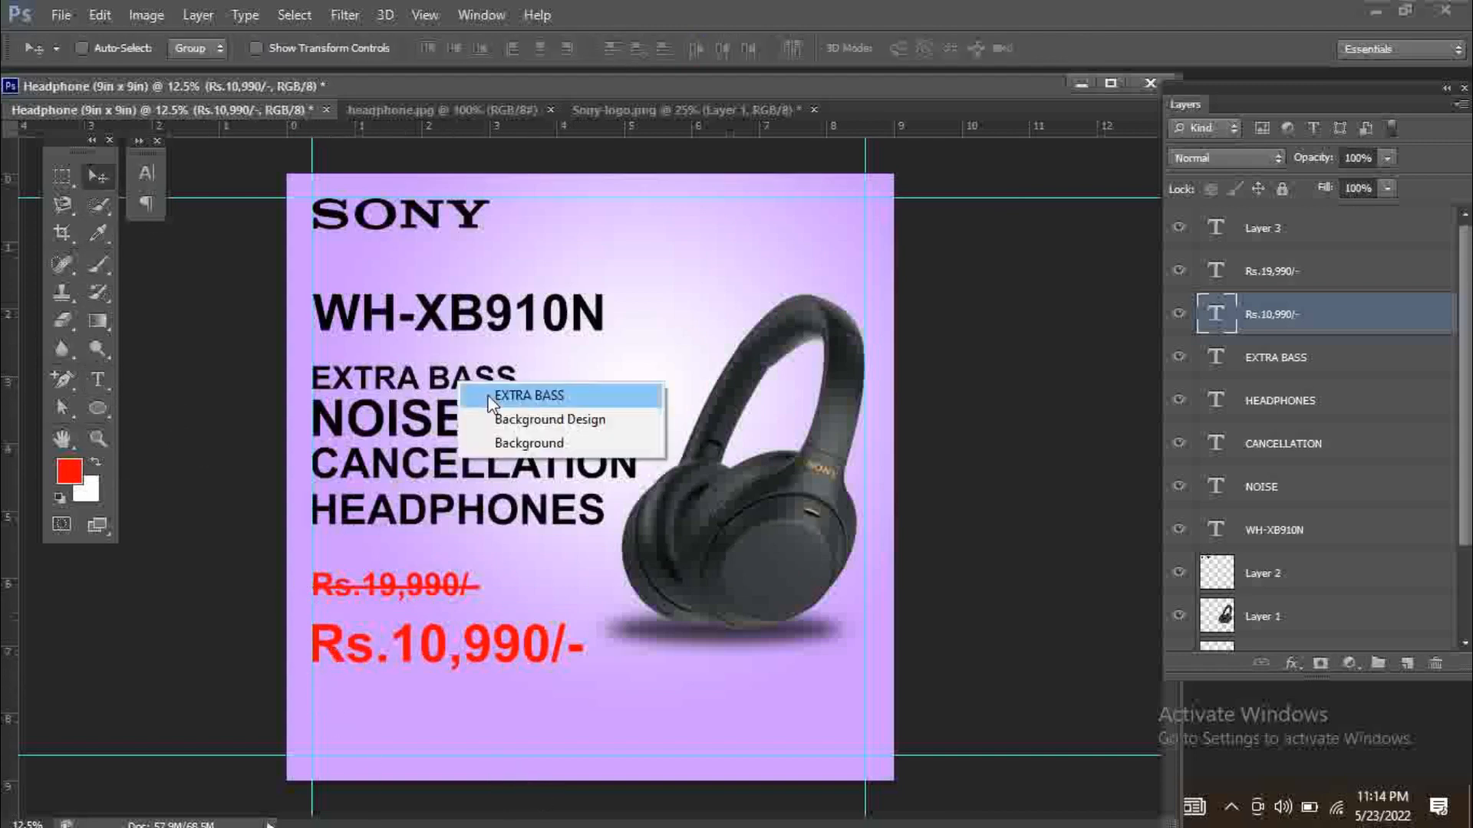
pyautogui.click(464, 387)
pyautogui.moveTo(467, 383); pyautogui.dragTo(309, 700)
# Reword the copied EXTRA BASS text below the price as "*Includes cashback of Rs. 2000/-"
pyautogui.press('t')
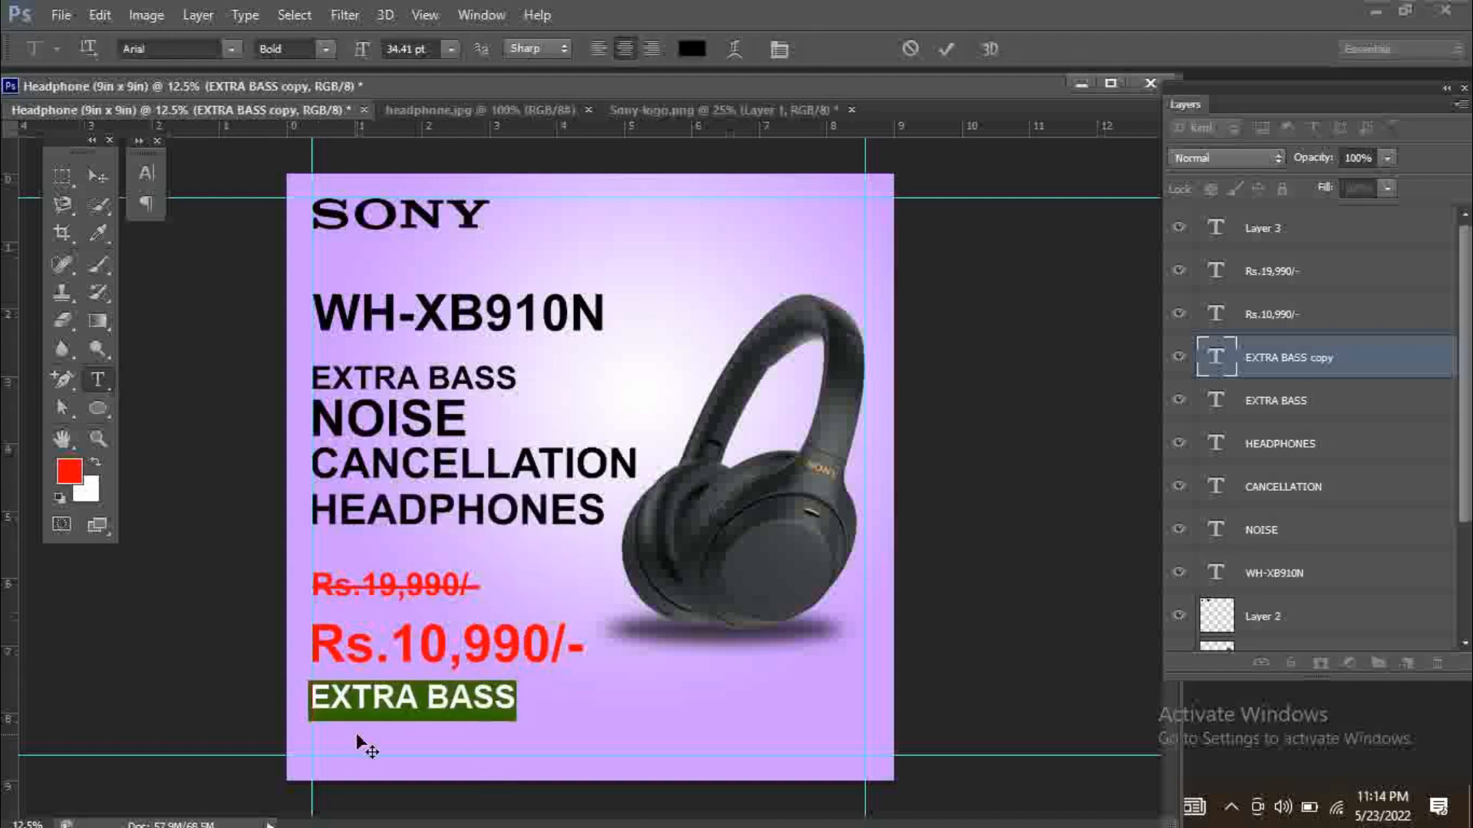
pyautogui.press('BackSpace')
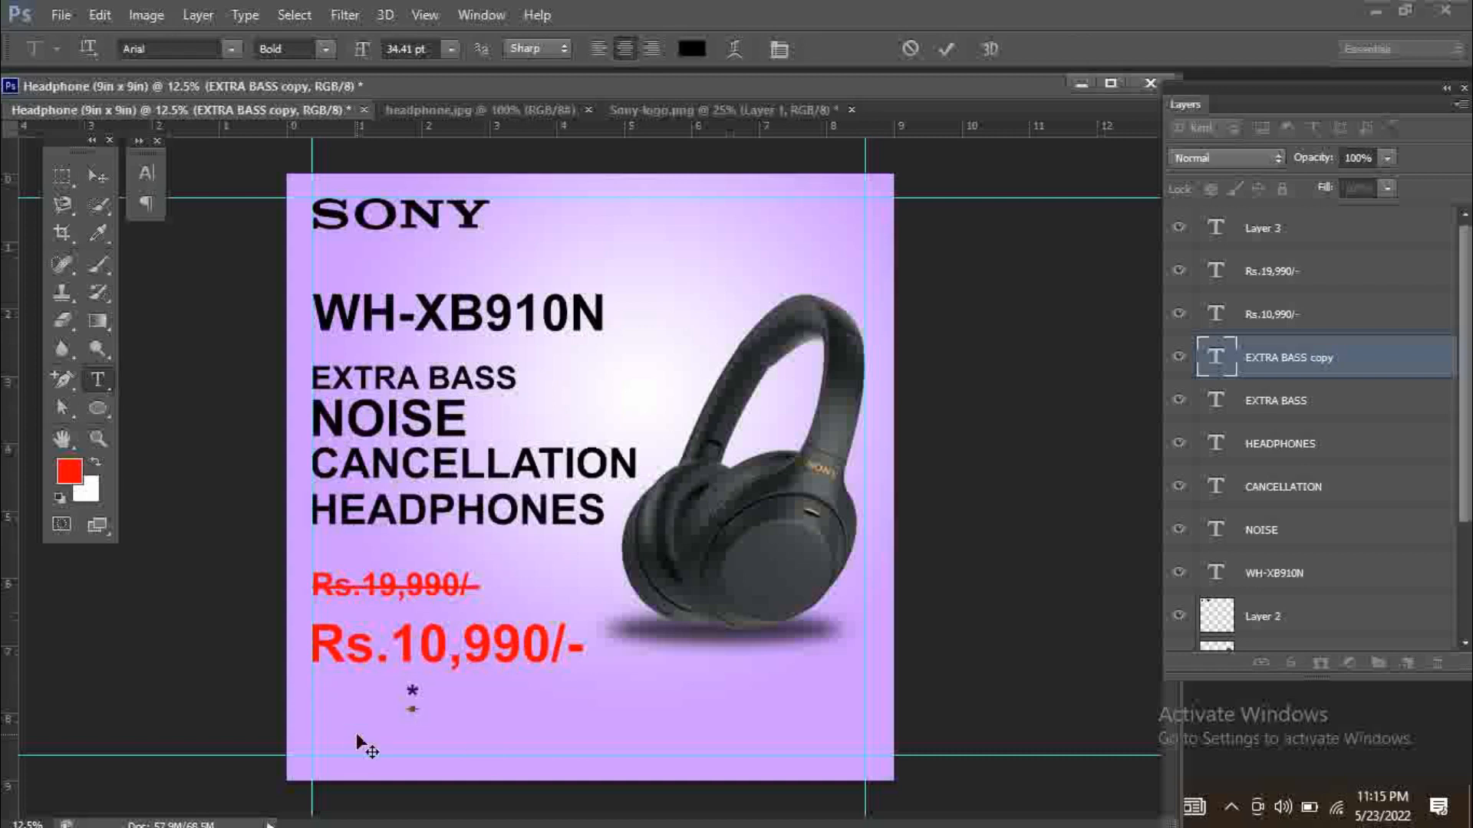
pyautogui.write('udes cash')
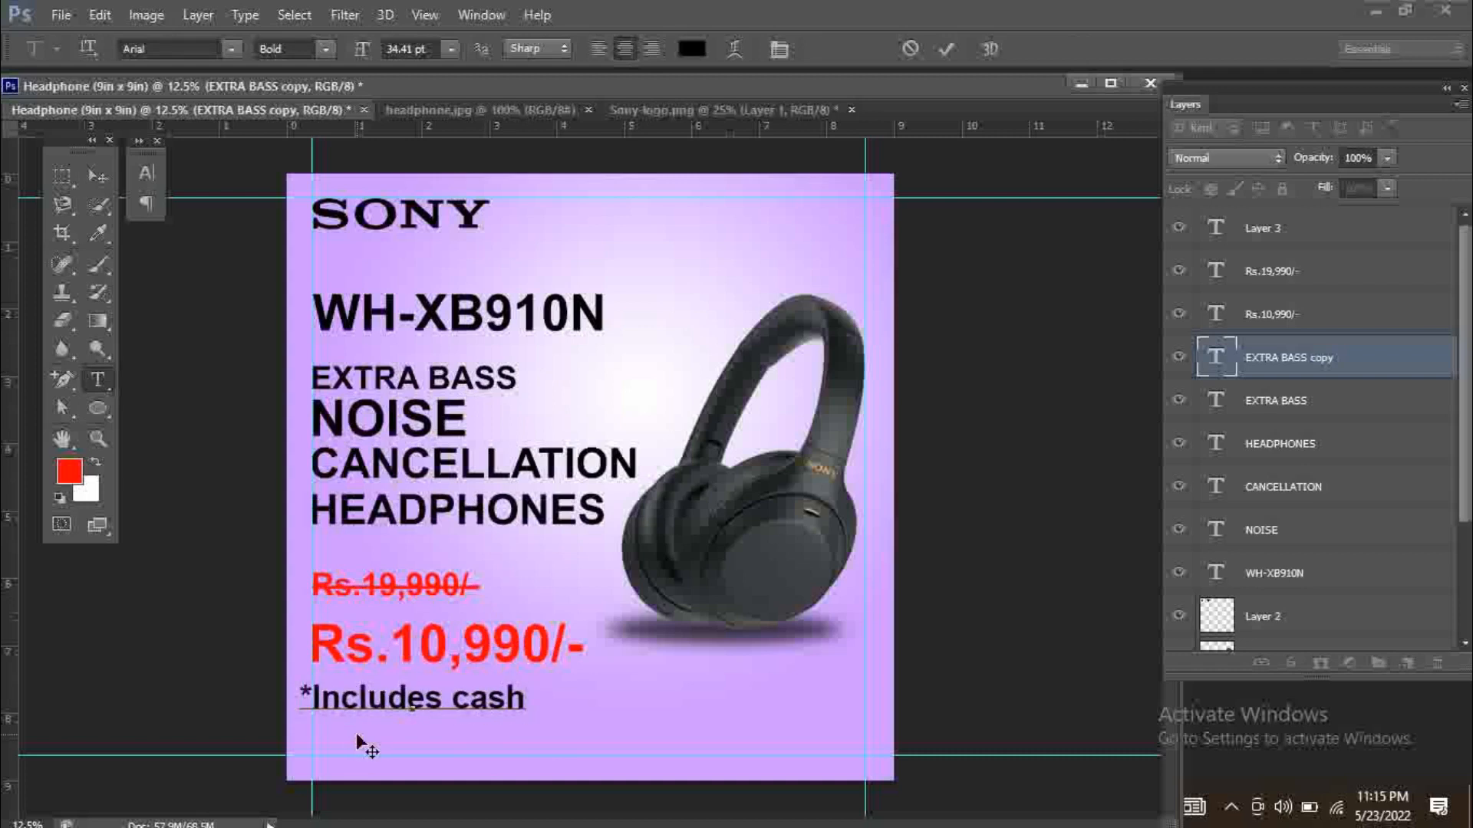
pyautogui.write('back of Rs')
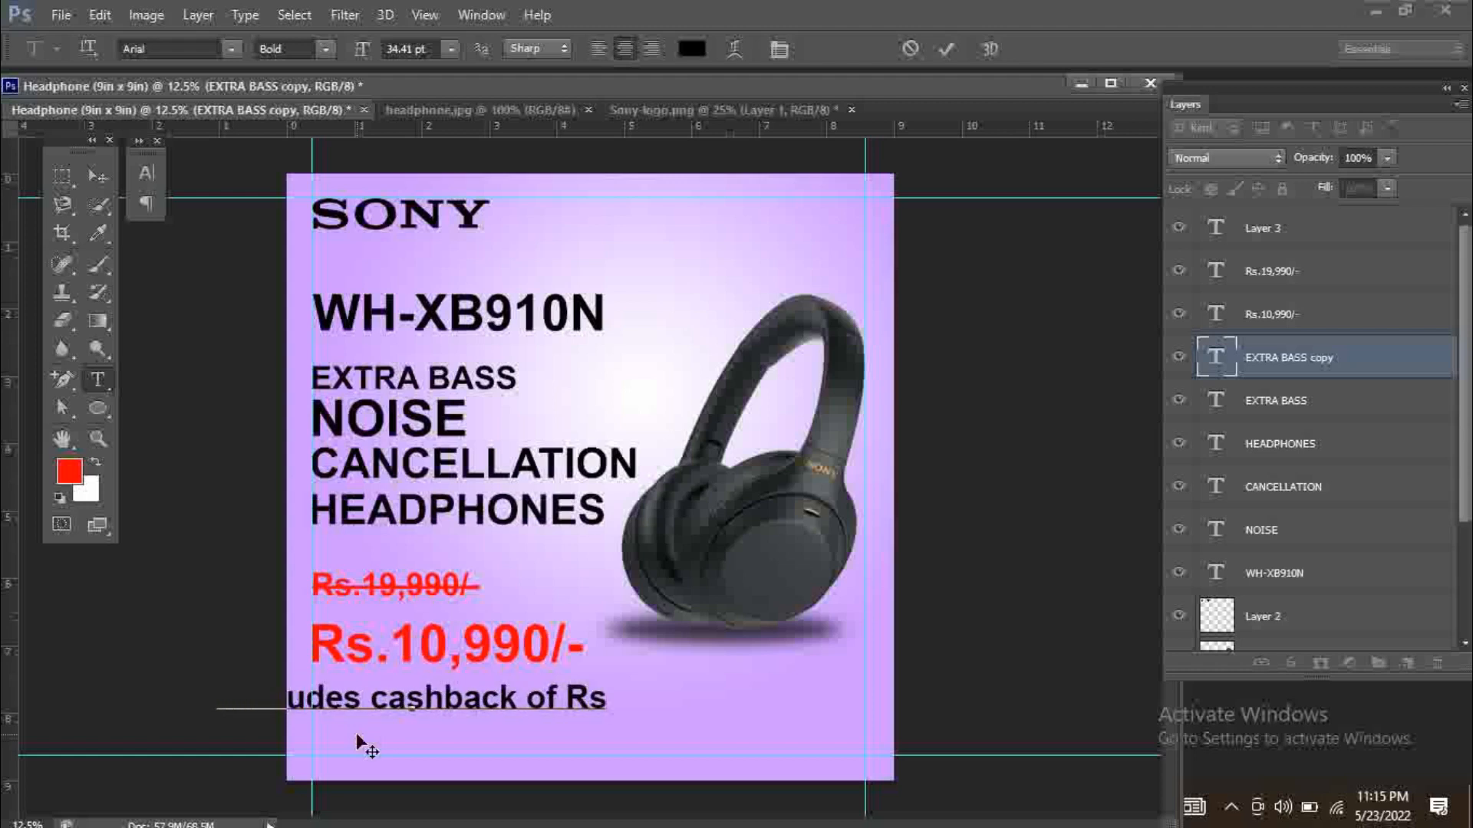
pyautogui.write('. 2000/-')
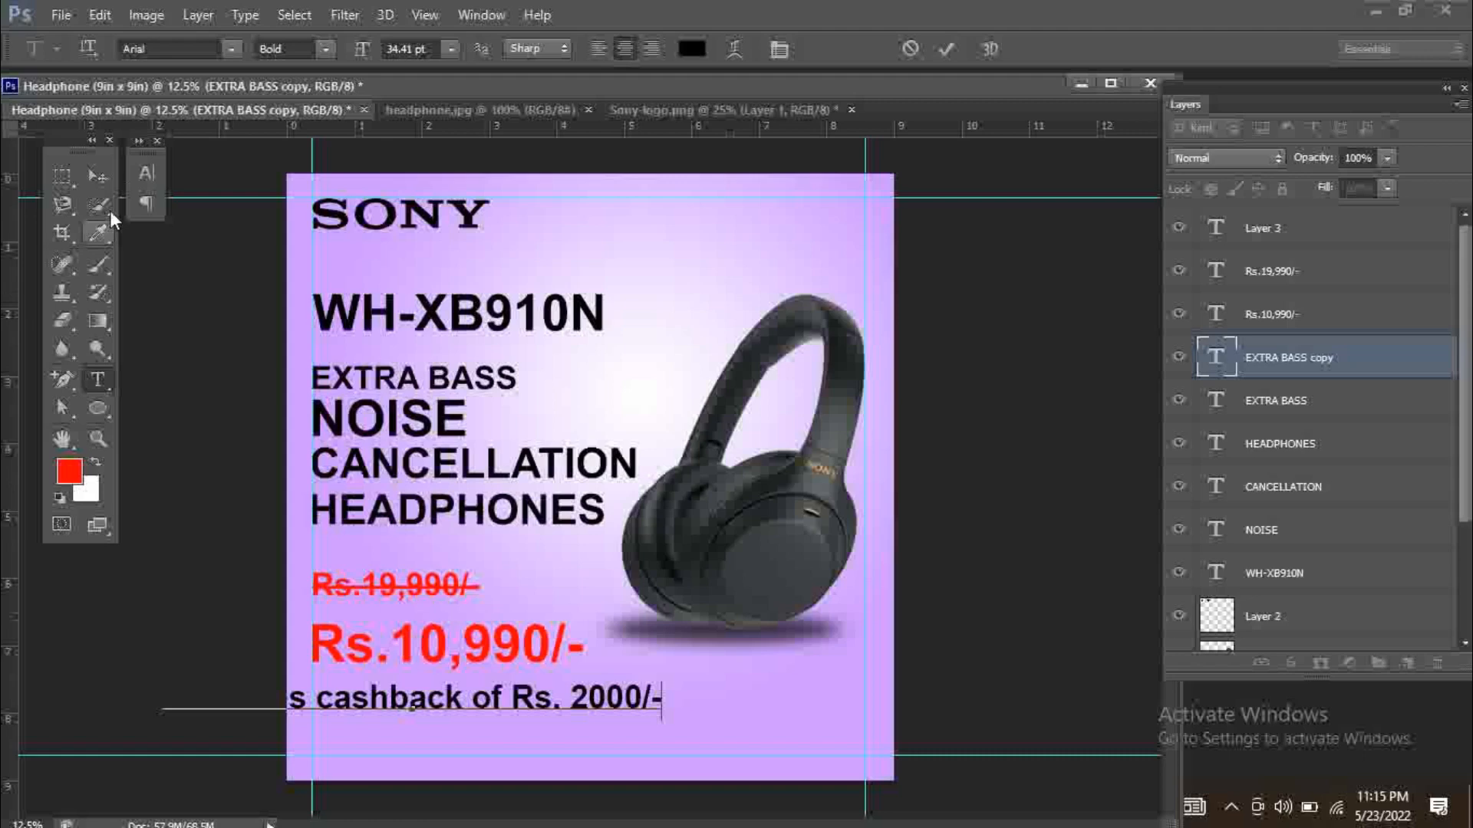
pyautogui.click(98, 176)
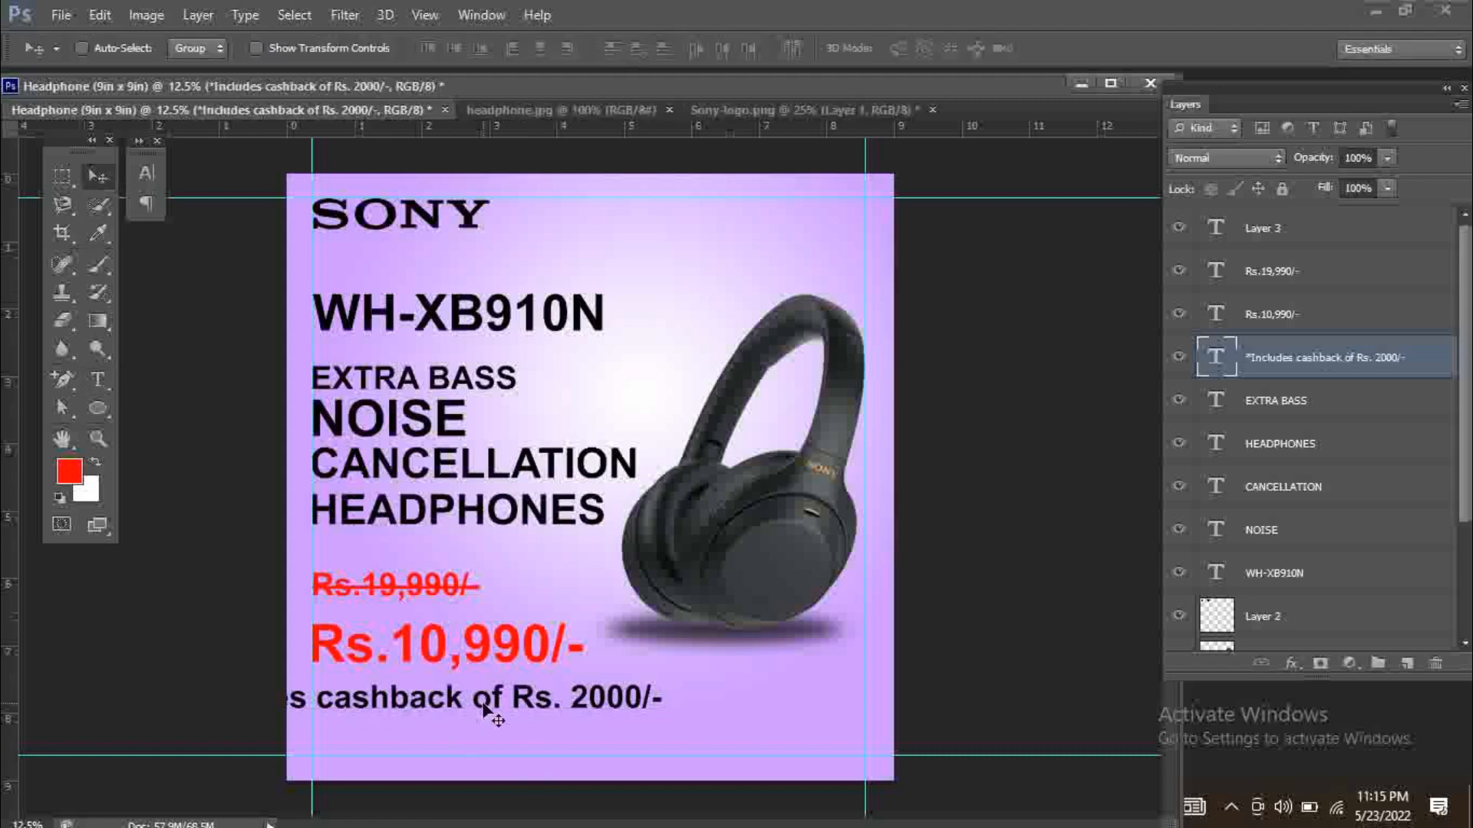
# Align the cashback line with the left margin guide, shrink it and move it down to just above the lower margin guide
pyautogui.moveTo(491, 709); pyautogui.dragTo(642, 711)
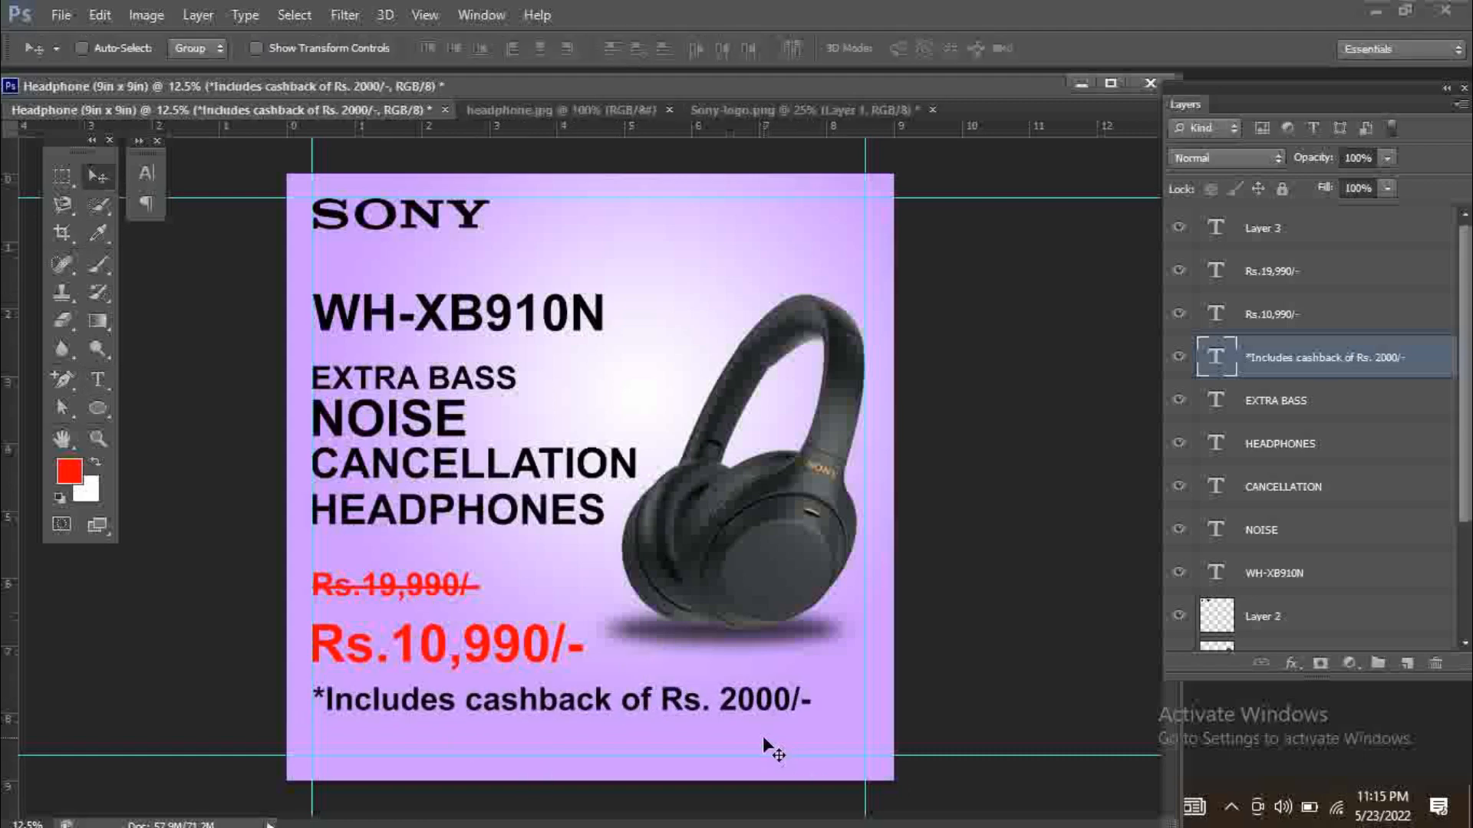
pyautogui.hotkey('ctrl', 't')
pyautogui.moveTo(812, 718); pyautogui.dragTo(664, 710)
pyautogui.press('Return')
pyautogui.moveTo(498, 695); pyautogui.dragTo(498, 738)
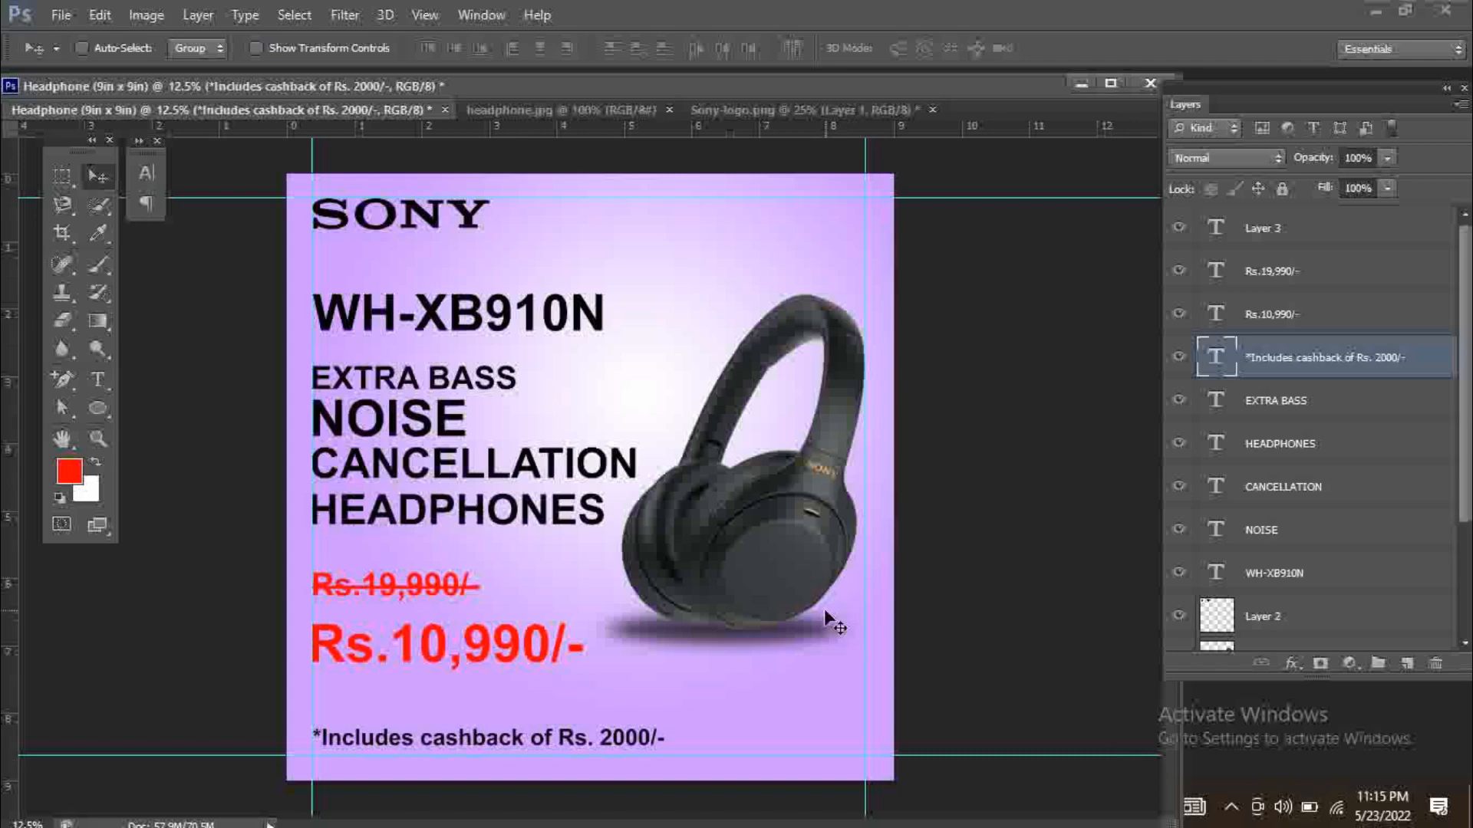
# Enlarge the Rs.10,990/- price text proportionally to about 122.5%, keeping its left edge on the margin guide
pyautogui.rightClick(548, 658)
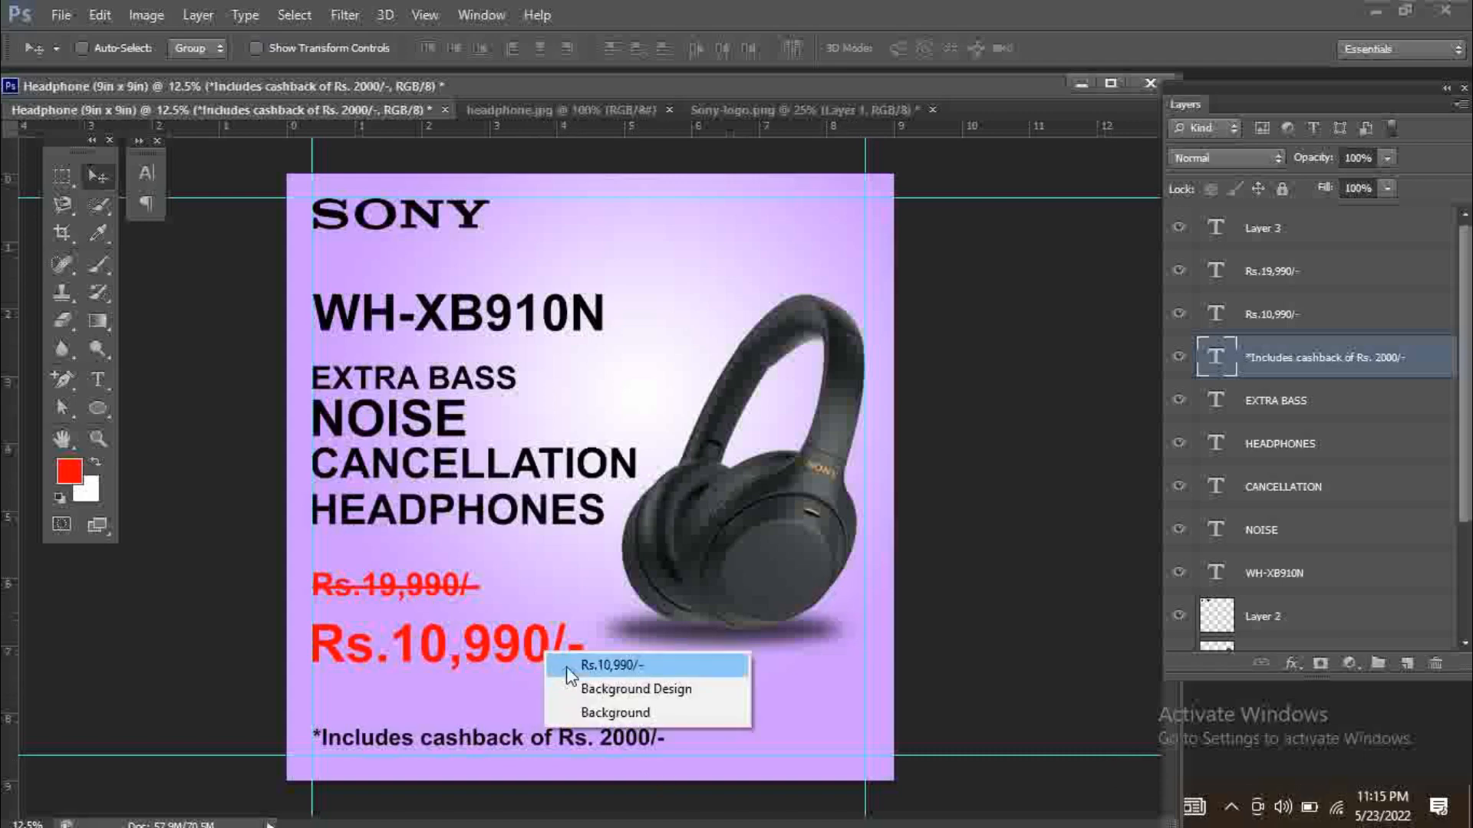
pyautogui.click(572, 659)
pyautogui.hotkey('ctrl', 't')
pyautogui.moveTo(584, 682); pyautogui.dragTo(645, 696)
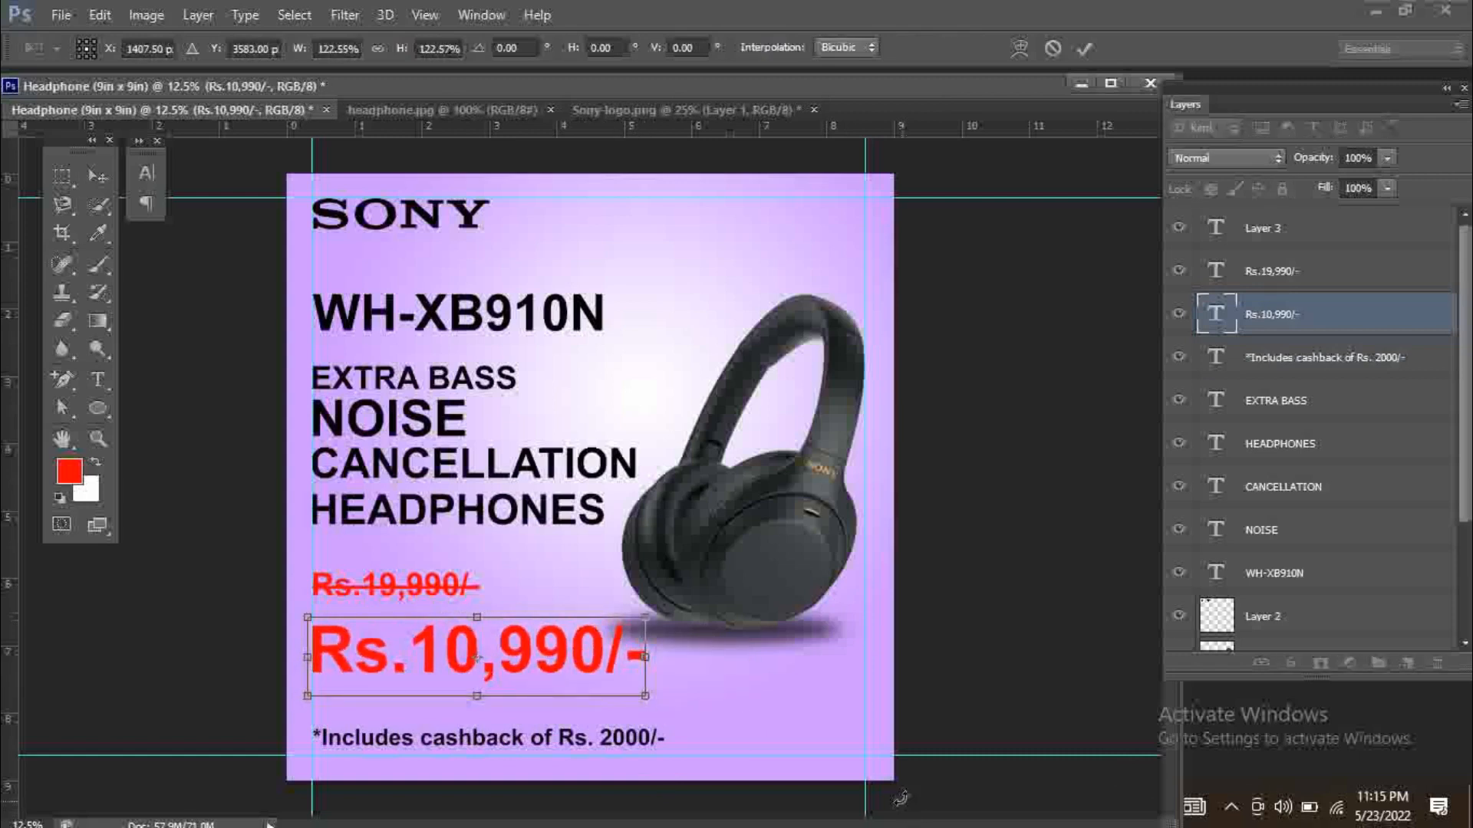
pyautogui.press('Return')
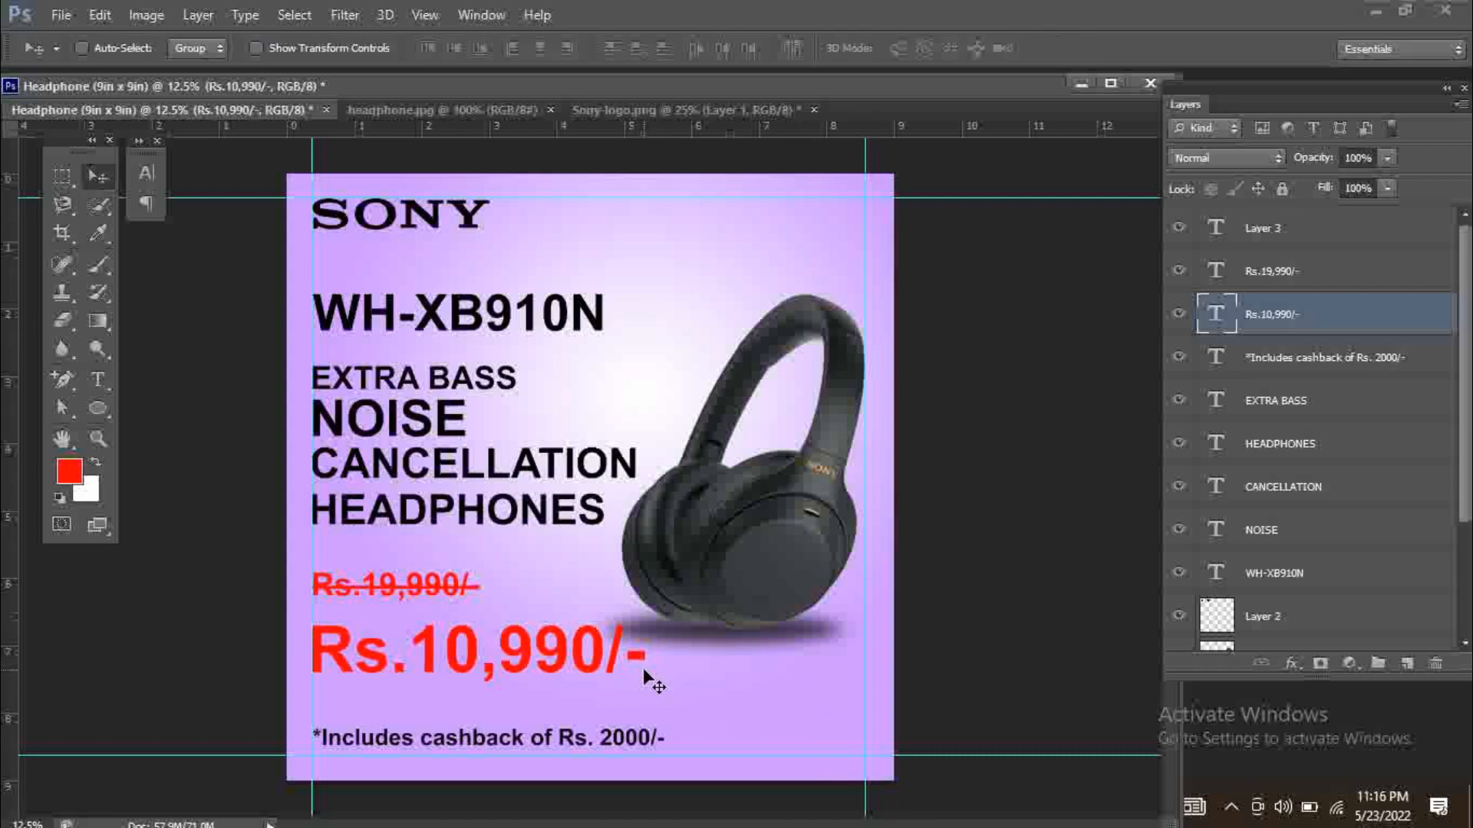
# Scale the Rs.10,990/- price text down to about 90.5%, so it ends just before the headphone's shadow
pyautogui.hotkey('ctrl', 't')
pyautogui.moveTo(651, 700); pyautogui.dragTo(620, 688)
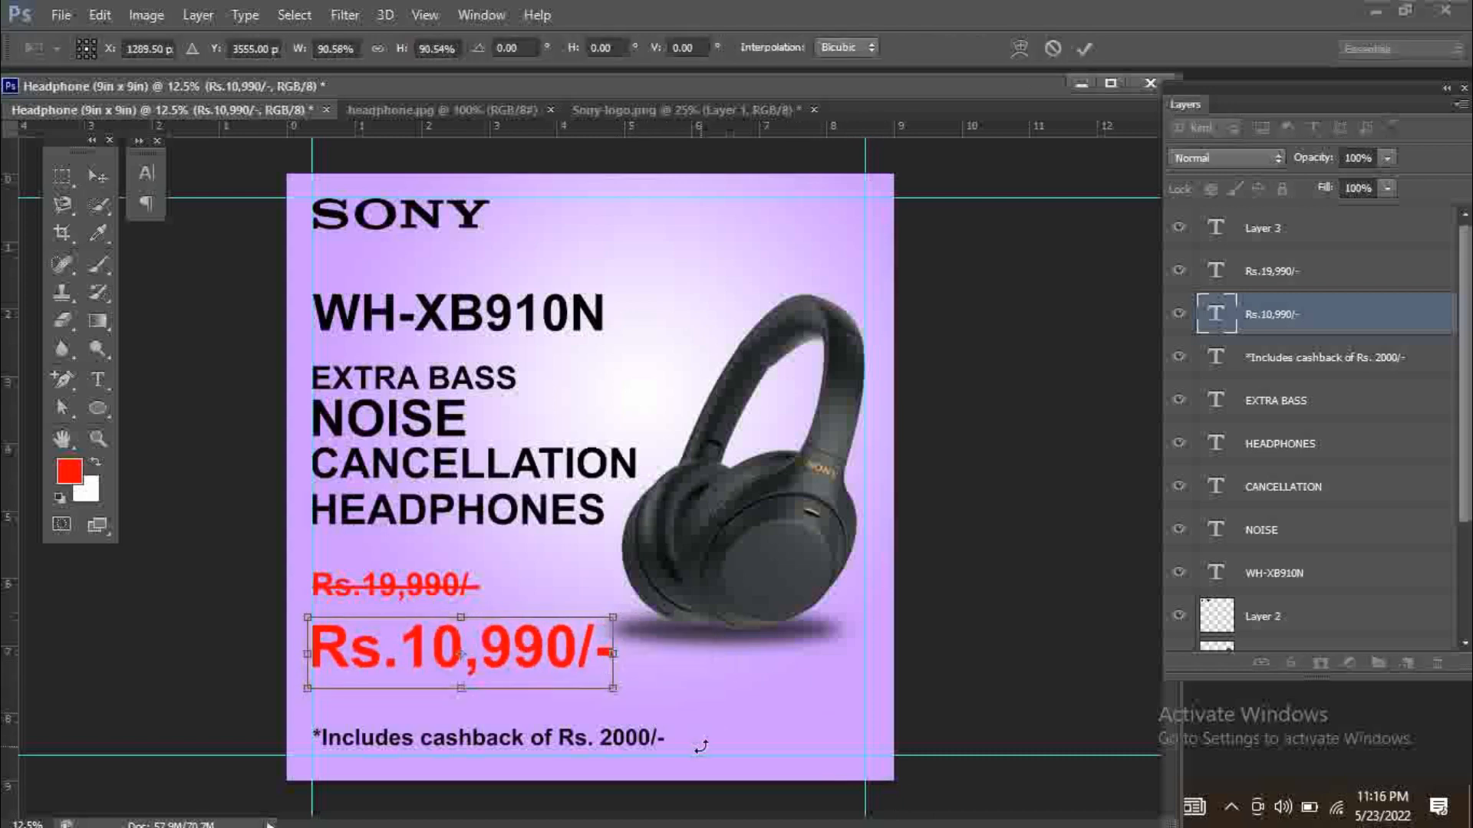
pyautogui.press('Return')
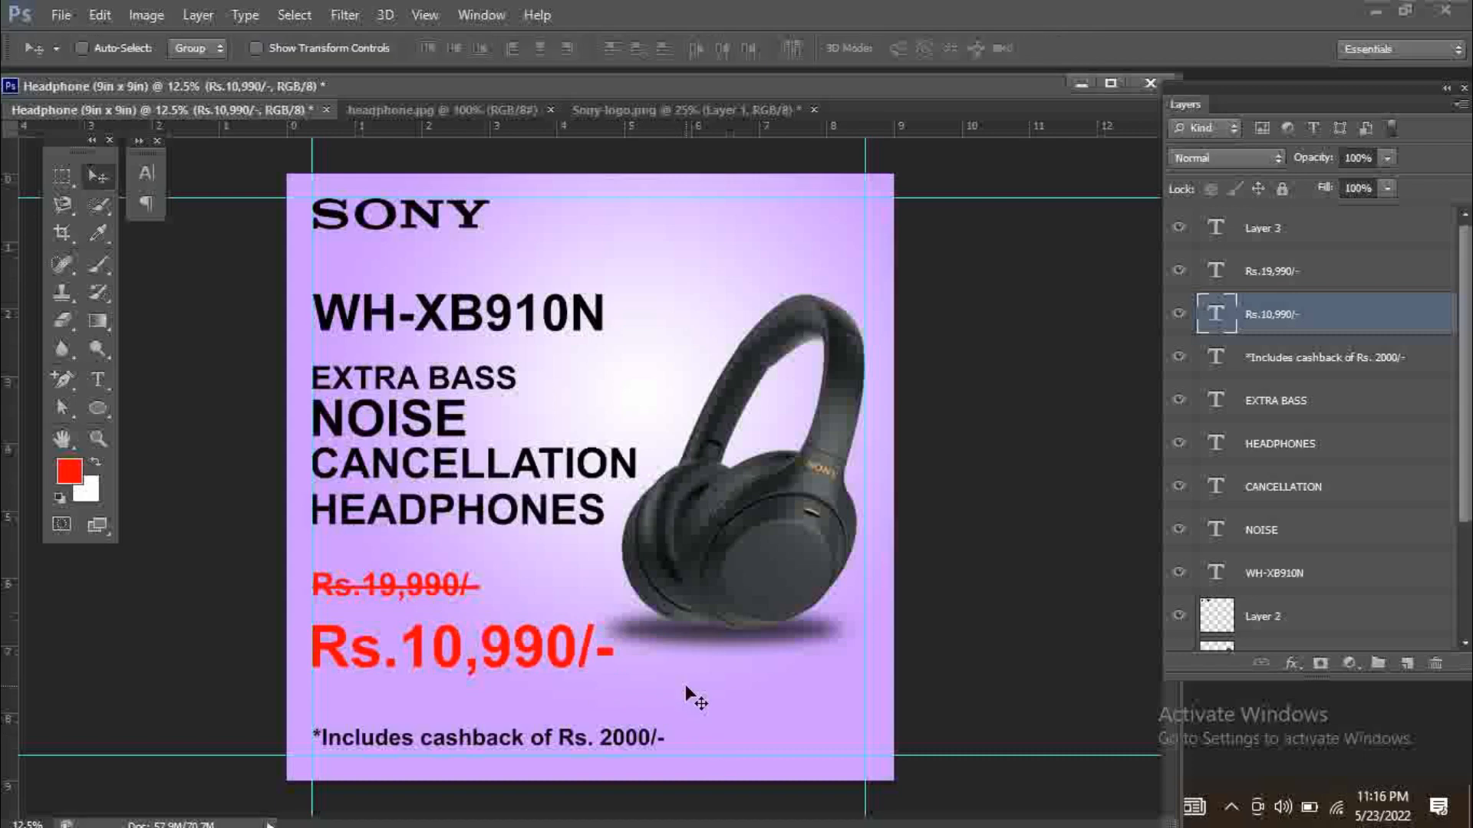
# Open Amazon.png from the Desktop and copy its logo into the upper part of the headphone advertisement
pyautogui.hotkey('alt', 'f')
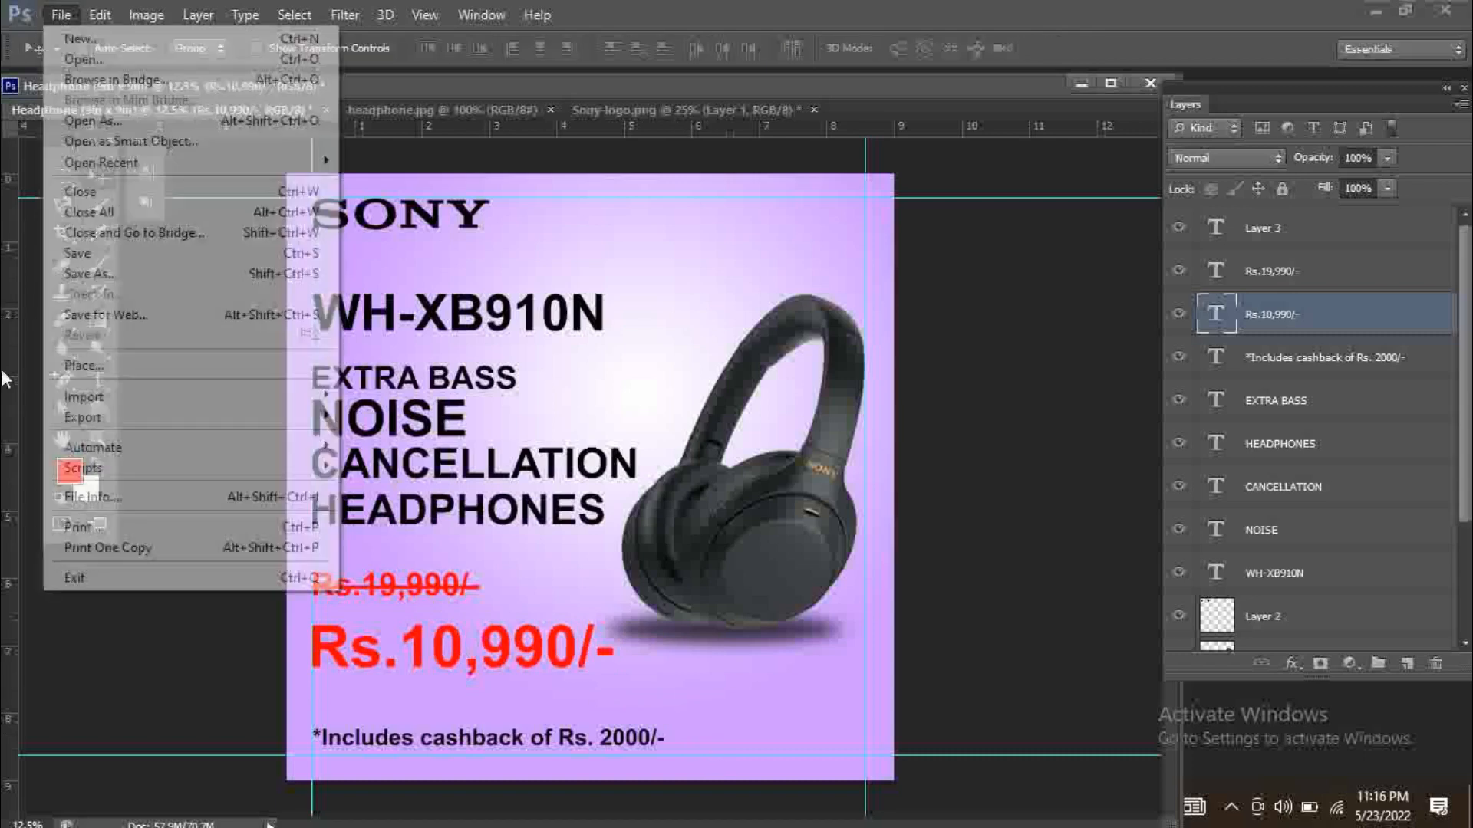
pyautogui.click(115, 60)
pyautogui.scroll(-10, 1044, 234)
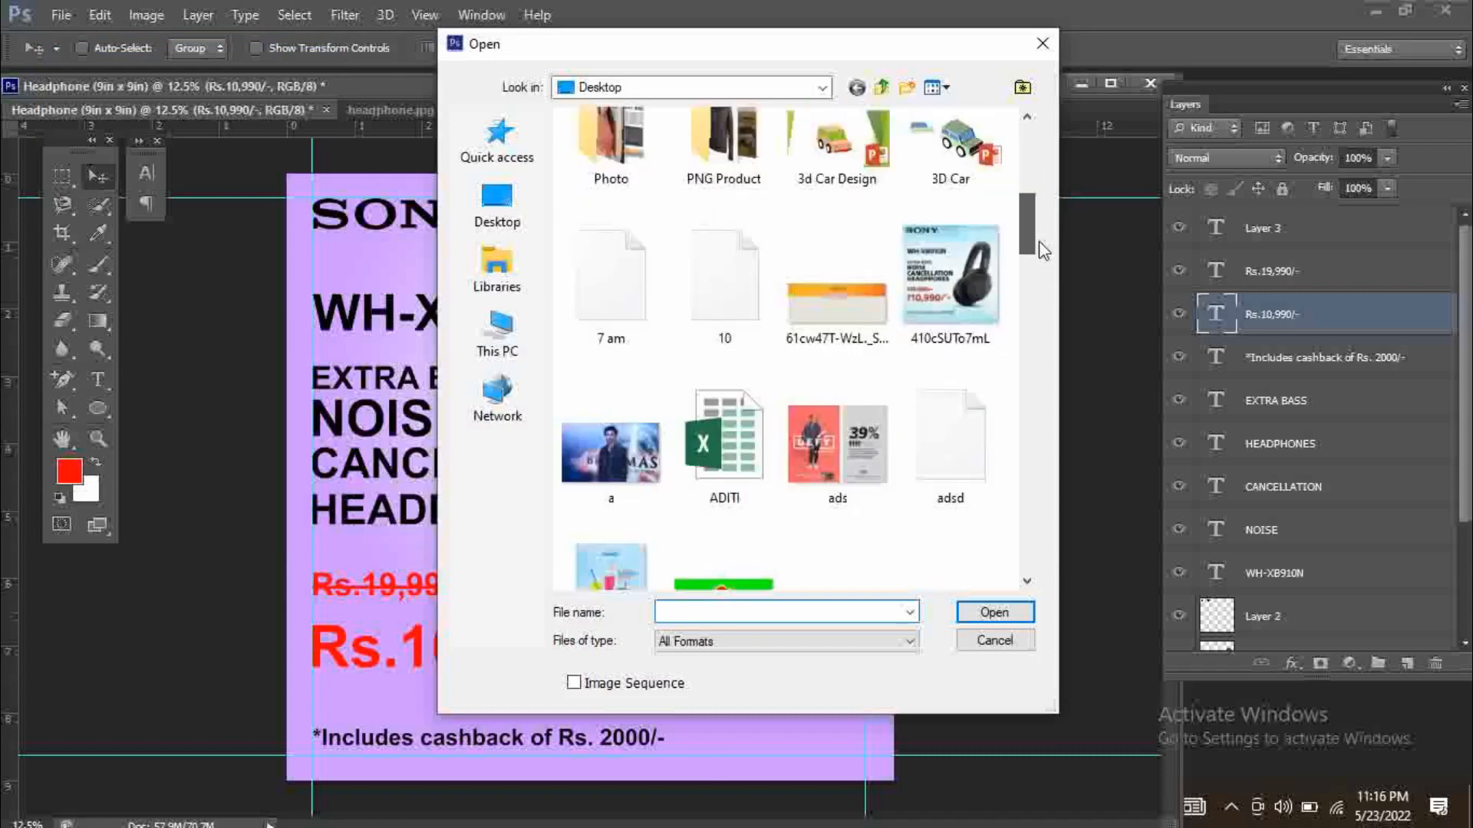
pyautogui.click(837, 314)
pyautogui.click(995, 612)
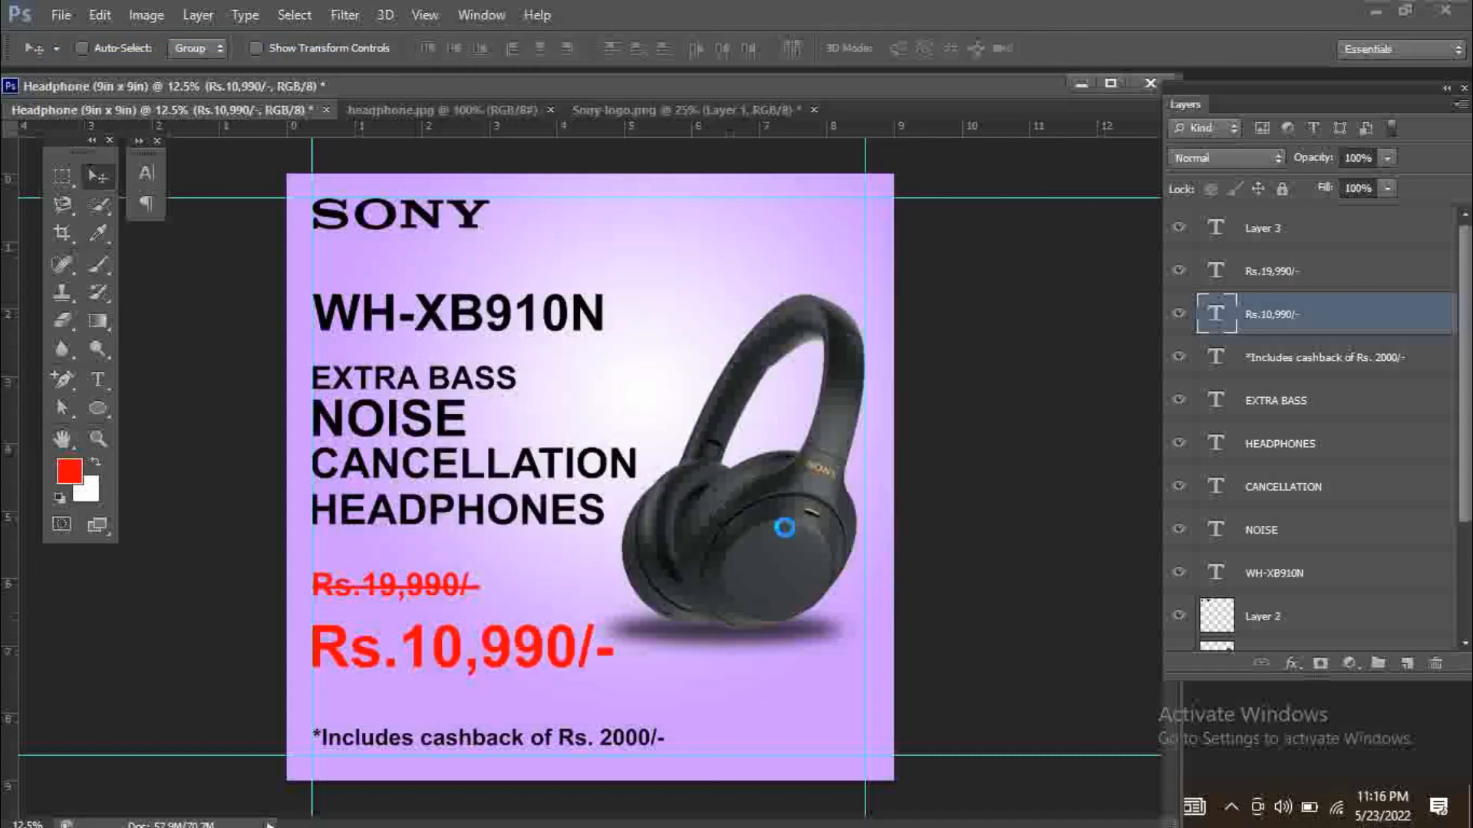
pyautogui.moveTo(424, 340); pyautogui.dragTo(595, 247)
# Scale the Amazon logo to about 61.5% and move it into the corner of the upper and right margin guides
pyautogui.hotkey('ctrl', 't')
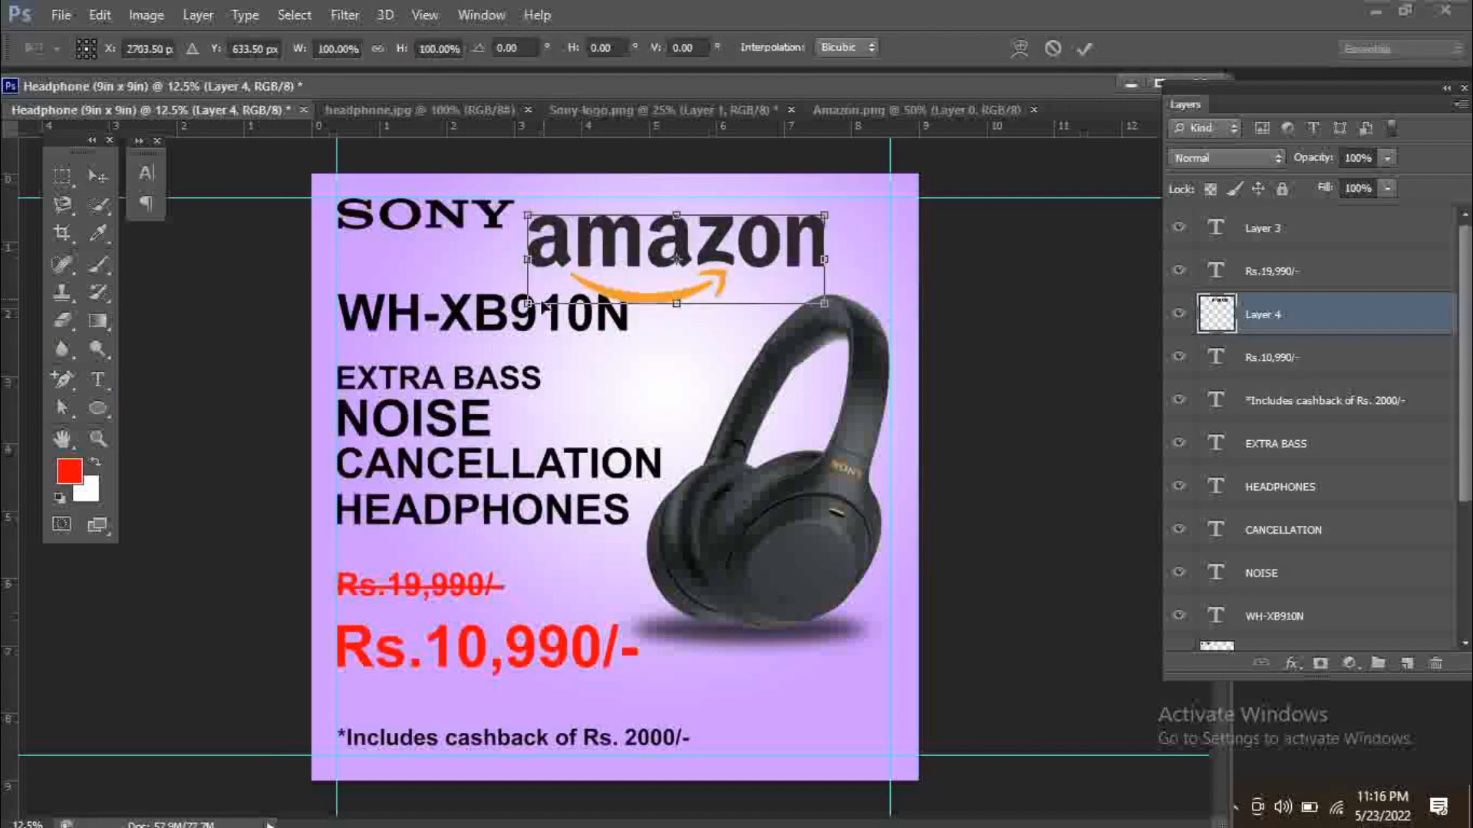
pyautogui.moveTo(527, 305); pyautogui.dragTo(641, 294)
pyautogui.press('Return')
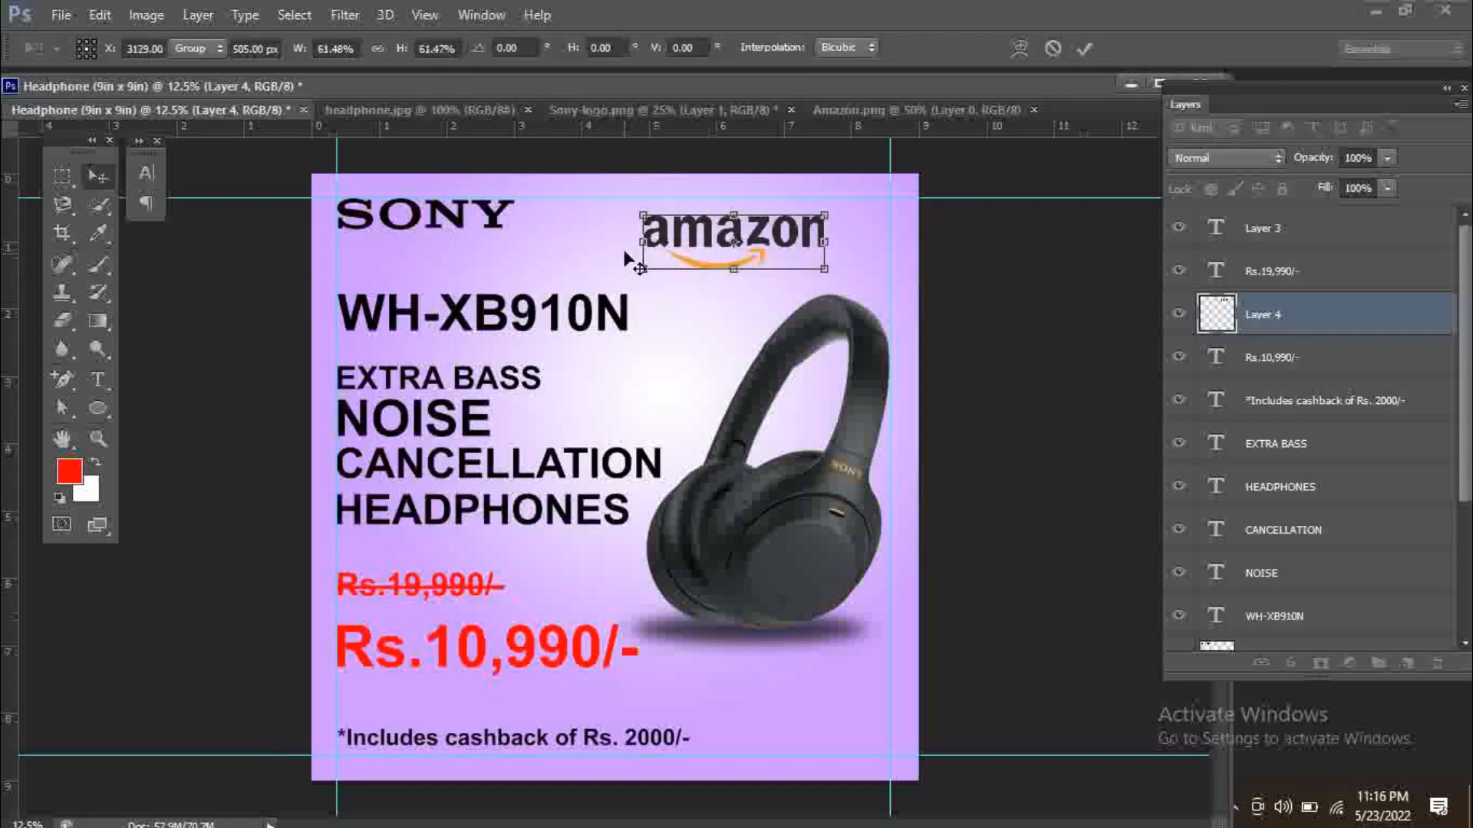
pyautogui.moveTo(759, 249); pyautogui.dragTo(826, 237)
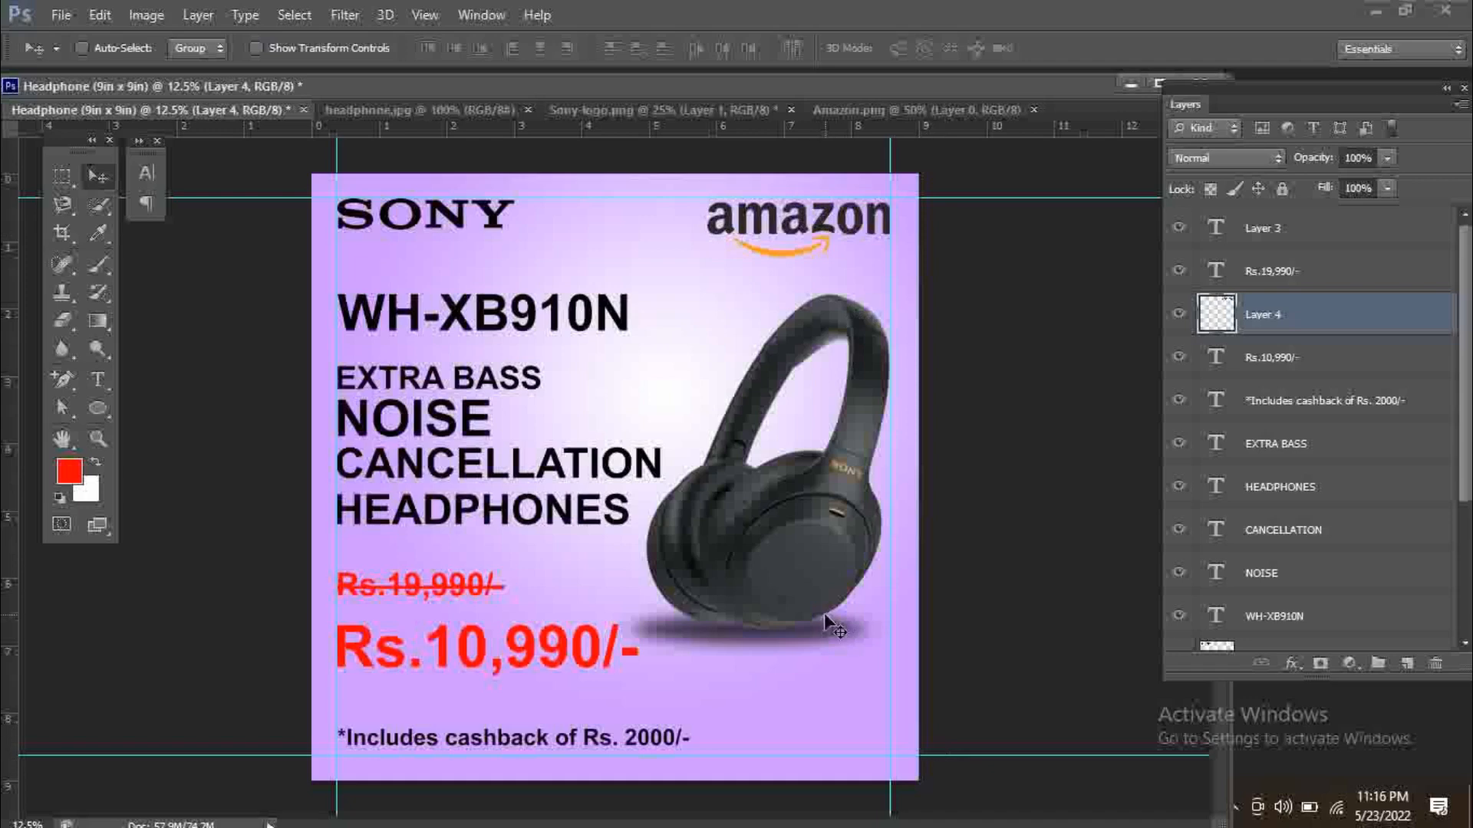
# Enlarge the Amazon logo slightly, keeping its upper-right corner on the margin guides
pyautogui.hotkey('ctrl', 't')
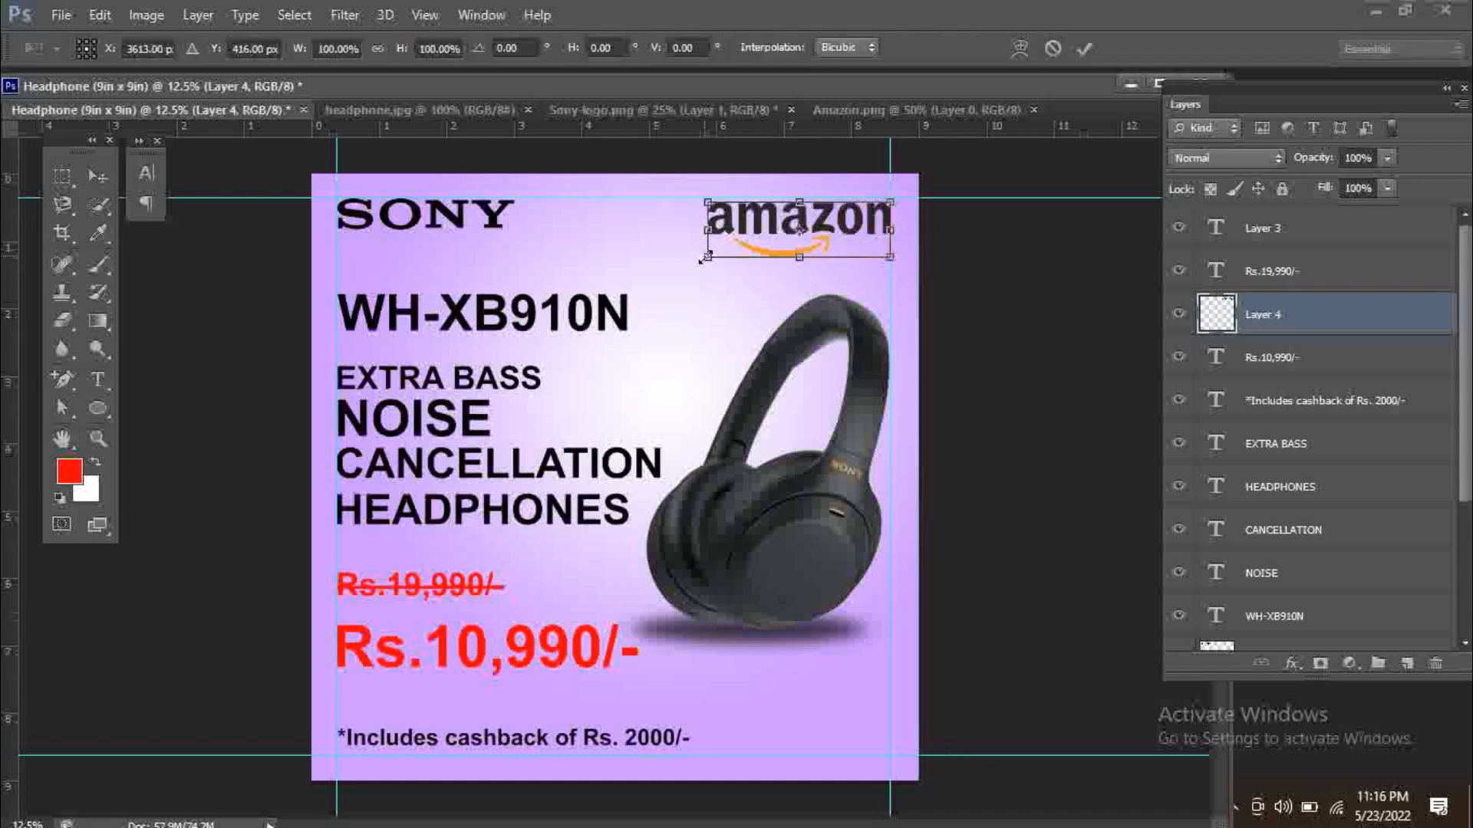
pyautogui.moveTo(704, 259); pyautogui.dragTo(692, 268)
pyautogui.press('Return')
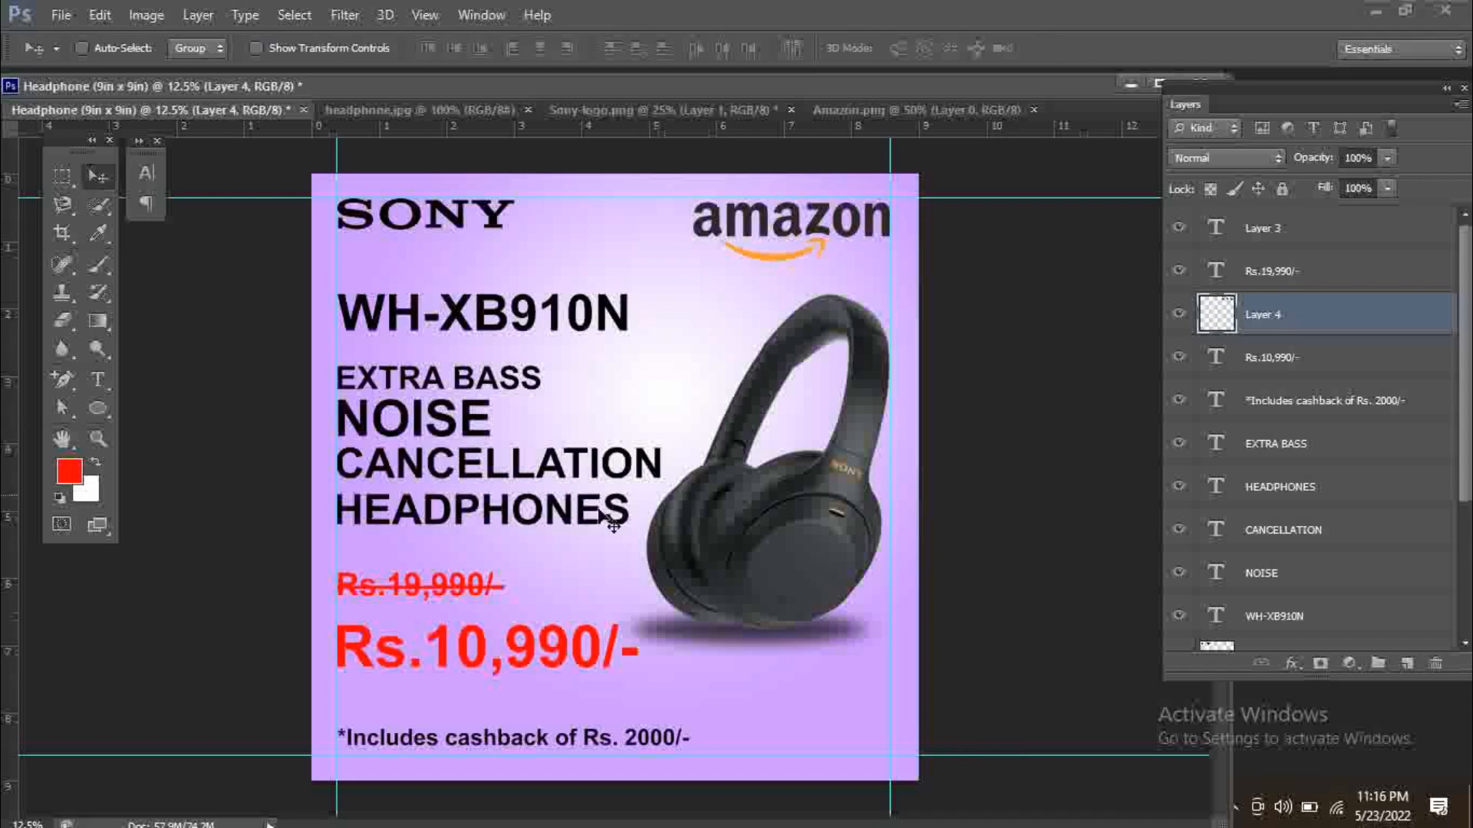
# Save the advertisement to the Desktop as the layered Photoshop file "Headphone (9in x 9in).psd"
pyautogui.click(58, 13)
pyautogui.click(79, 253)
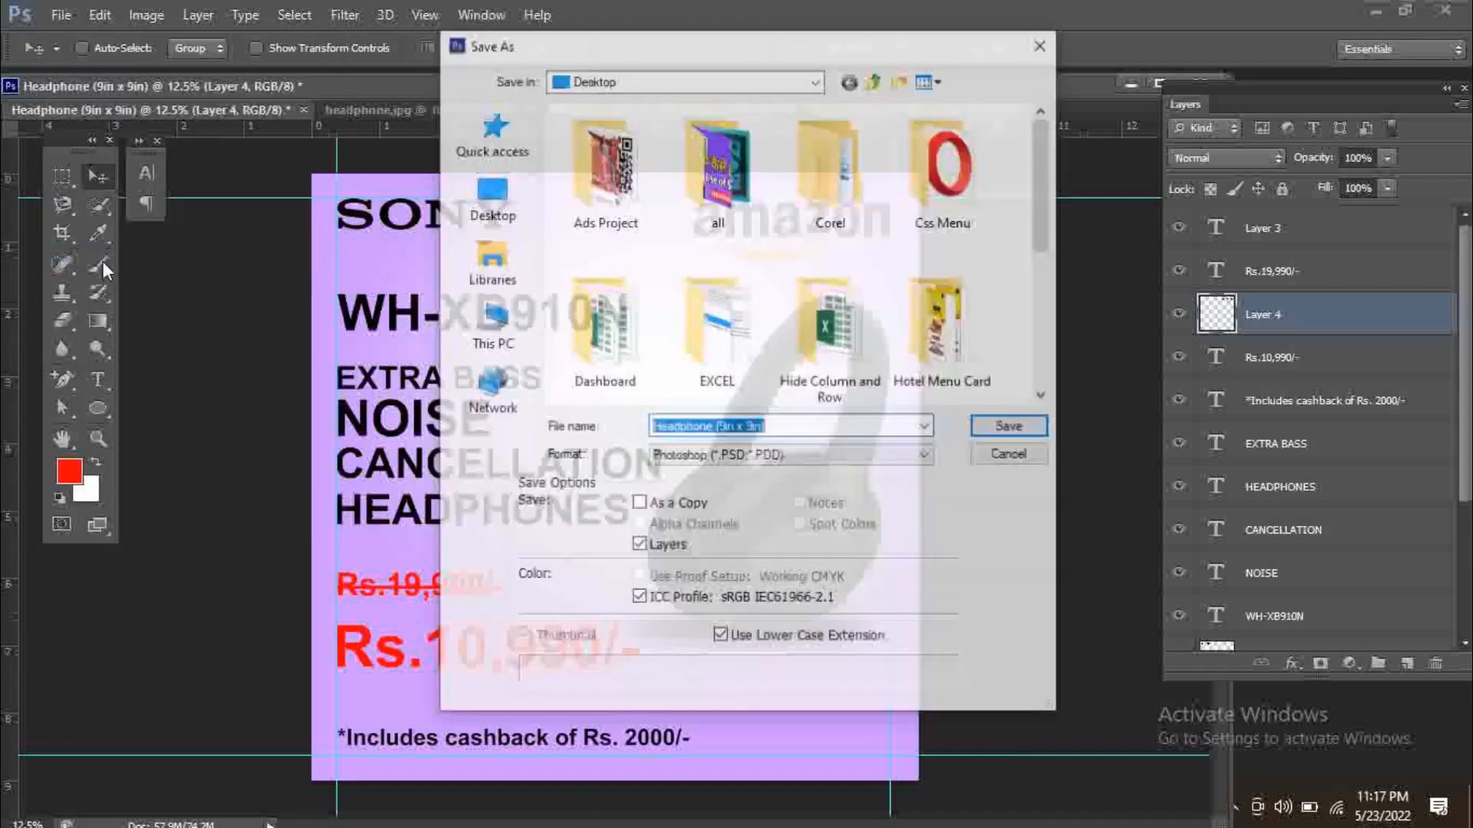
pyautogui.click(1020, 427)
pyautogui.click(965, 239)
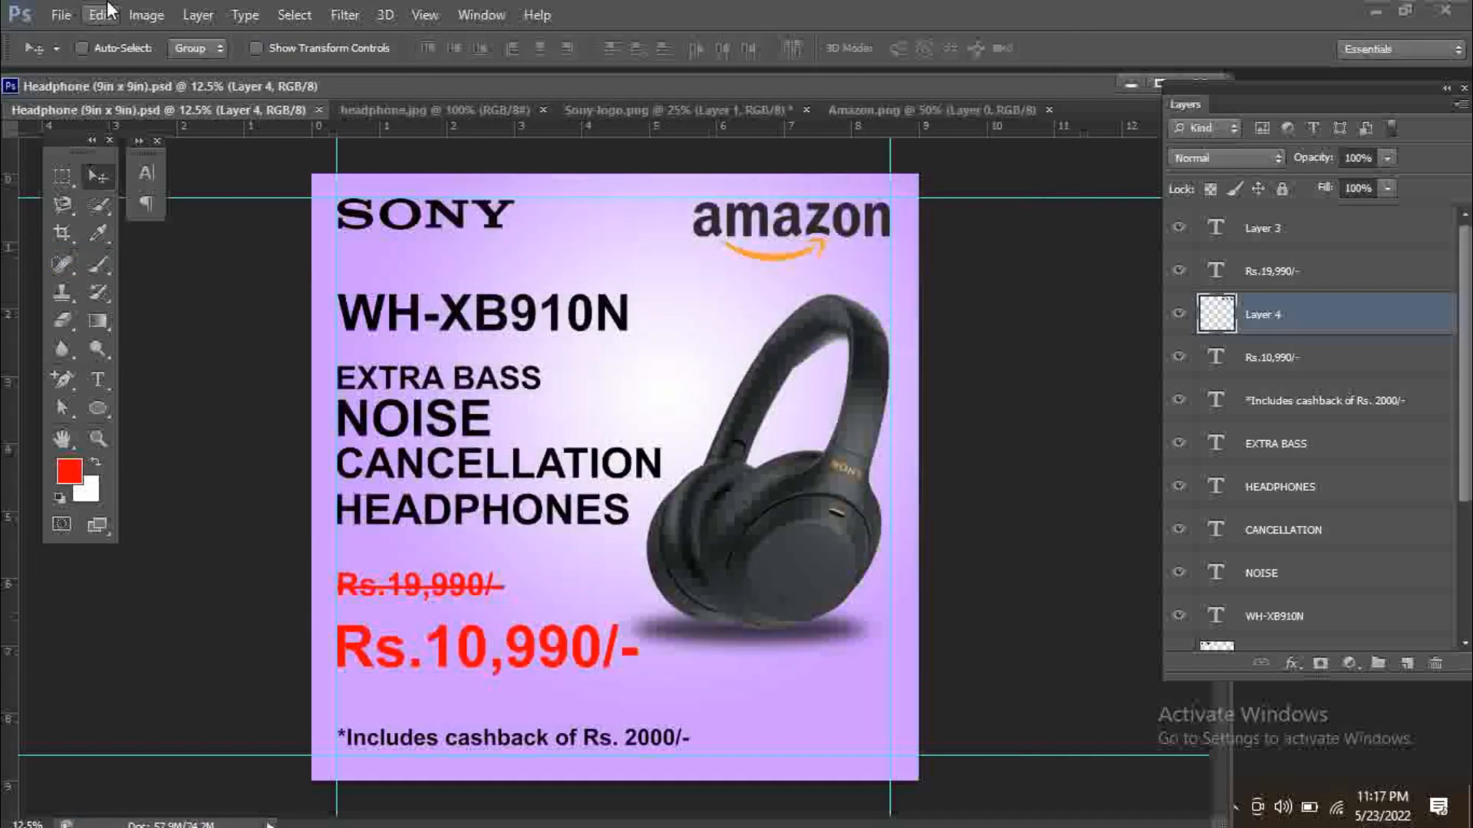
# Save a JPEG copy as "Headphone (9in x 9in).jpg" on the Desktop at maximum quality 12, progressive with 3 scans
pyautogui.click(60, 15)
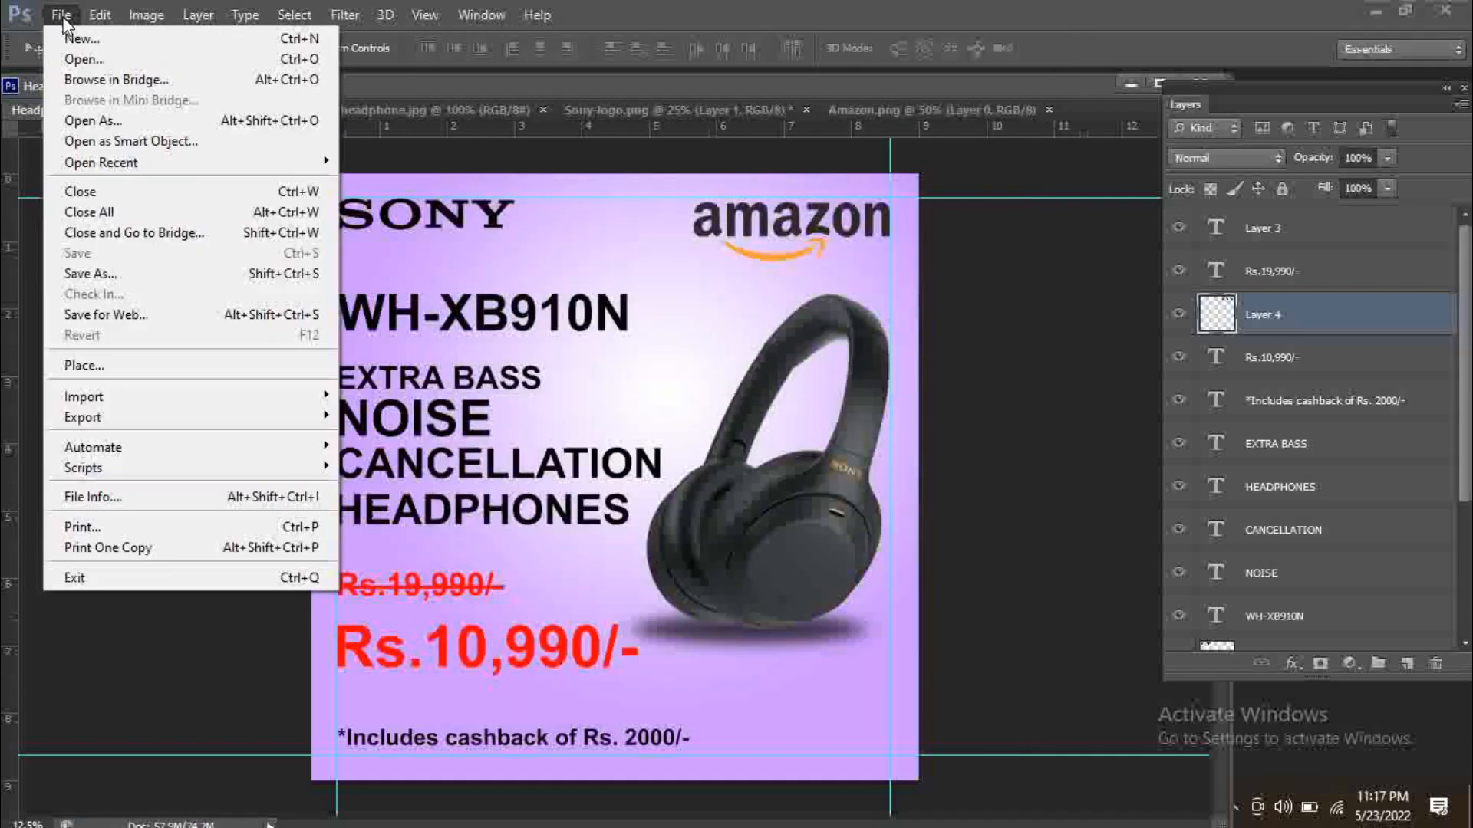
pyautogui.click(76, 274)
pyautogui.click(712, 457)
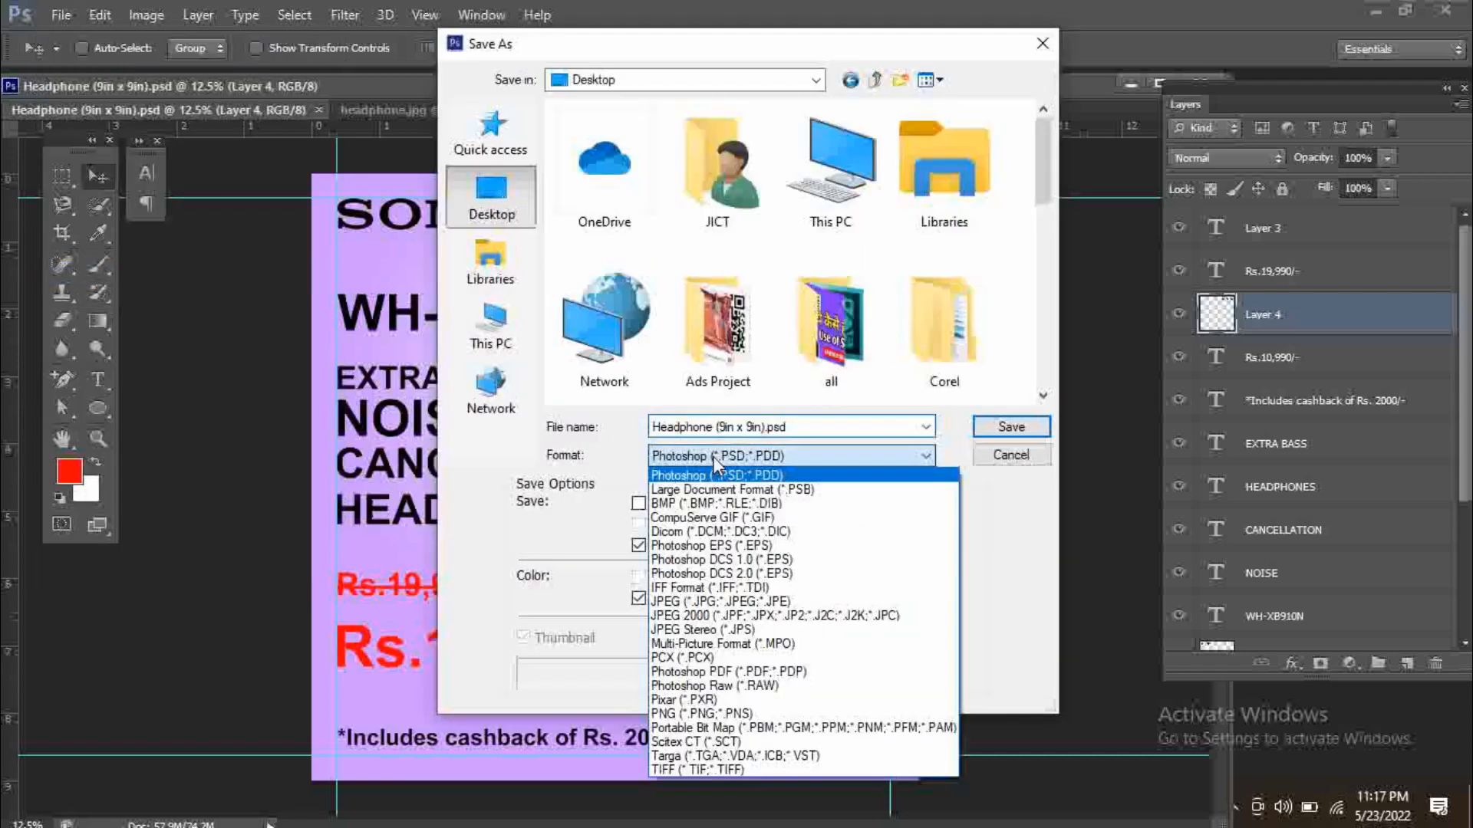
pyautogui.click(707, 603)
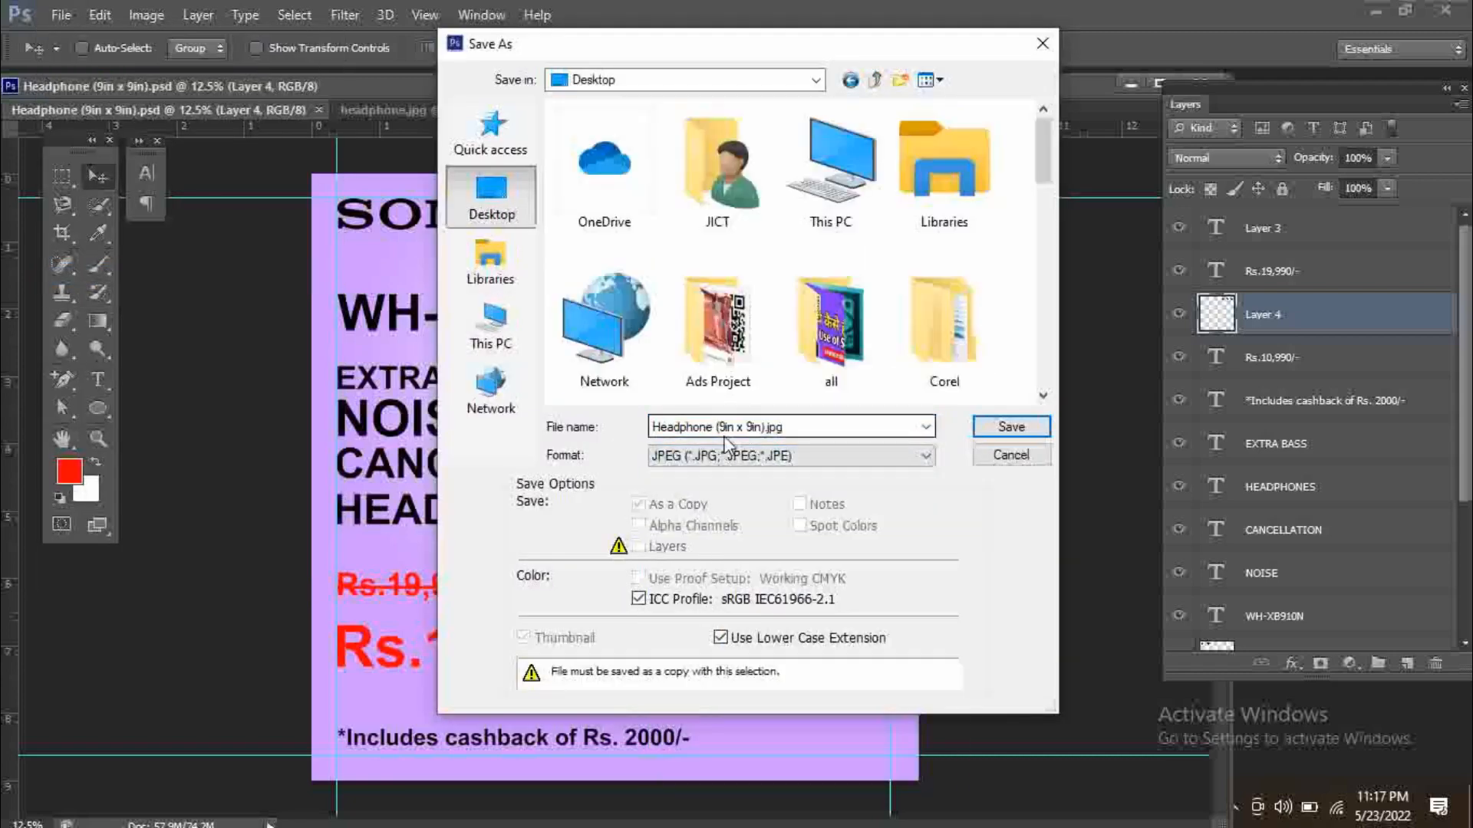
pyautogui.click(993, 434)
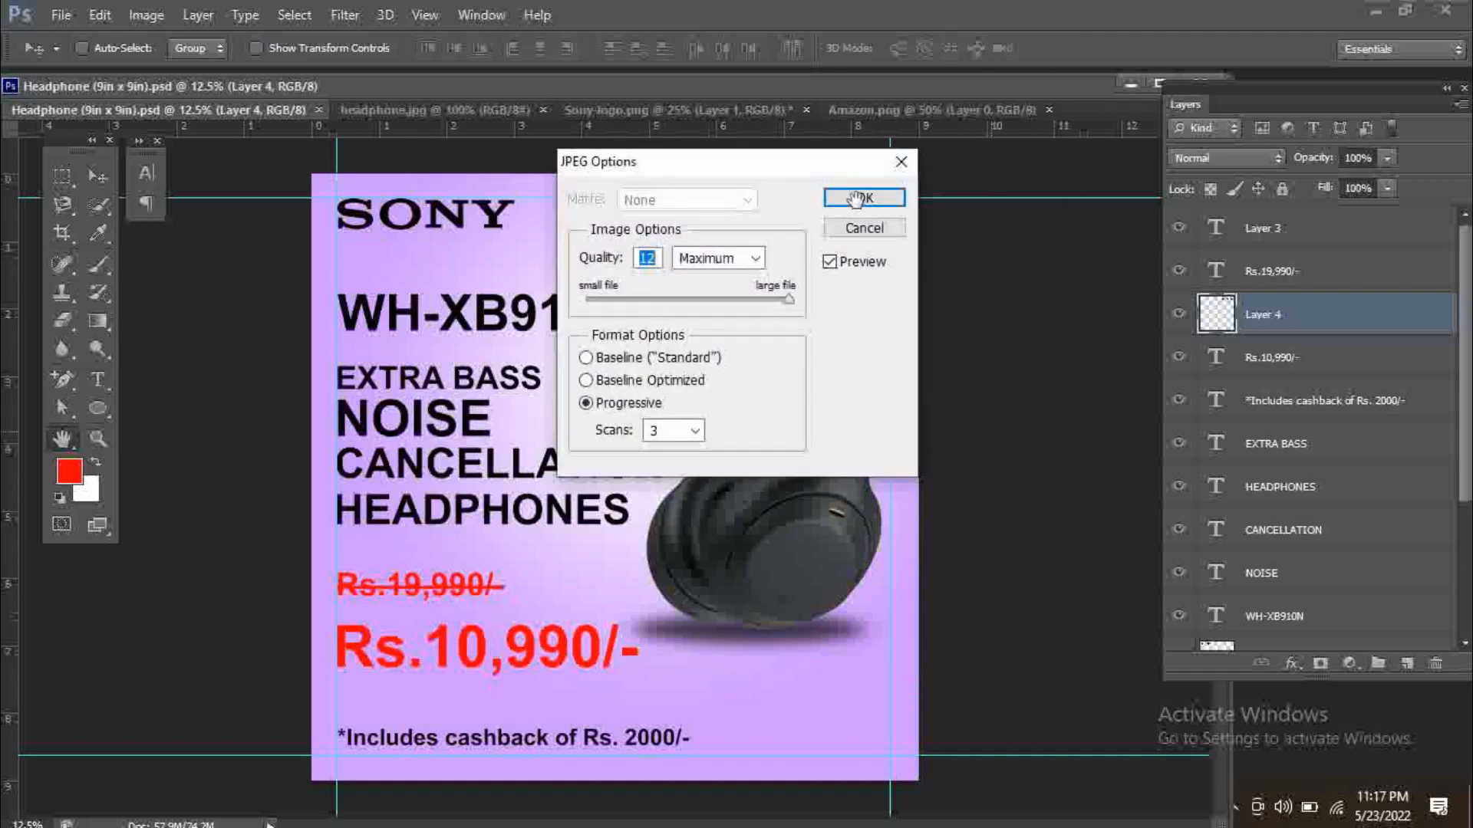
pyautogui.click(863, 199)
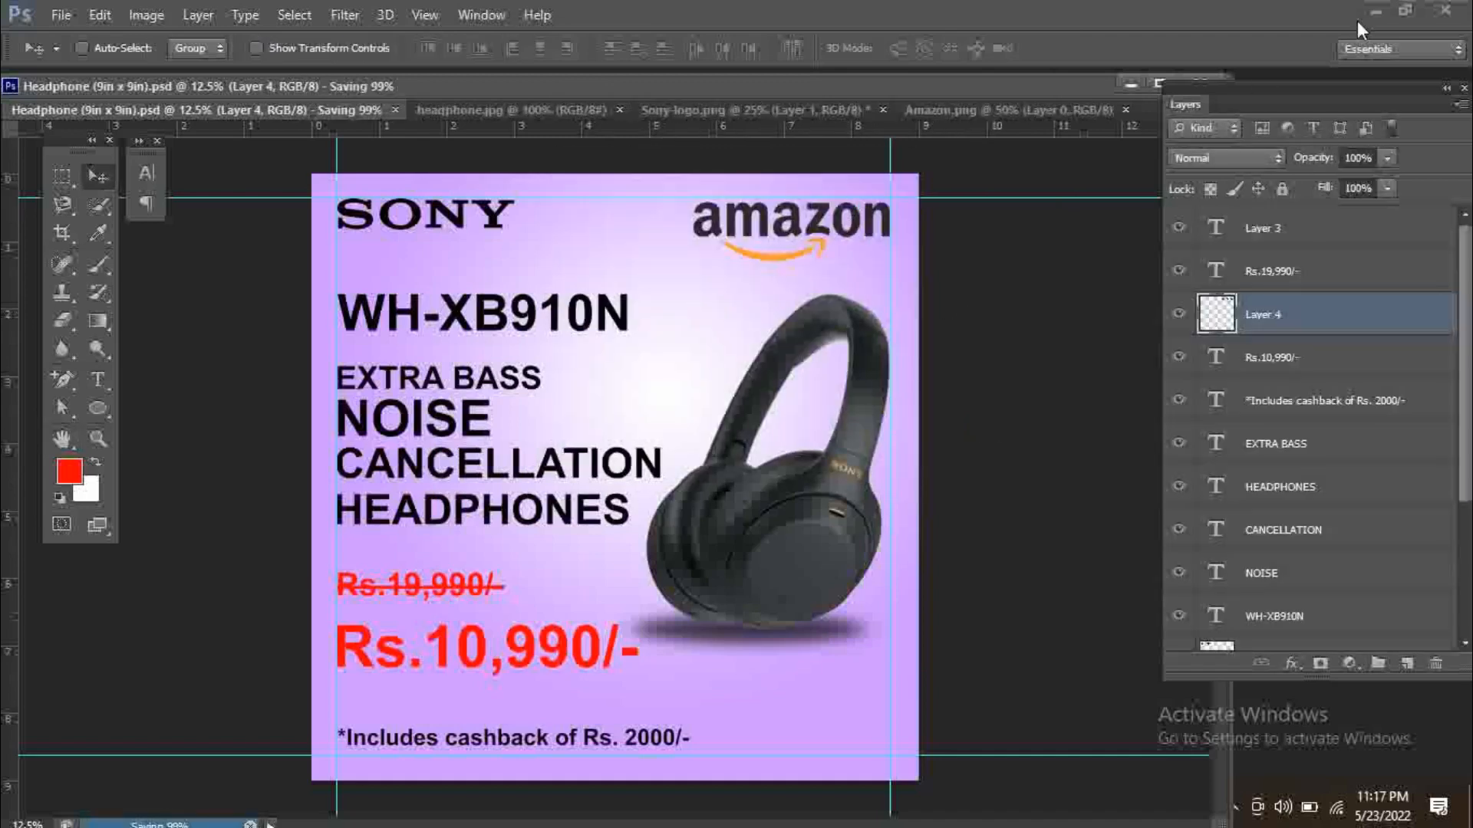
# Minimize Photoshop and open the exported Headphone (9in x 9in) JPEG from the Windows desktop to view the finished advertisement
pyautogui.click(1378, 9)
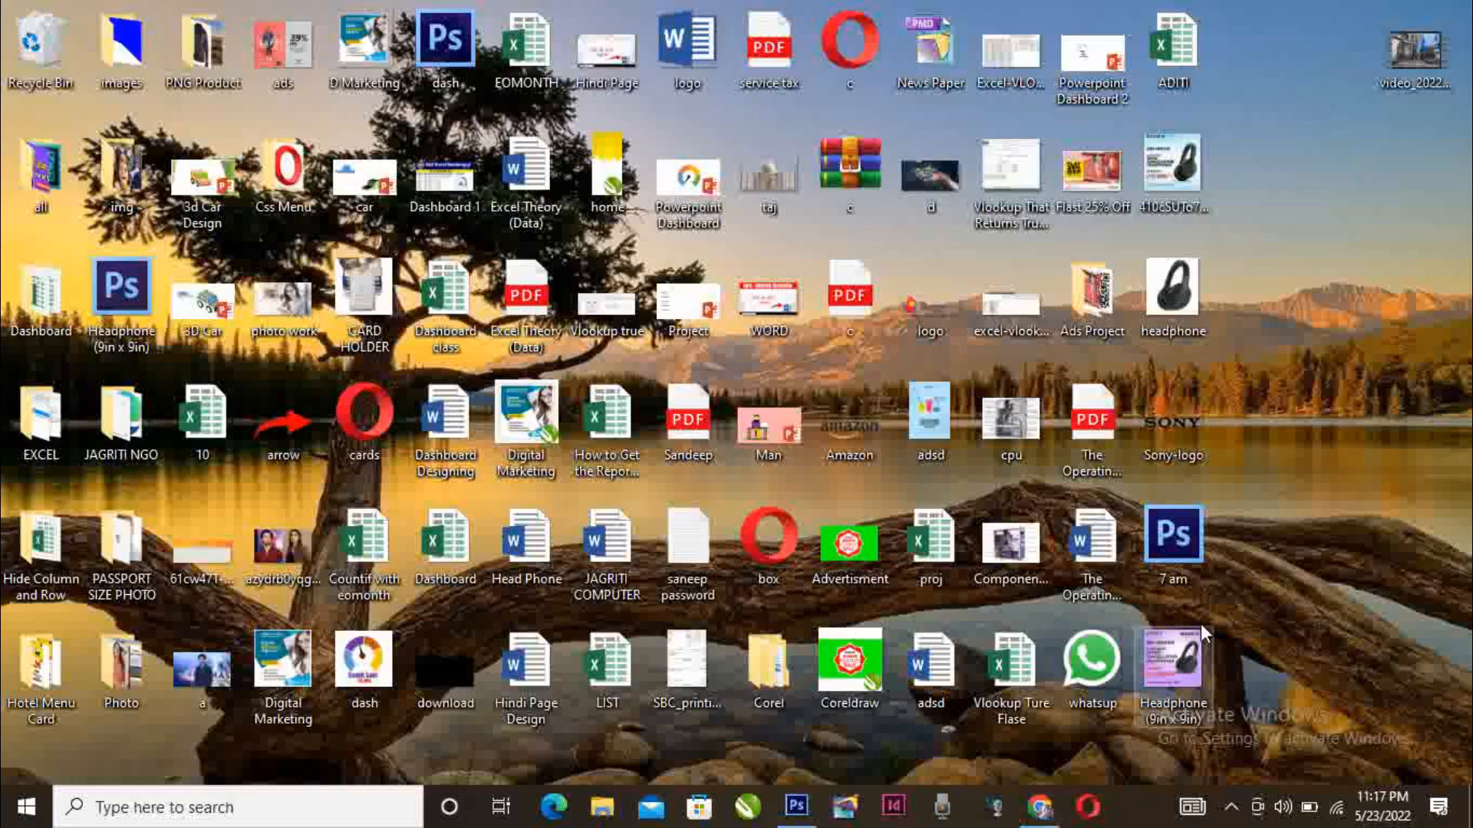
pyautogui.doubleClick(1188, 664)
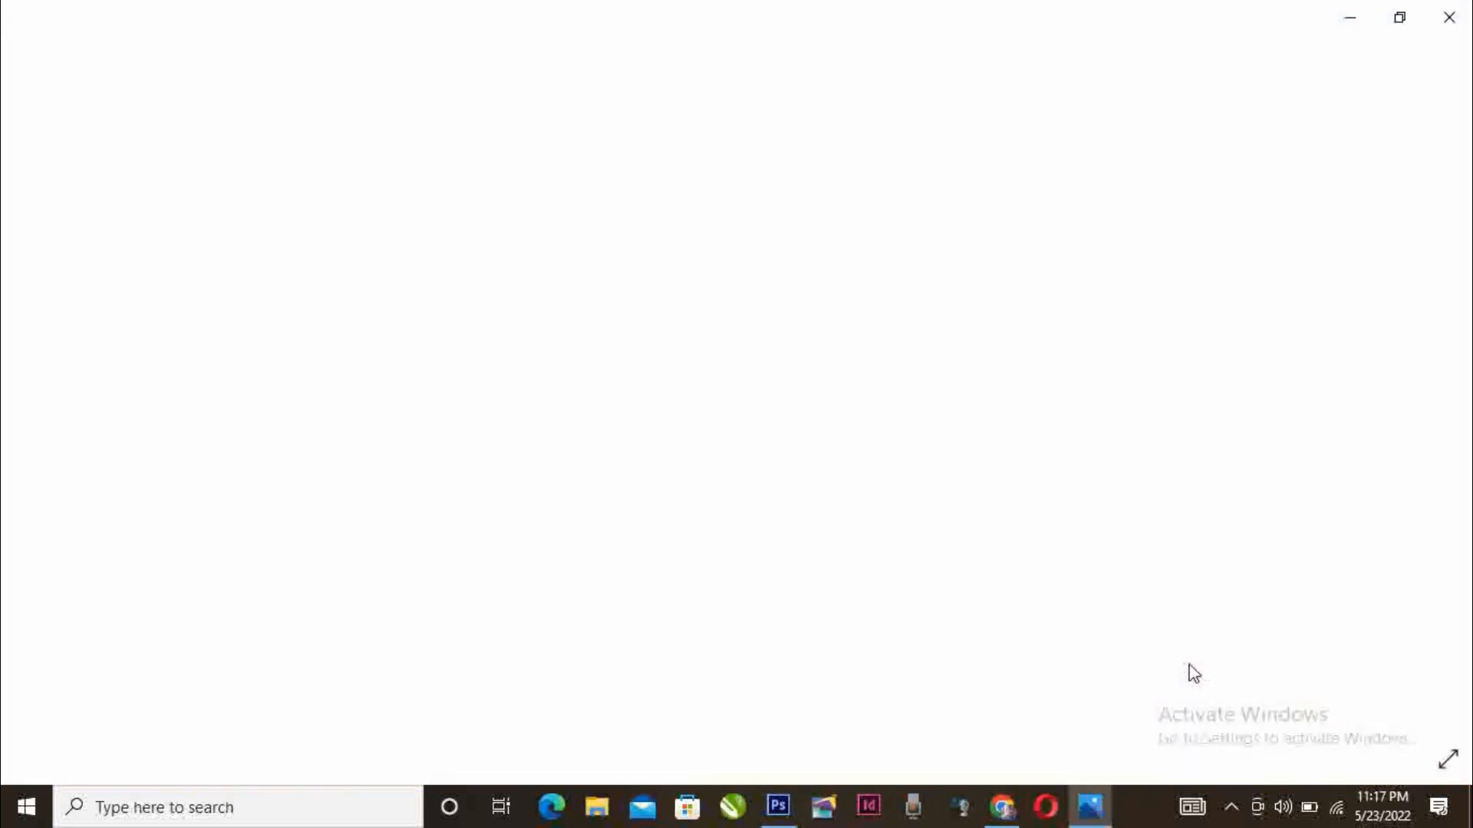